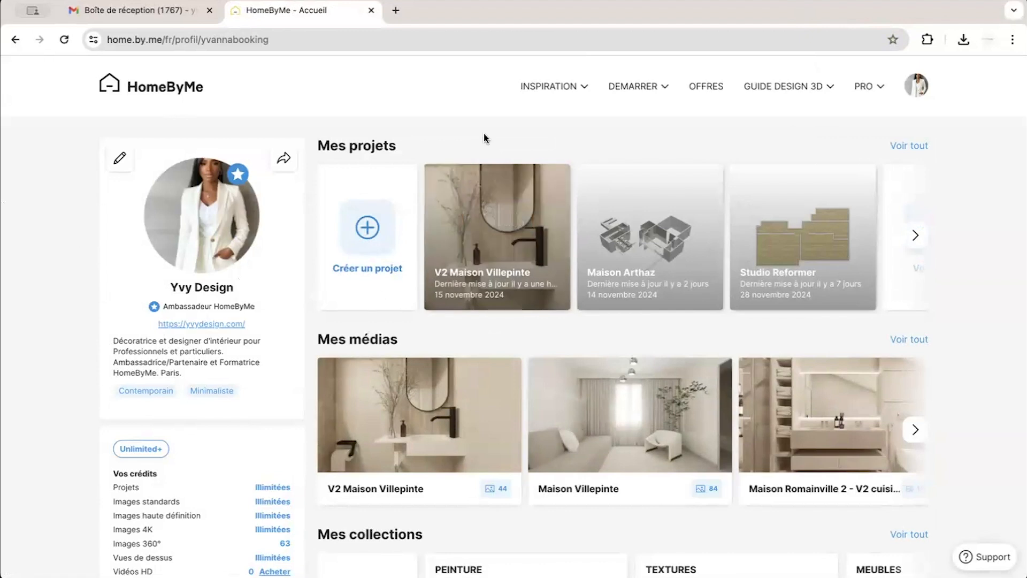
Create a new project and draw a closed rectangular room with 35 cm thick walls, about 786 by 505 cm.
click(366, 228)
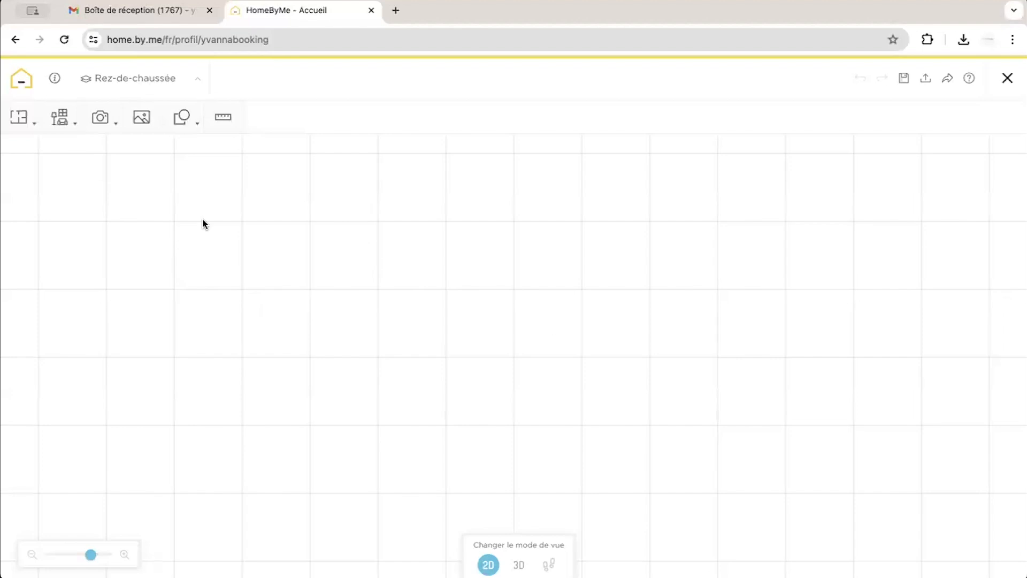
click(22, 122)
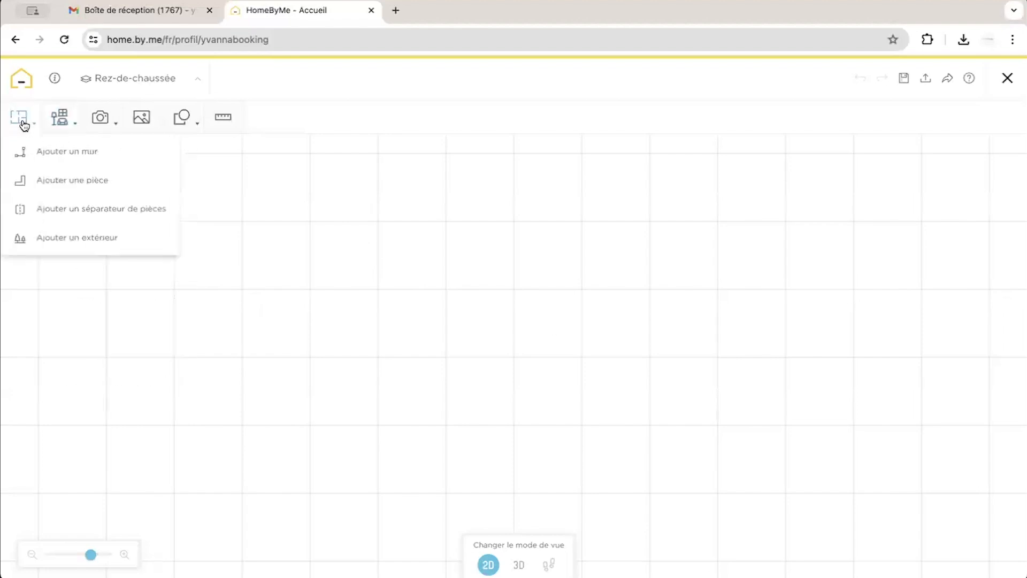
click(61, 158)
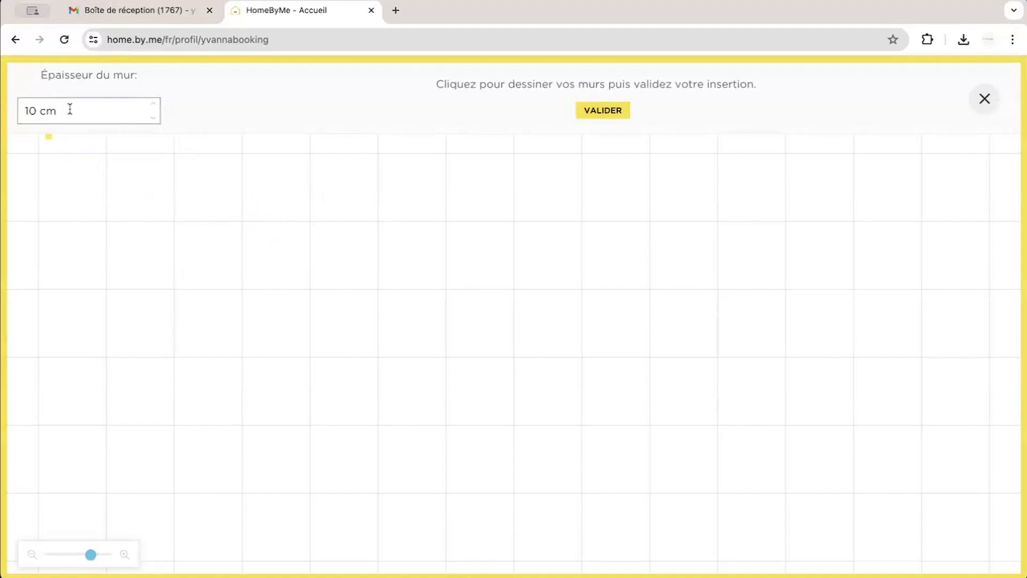
drag(69, 109, 15, 111)
text(35)
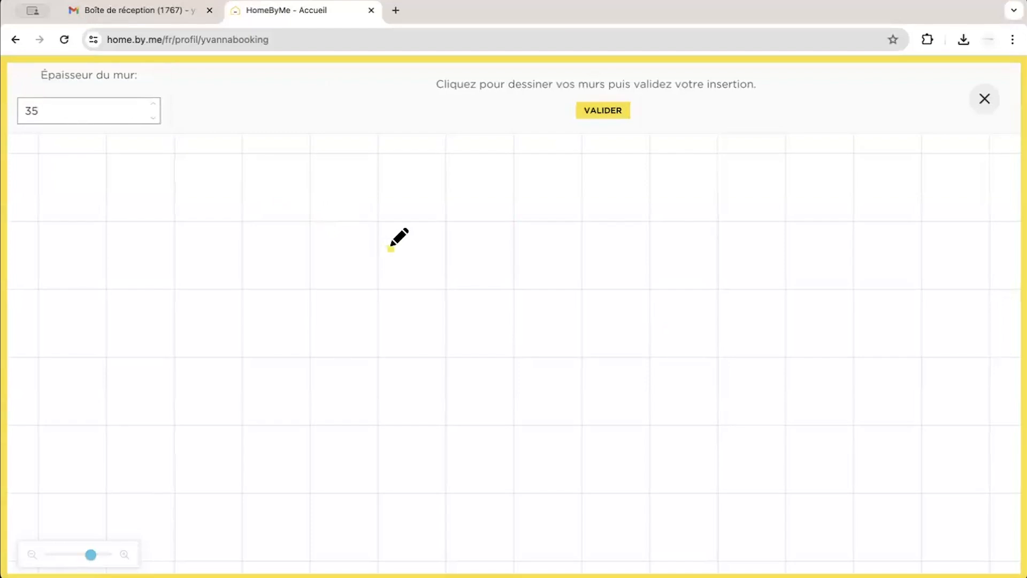
click(380, 220)
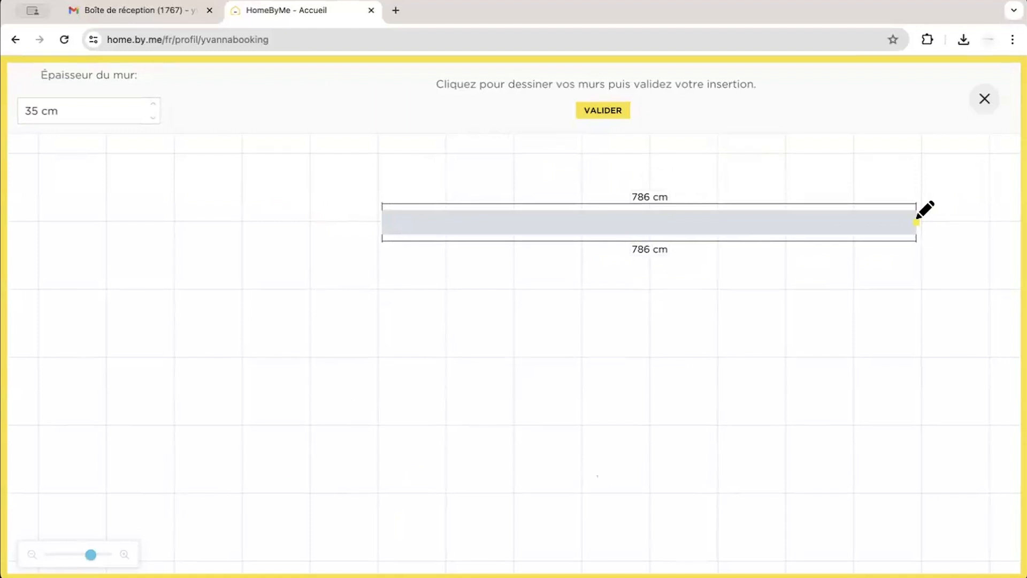
click(917, 222)
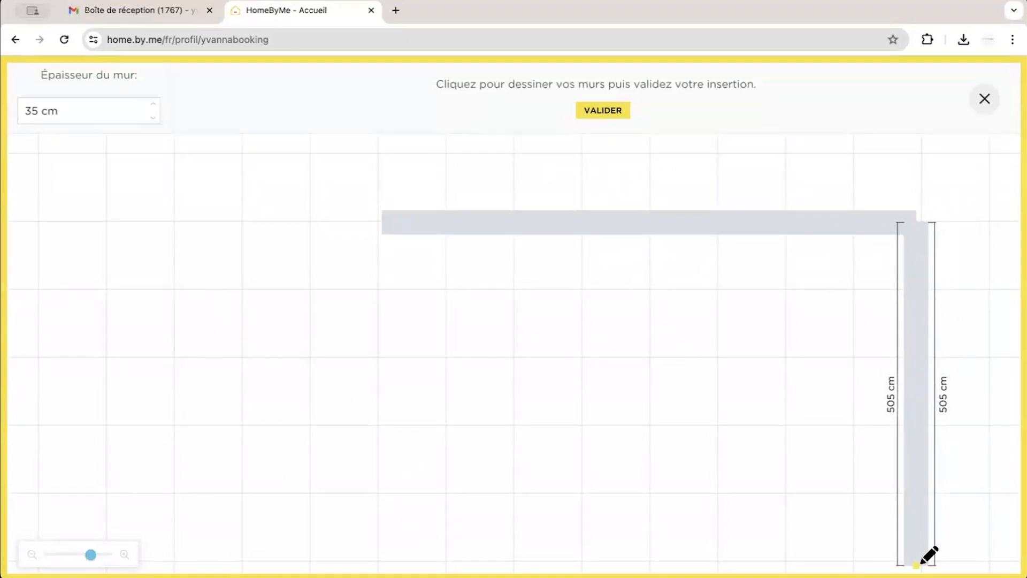
click(917, 564)
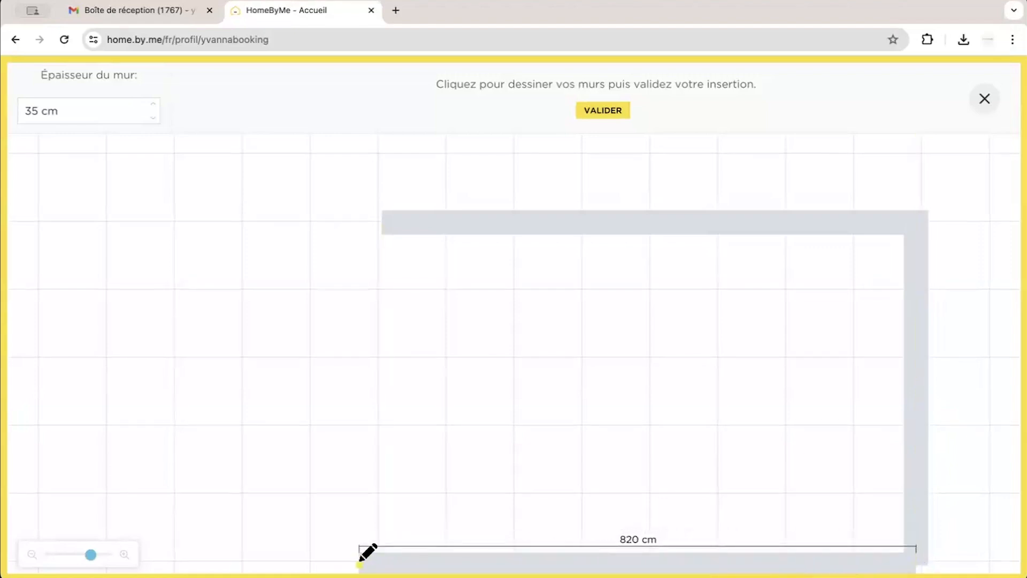
click(381, 562)
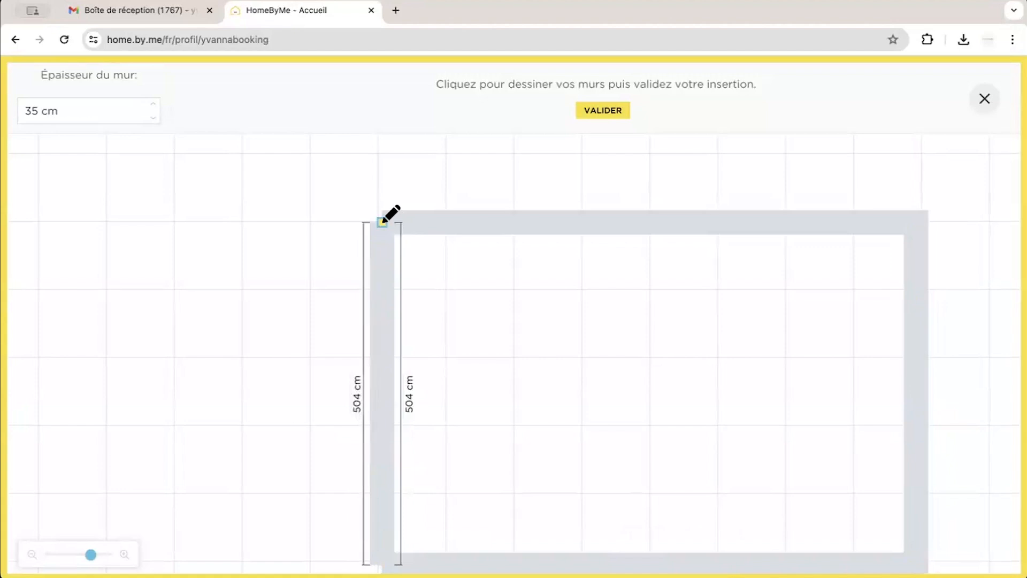
click(383, 221)
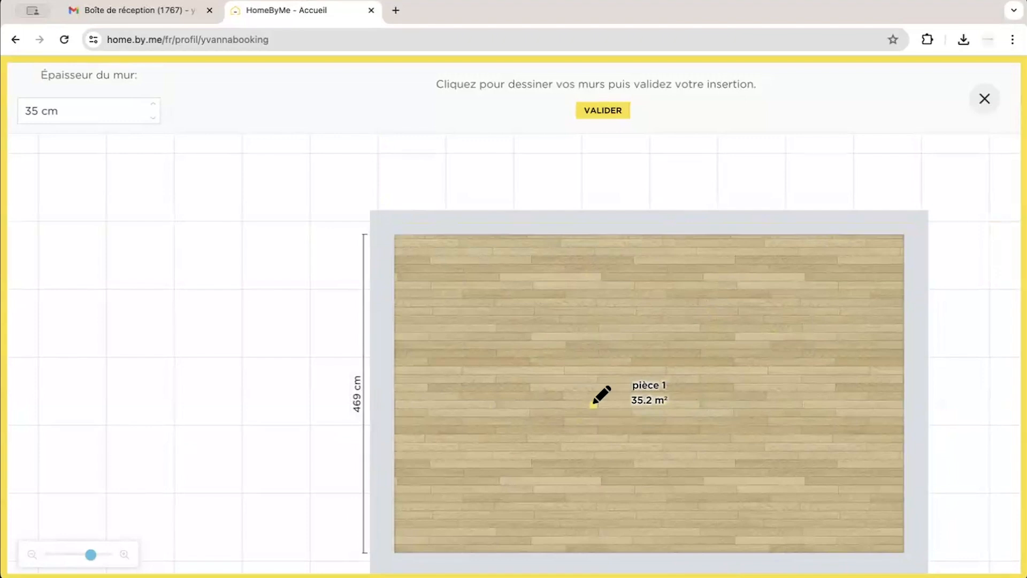
click(603, 110)
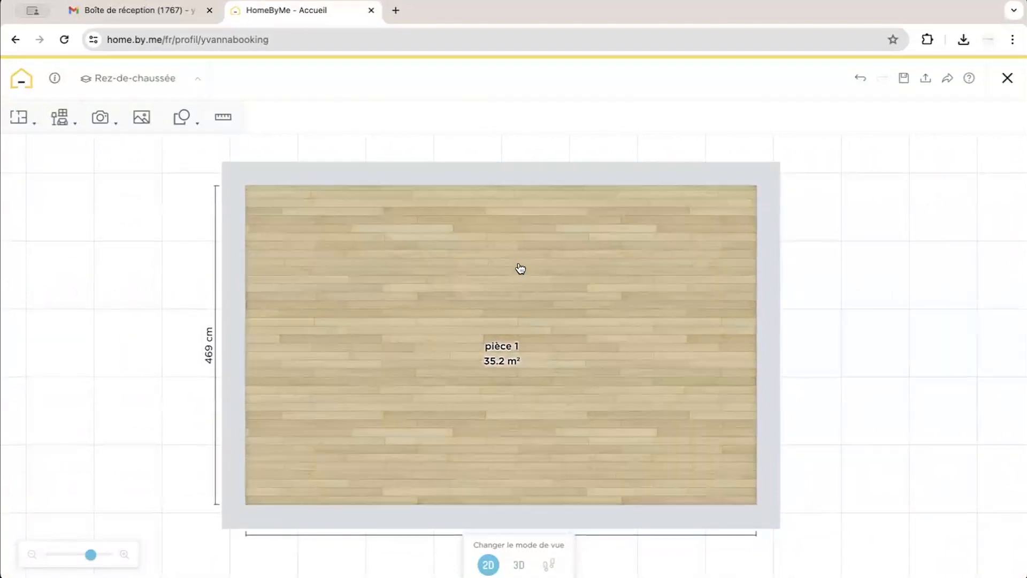
Examine the room's upper wall and its outer and inner length dimensions.
click(505, 179)
drag(519, 193, 481, 404)
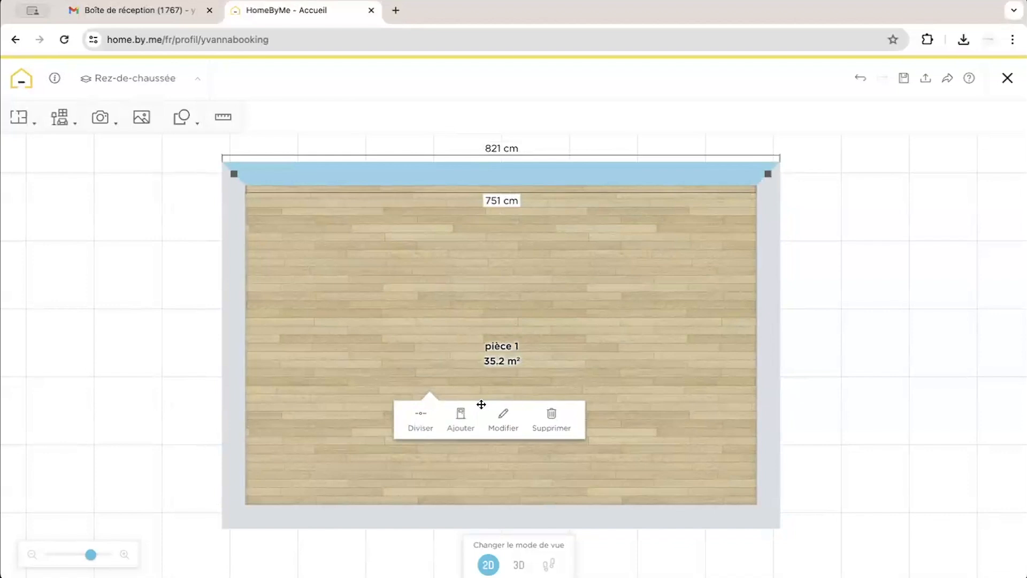
click(480, 404)
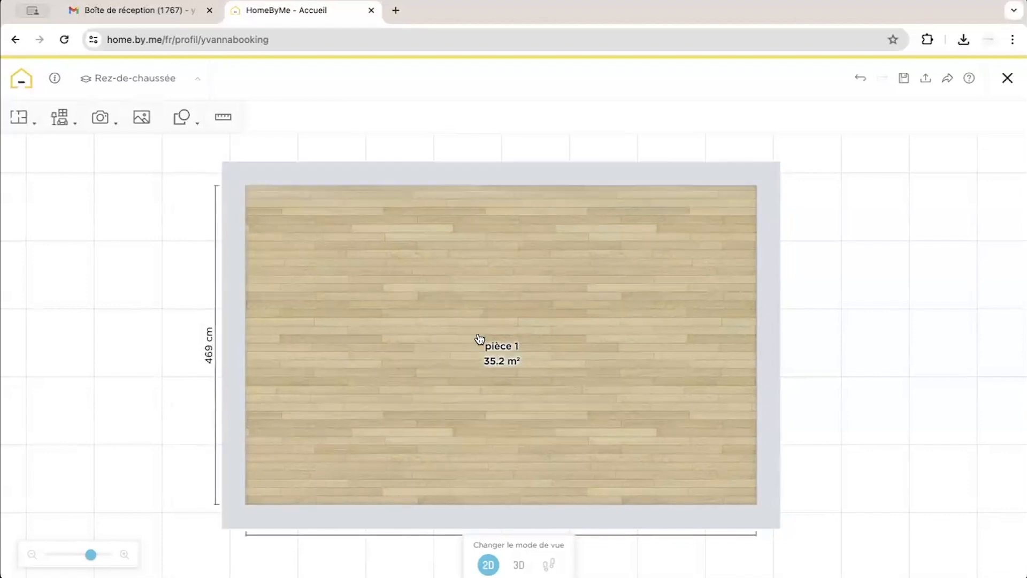
click(557, 174)
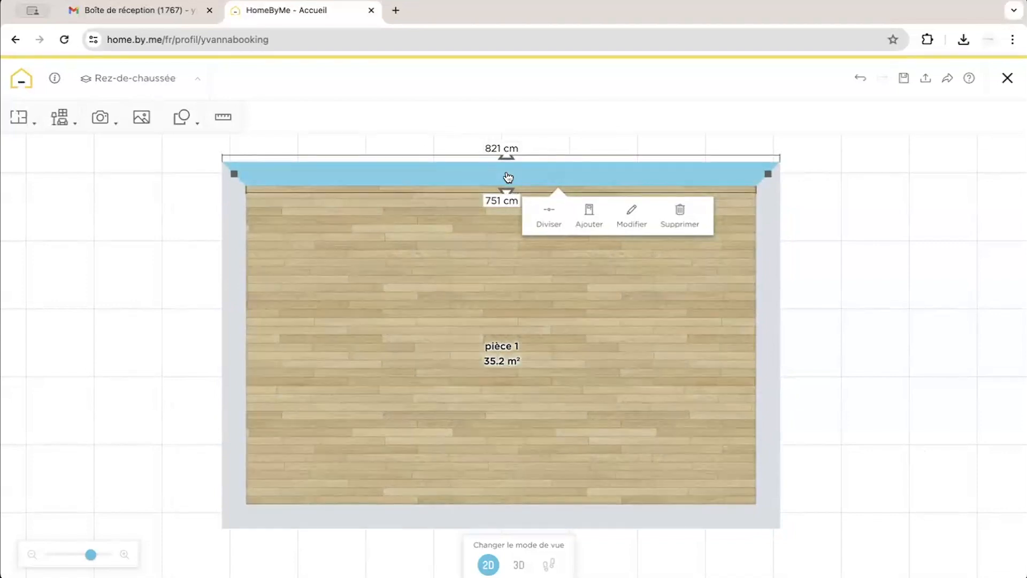
click(501, 150)
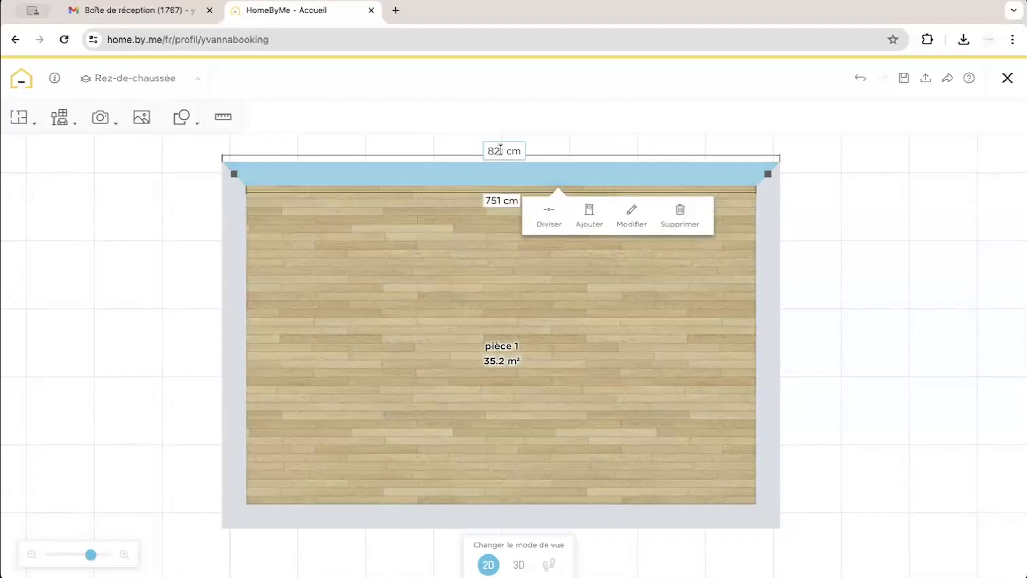
click(495, 202)
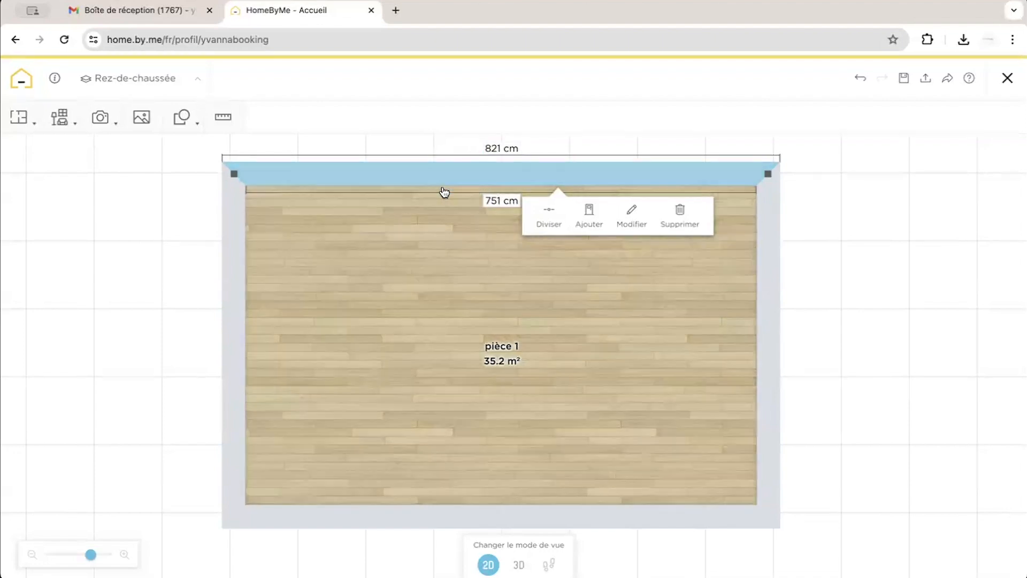
click(502, 204)
click(500, 200)
click(495, 150)
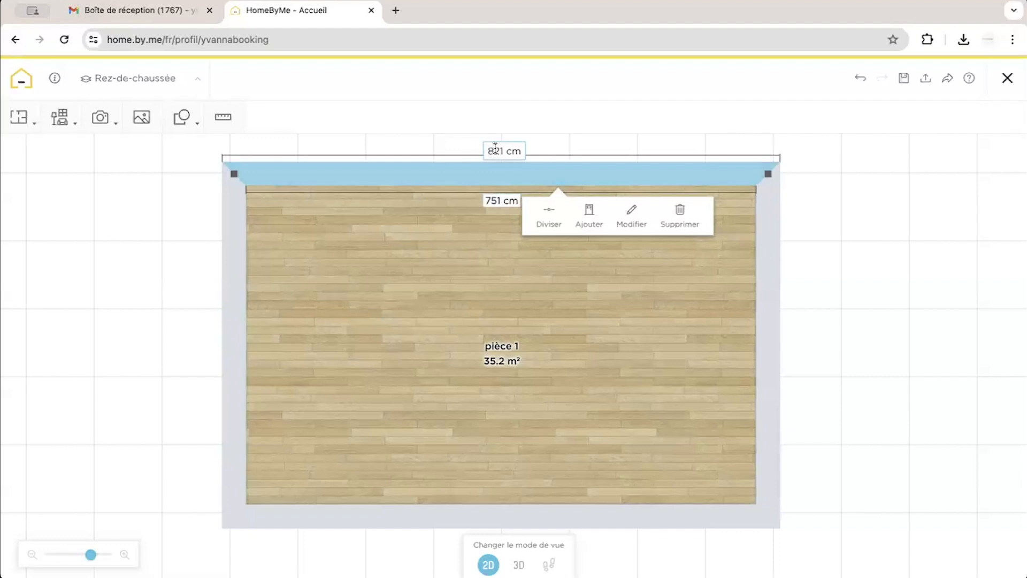
click(493, 204)
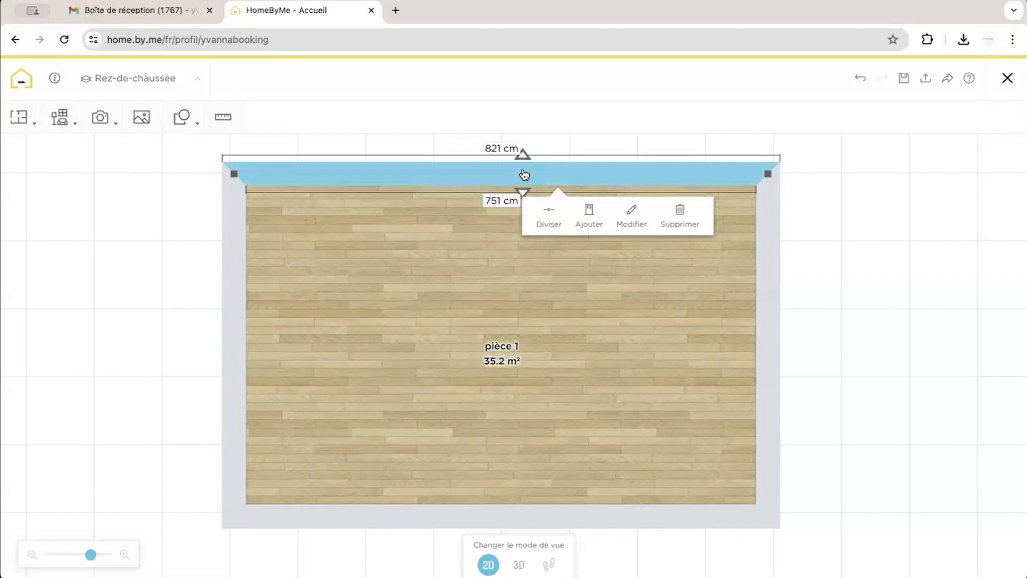
Set the upper wall's inner length to 950 cm, applying the change to the right side.
click(510, 204)
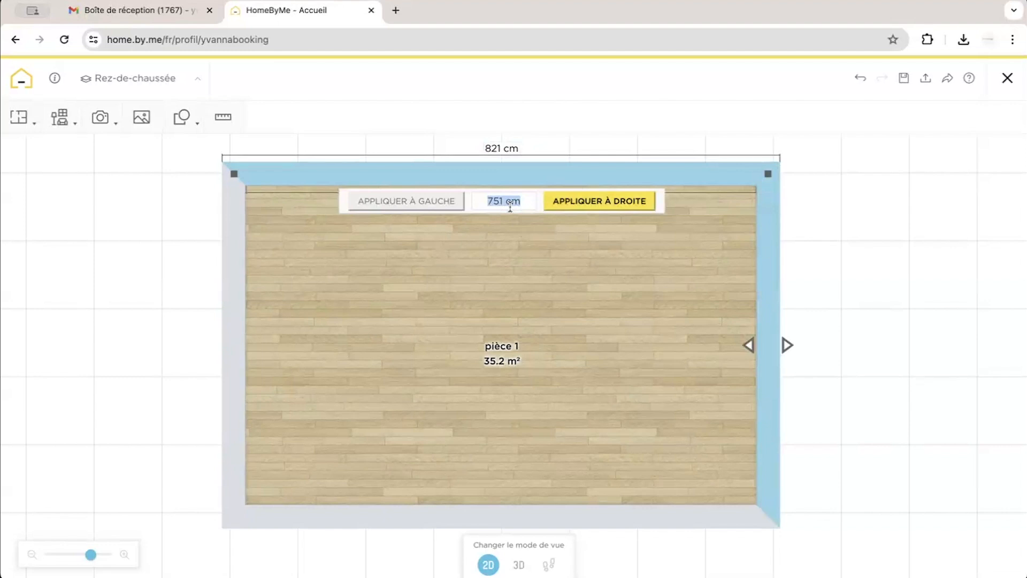
key(BackSpace)
text(950)
click(628, 204)
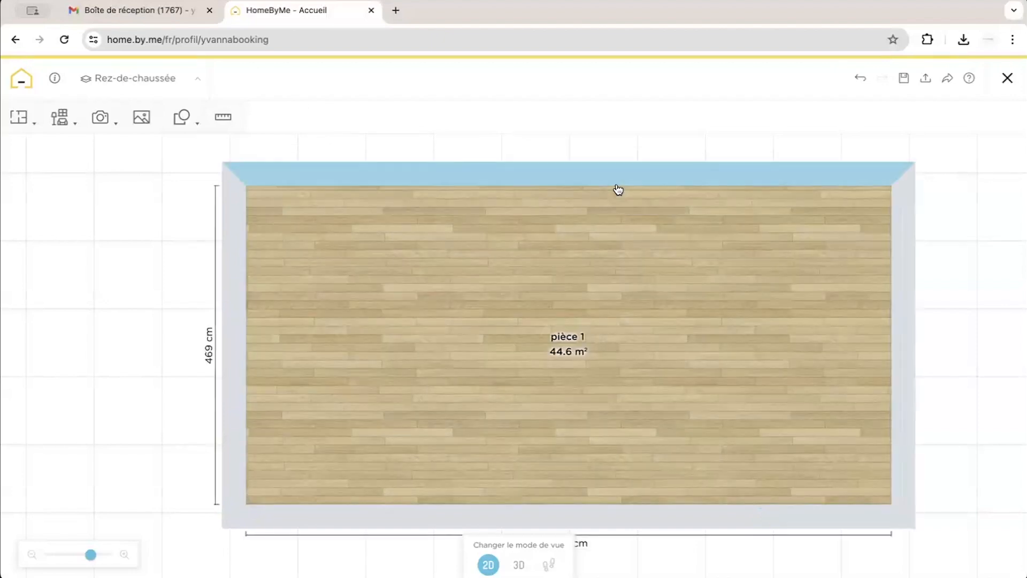
click(618, 190)
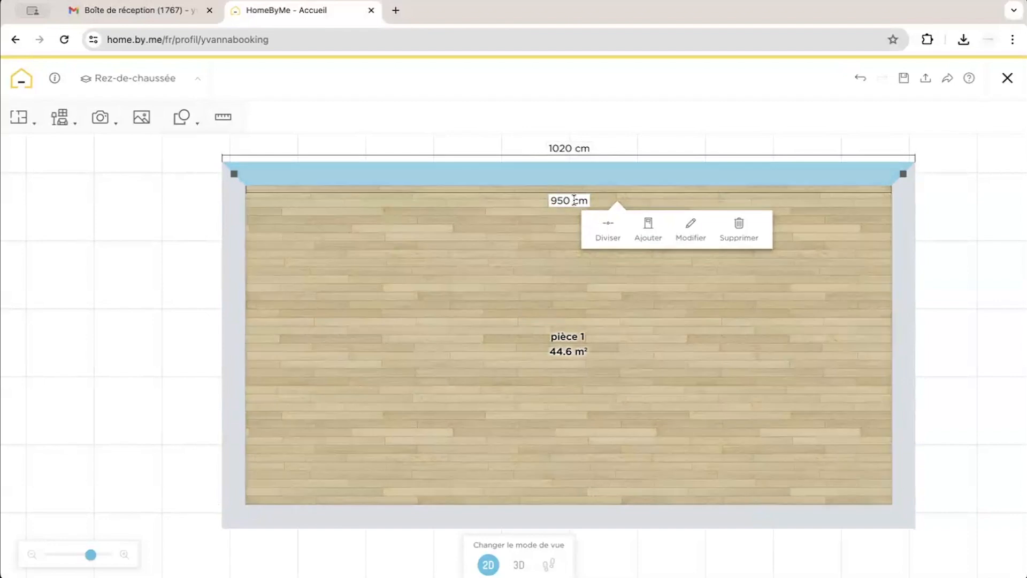
Set the right wall's inner length to 700 cm, applied below, and check the dimensions of the right, left and lower walls.
click(908, 314)
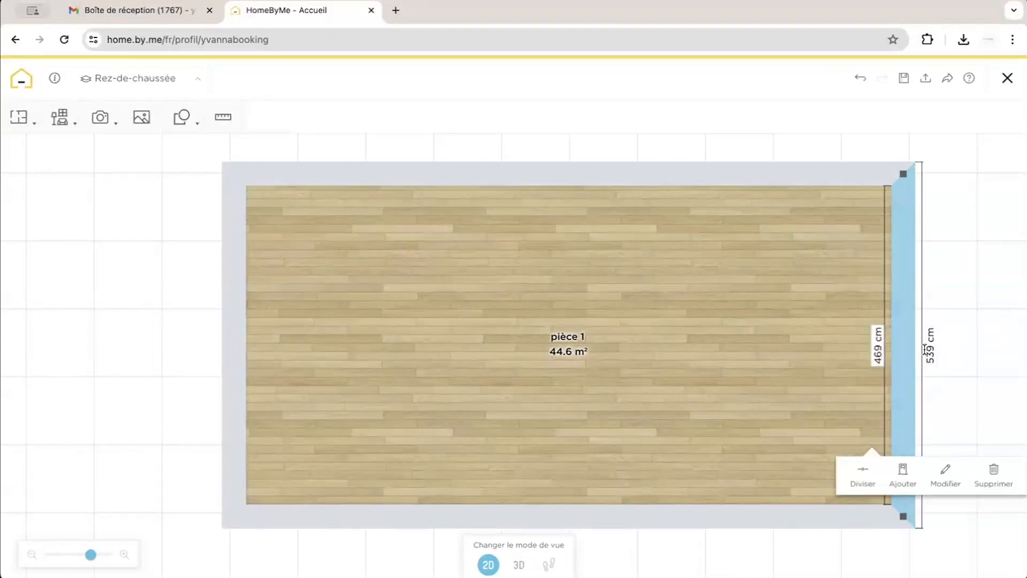
click(874, 354)
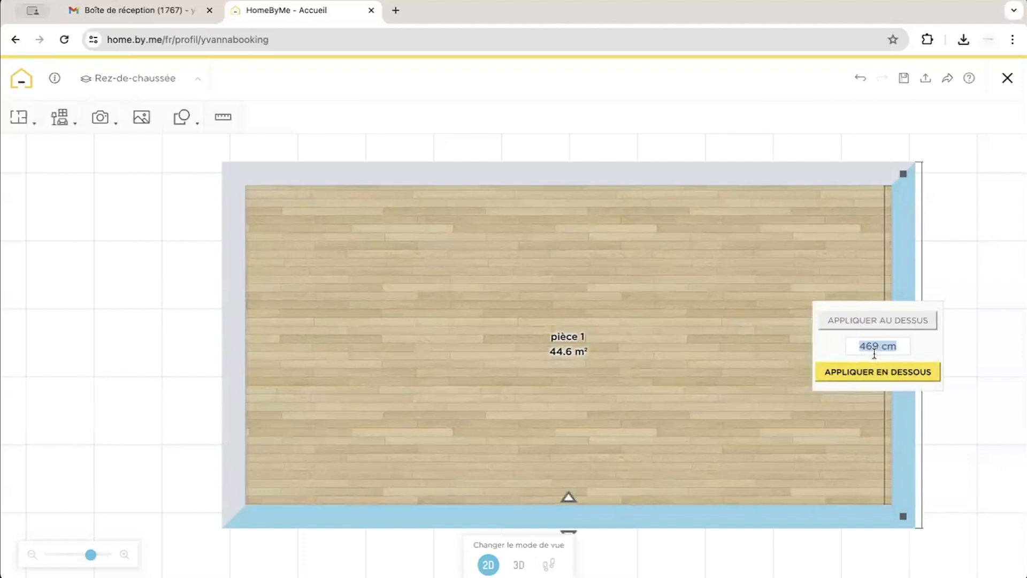
text(700)
click(876, 320)
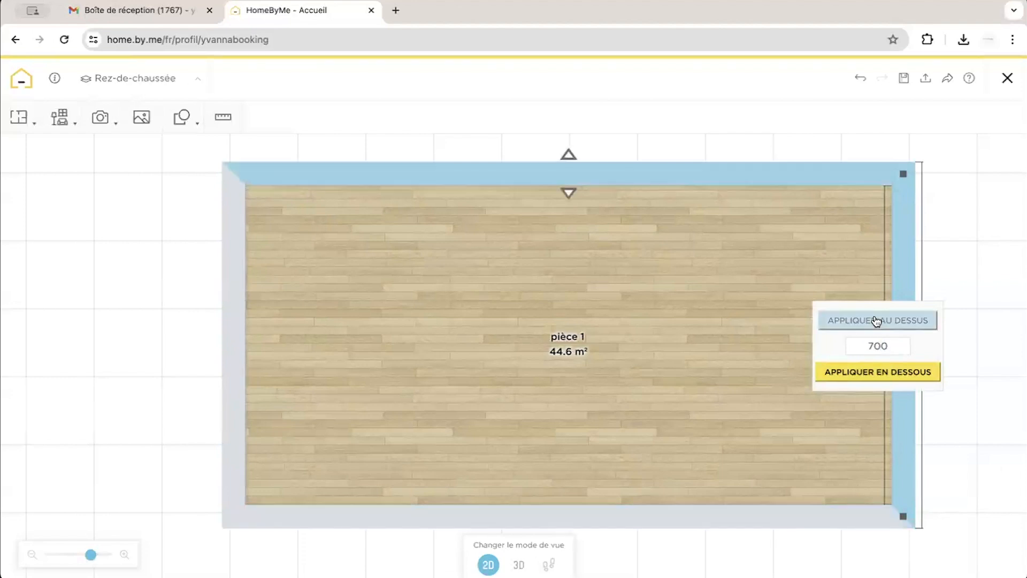
click(874, 375)
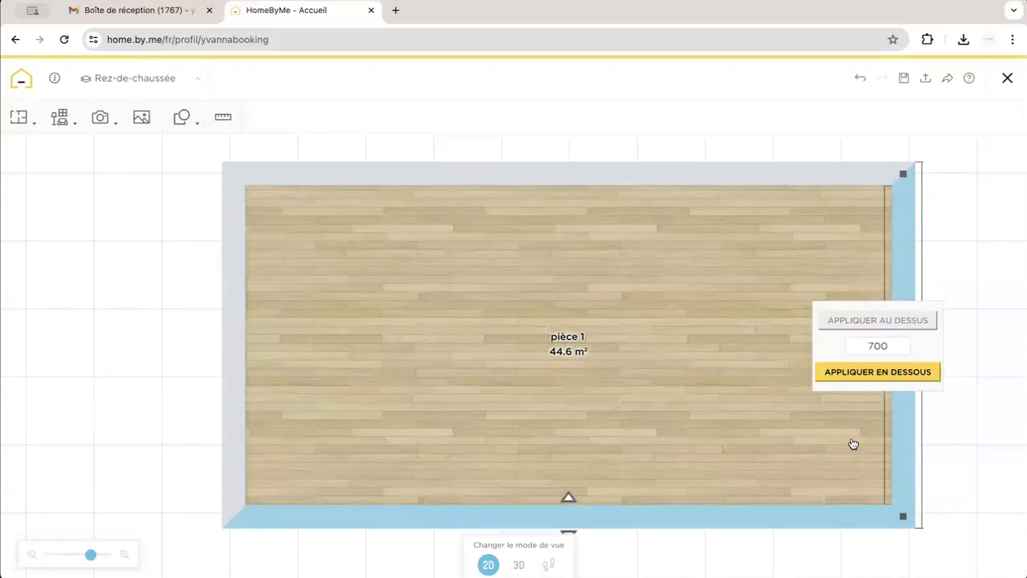
click(854, 378)
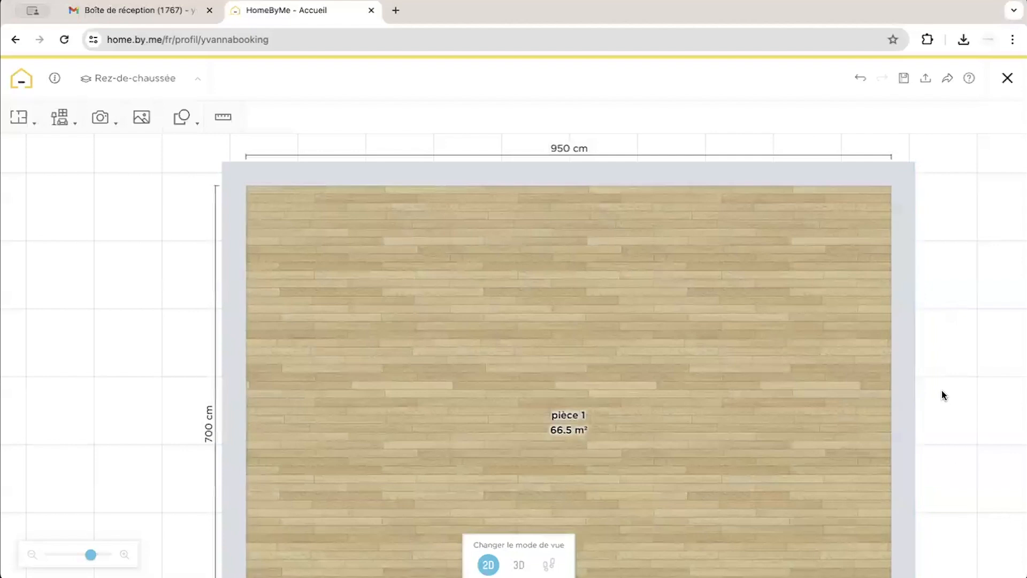
scroll(915, 332, down, 3)
click(884, 265)
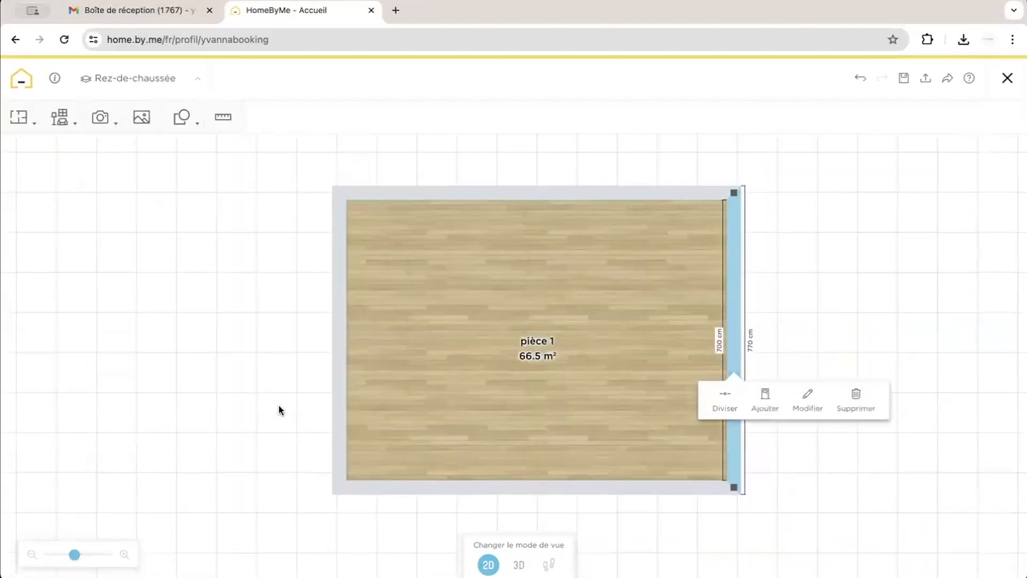
click(337, 363)
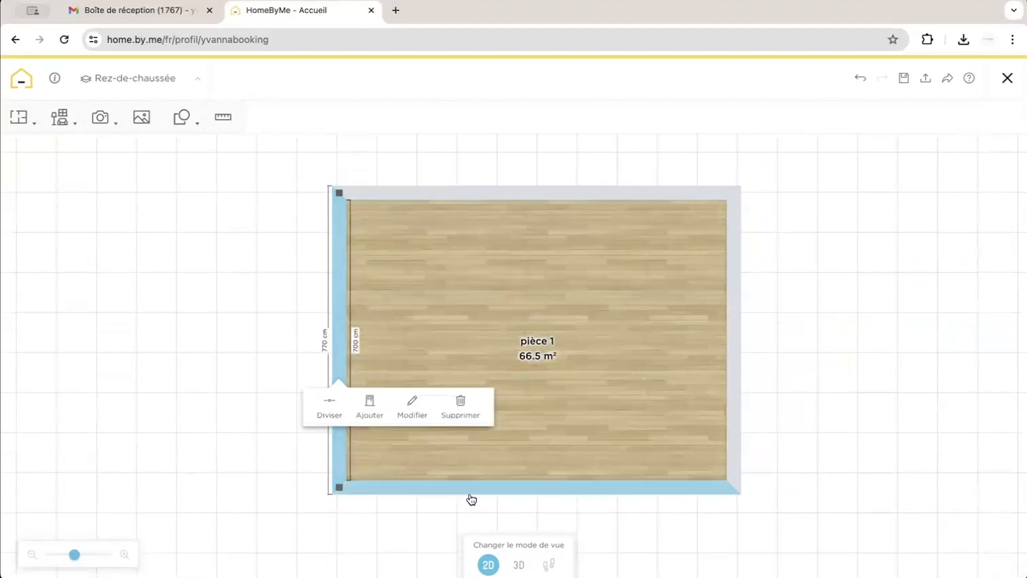
click(471, 497)
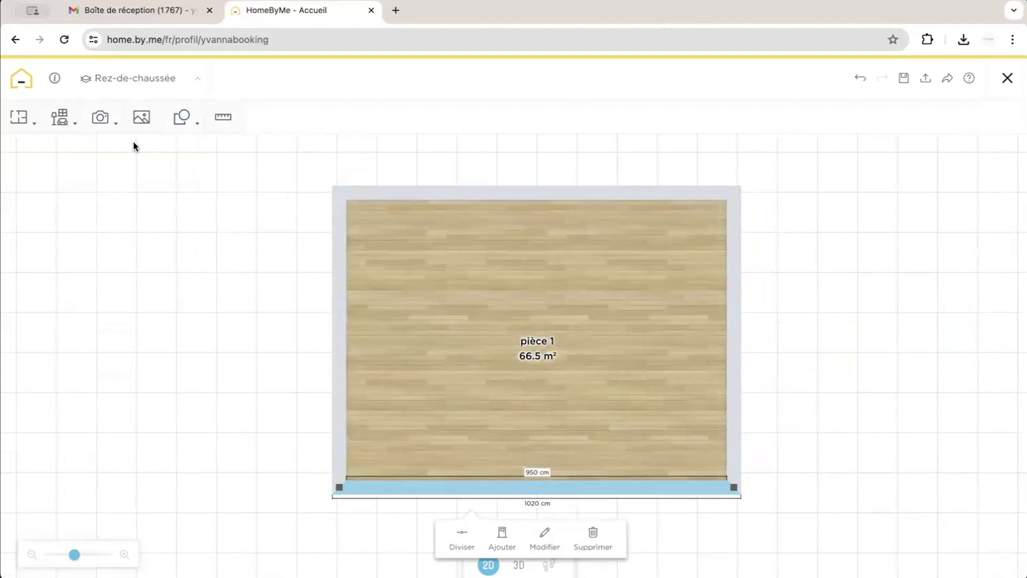
Draw two 7 cm thick partition walls enclosing a room in the upper-left corner, about 297 by 316 cm.
click(19, 119)
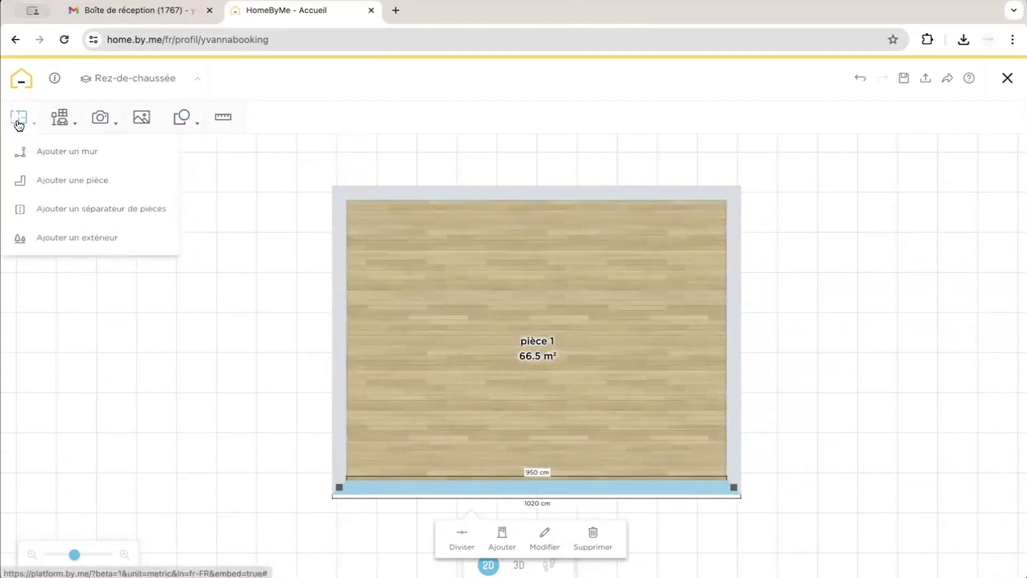
click(46, 155)
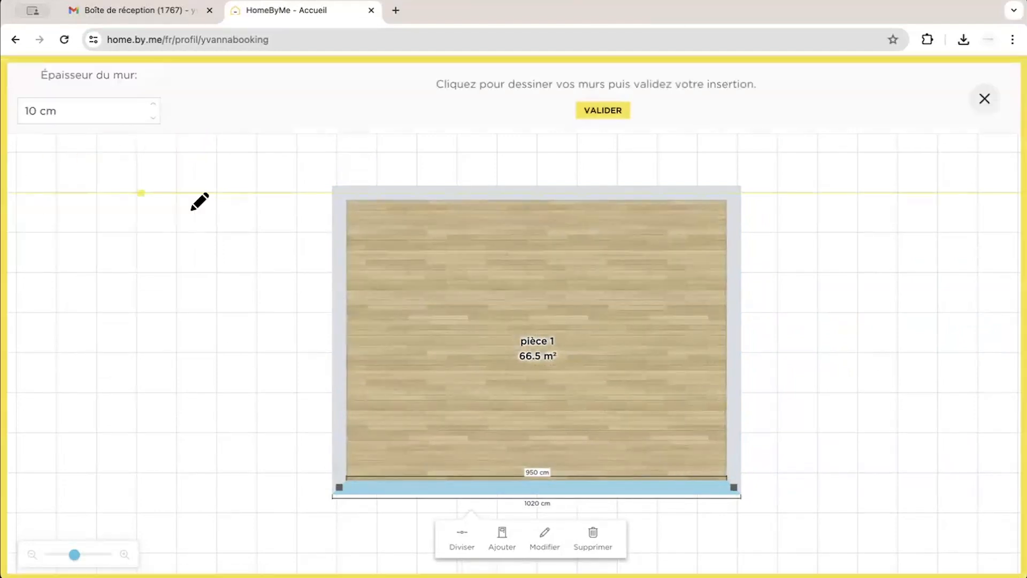
drag(88, 111, 3, 110)
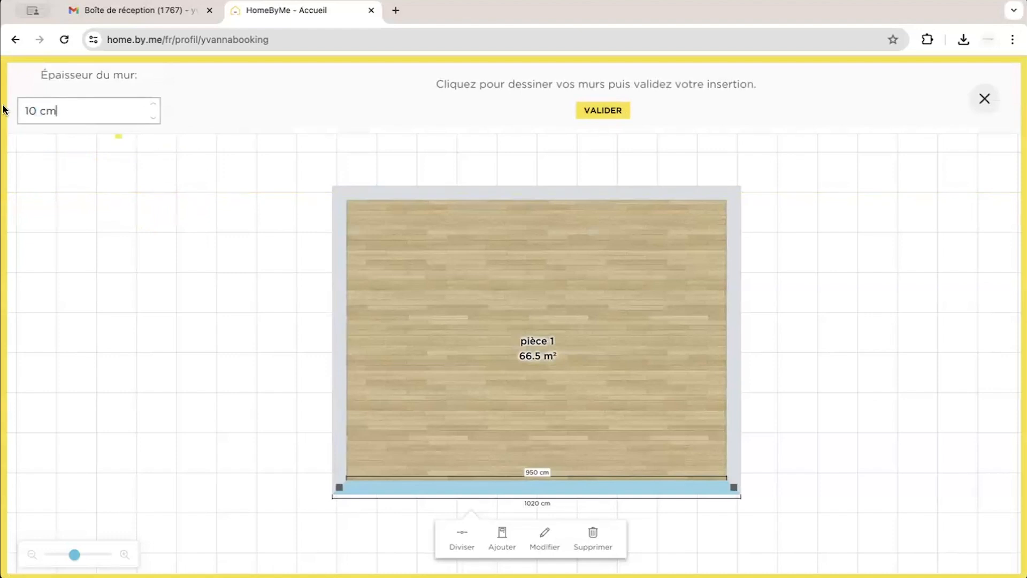
text(7)
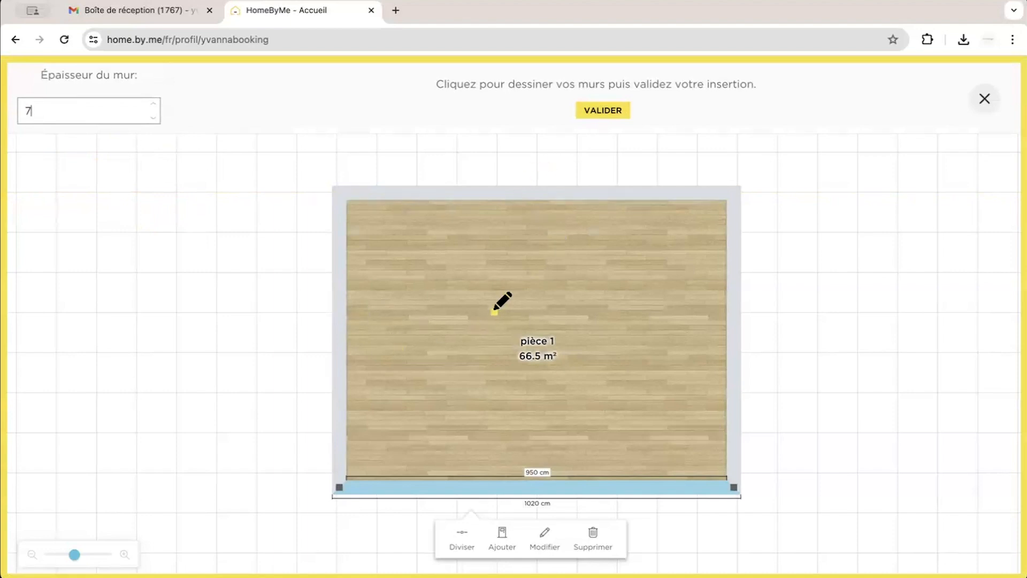
click(458, 194)
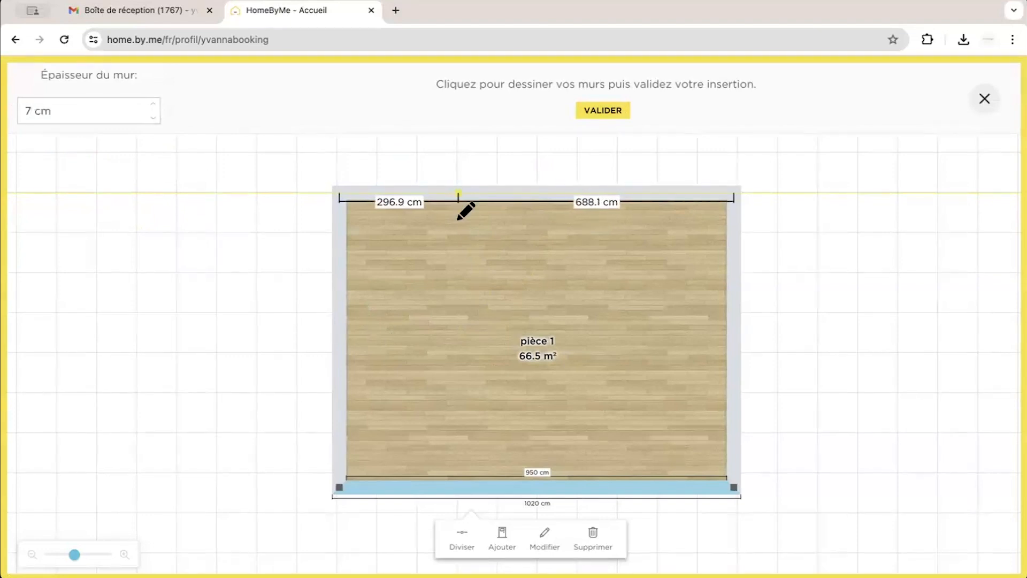
click(458, 319)
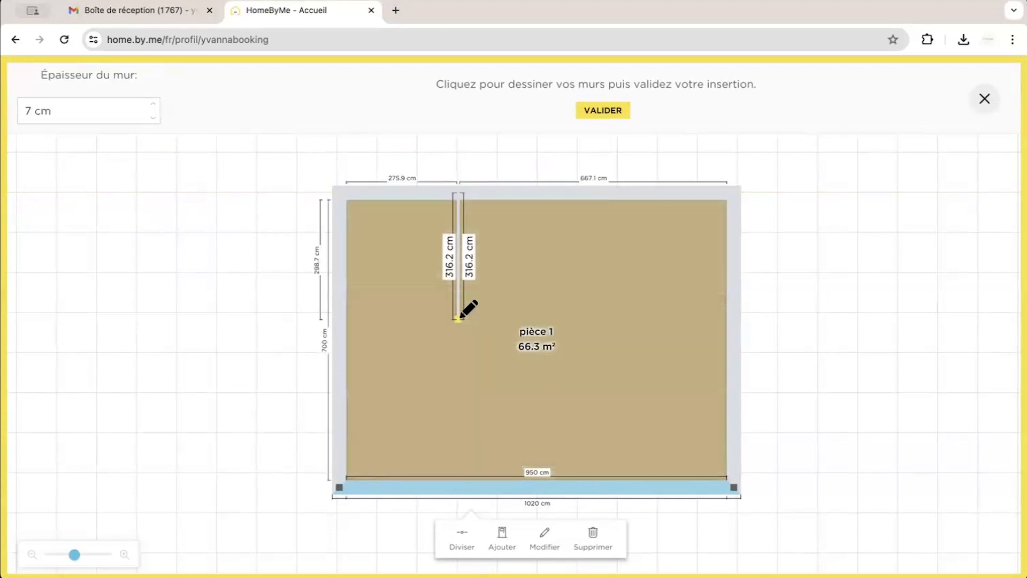
click(344, 319)
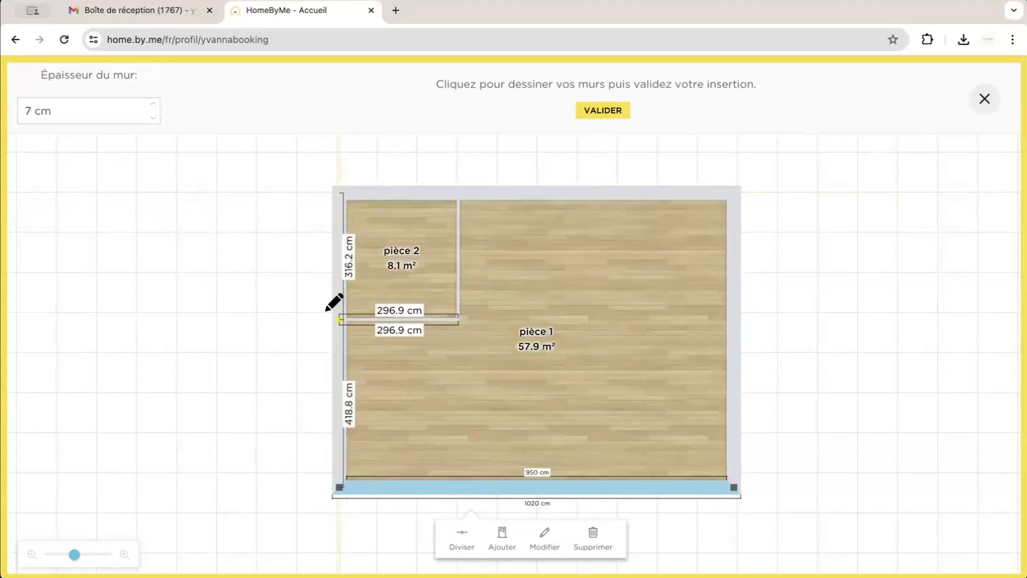
Validate the drawn partition walls and select the vertical partition of the upper-left room.
click(592, 109)
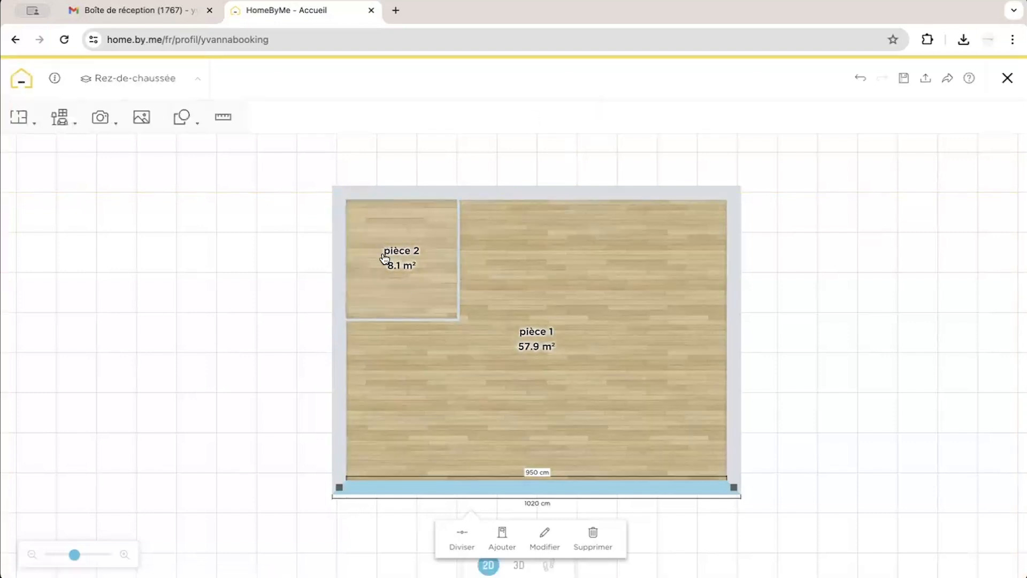
click(457, 271)
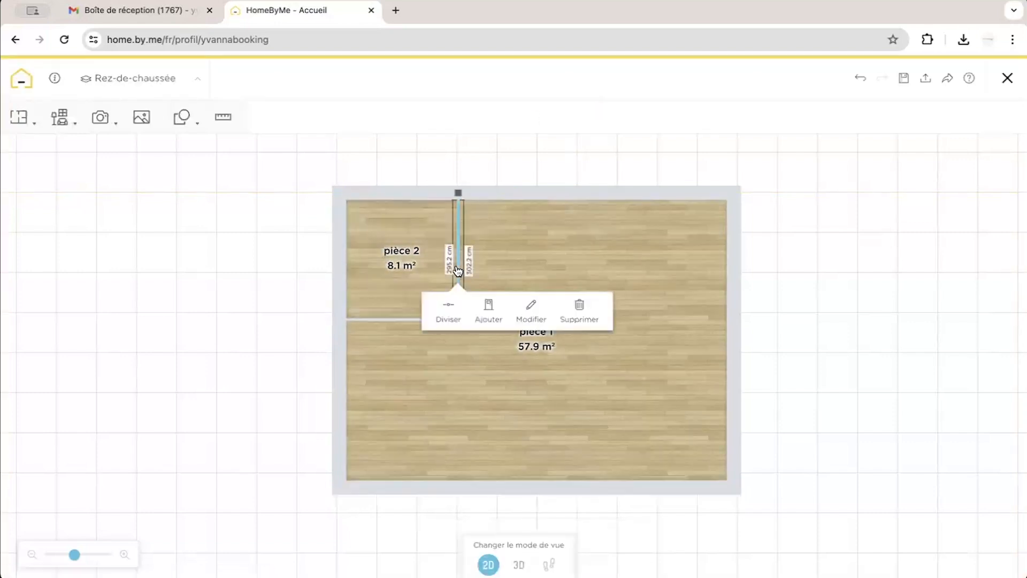
click(91, 545)
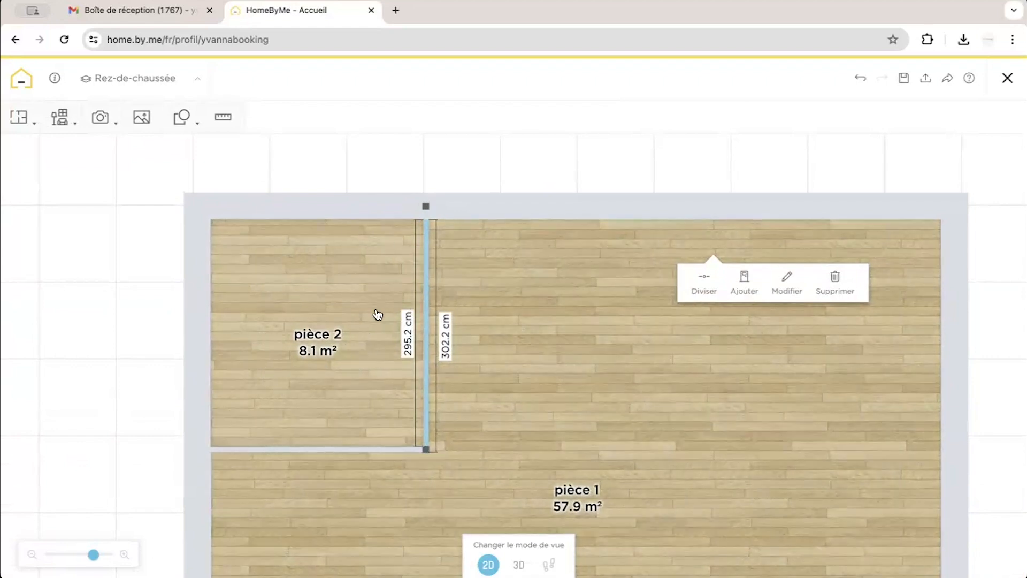
Try to set the vertical partition's inner length to 160 cm, applied above, and undo the change.
click(409, 342)
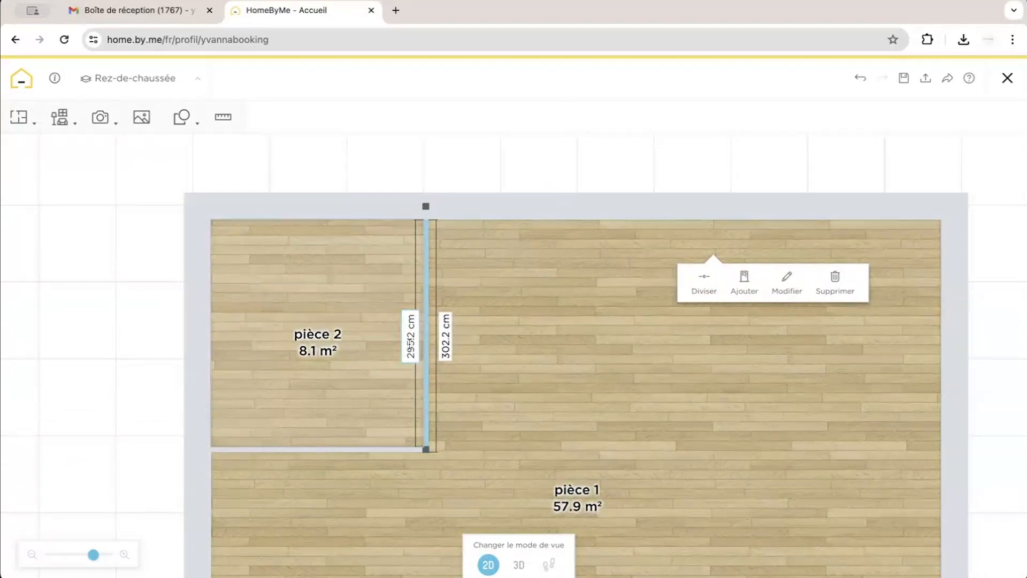
click(410, 342)
text(160)
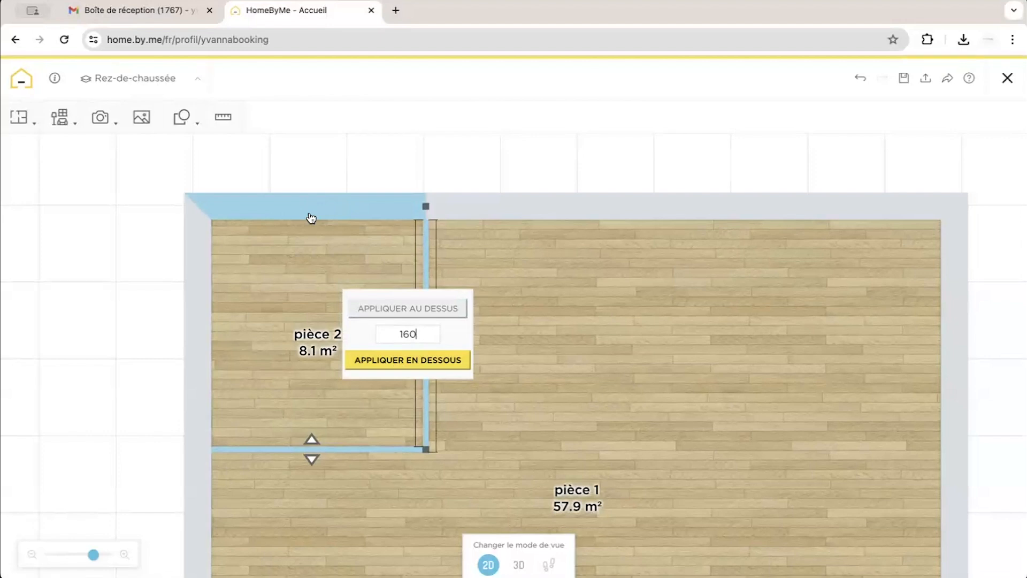
click(377, 315)
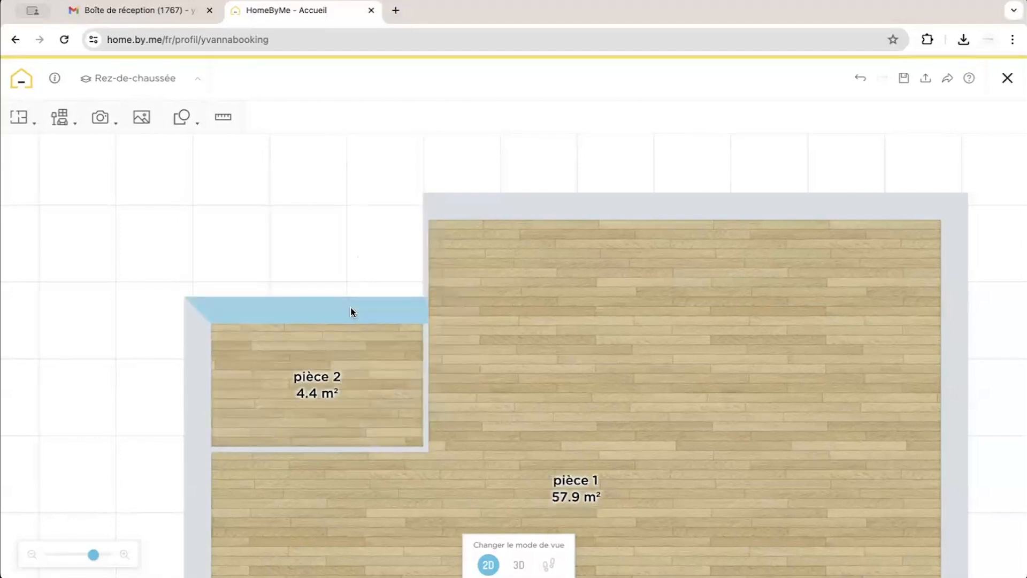
click(861, 78)
Set the vertical partition's inner length to 160 cm, applying the change below.
click(427, 323)
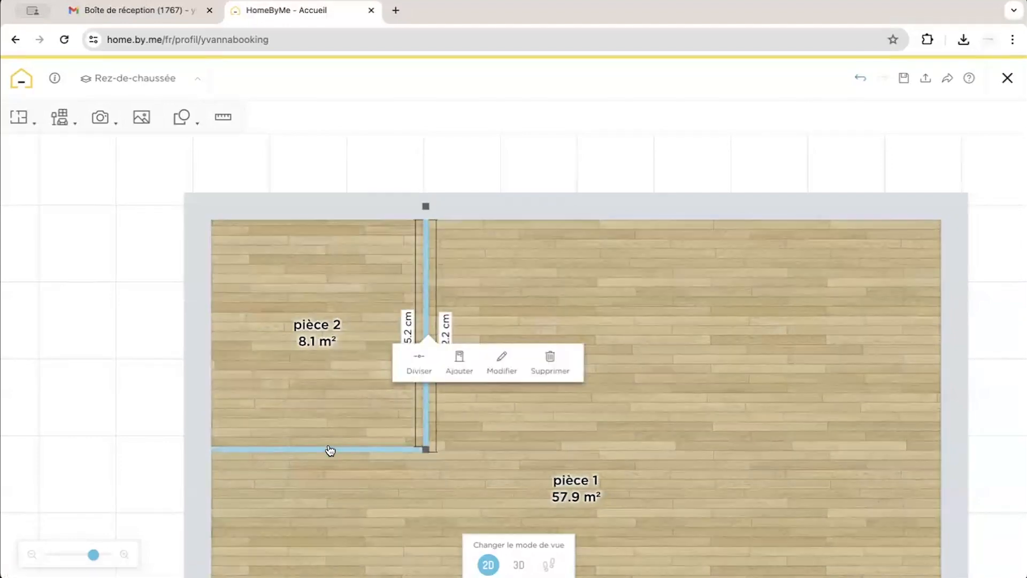
click(408, 327)
click(408, 362)
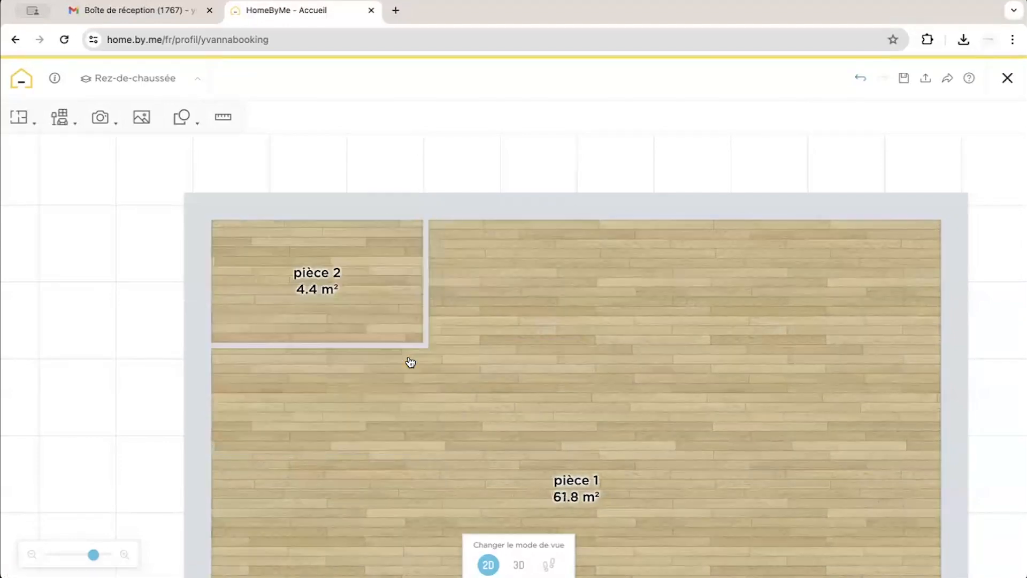
Set the horizontal partition's inner length to 80 cm, applied to the right, and check the dimensions of both partitions.
click(427, 277)
click(343, 346)
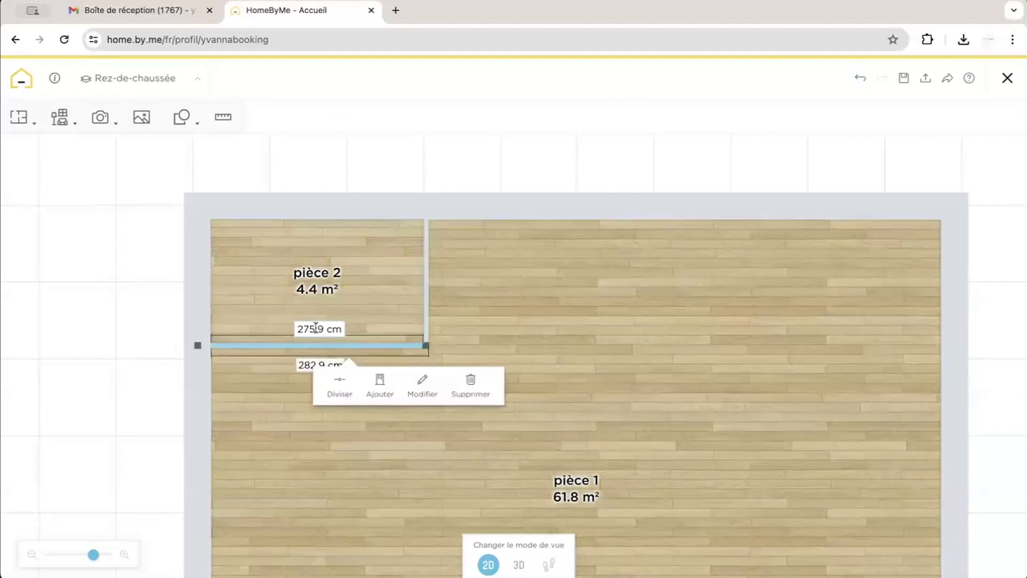
click(316, 328)
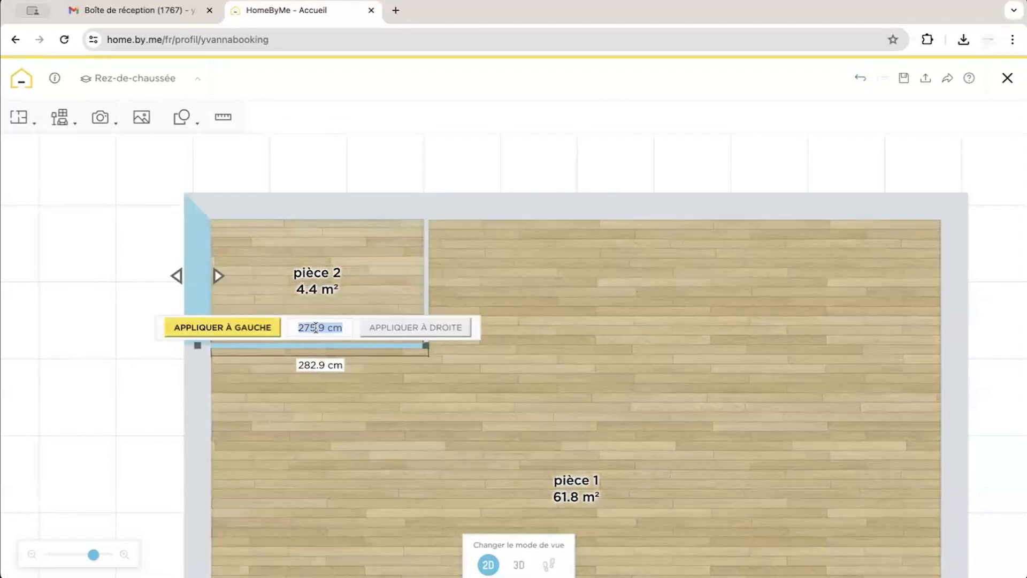
text(80)
click(386, 330)
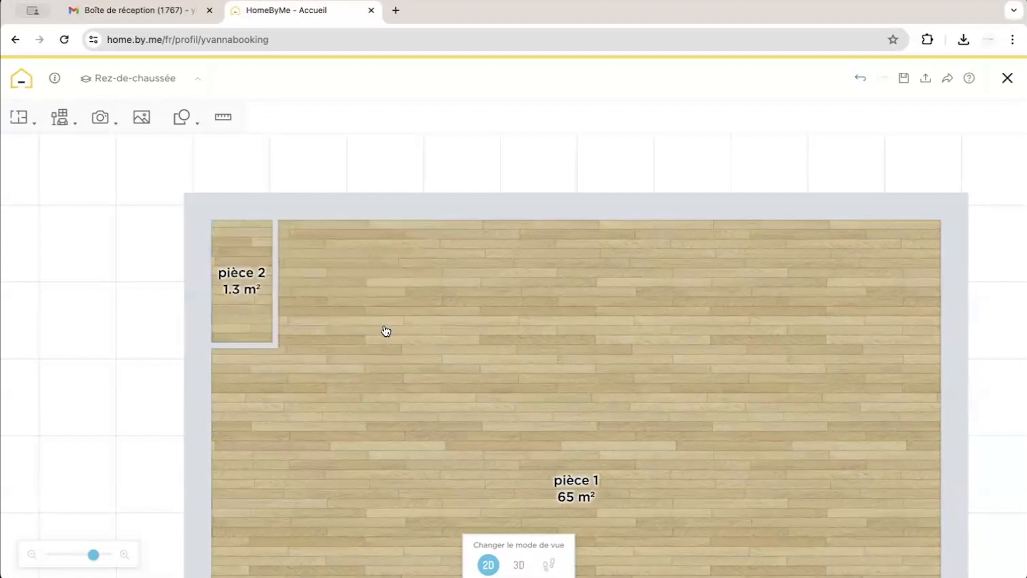
click(248, 345)
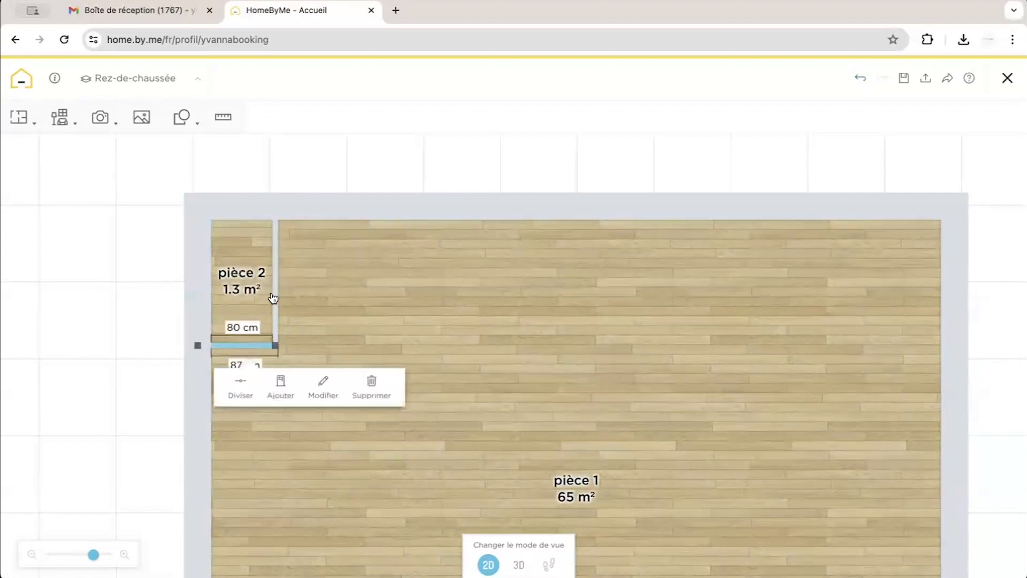
click(274, 293)
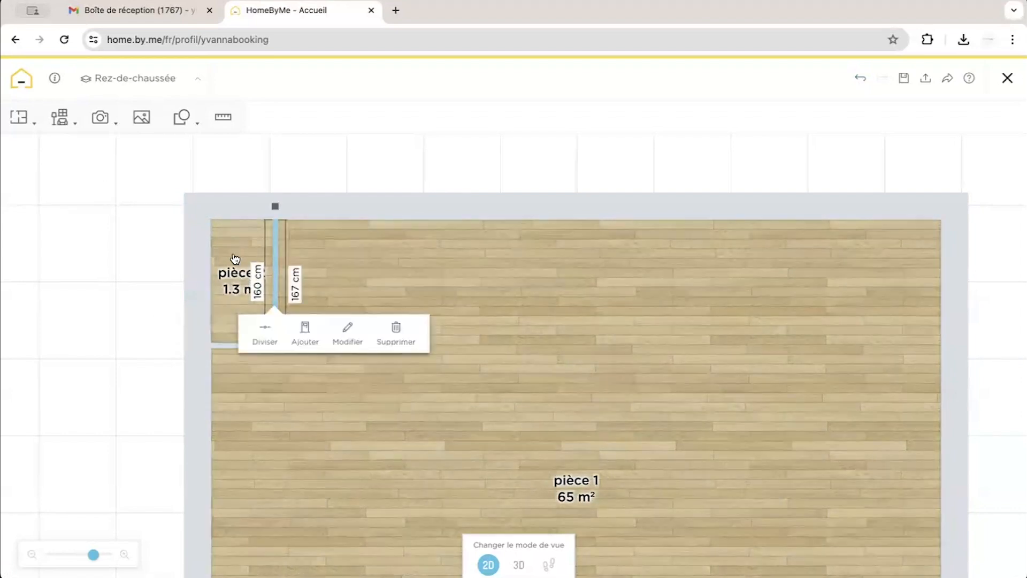
Draw a 7 cm thick vertical partition across the middle of the large room, from the upper to the lower outer wall.
scroll(517, 159, down, 3)
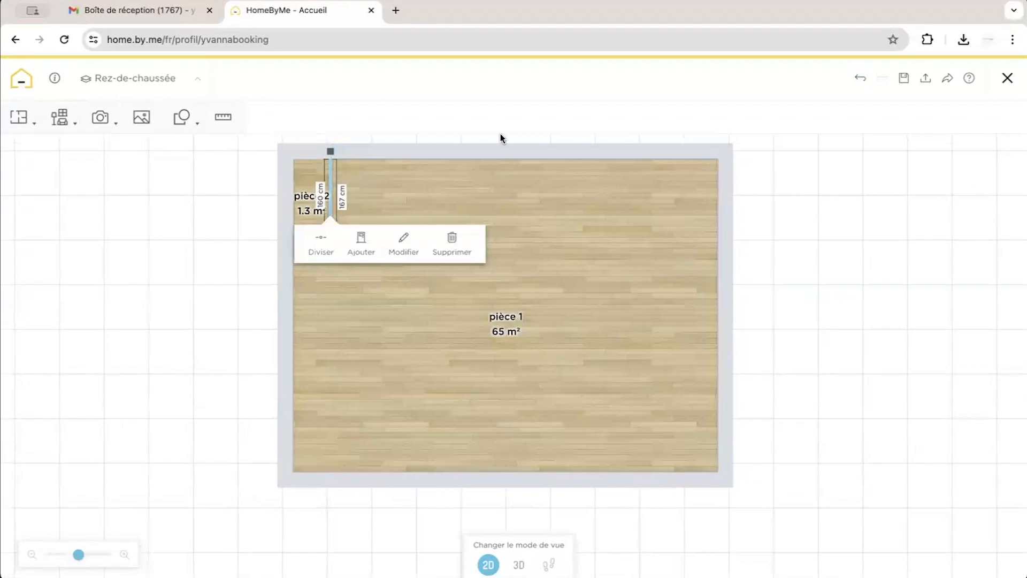
click(22, 120)
click(39, 153)
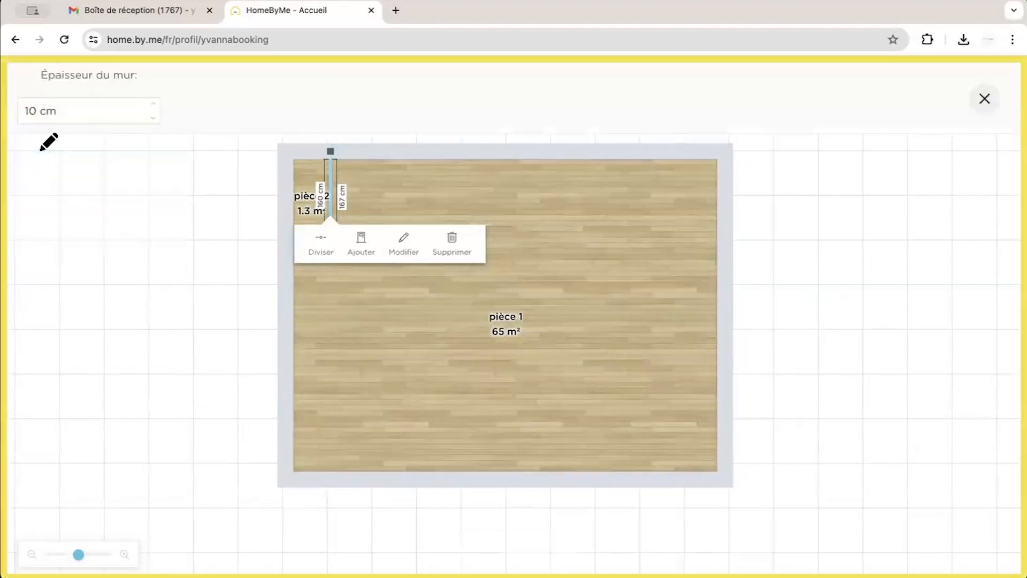
click(80, 103)
key(ctrl+a)
text(7)
click(509, 152)
click(509, 470)
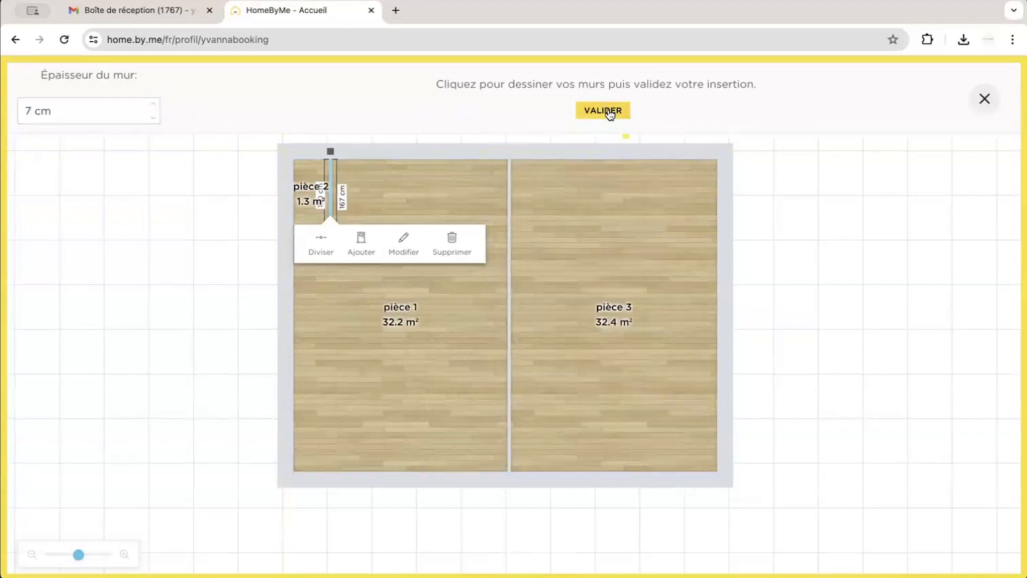
click(609, 110)
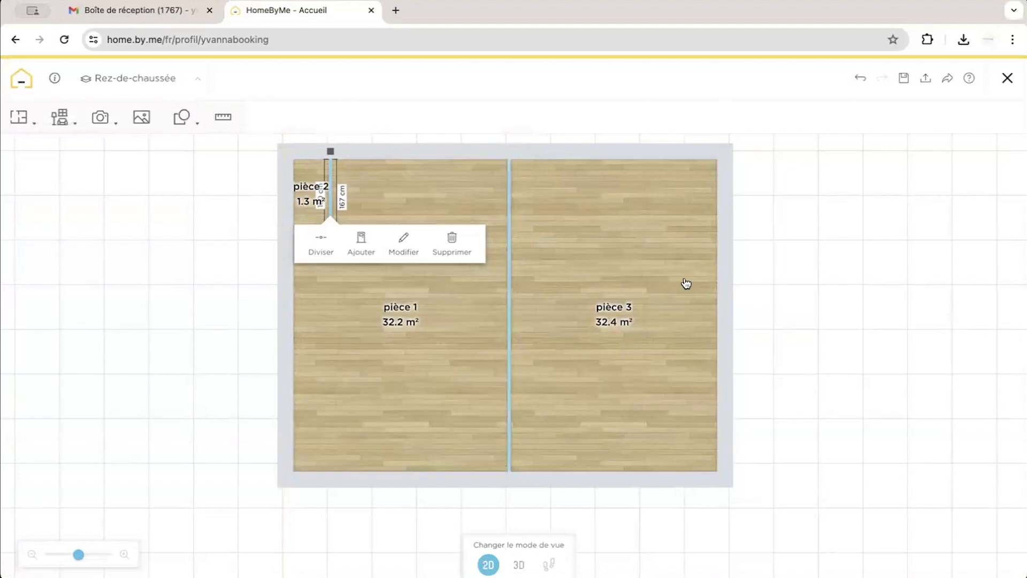
Set the inner length of the right-hand room's upper wall to 500 cm, applying the change to the left.
click(616, 152)
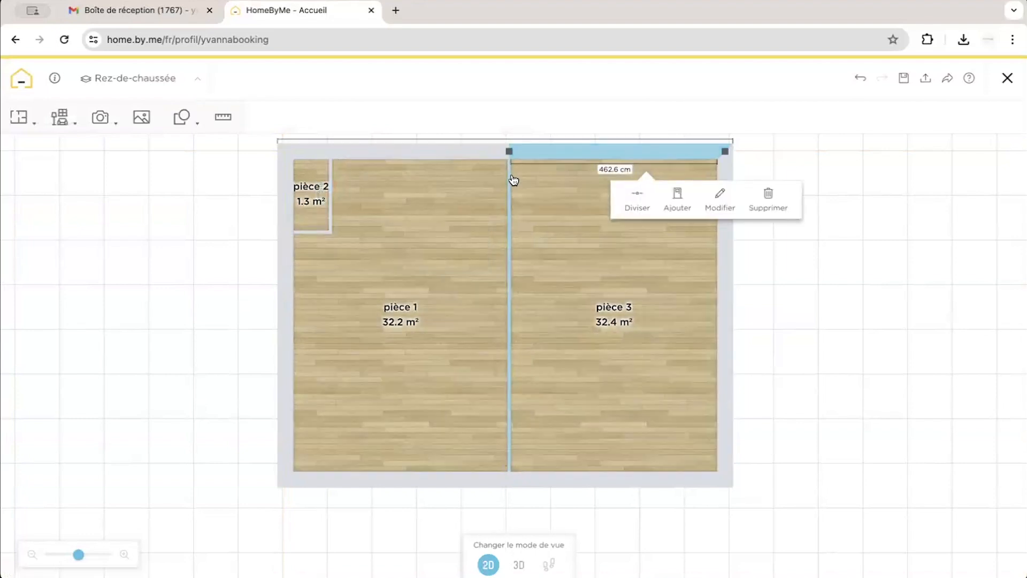
click(617, 170)
text(500)
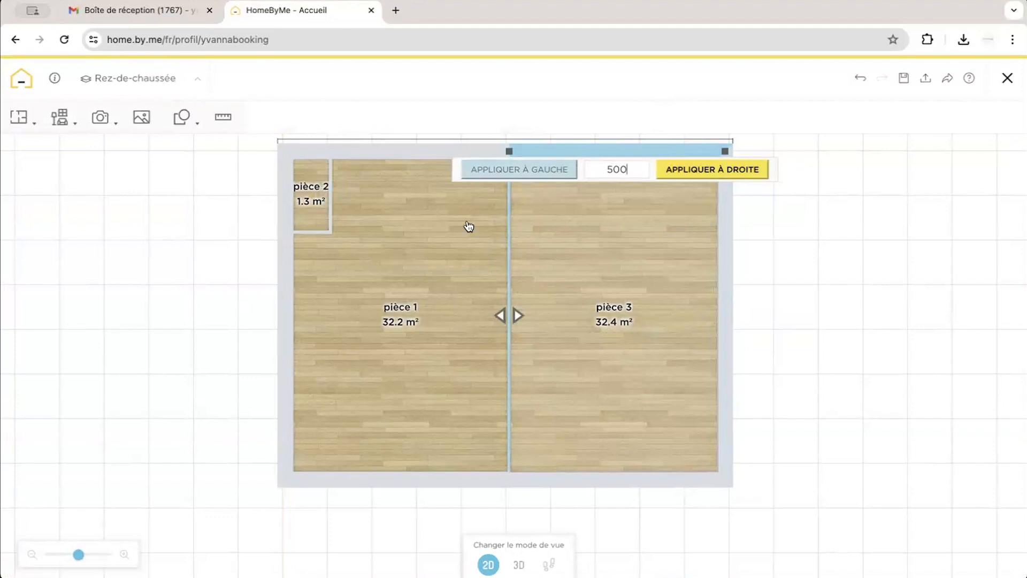
click(538, 175)
click(600, 169)
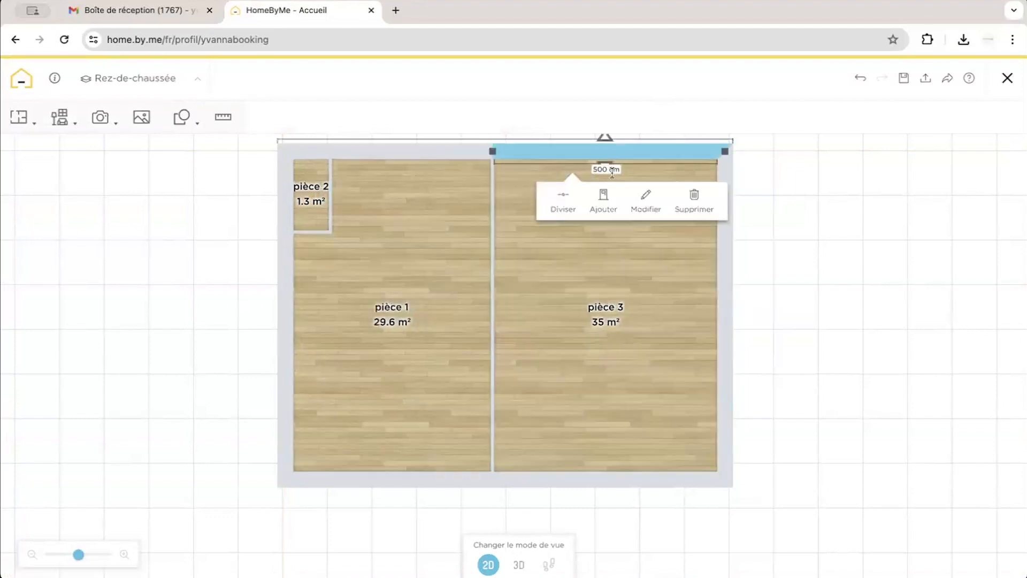
Set the ceiling height of the ground floor (Rez-de-chaussée) to 300 cm.
drag(401, 197, 424, 278)
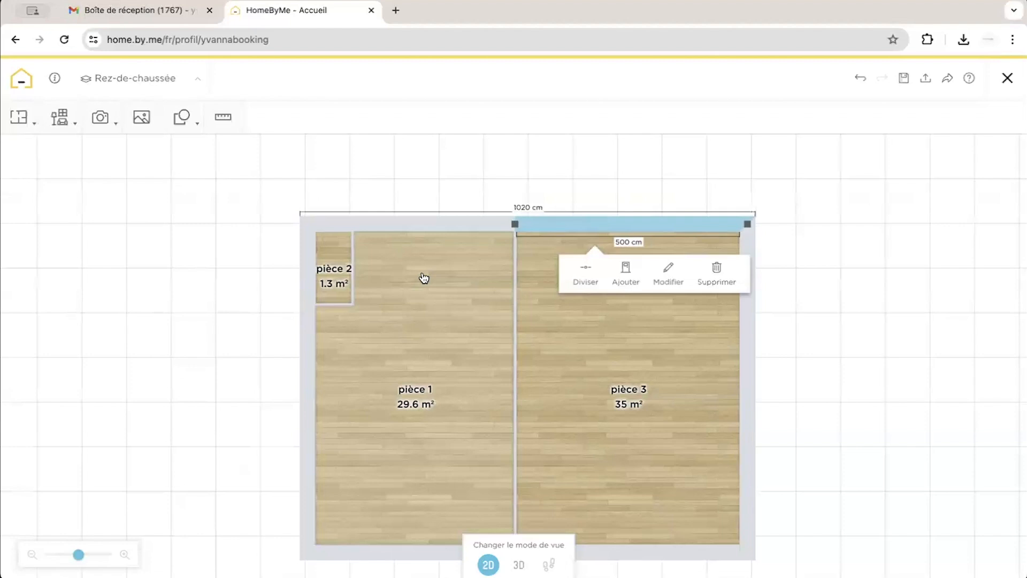
drag(225, 282, 218, 232)
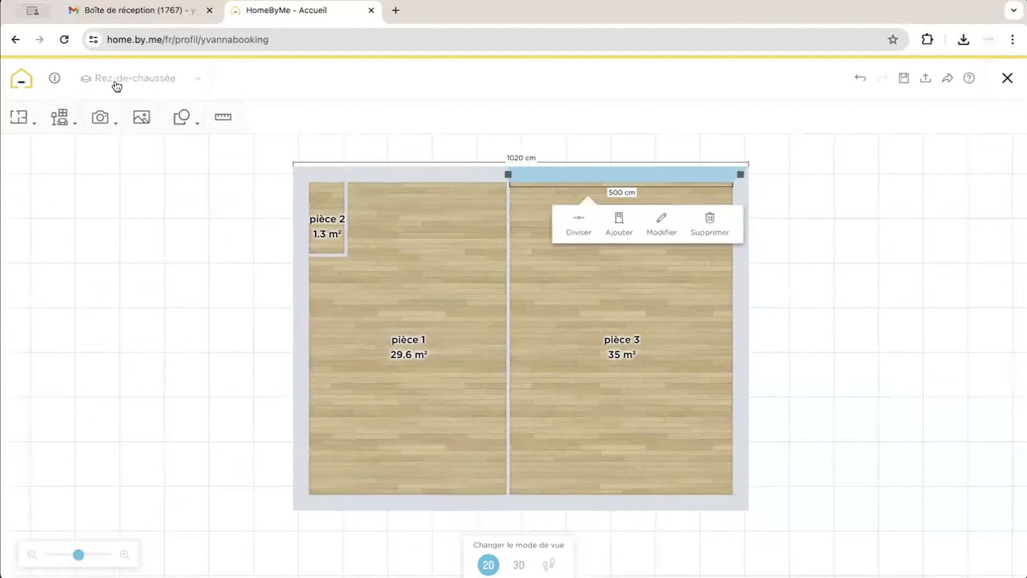
click(156, 86)
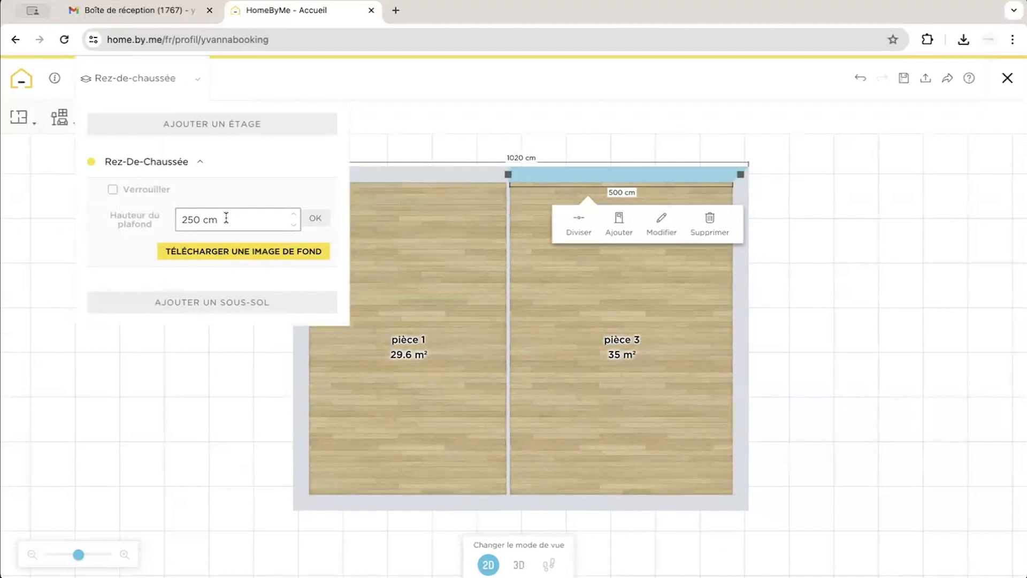
click(154, 217)
text(300)
key(Return)
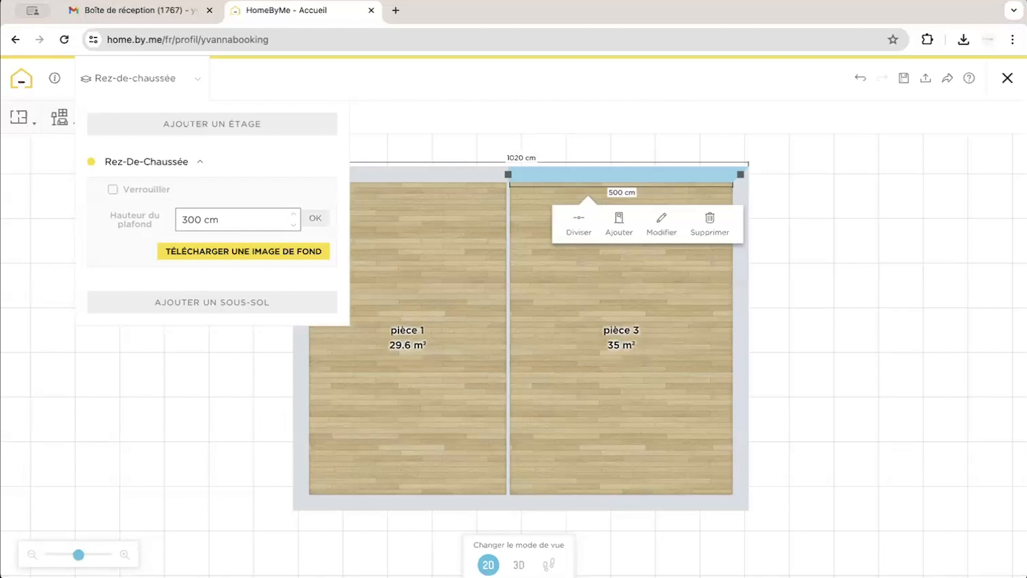
click(360, 426)
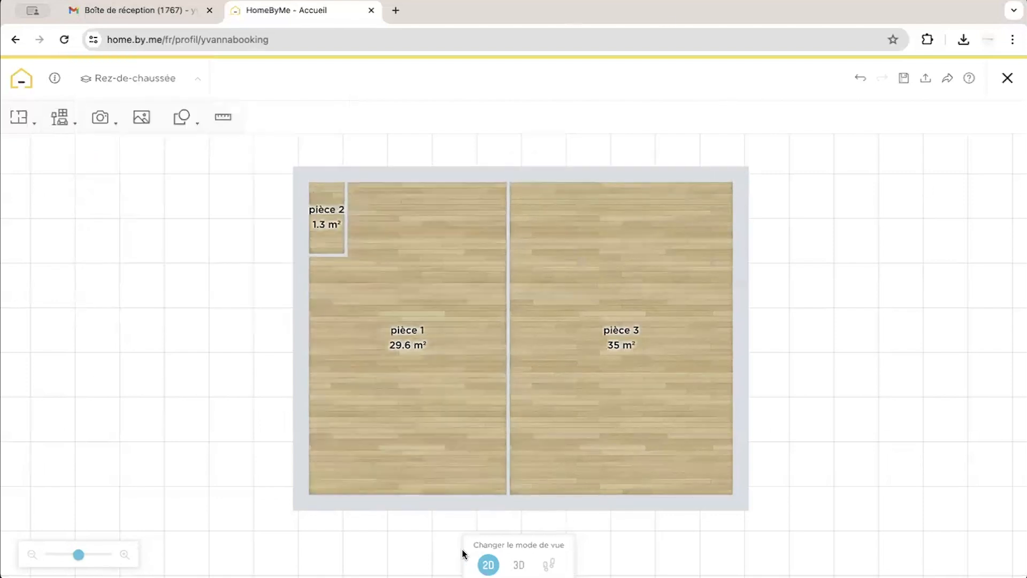
Inspect the rooms in 3D, compare them with the 2D plan and switch back to the 3D view.
click(519, 565)
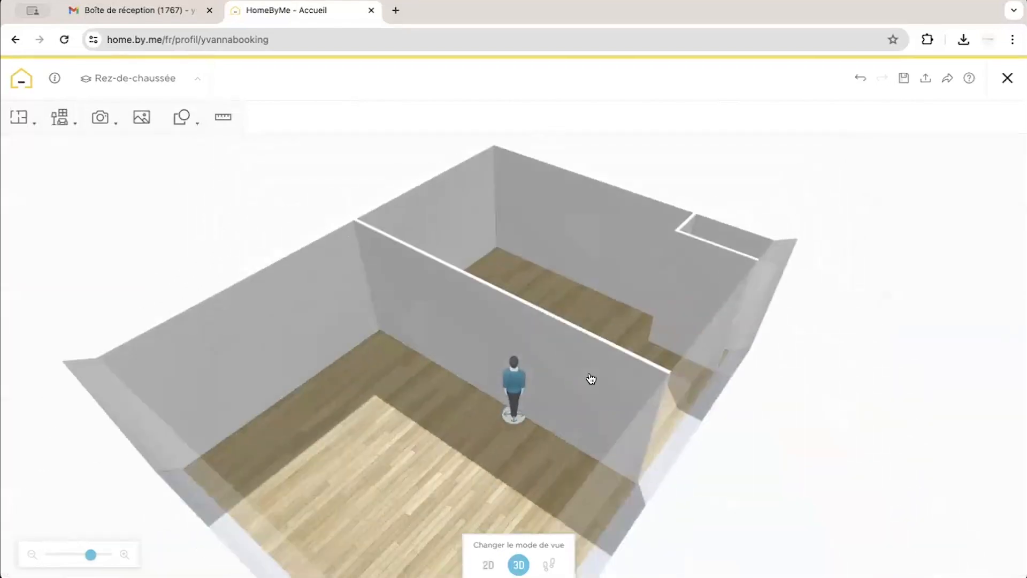
drag(478, 407, 521, 438)
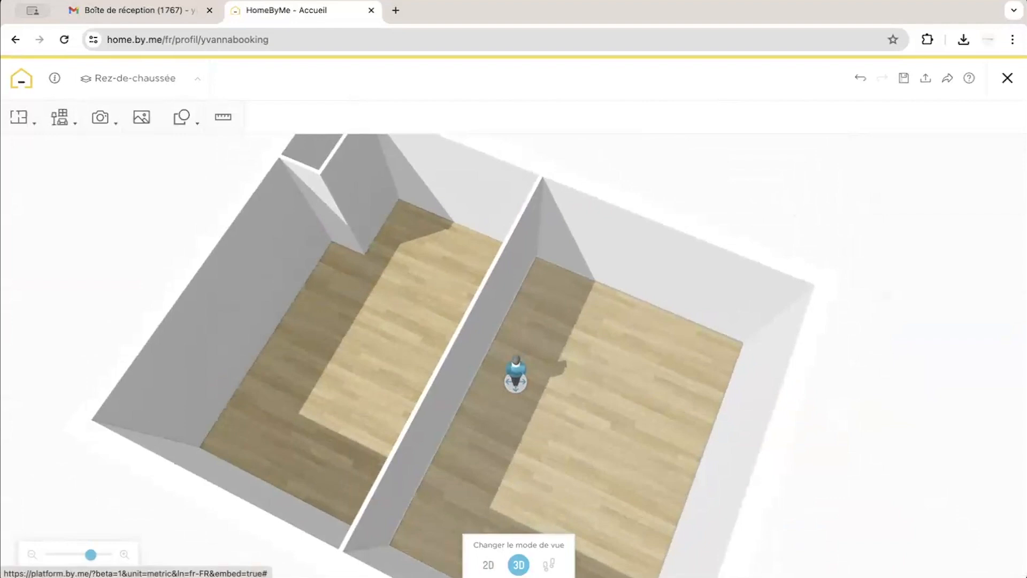
click(488, 565)
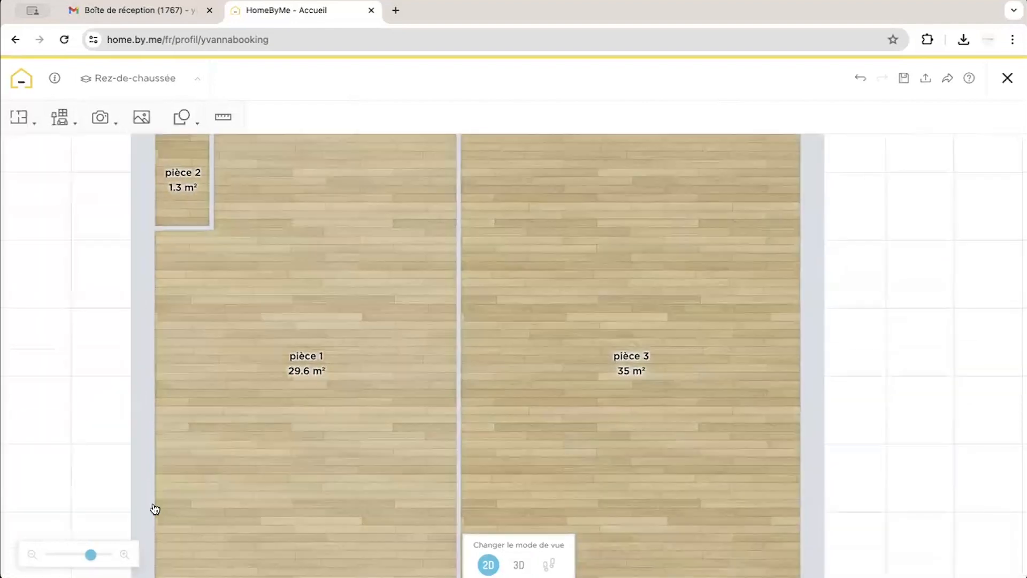
drag(92, 557, 84, 556)
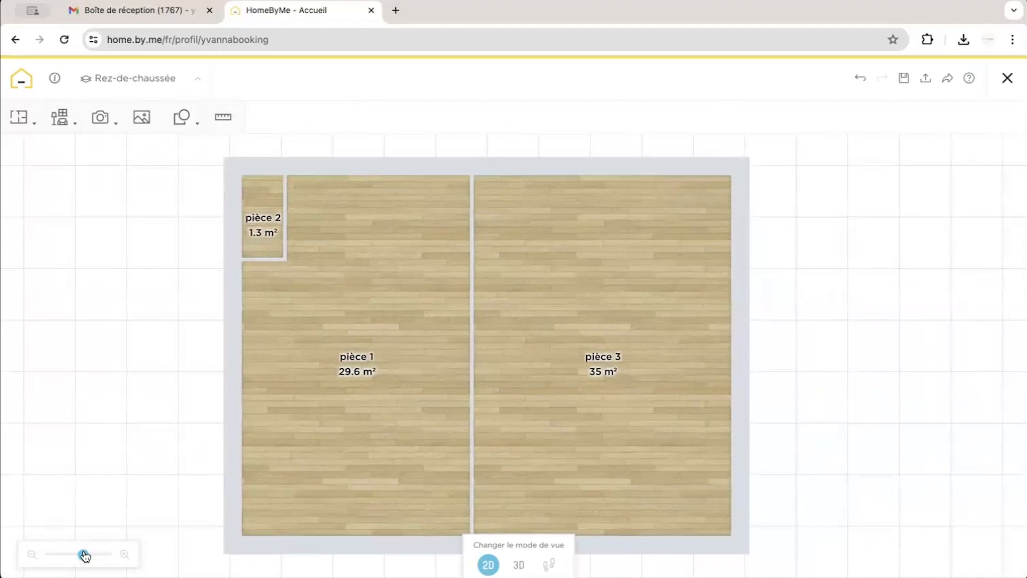
click(519, 564)
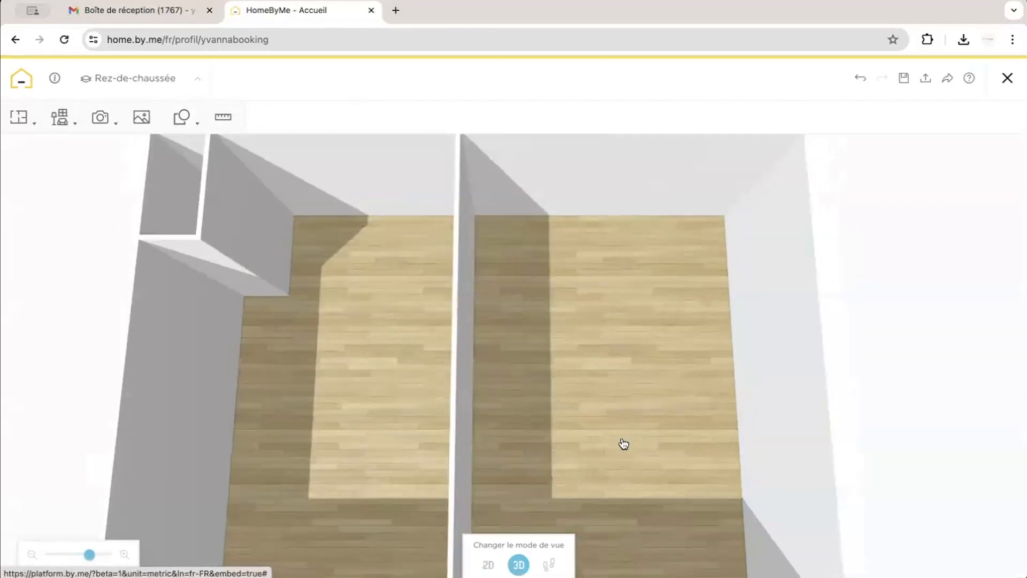
click(20, 118)
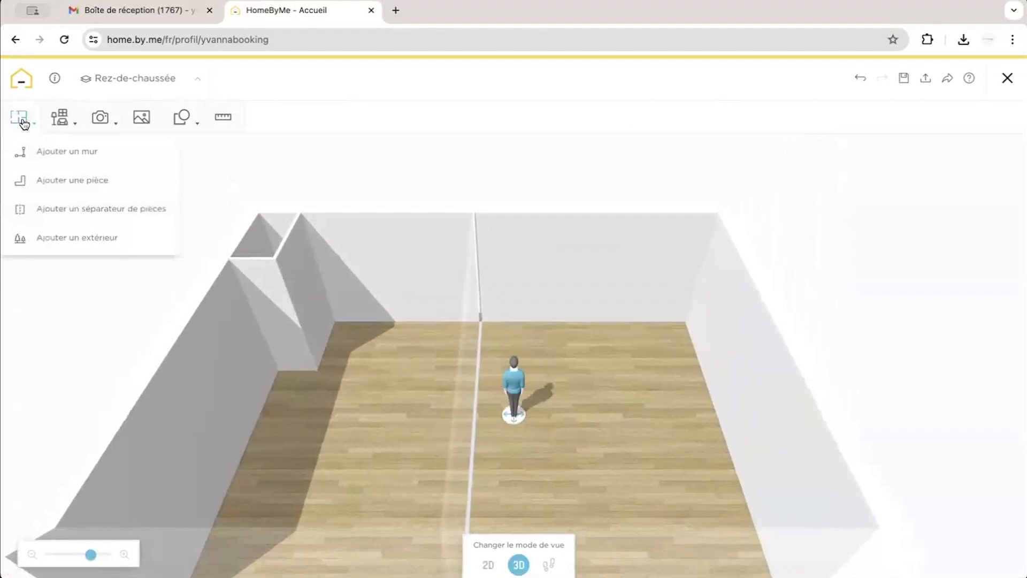
click(49, 147)
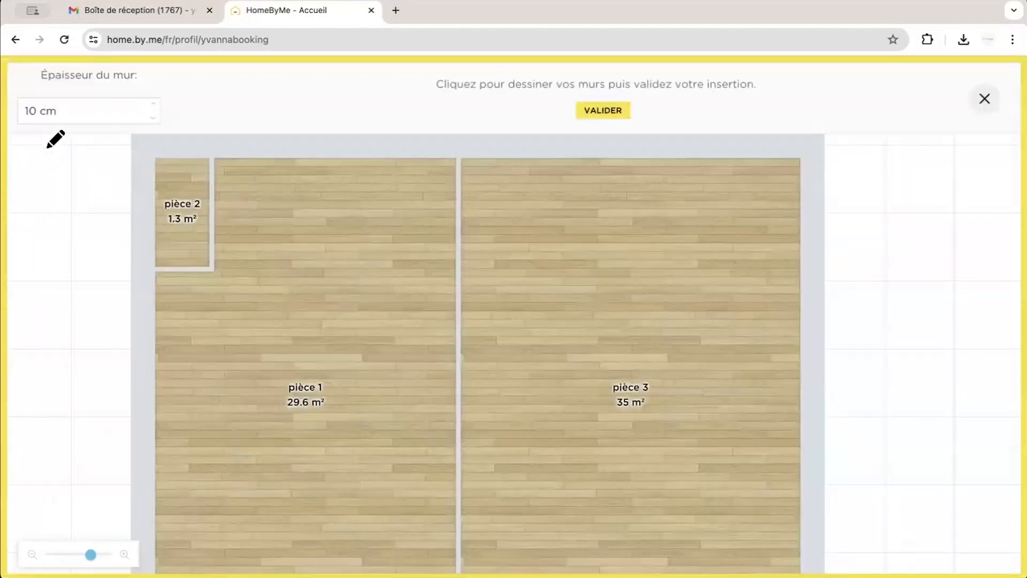
click(984, 98)
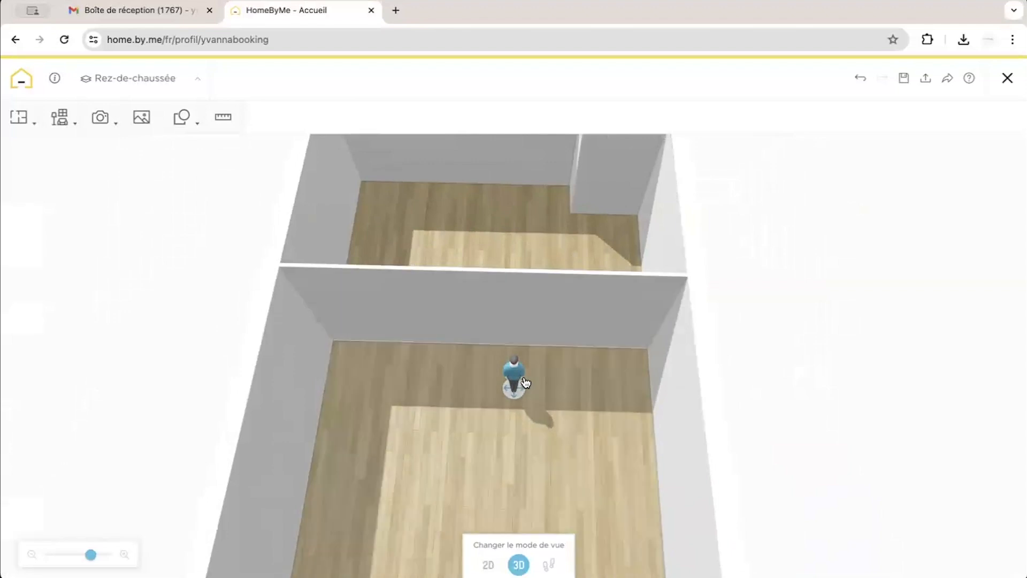
Examine the small corner room and the surrounding walls in 3D, and return to the 2D plan.
drag(526, 382, 604, 182)
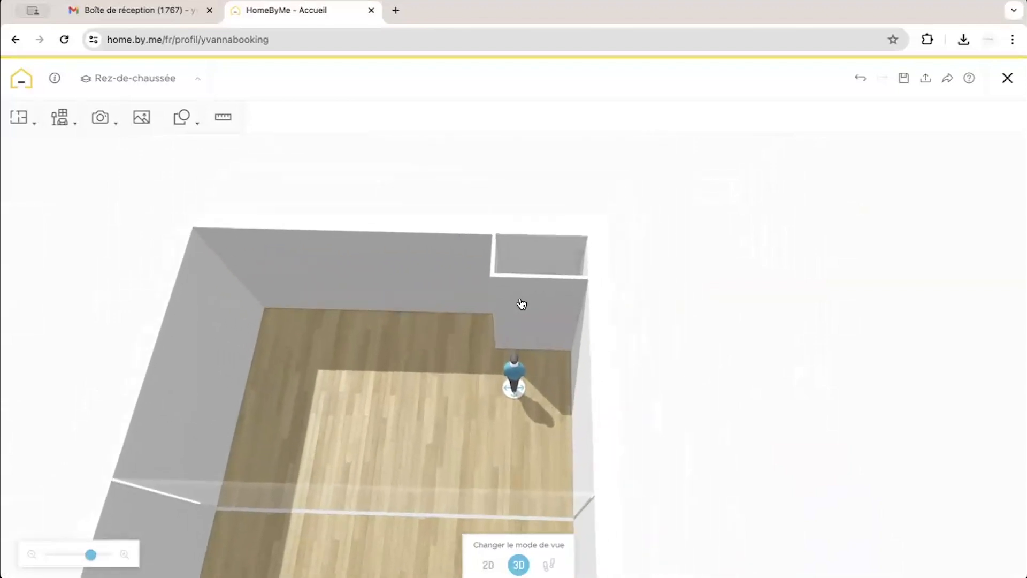
drag(509, 344, 488, 416)
drag(512, 377, 553, 440)
drag(90, 558, 98, 559)
scroll(321, 417, up, 2)
drag(351, 404, 282, 465)
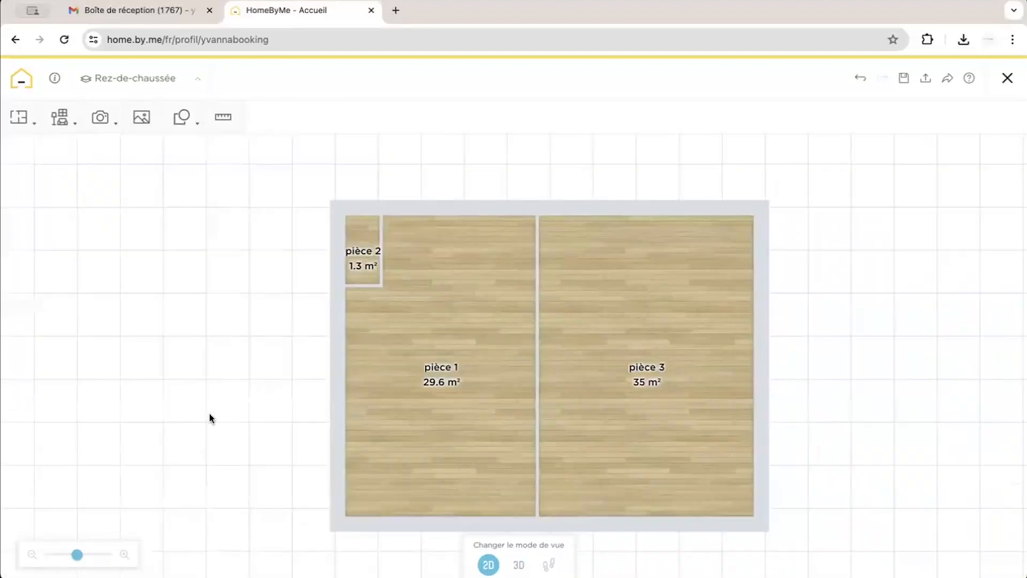
Open the construction catalogue's entrance doors (Portes d'entrée) and filter them by the brand GENERIQUE.
drag(221, 400, 169, 393)
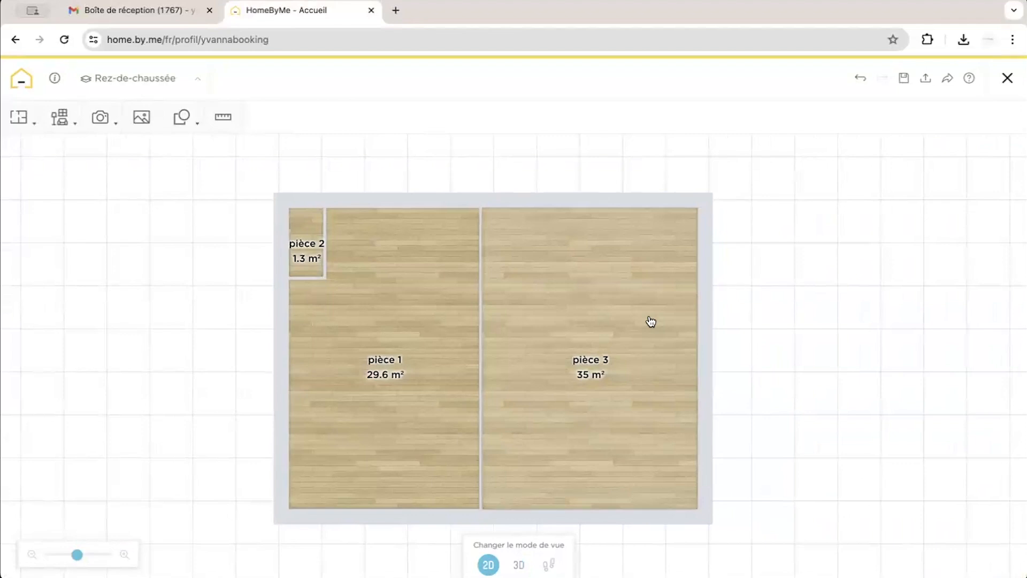
click(66, 127)
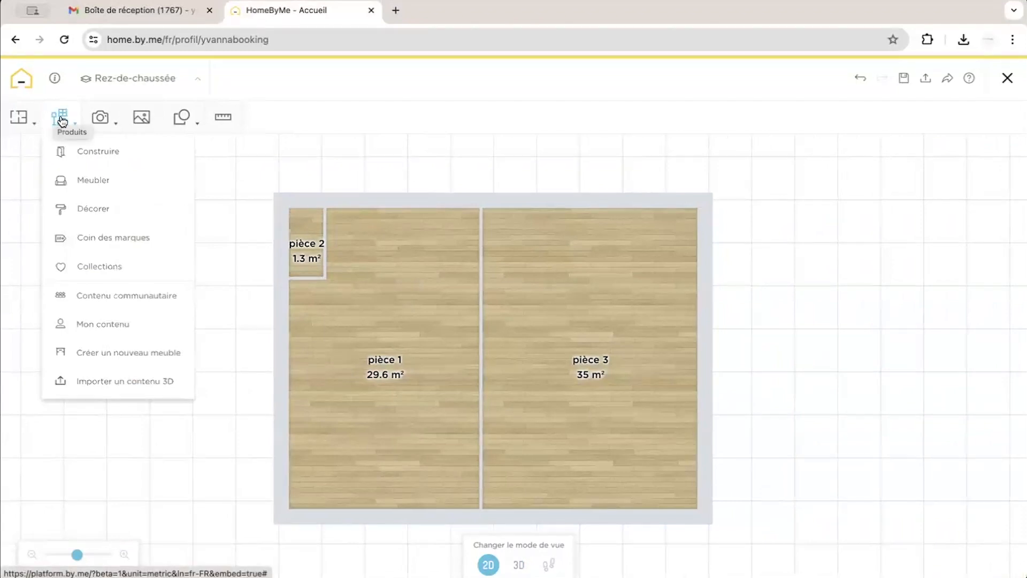
click(84, 155)
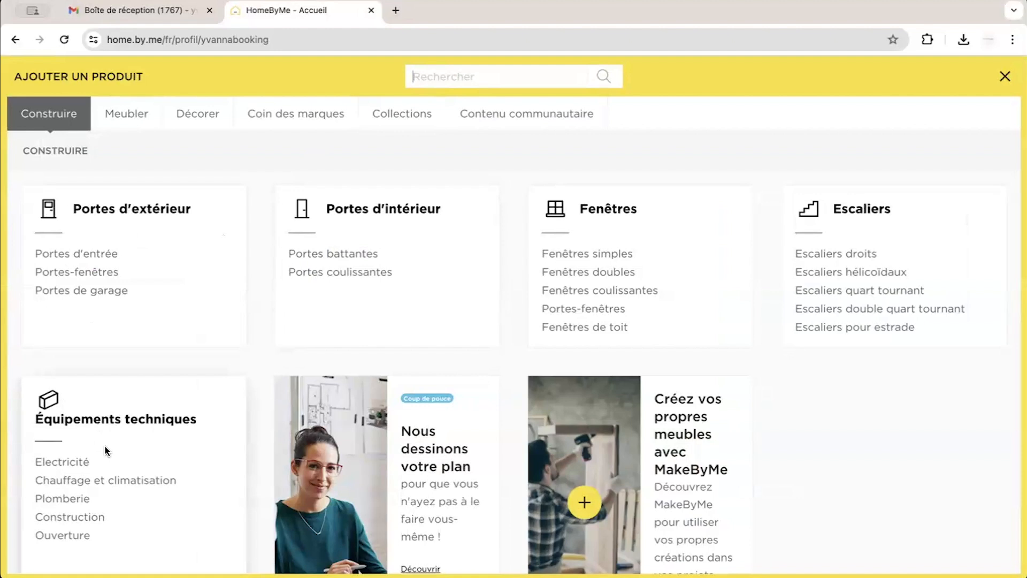
click(62, 255)
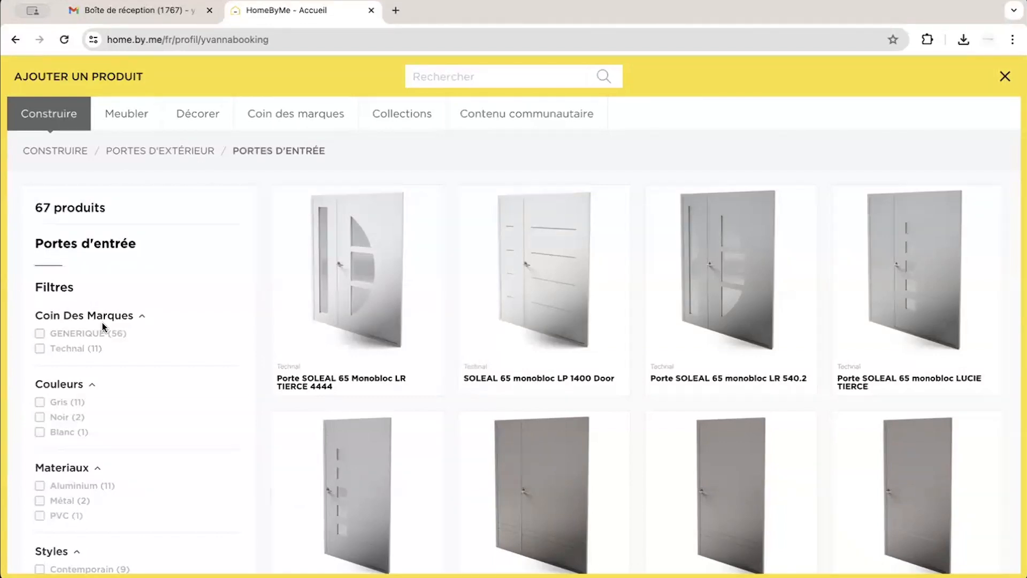
mouse_move(443, 317)
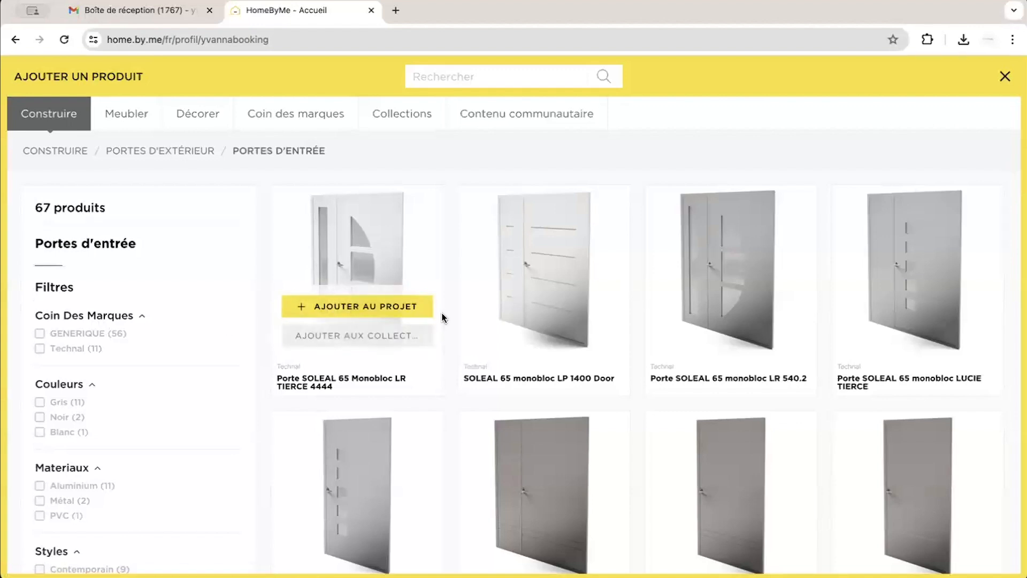
click(76, 338)
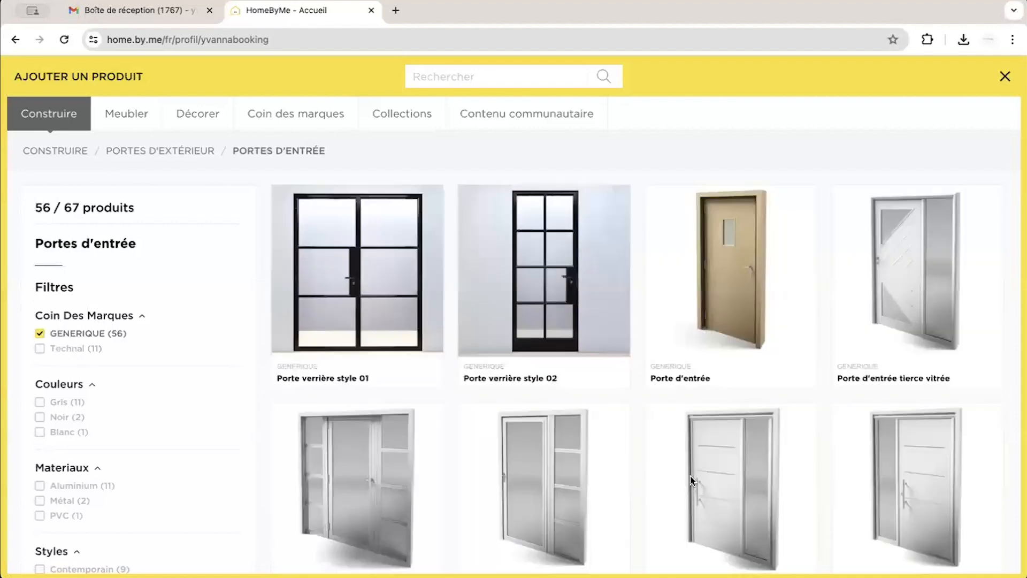
Find the plain white GENERIQUE Porte d'entrée, add it to the project and place it inside pièce 1.
scroll(690, 479, down, 2)
scroll(691, 481, down, 10)
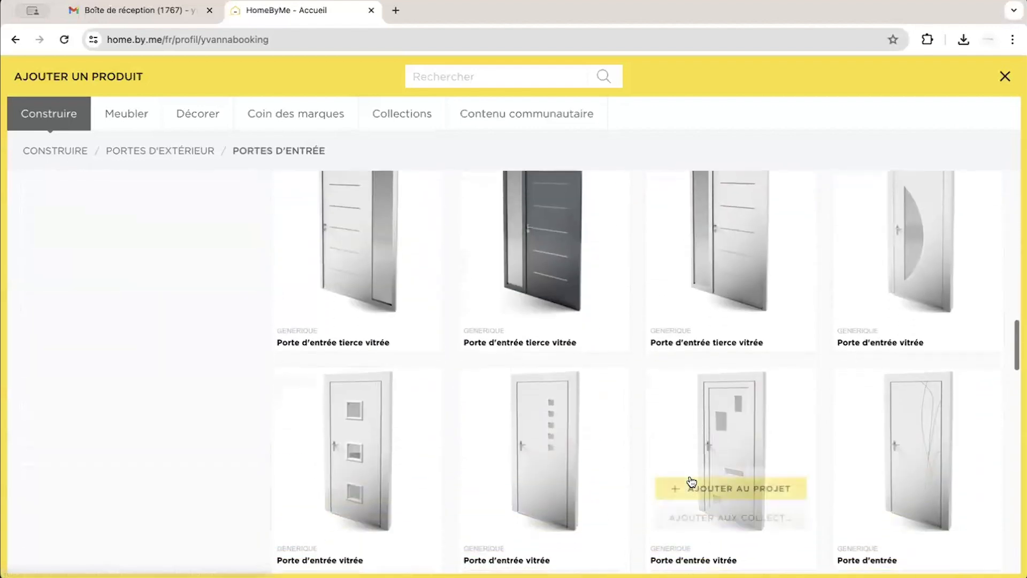
scroll(691, 481, down, 10)
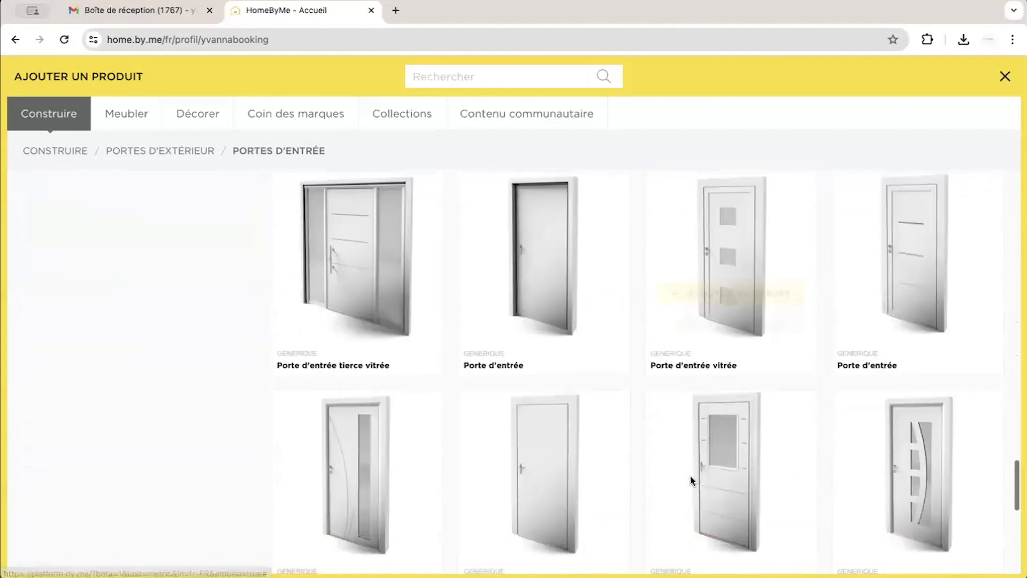
scroll(690, 476, down, 3)
mouse_move(531, 310)
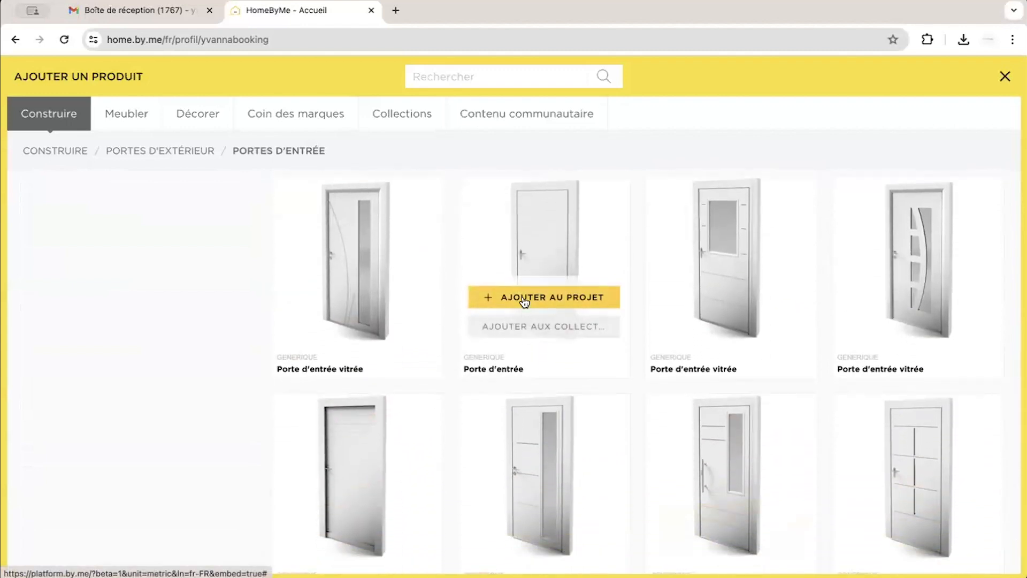
click(524, 300)
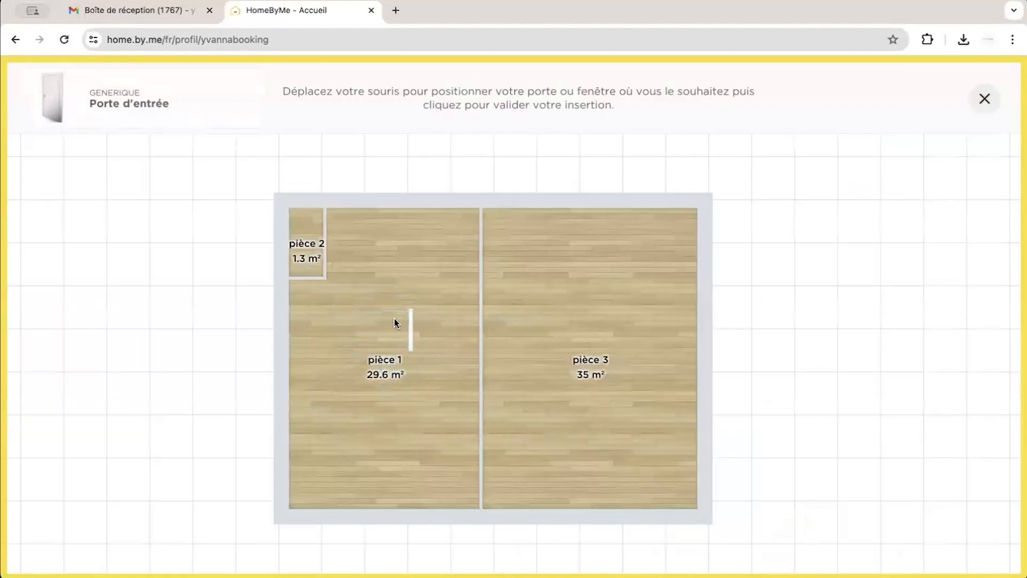
click(432, 327)
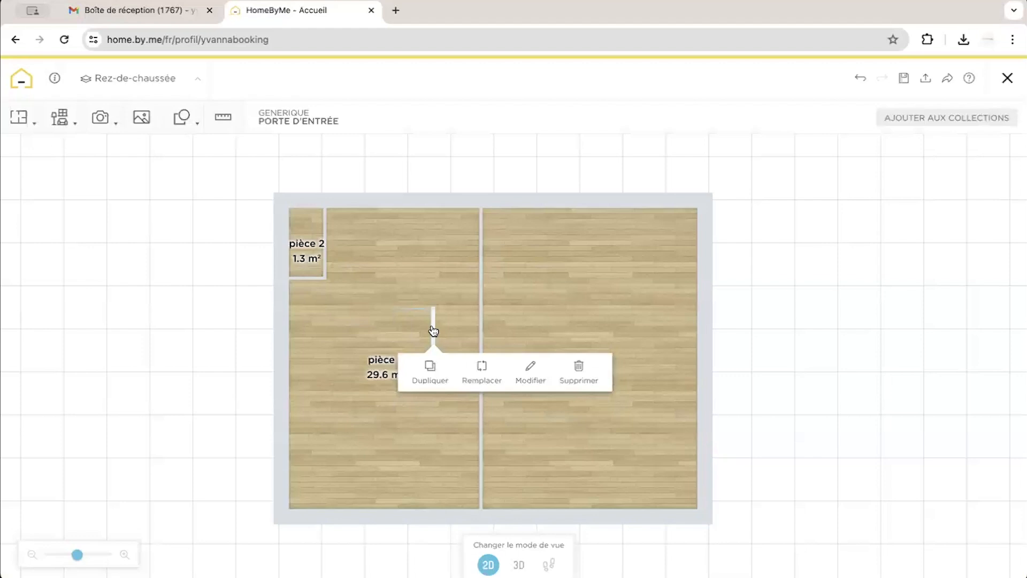
Move the entrance door onto the upper outer wall of pièce 1, just beside the small corner room.
drag(434, 330, 378, 342)
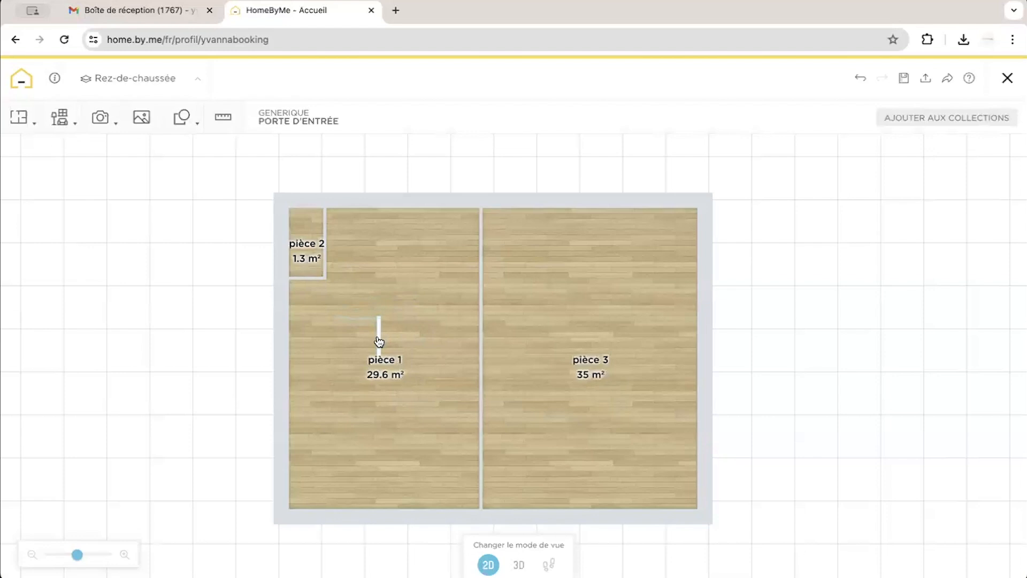
drag(379, 341, 288, 329)
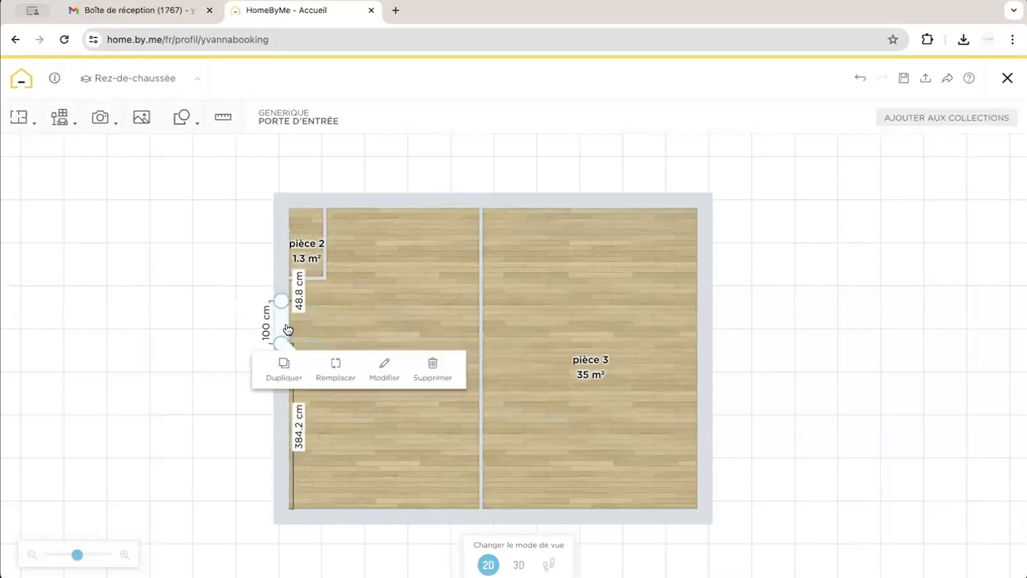
drag(288, 329, 357, 218)
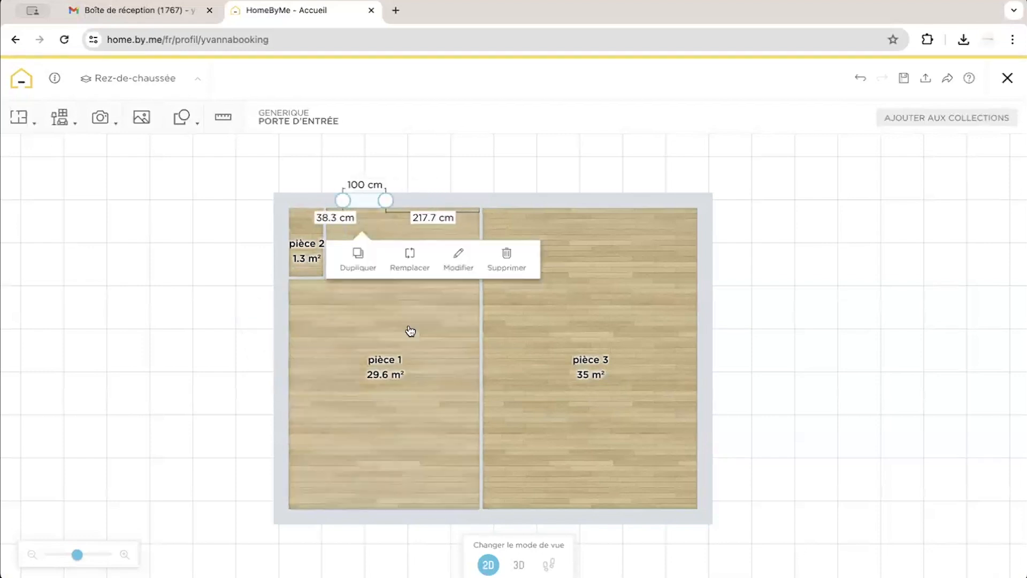
click(426, 320)
Set the entrance door's width to 110 cm and its height to 220 cm.
drag(78, 554, 91, 555)
click(364, 278)
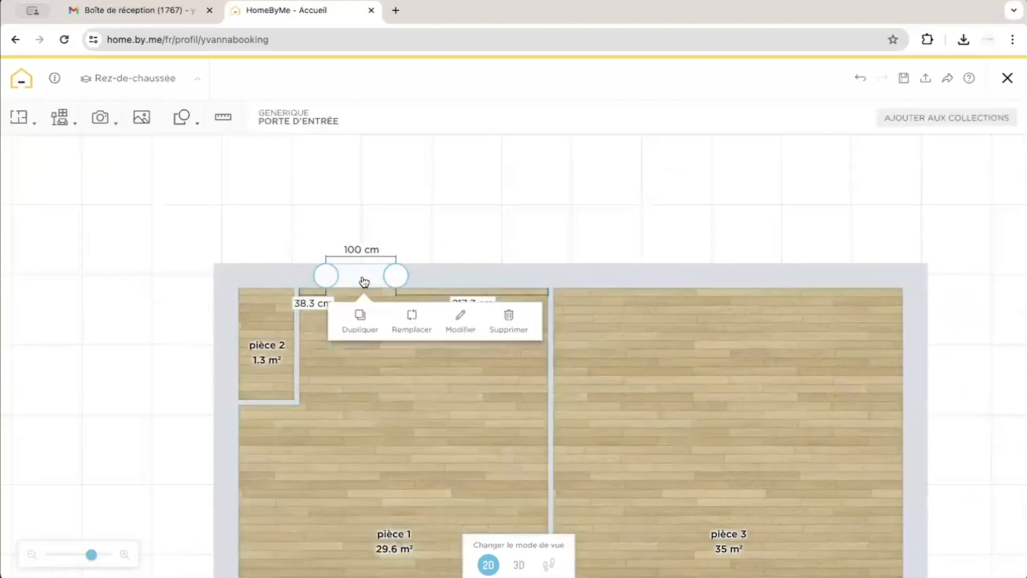
drag(424, 303, 420, 426)
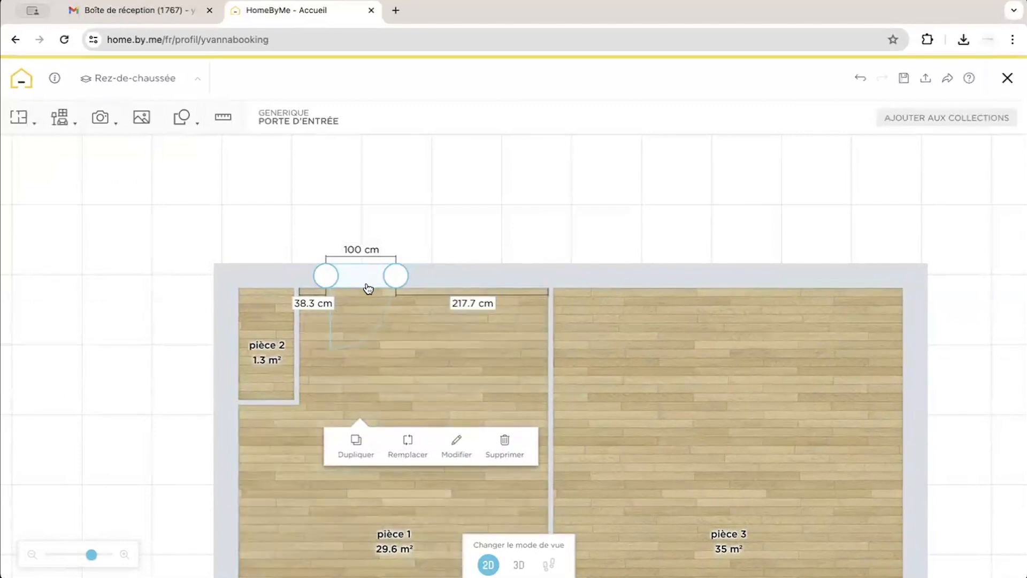
click(456, 455)
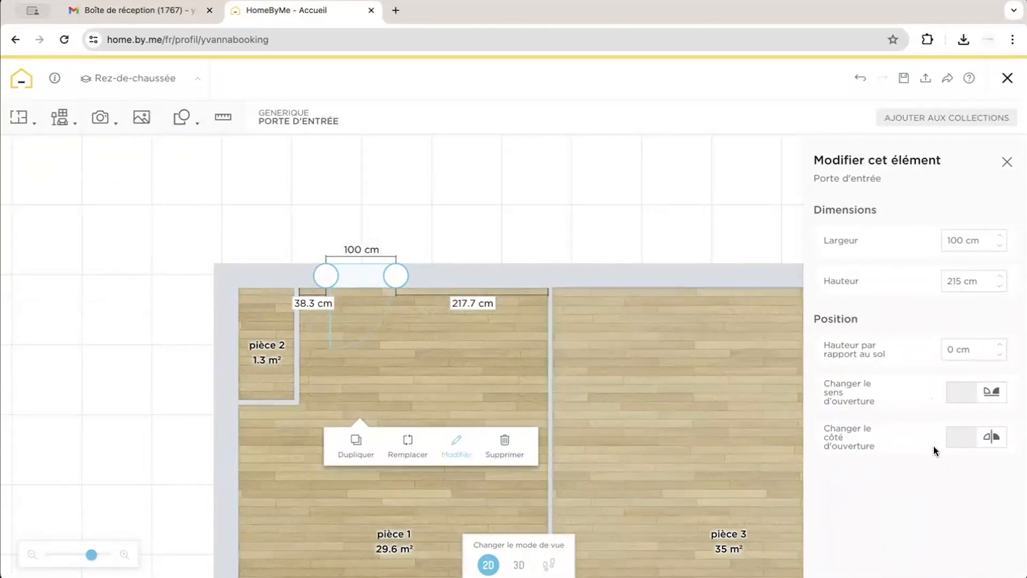
click(981, 240)
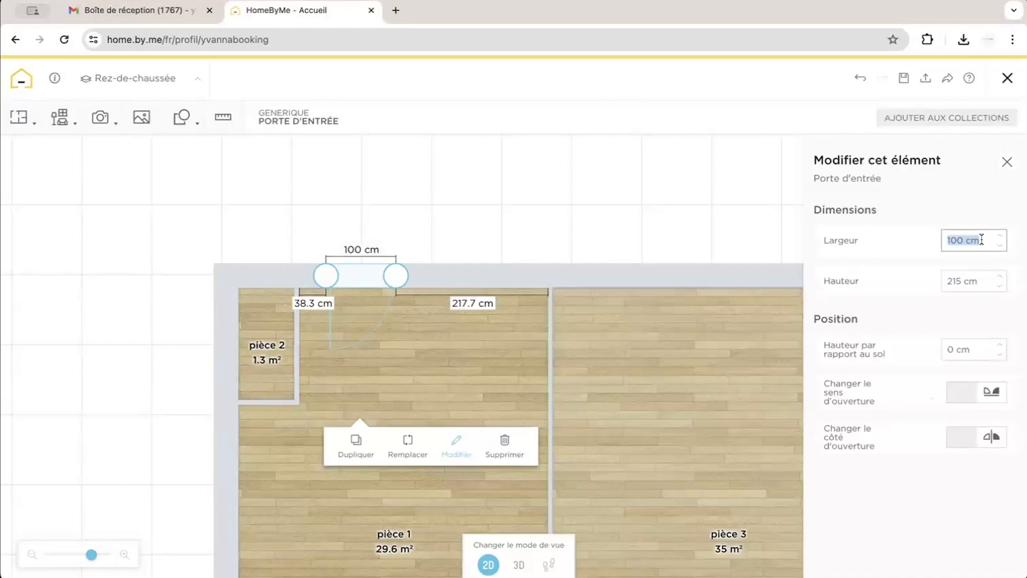
text(110)
key(Return)
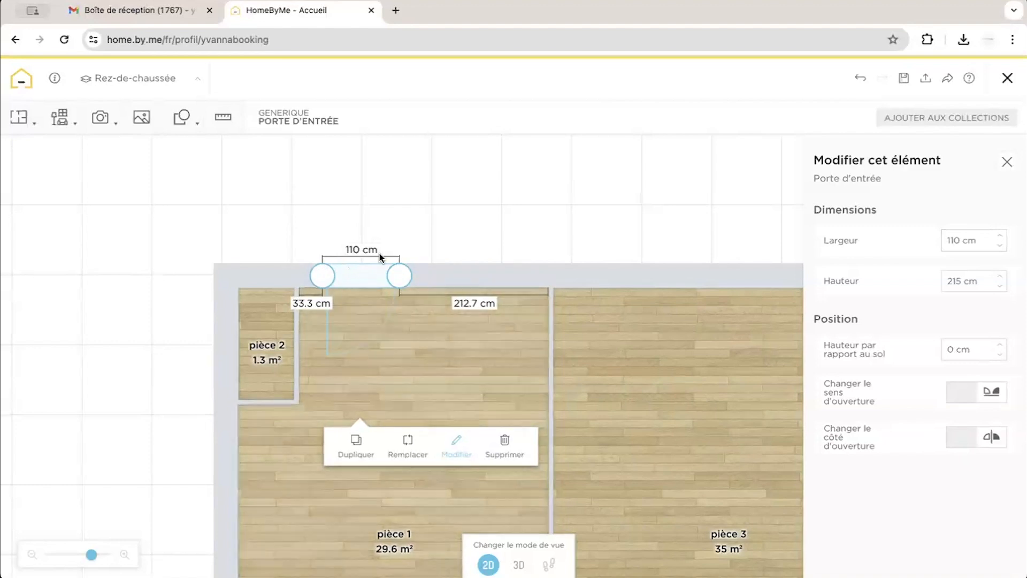
click(972, 279)
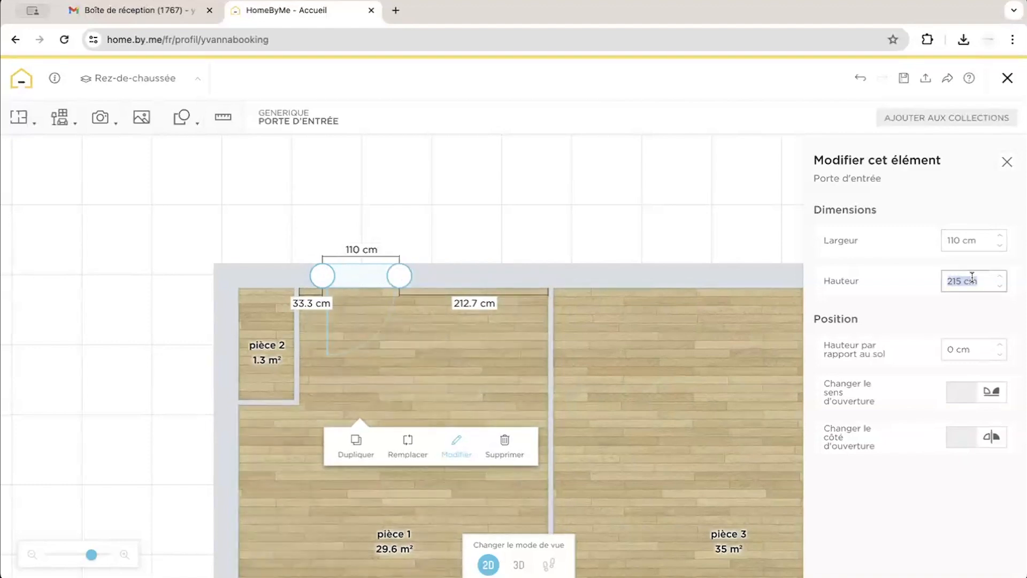
text(220)
key(Return)
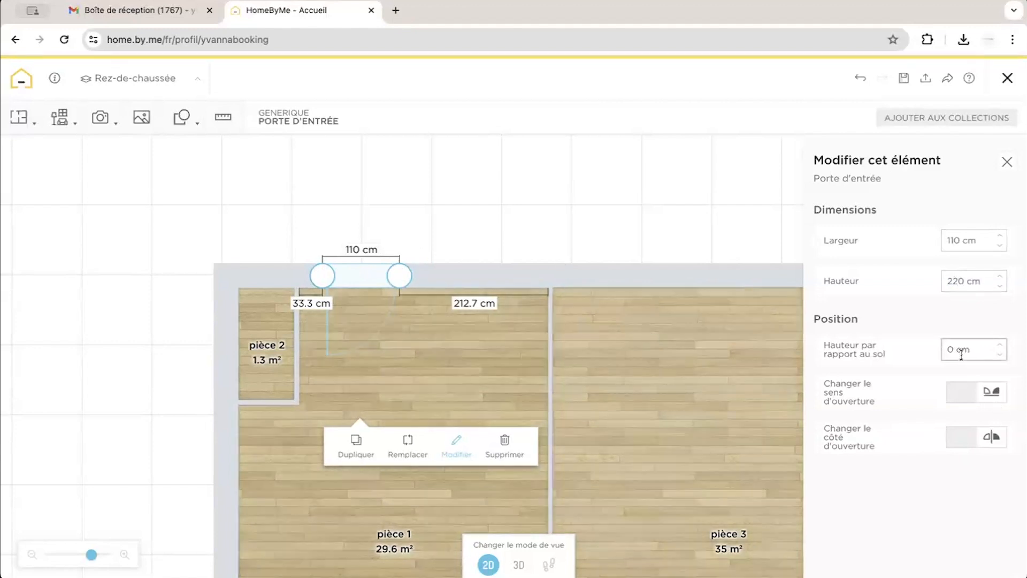
Try a height of 10 cm above the floor for the entrance door in the 3D view and reset it to 0 cm.
click(519, 565)
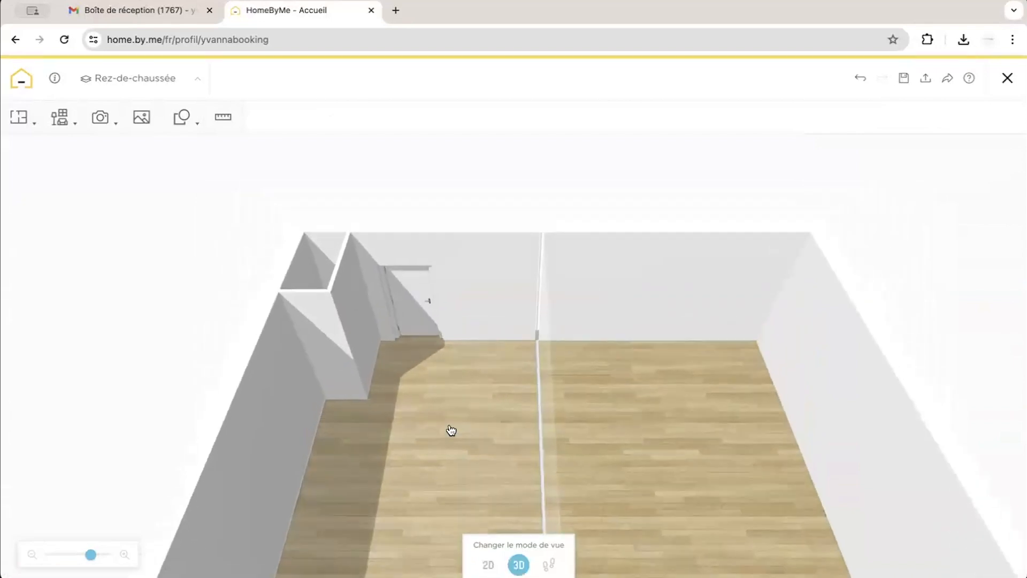
drag(515, 386, 433, 362)
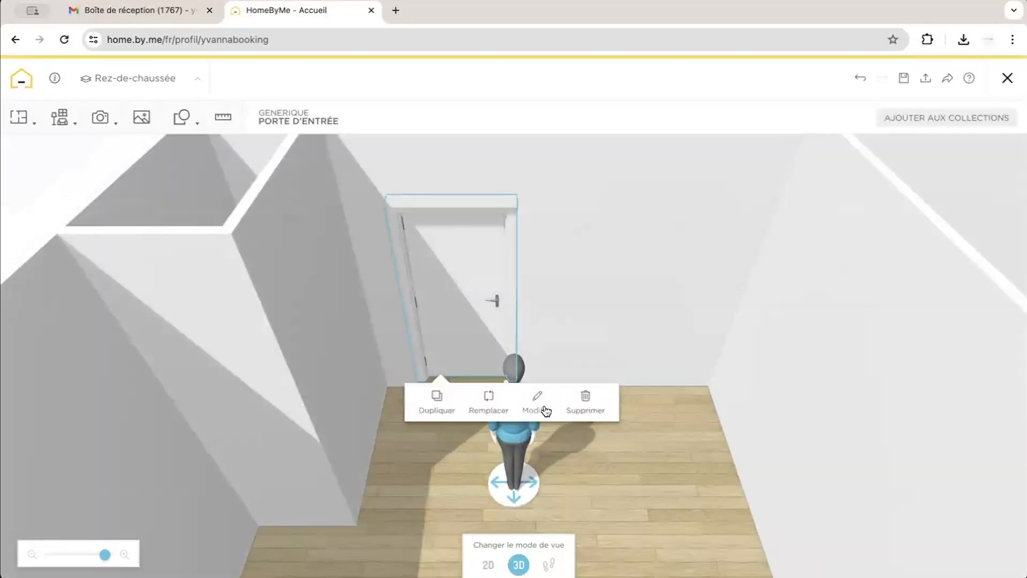
click(540, 401)
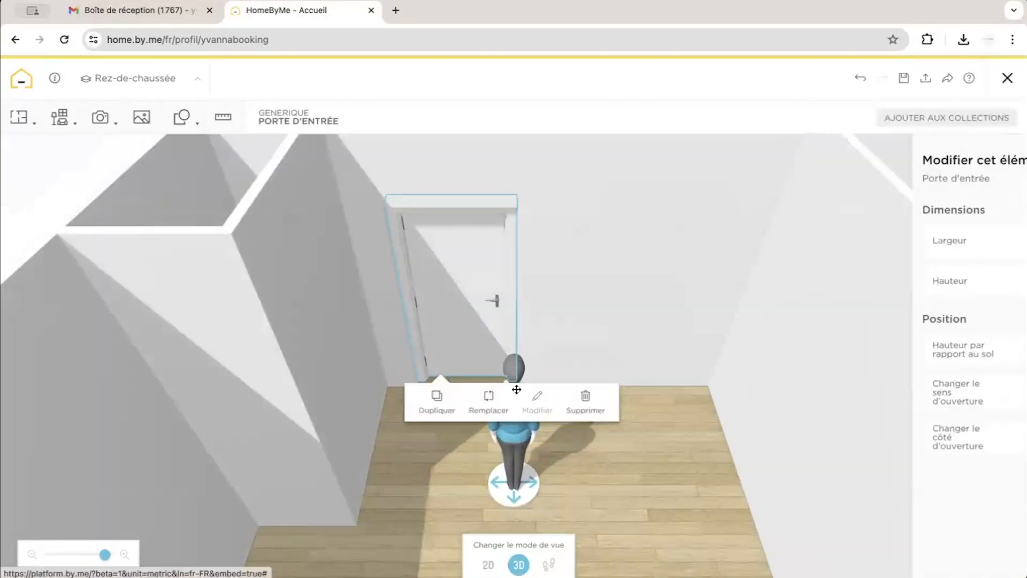
click(963, 349)
text(10)
key(Return)
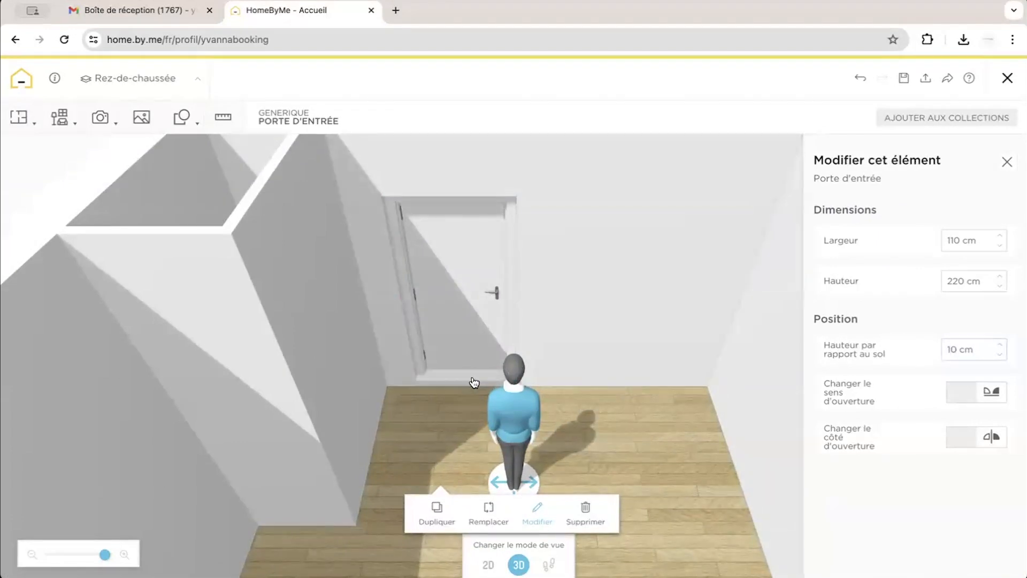
click(974, 358)
text(0)
key(Return)
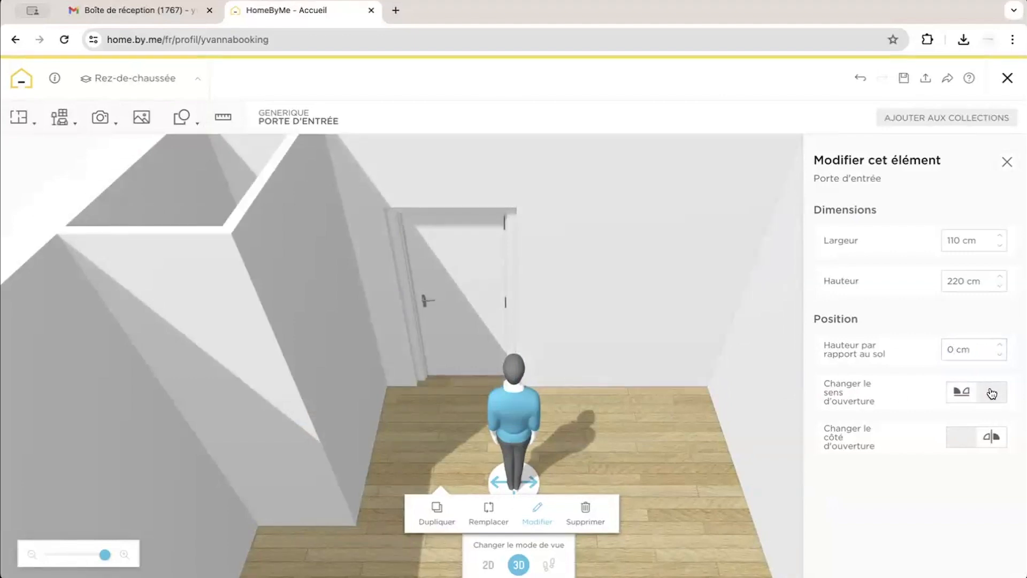
Try out the entrance door's opening direction and opening side options.
click(970, 438)
click(986, 440)
click(989, 440)
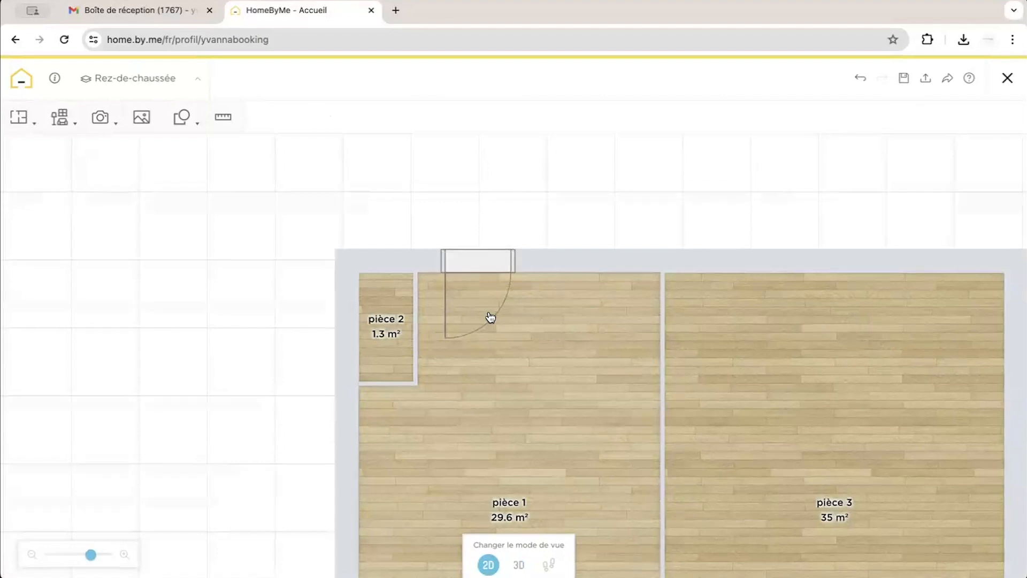
In the 2D plan, set the distance between the entrance door and the small room's partition to 20 cm.
click(490, 268)
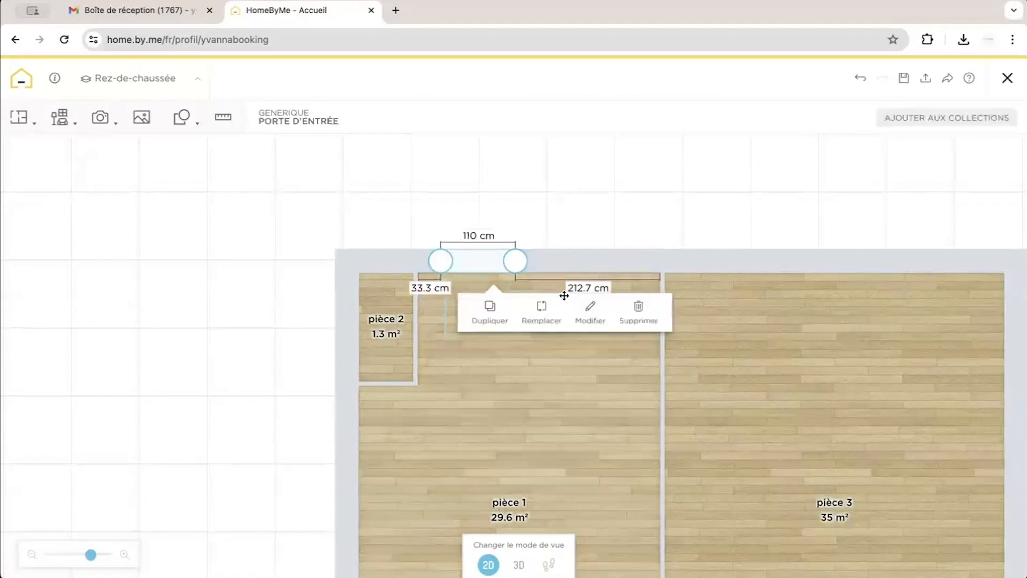
click(585, 292)
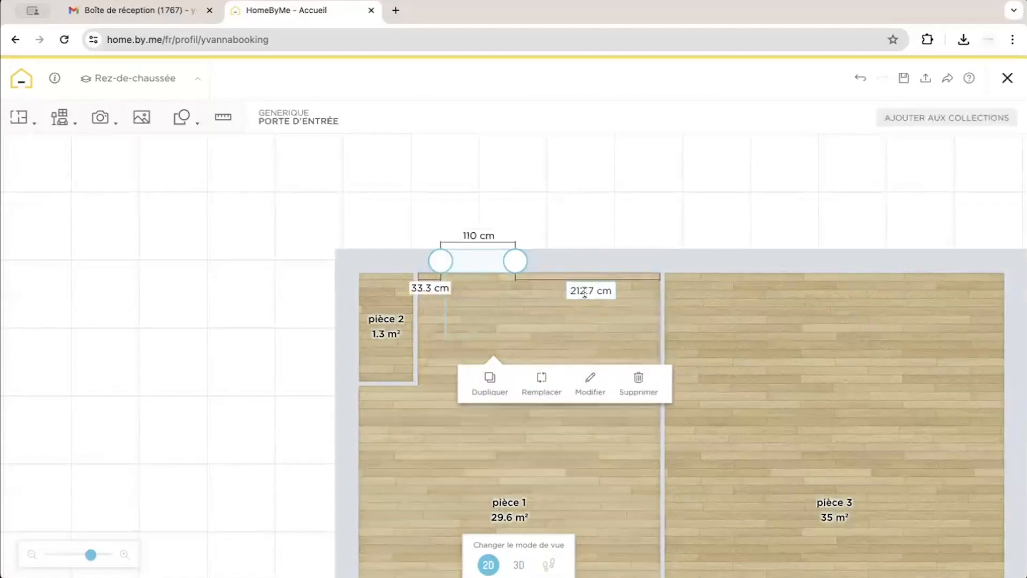
click(427, 290)
click(427, 290)
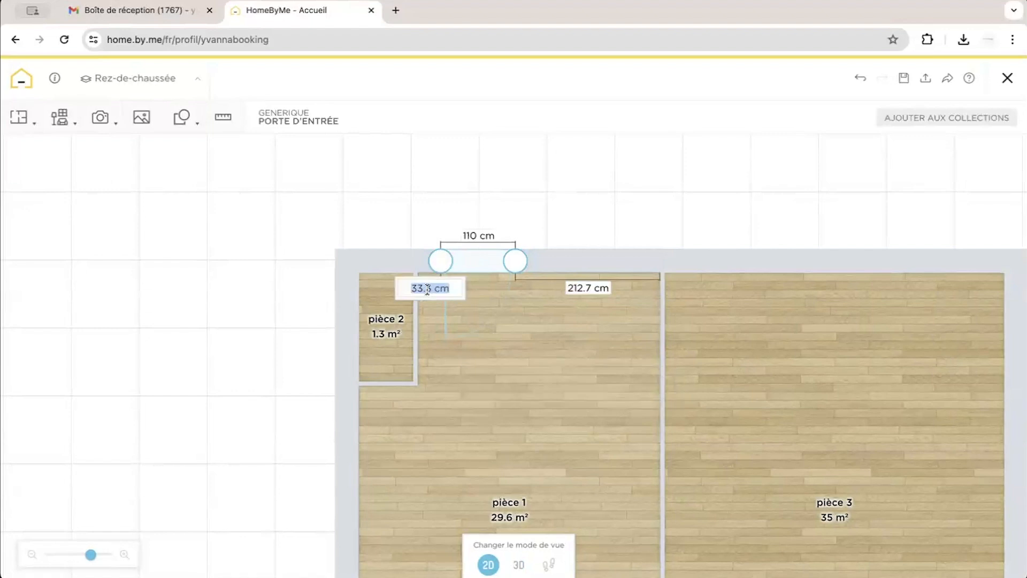
text(20)
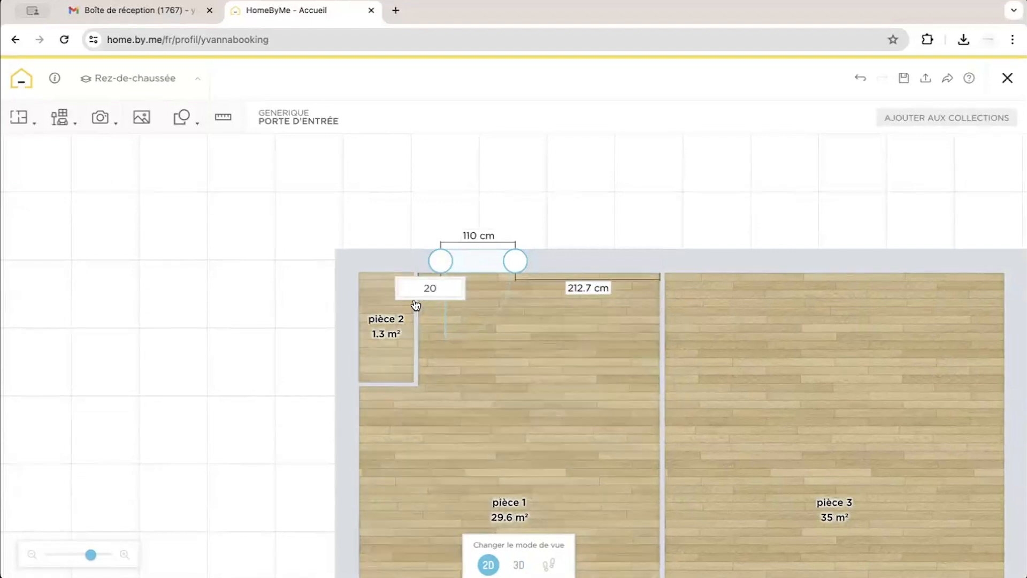
key(Return)
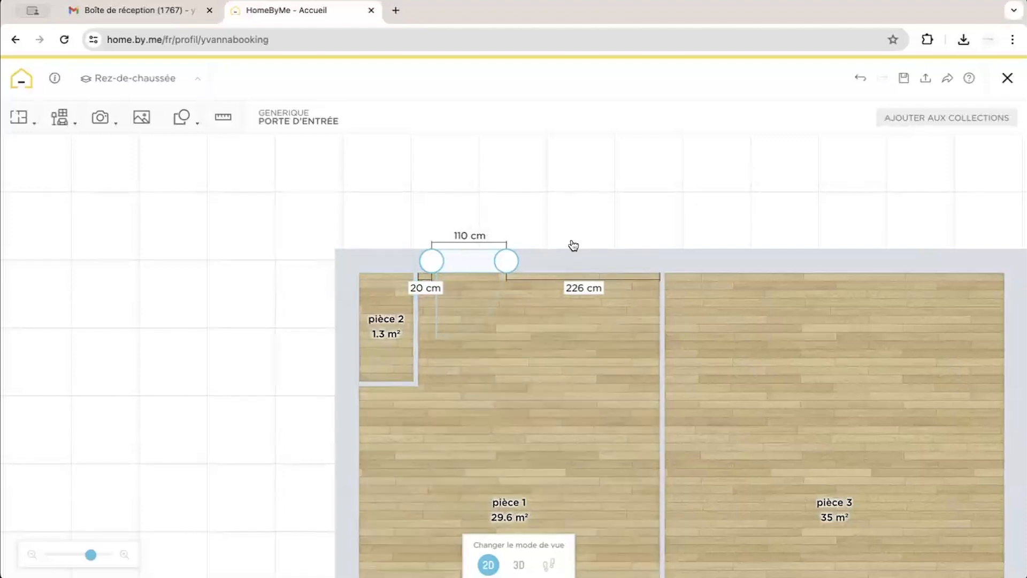
Review the entrance door's dimension, position and opening settings, and close them.
click(471, 262)
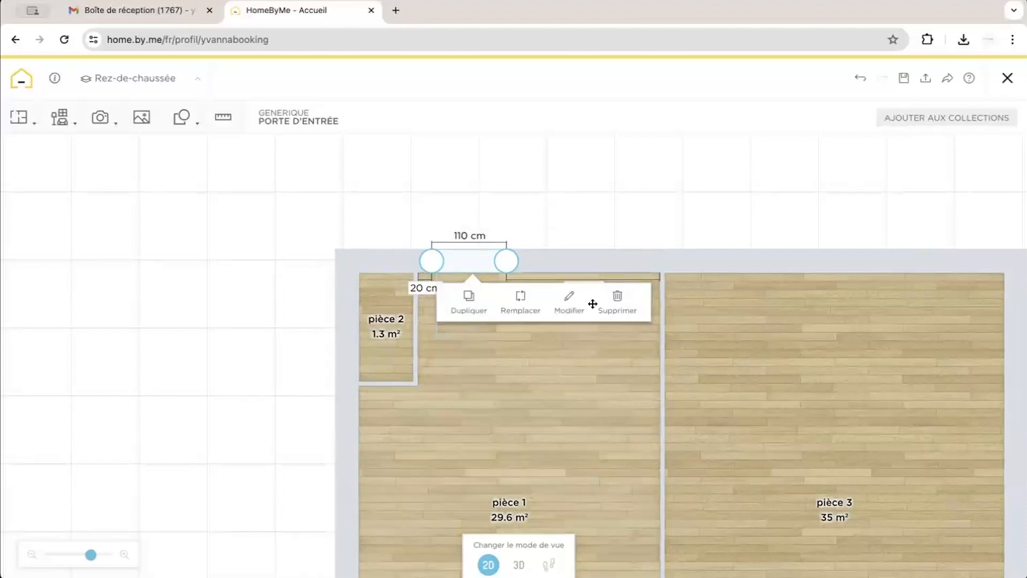
click(569, 299)
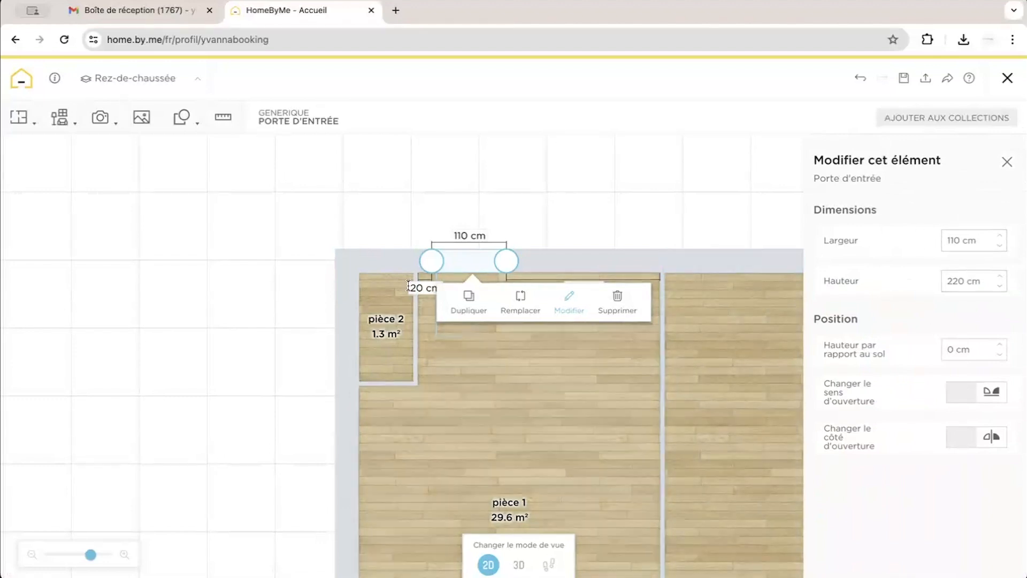
scroll(454, 299, down, 3)
click(497, 257)
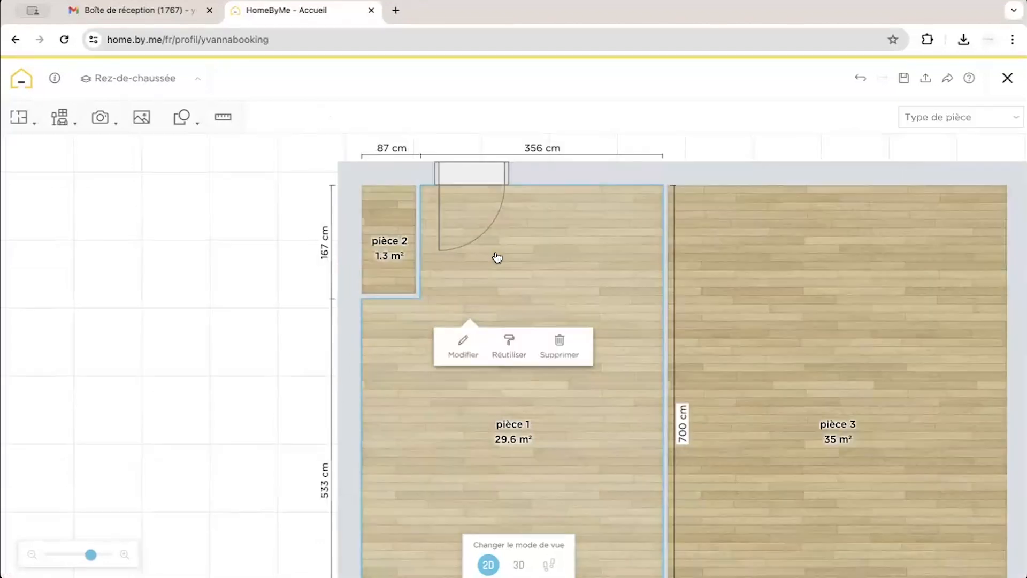
Open the catalogue of interior hinged doors (Portes battantes) and filter it to the GENERIQUE brand.
click(61, 117)
click(92, 149)
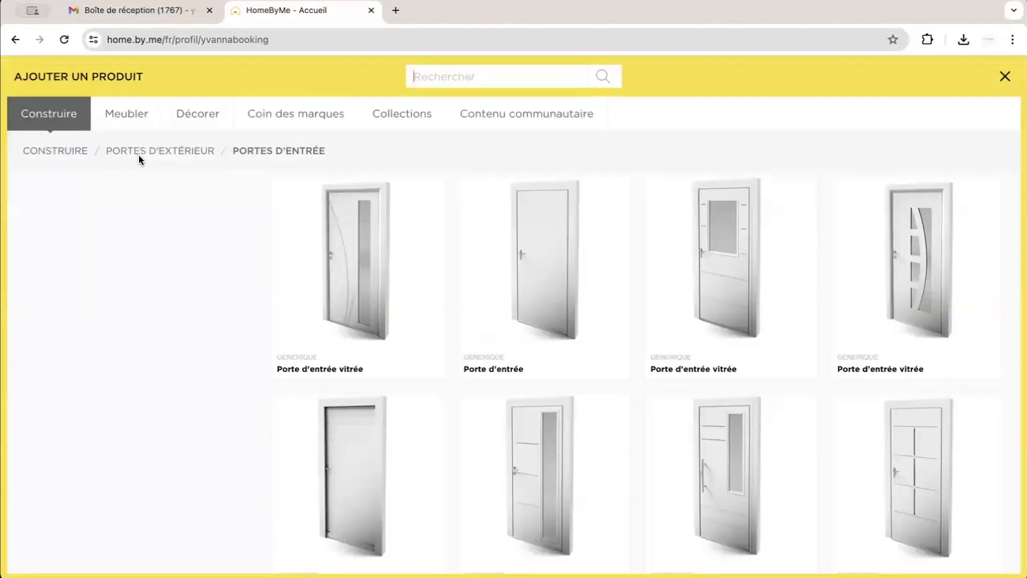
click(83, 154)
click(358, 254)
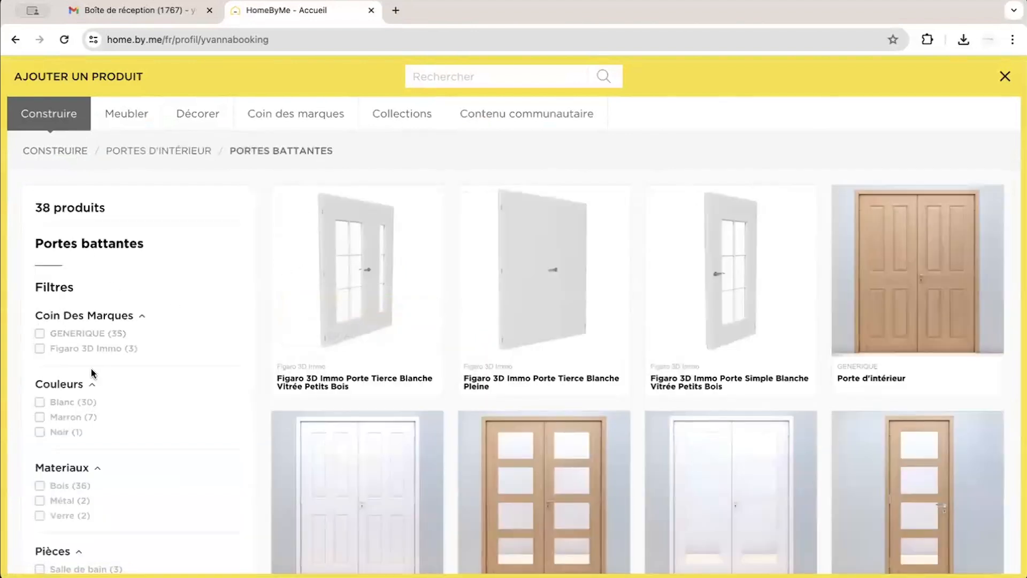
click(77, 336)
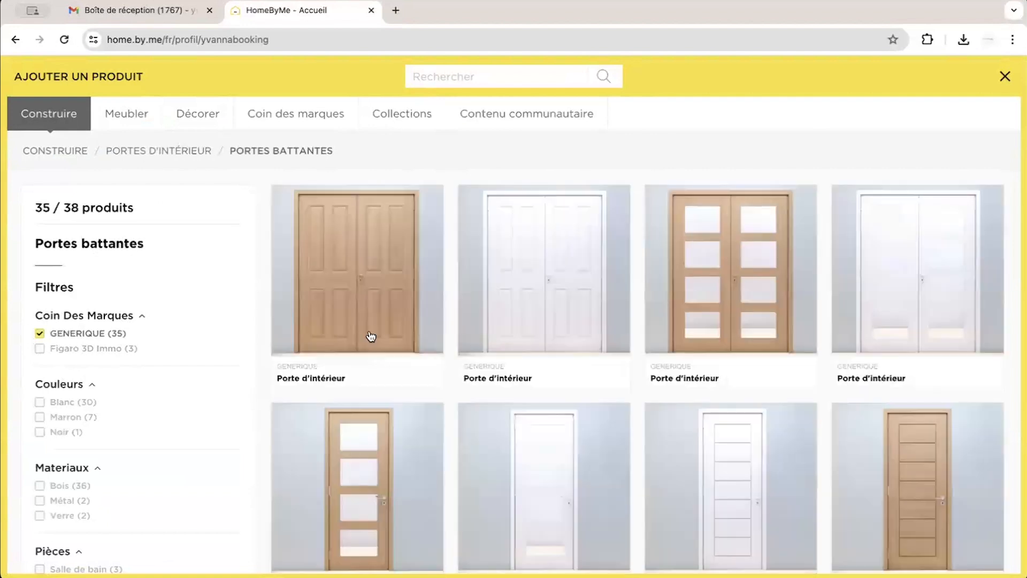
Choose a plain white single-leaf Porte d'intérieur from the catalogue and place it in pièce 1, just below pièce 2.
scroll(417, 385, down, 4)
scroll(415, 379, down, 15)
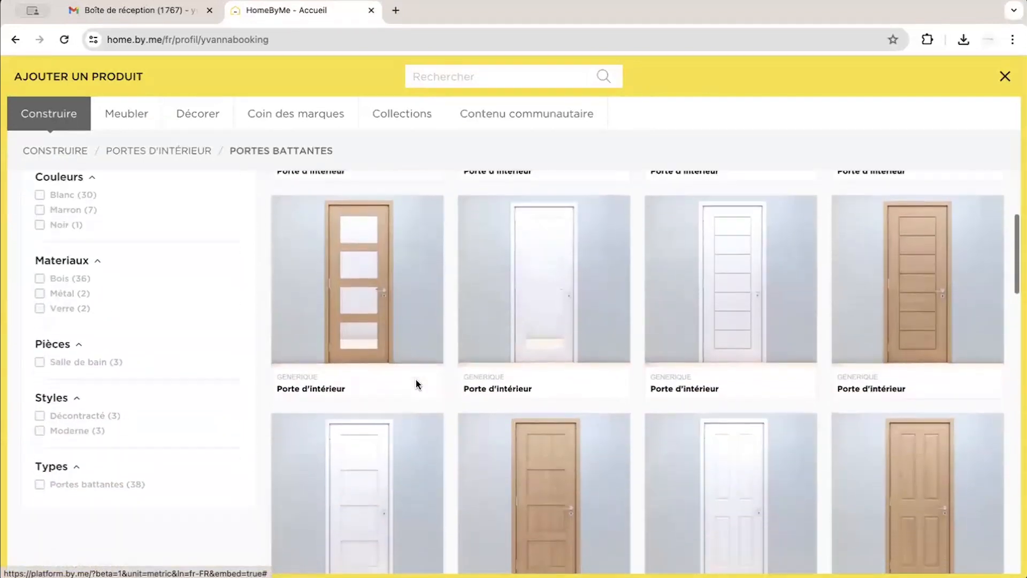
scroll(467, 261, up, 15)
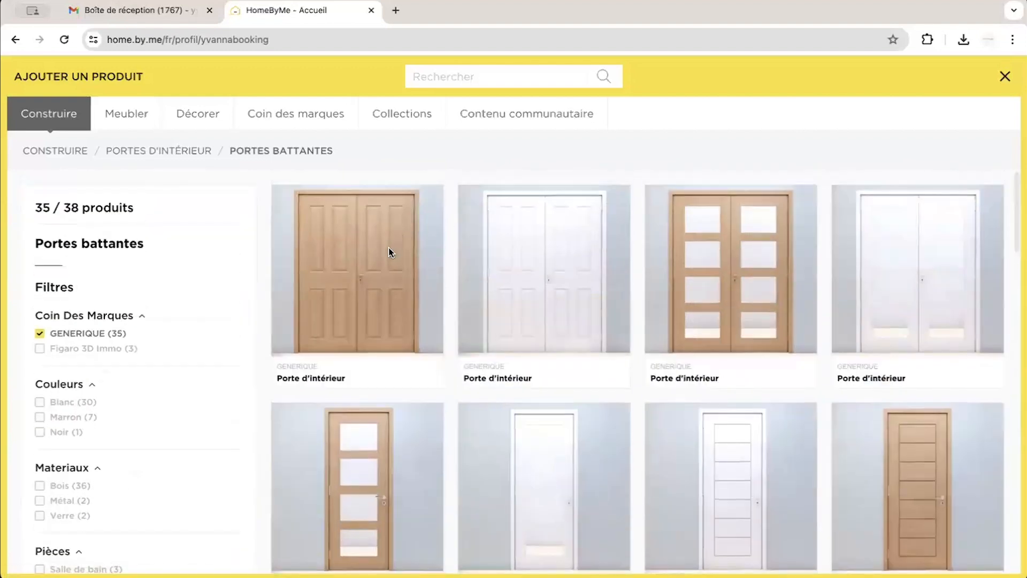
scroll(531, 286, down, 5)
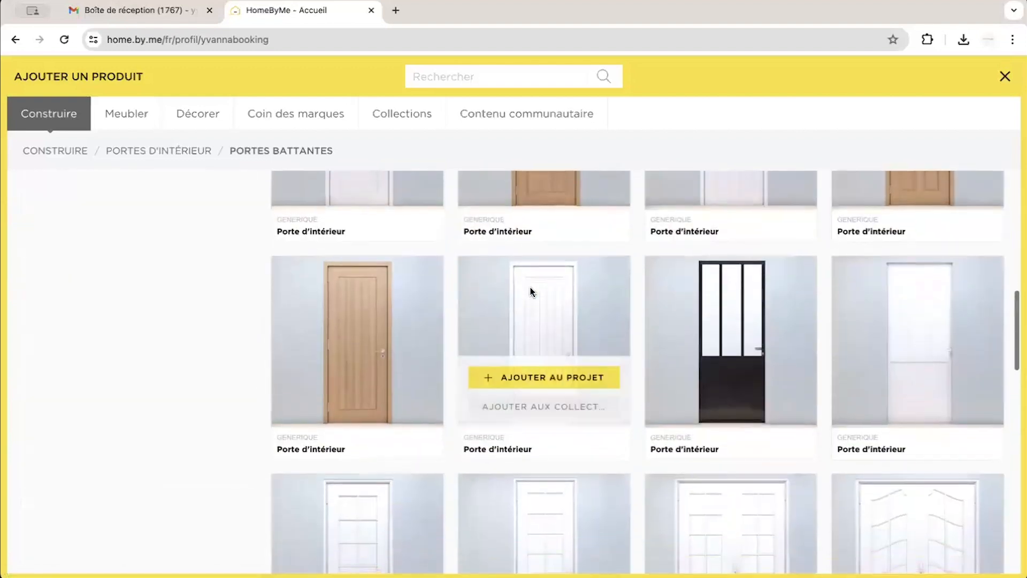
scroll(679, 352, up, 5)
scroll(679, 350, up, 2)
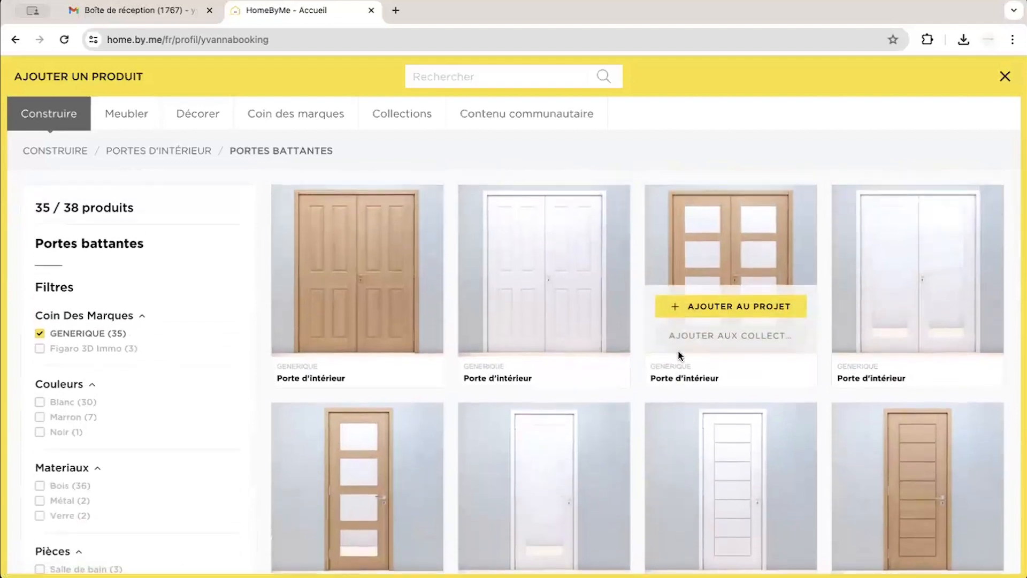
mouse_move(375, 253)
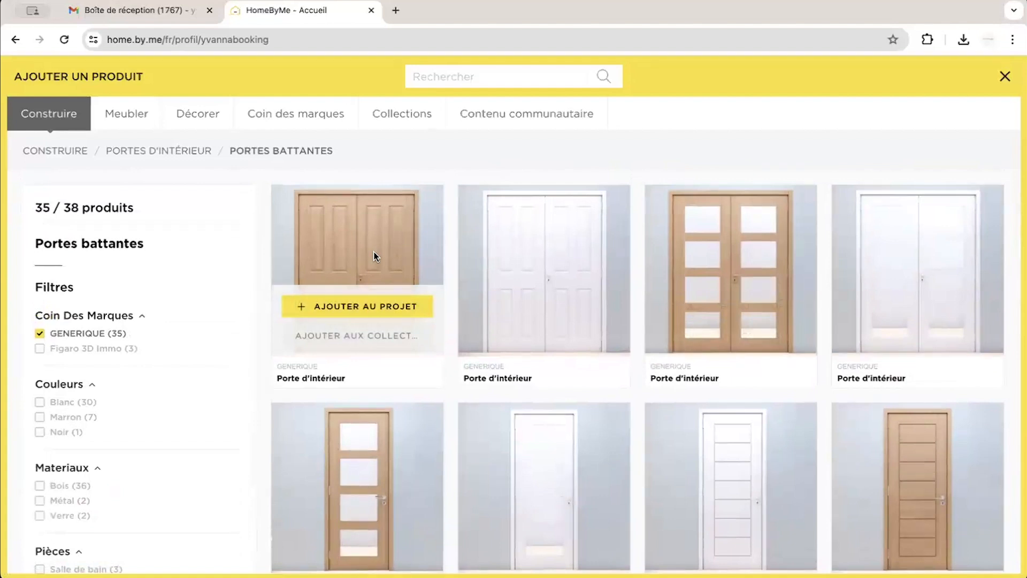
scroll(447, 335, down, 20)
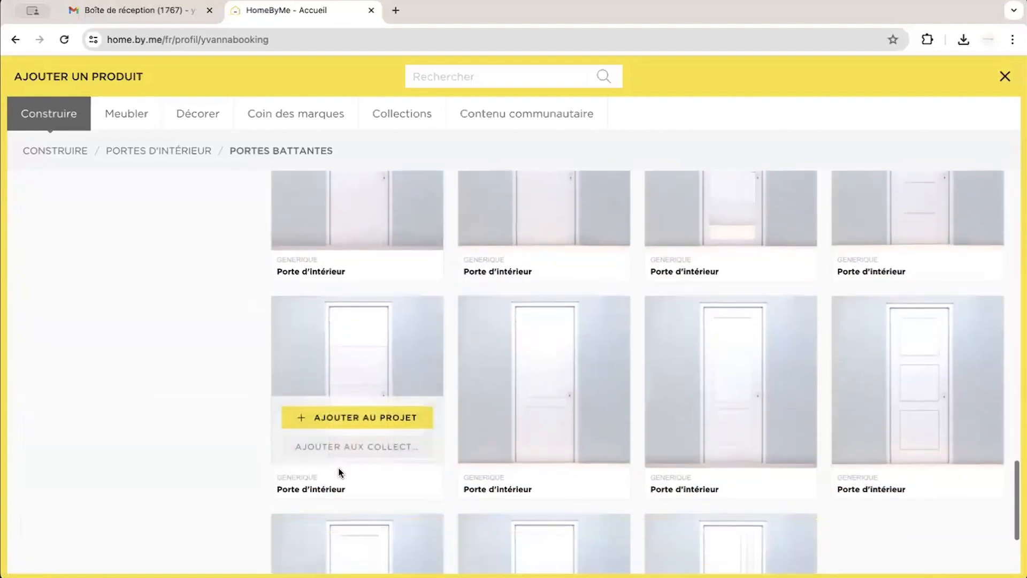
click(355, 421)
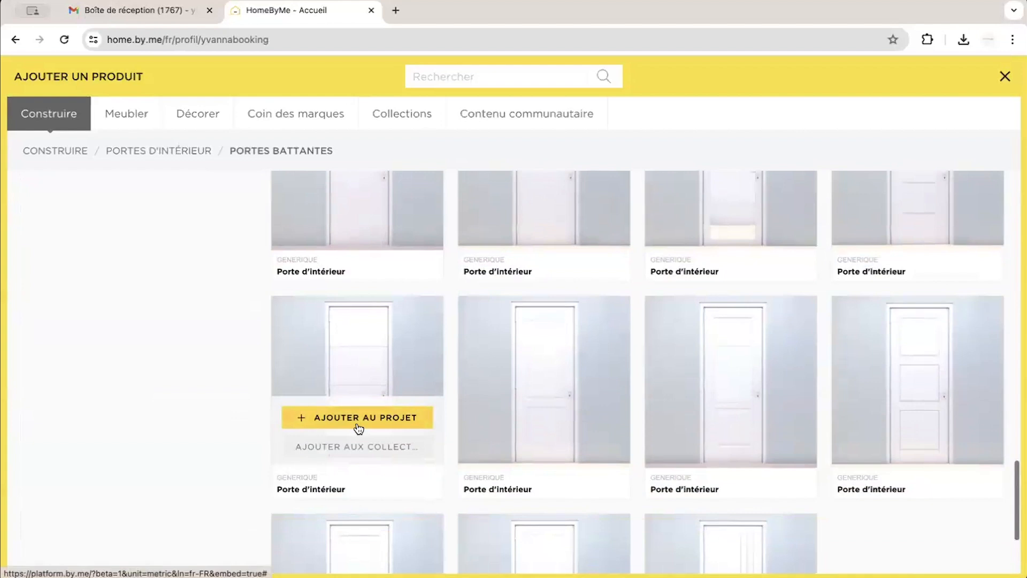
drag(538, 388, 525, 331)
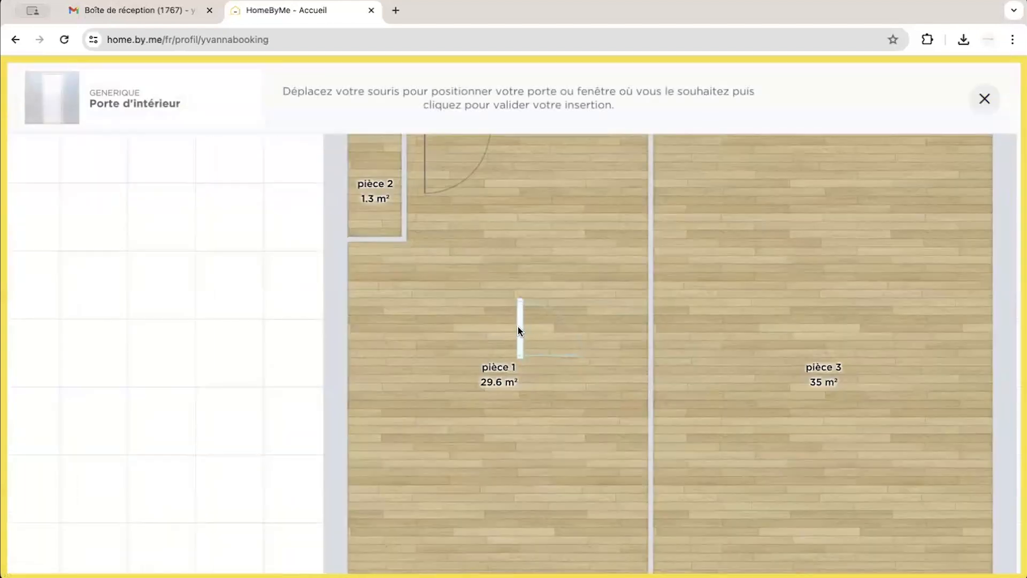
click(407, 290)
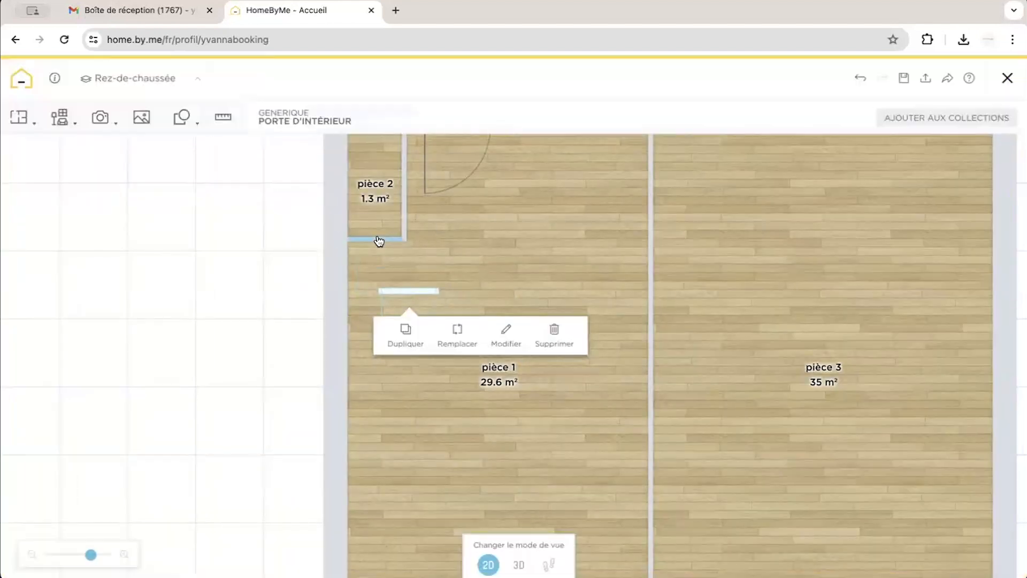
Set the new interior door's width to 73 cm.
click(381, 240)
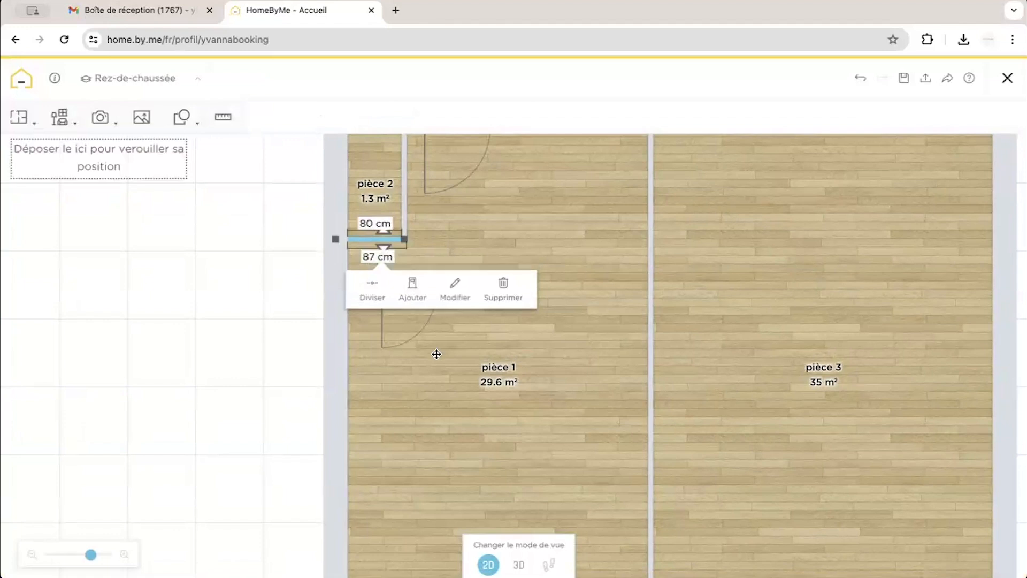
click(416, 298)
click(512, 337)
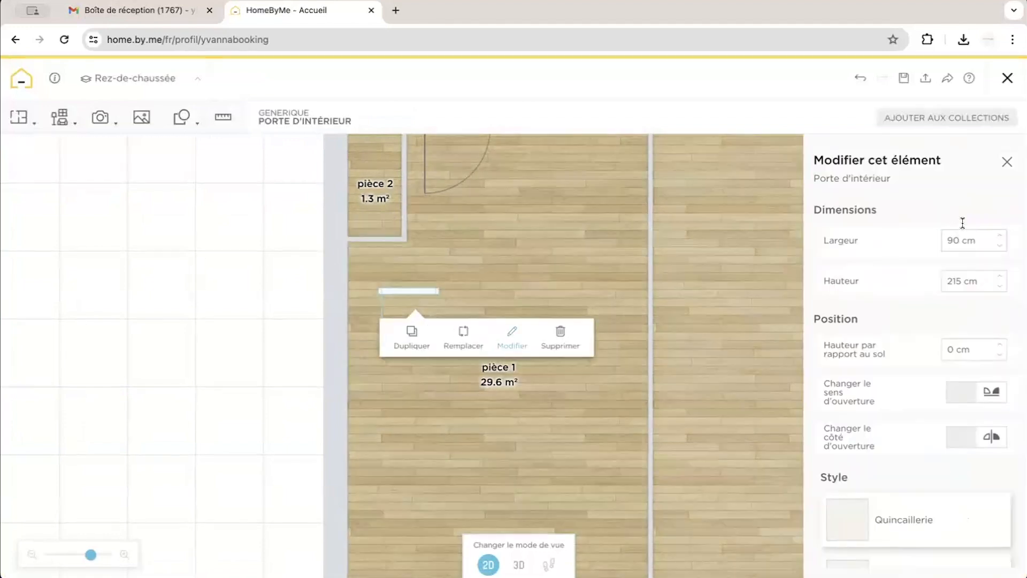
click(376, 239)
click(408, 332)
click(408, 292)
click(501, 337)
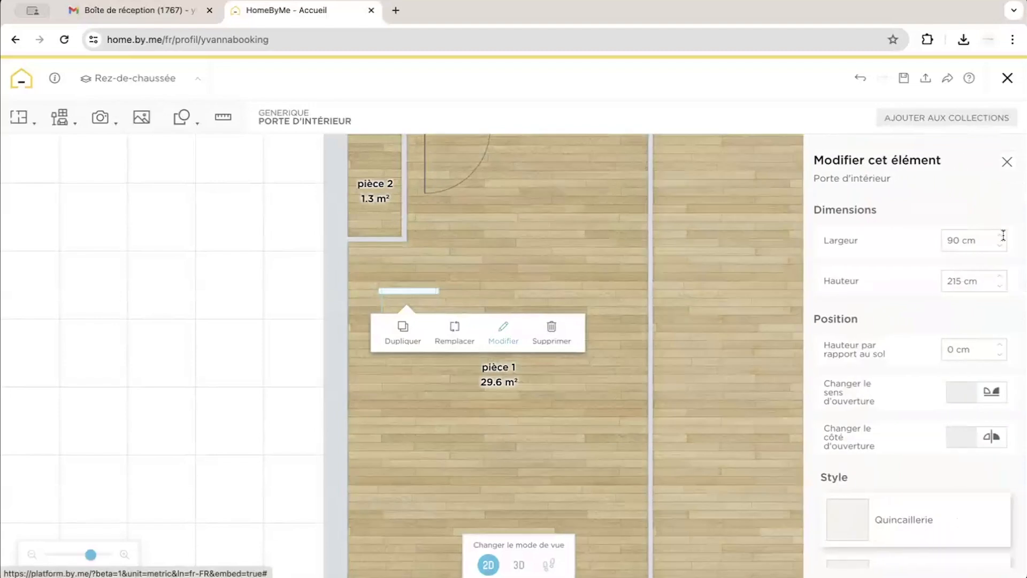
click(967, 236)
text(73)
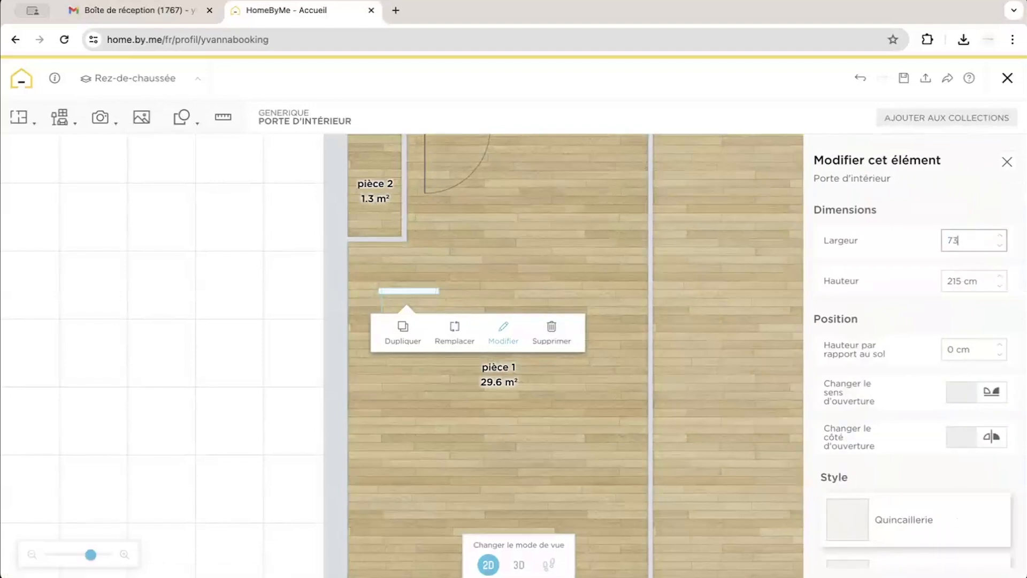
click(965, 287)
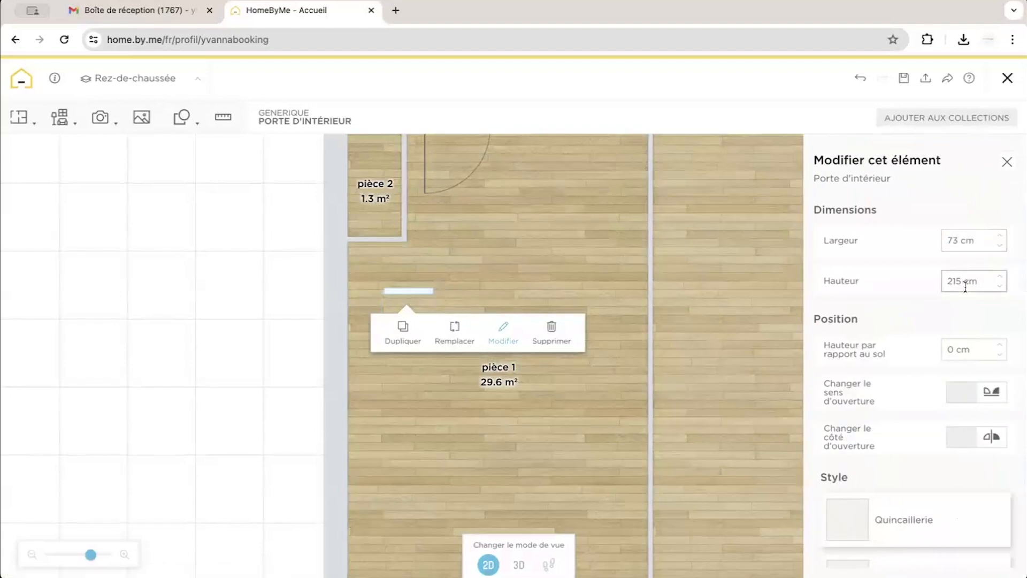
Fit the interior door into the partition between pièce 2 and pièce 1, below the pièce 2 label.
drag(415, 291, 350, 270)
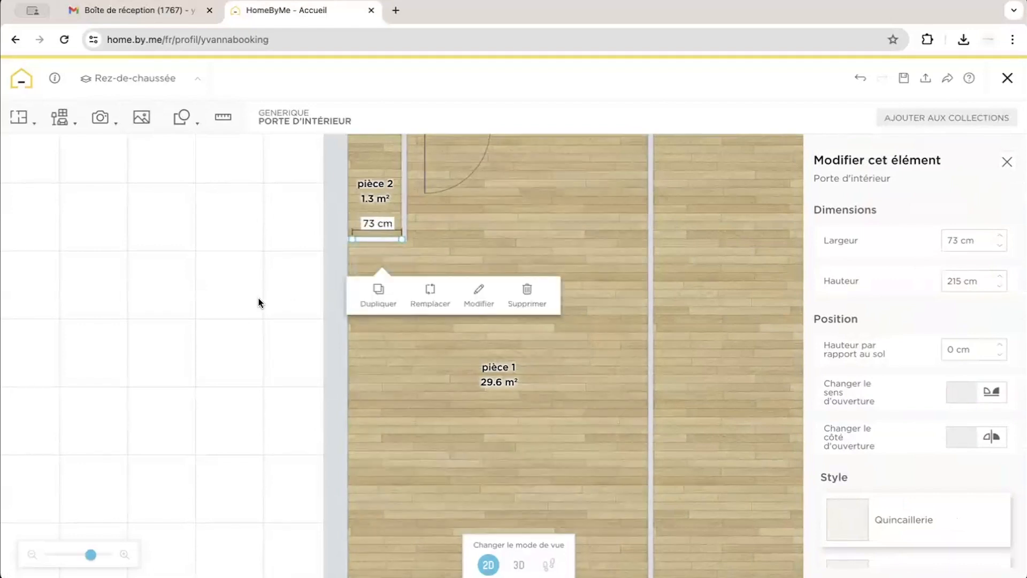
drag(91, 554, 109, 554)
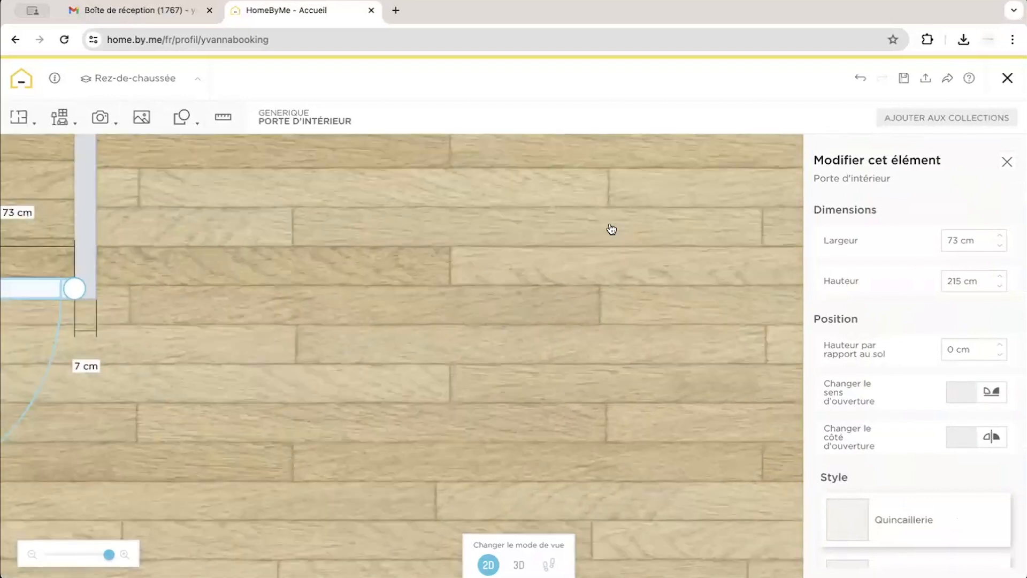
drag(438, 293, 421, 438)
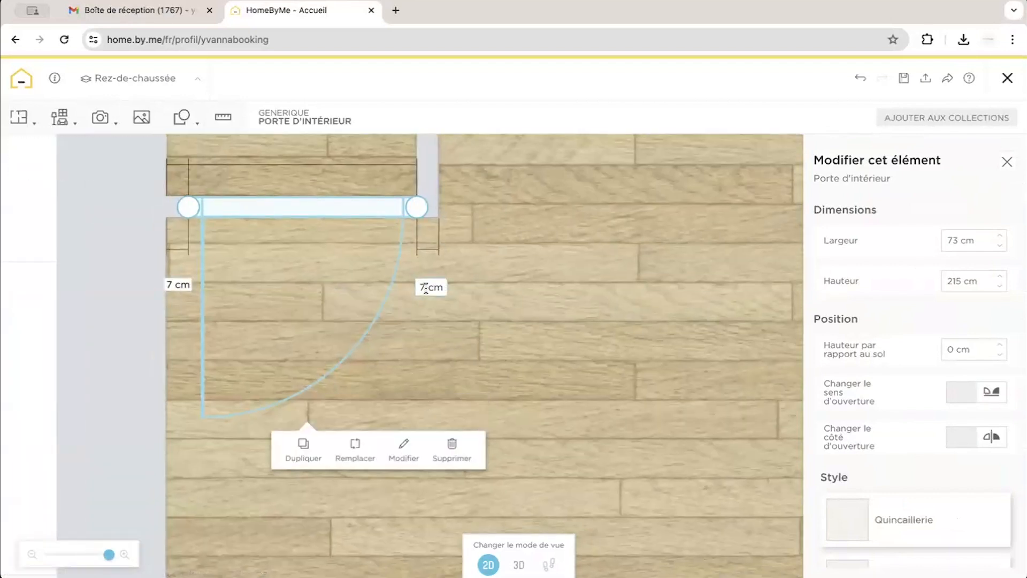
In the 3D view, set the small room's door to a position in the wall of 2%.
click(518, 564)
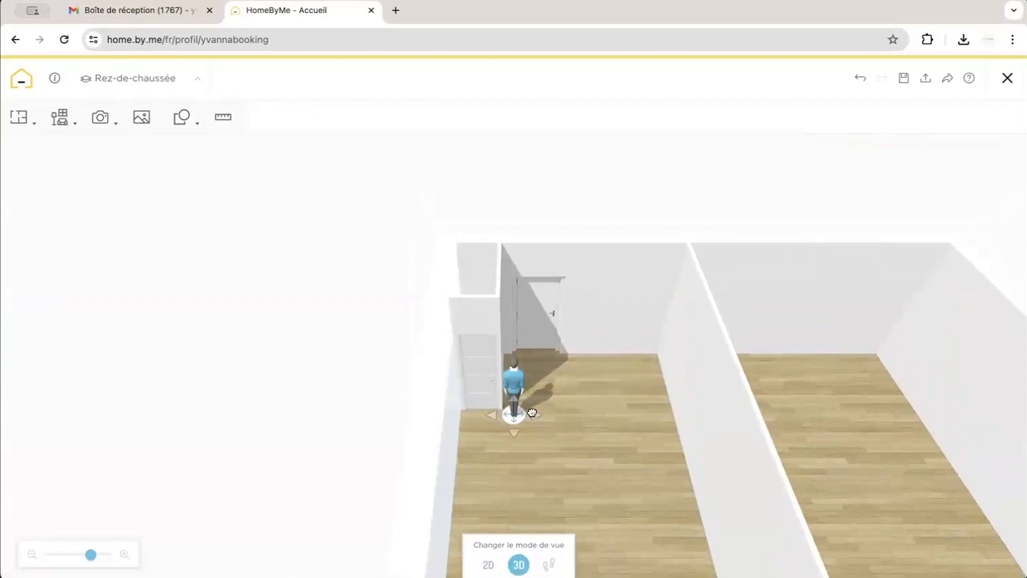
drag(98, 556, 107, 556)
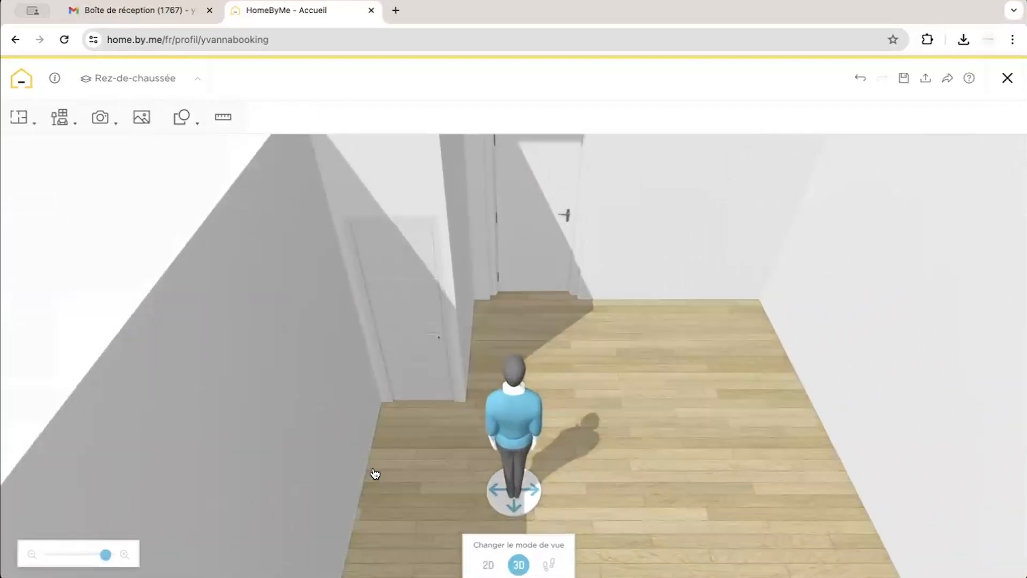
click(401, 332)
click(518, 432)
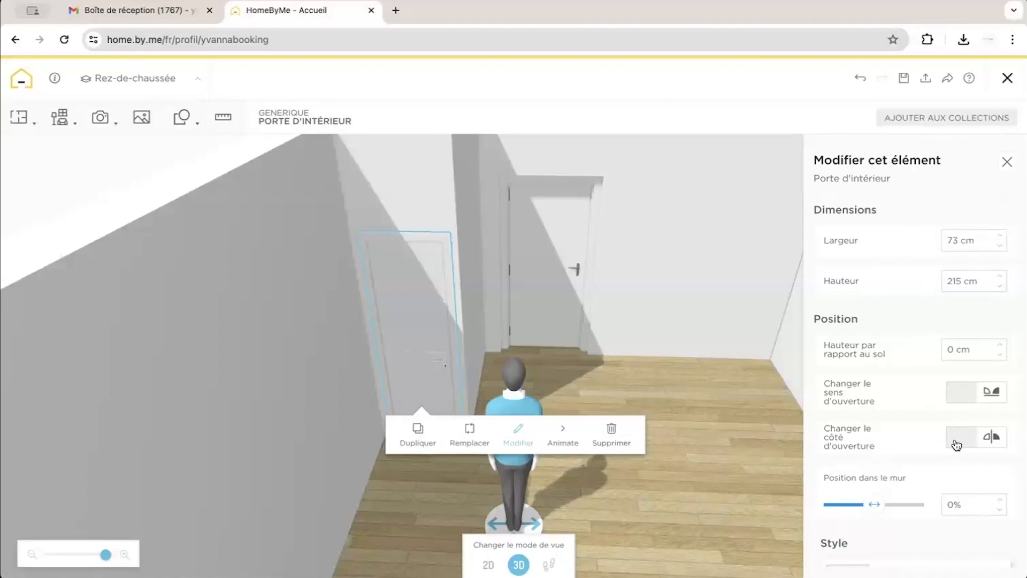
scroll(955, 446, down, 5)
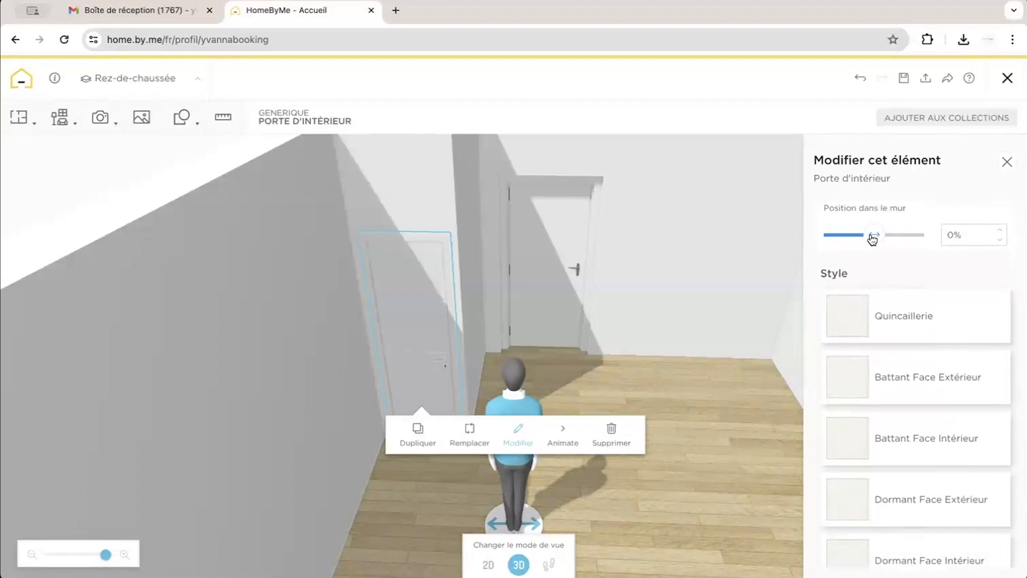
mouse_move(873, 239)
mouse_down()
mouse_move(855, 239)
mouse_move(888, 242)
mouse_move(832, 246)
mouse_move(888, 241)
mouse_move(876, 242)
mouse_up()
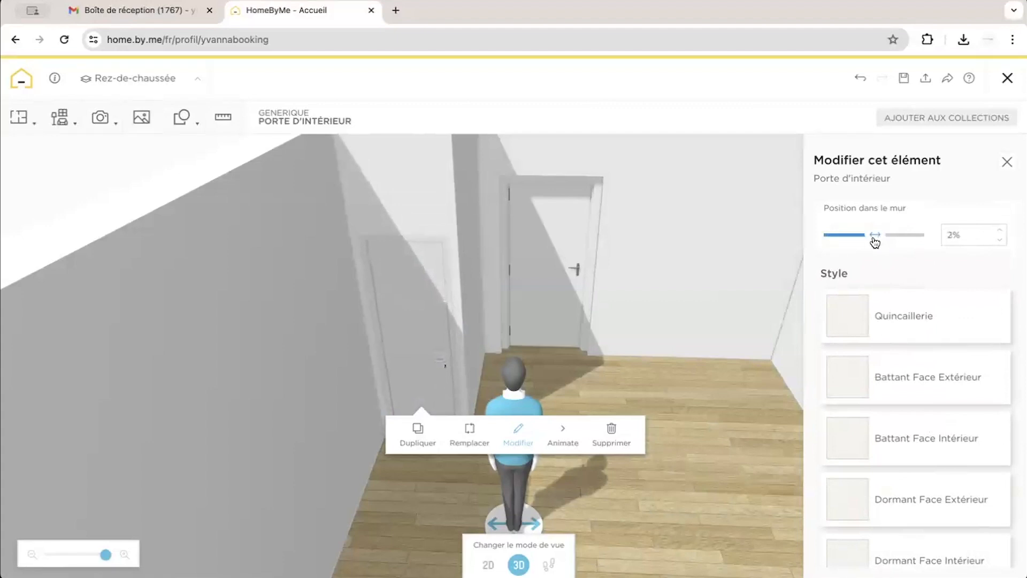
Review the door's style options and give its hardware (Quincaillerie) a black matte paint finish, using the lightest black shade.
scroll(853, 333, down, 2)
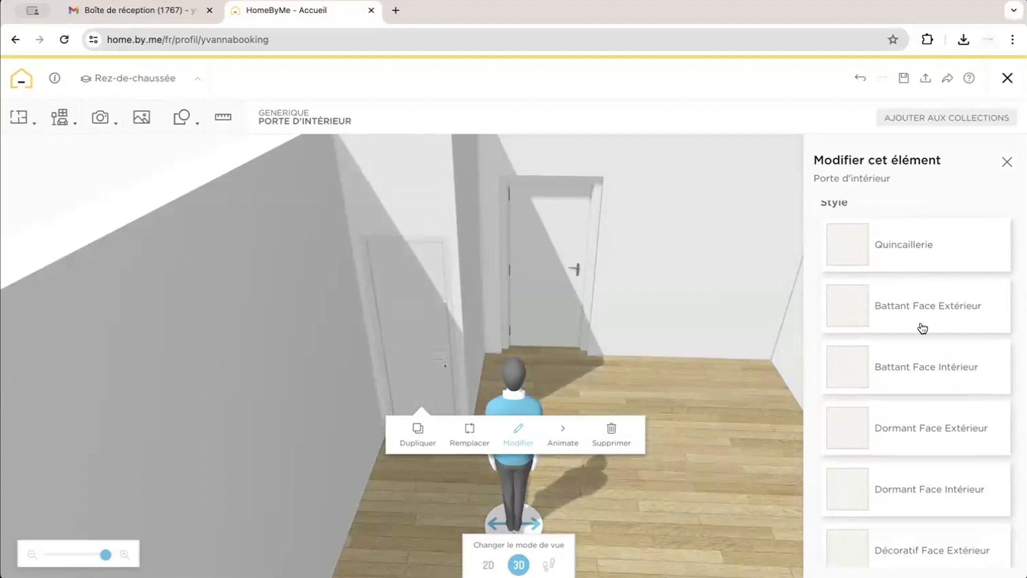
scroll(921, 328, down, 3)
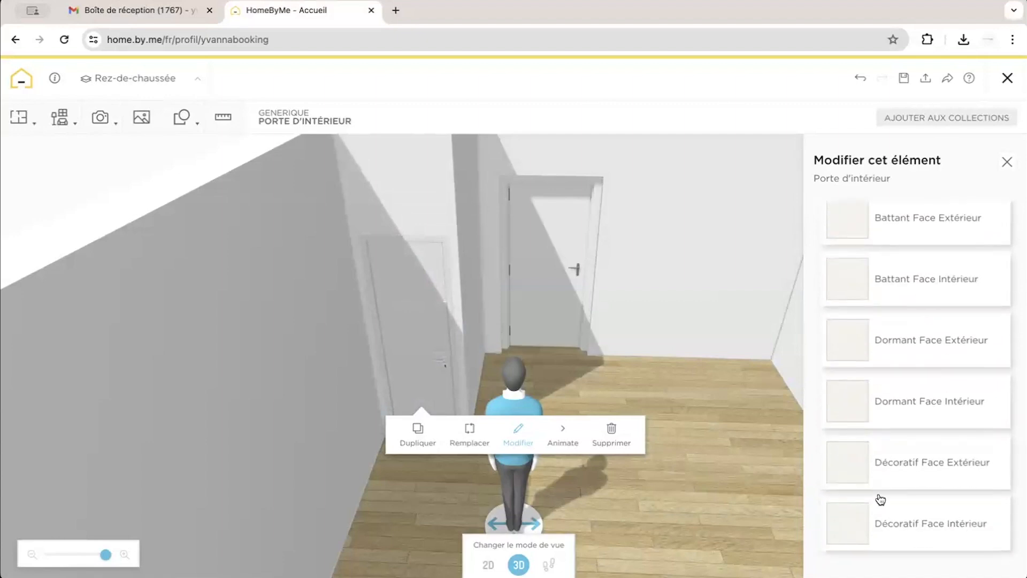
scroll(931, 499, up, 8)
click(868, 256)
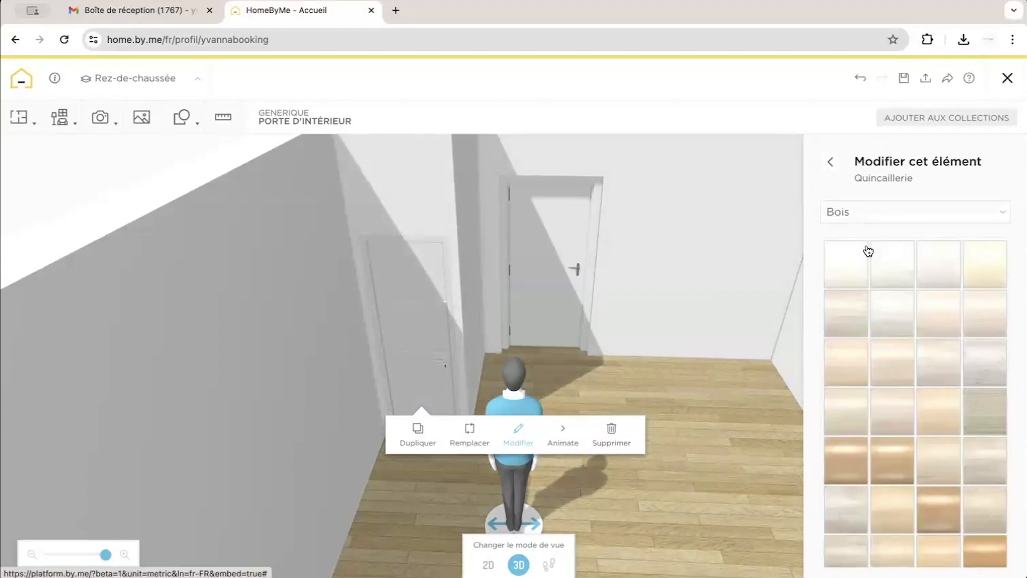
click(872, 214)
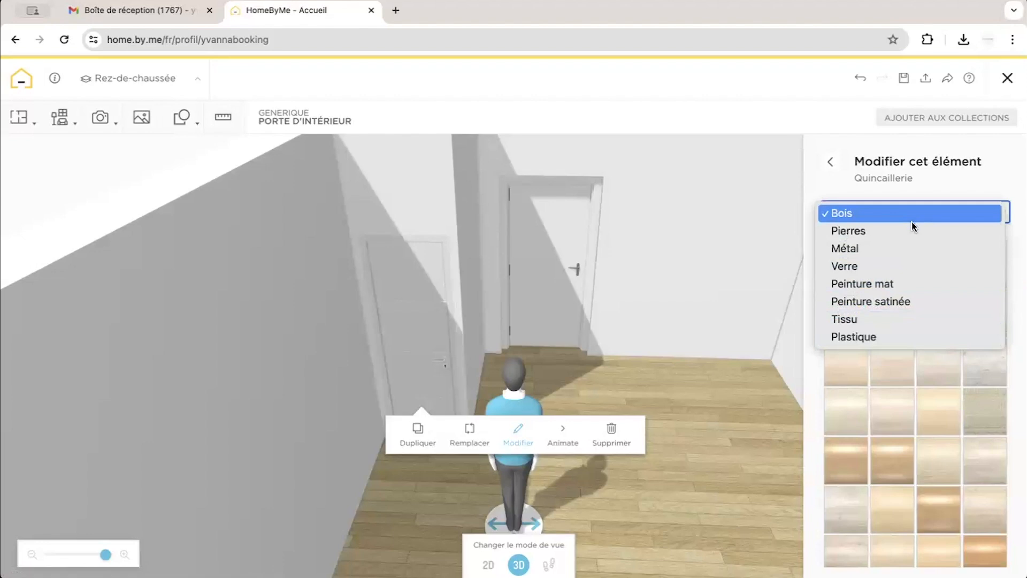
click(913, 286)
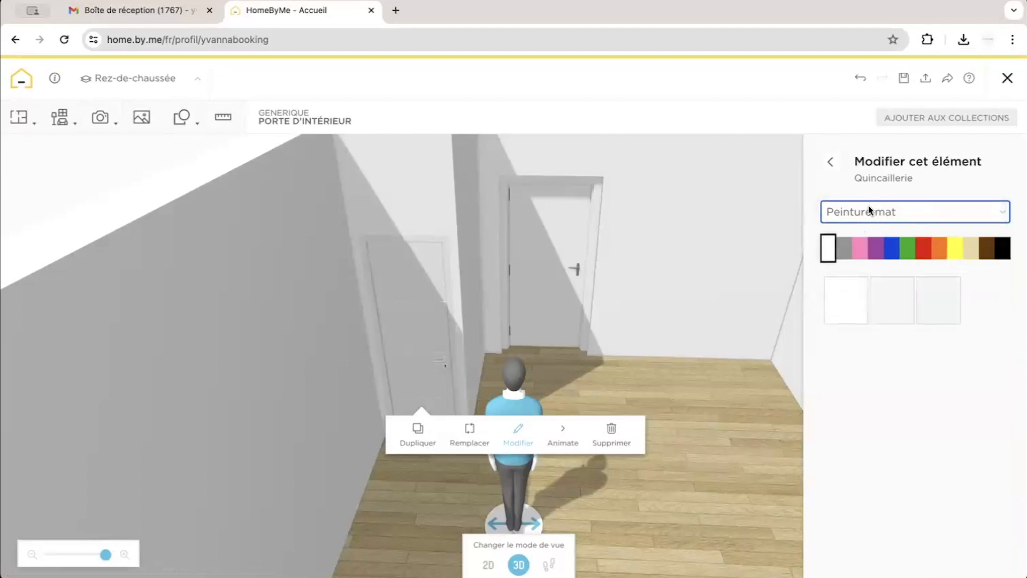
click(1002, 248)
click(835, 307)
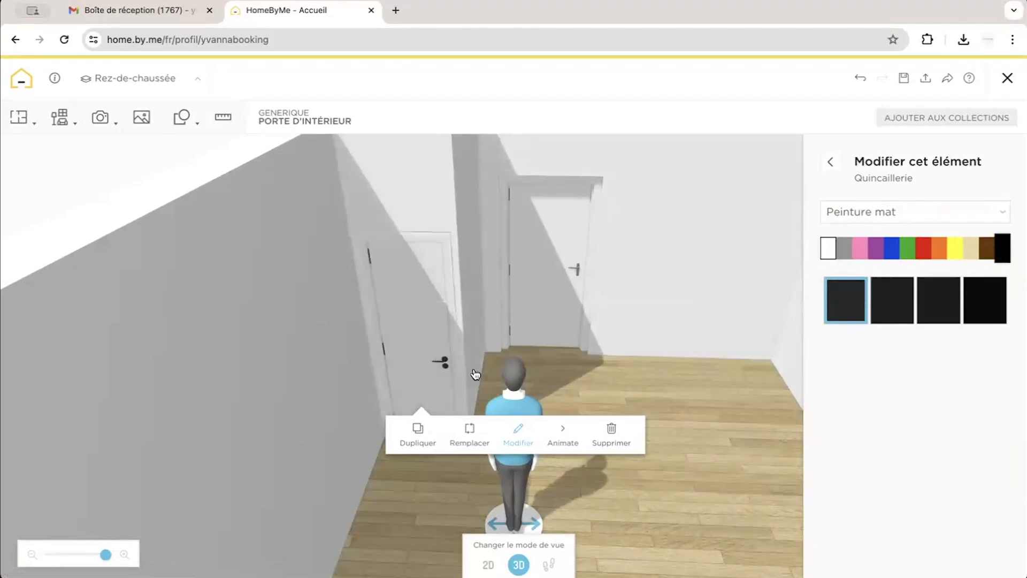
Apply a light greyish-beige wood finish to the exterior face of the small room's door leaf (Battant Face Extérieur).
drag(423, 354, 406, 250)
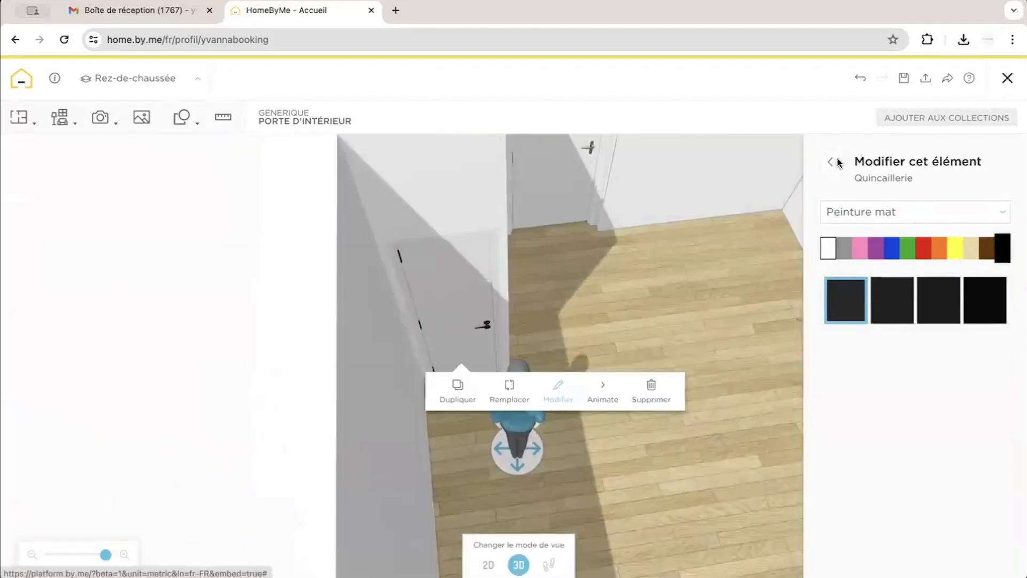
click(834, 162)
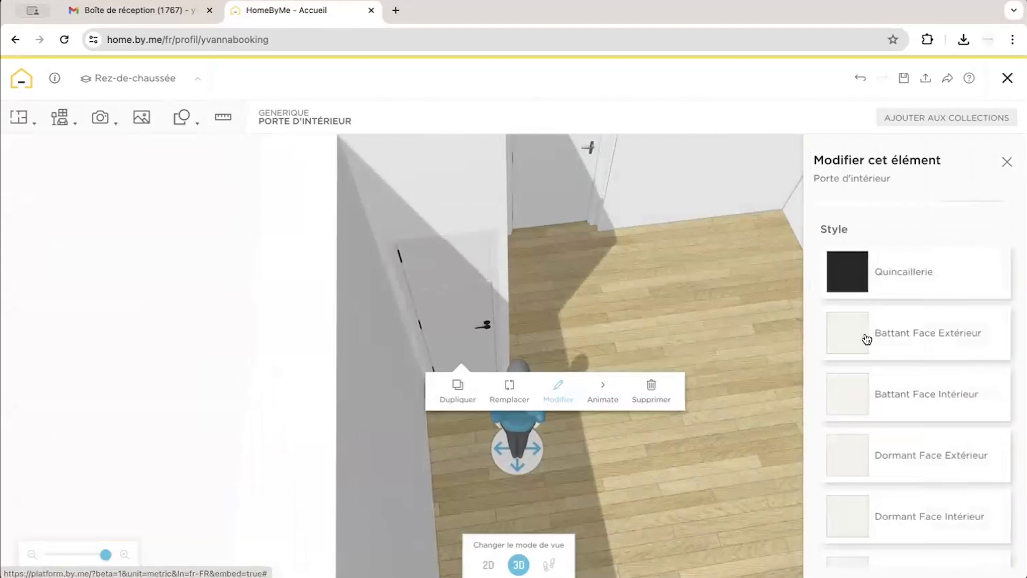
click(851, 333)
scroll(880, 403, down, 2)
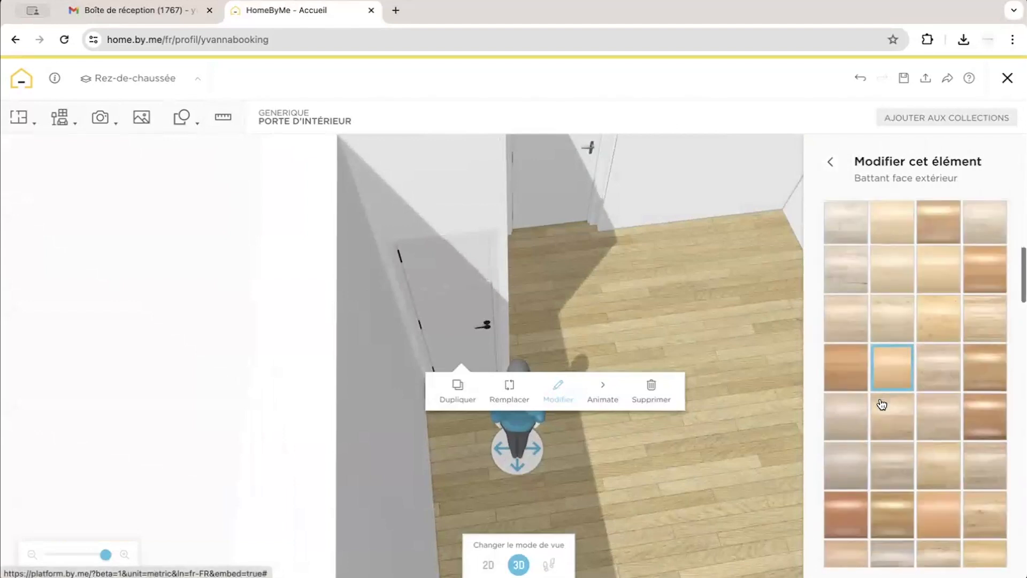
click(849, 386)
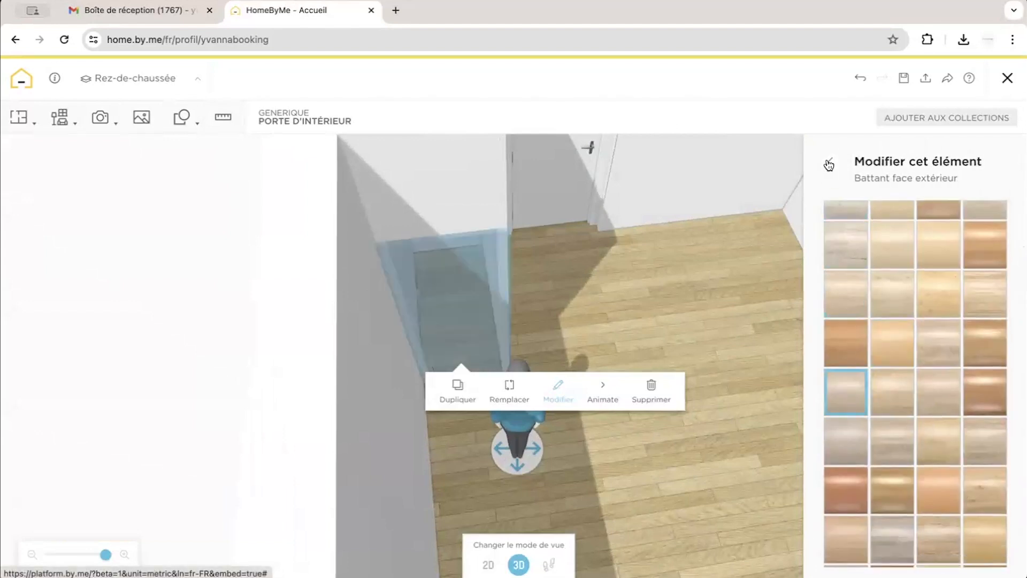
Apply the light greyish-beige wood finish to the small room's door on Battant Face Intérieur and Dormant Face Extérieur.
click(829, 164)
click(859, 408)
scroll(855, 454, down, 2)
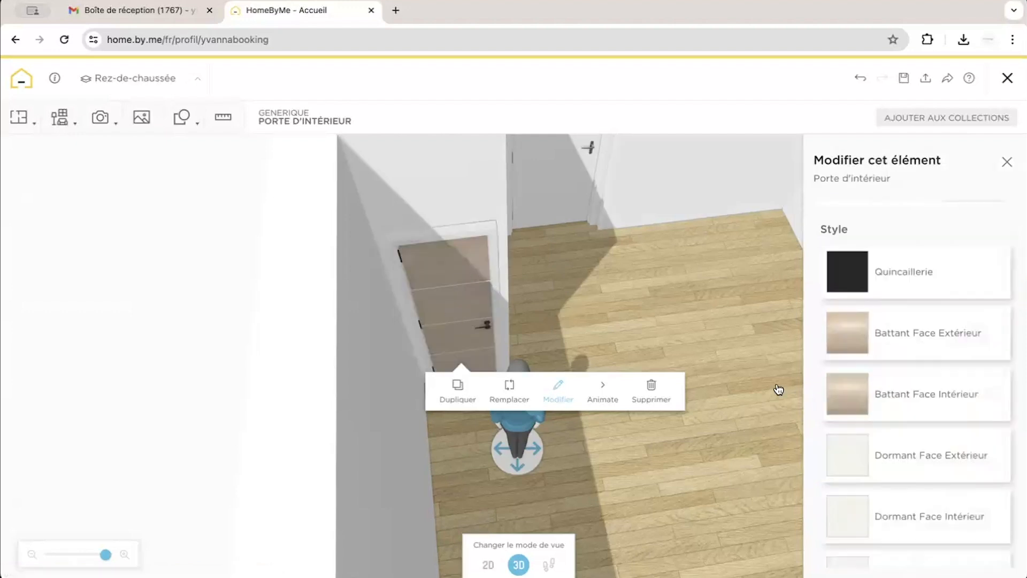
click(852, 455)
scroll(851, 457, down, 5)
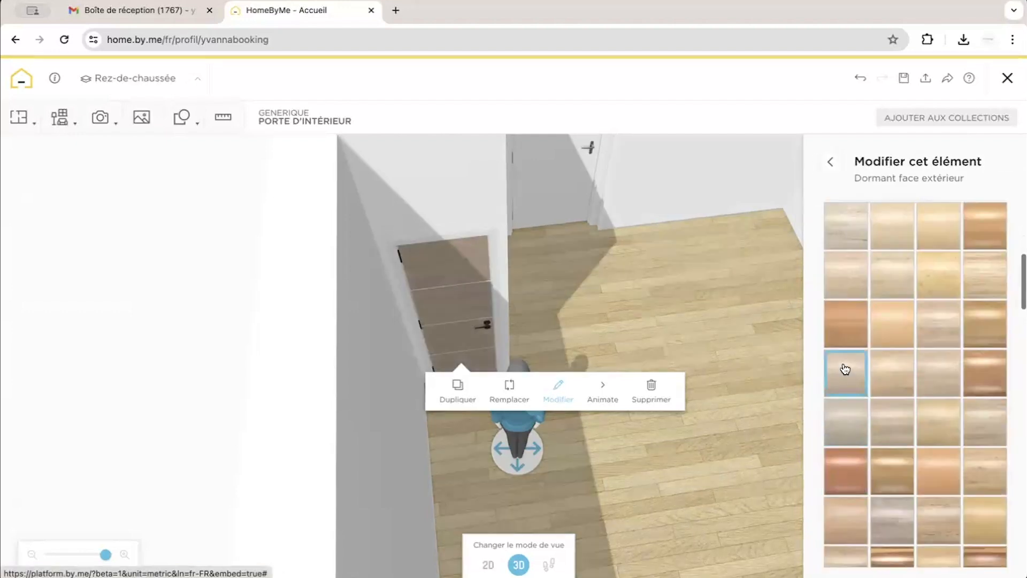
Apply the light greyish-beige wood finish to the door's Dormant Face Intérieur and Décoratif Face Extérieur.
click(829, 166)
click(856, 508)
scroll(944, 358, down, 5)
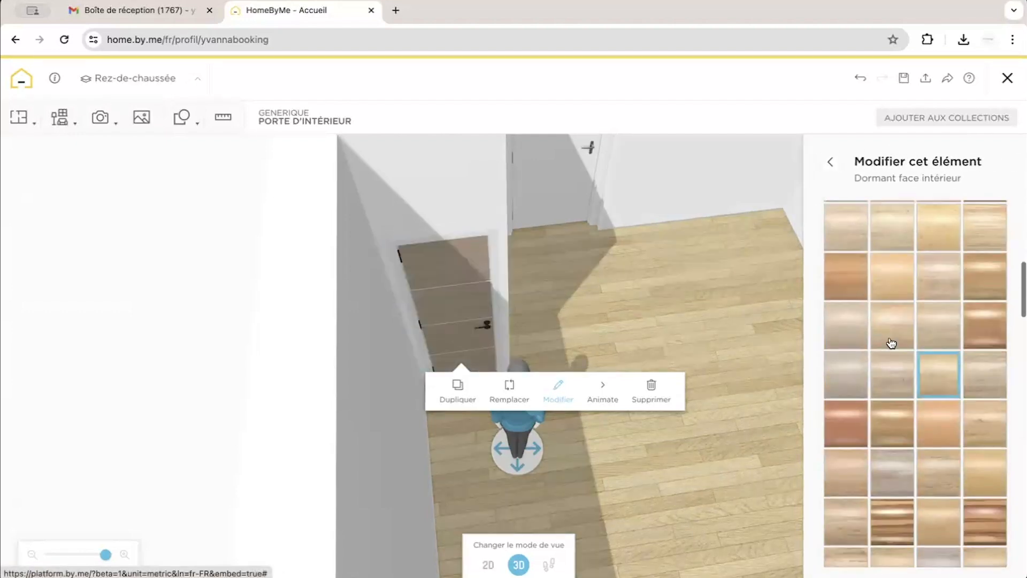
click(839, 322)
click(830, 165)
click(844, 551)
scroll(838, 428, down, 5)
click(837, 423)
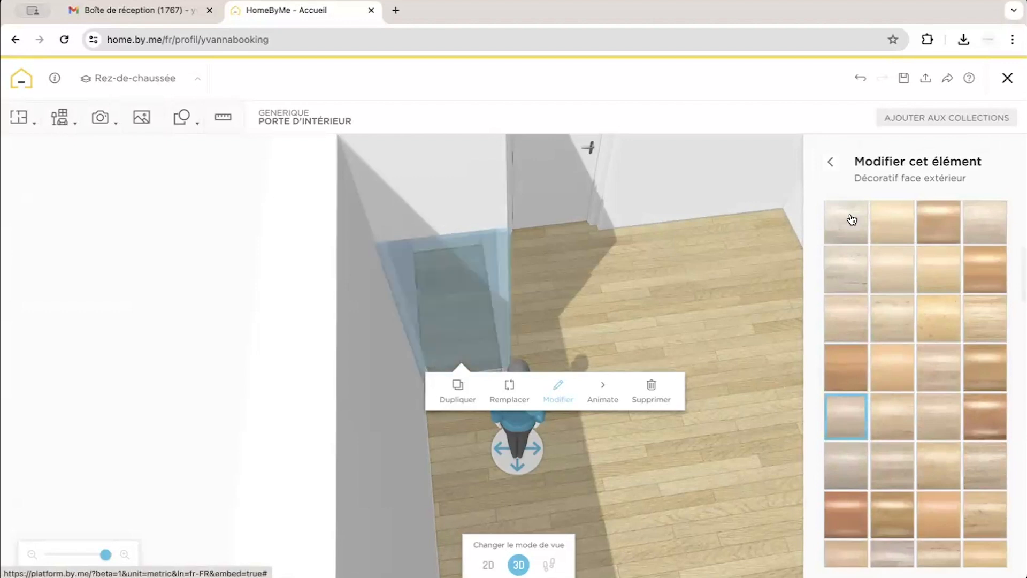
Look at the small room's door from another angle and browse the material categories for its Battant Face Extérieur, including Pierres.
click(706, 291)
drag(706, 291, 524, 232)
click(524, 232)
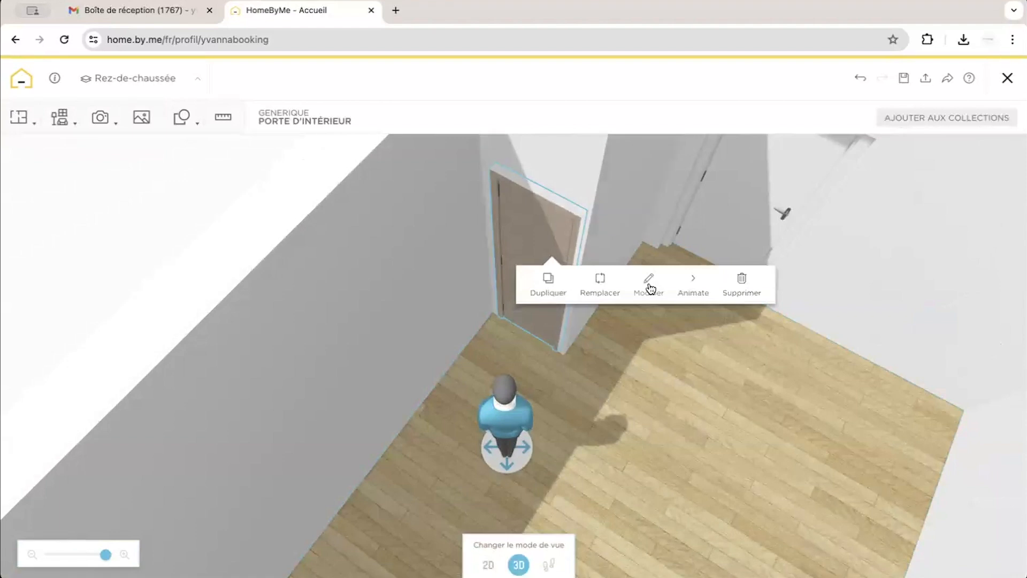
click(649, 283)
scroll(875, 490, down, 5)
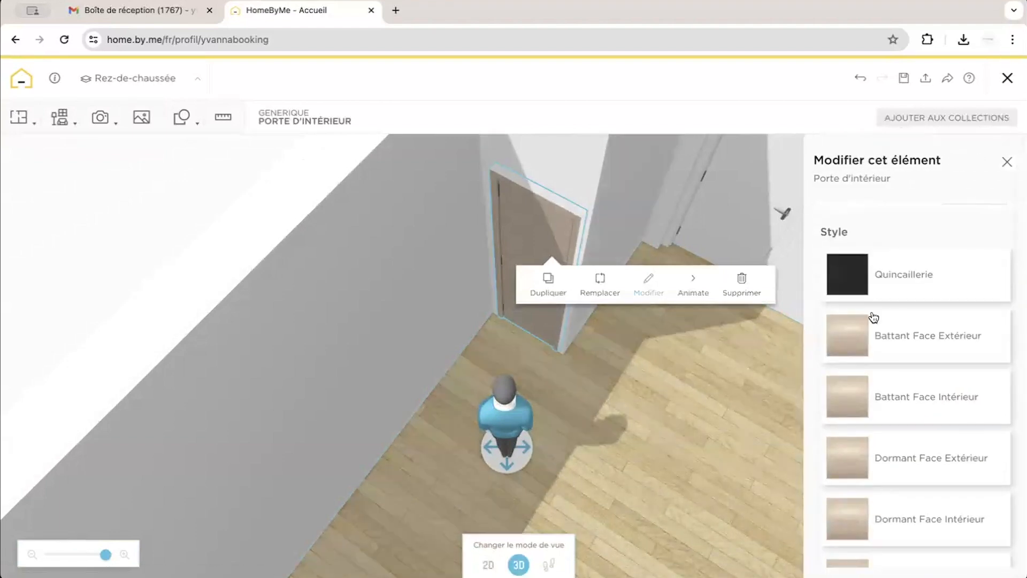
click(874, 318)
click(925, 413)
scroll(925, 413, down, 2)
scroll(924, 414, up, 5)
click(894, 213)
click(894, 231)
click(891, 219)
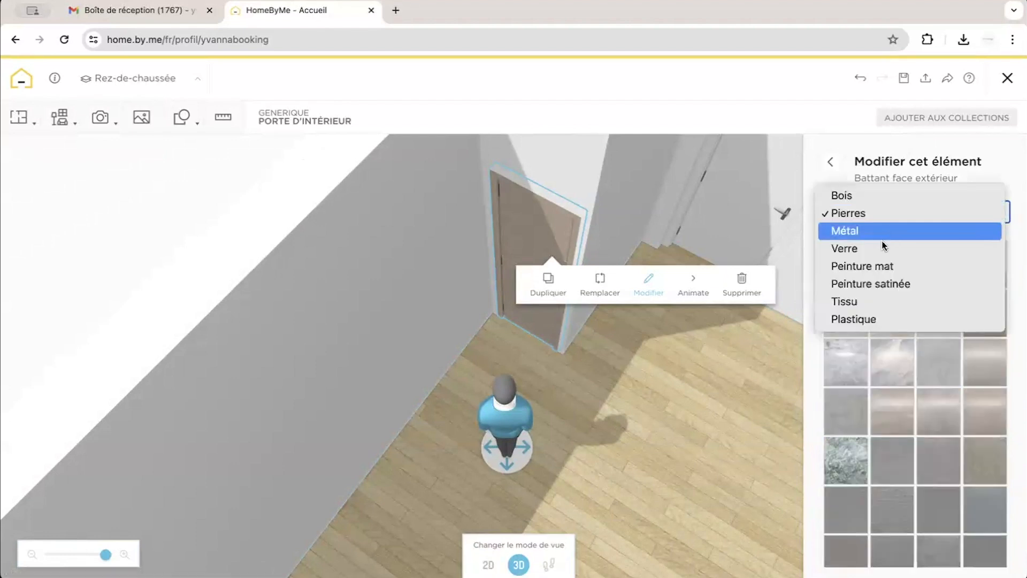
click(654, 393)
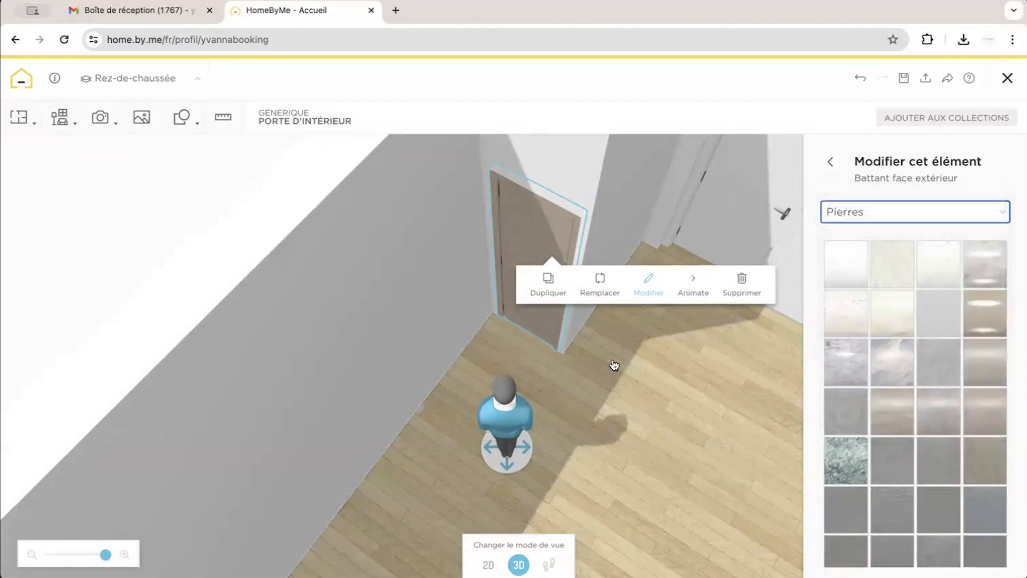
Duplicate the styled door of the small room in the 3D view.
key(2)
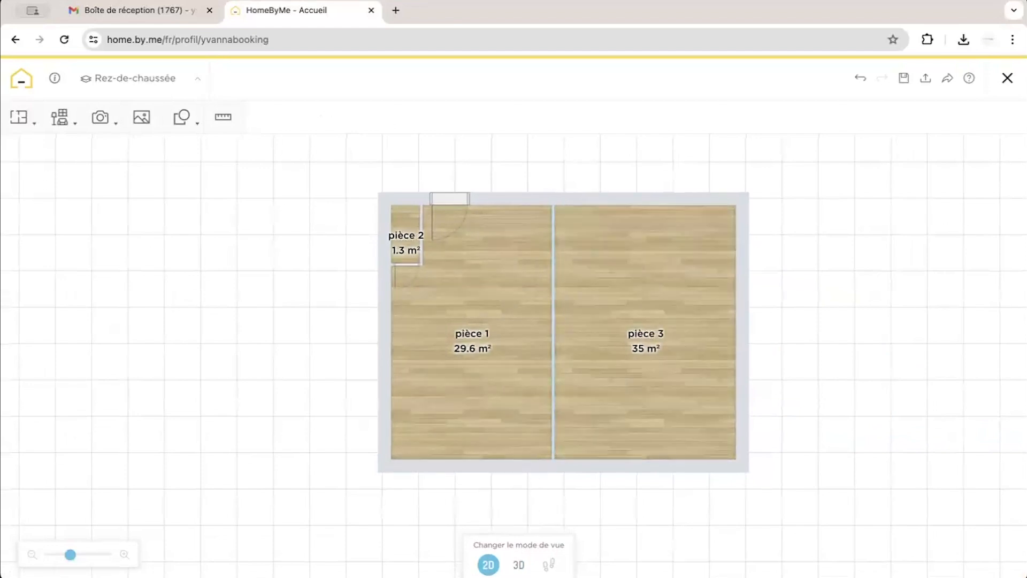
key(3)
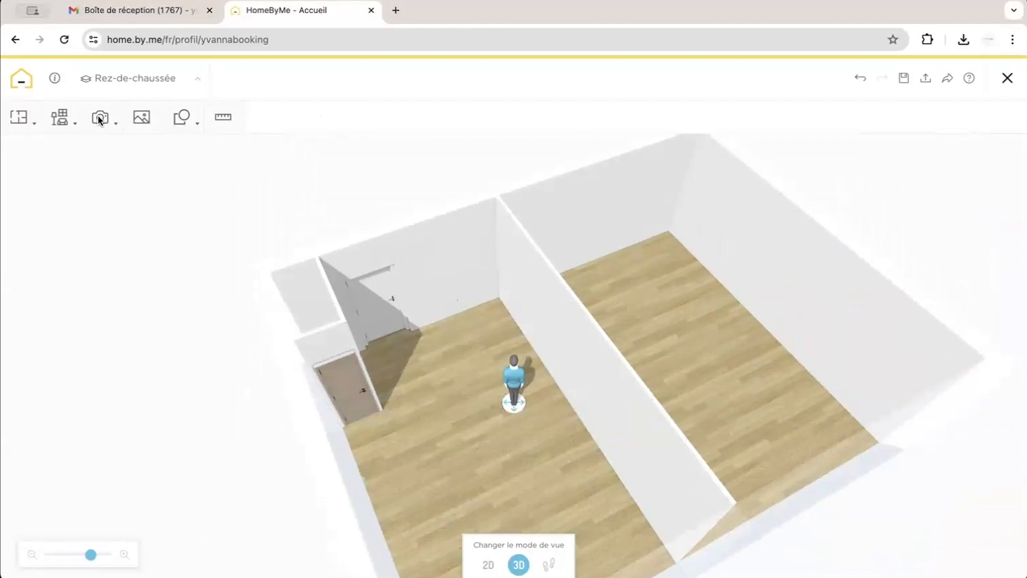
click(60, 119)
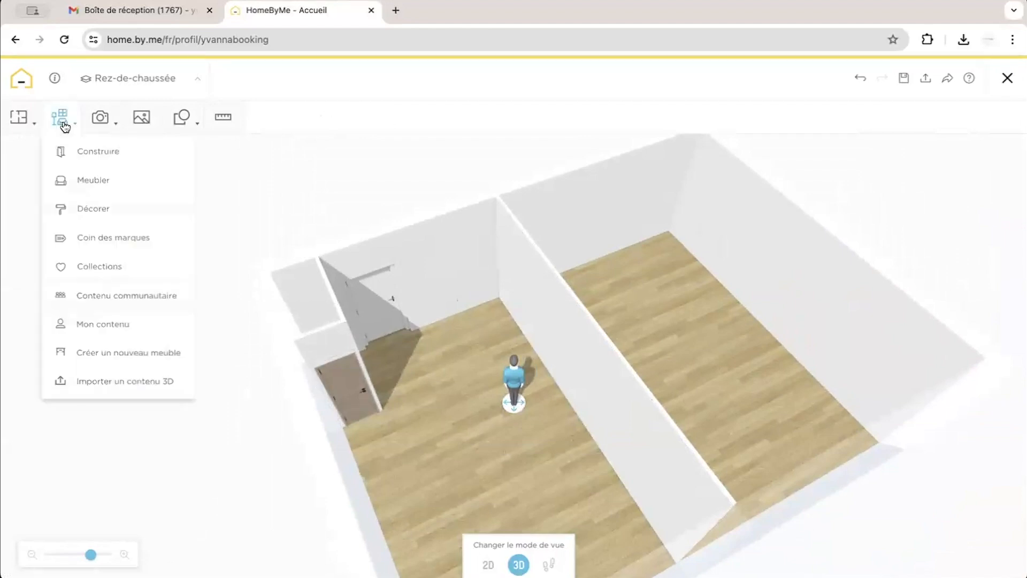
click(358, 408)
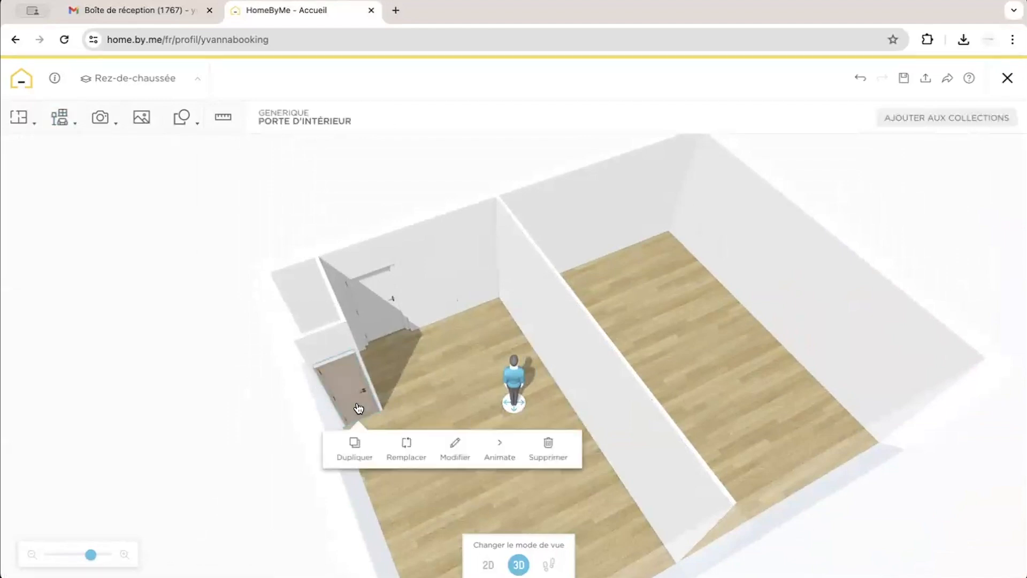
click(357, 457)
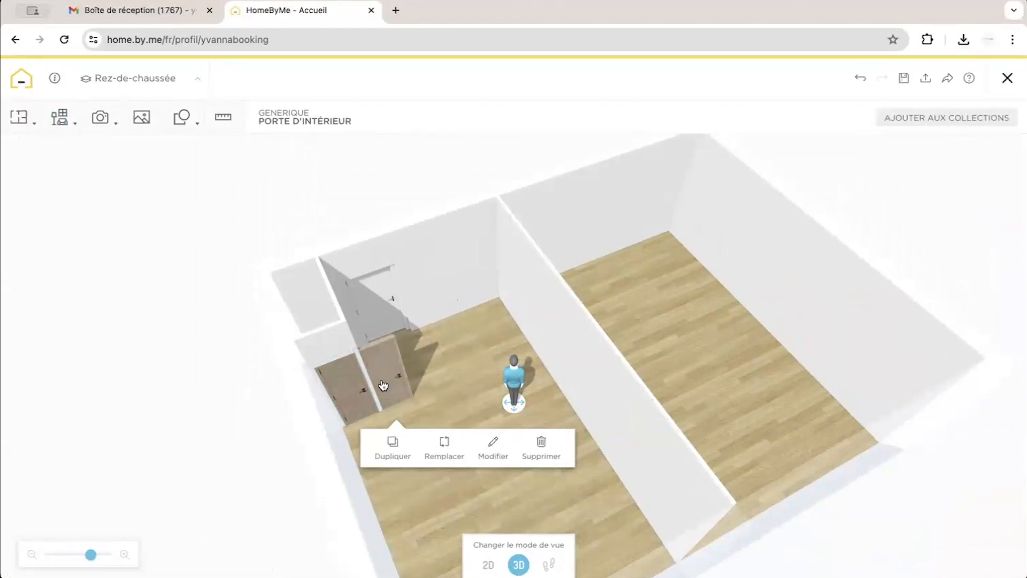
drag(393, 381, 396, 381)
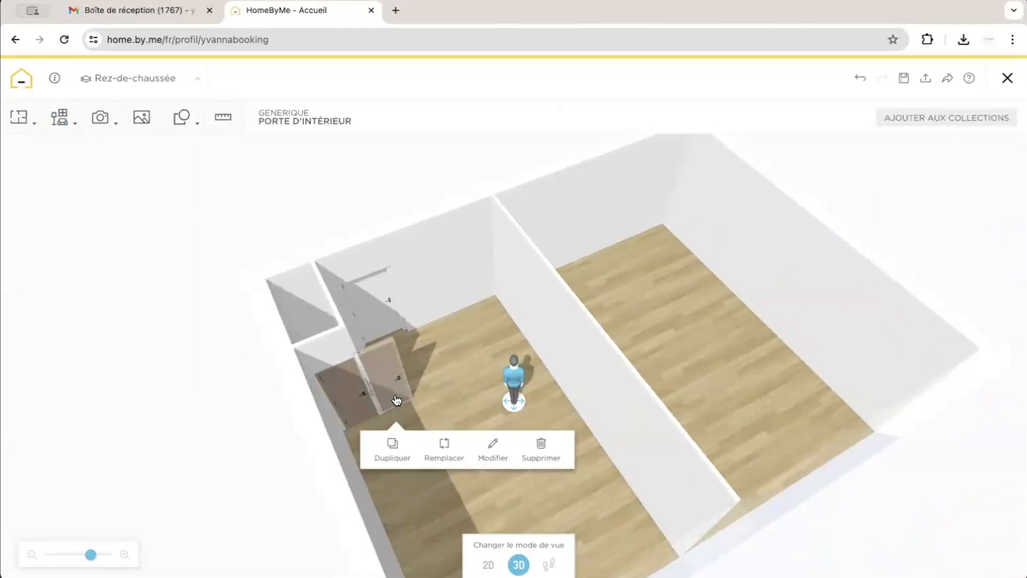
In the 2D plan, move the door copy into the partition between pièce 1 and pièce 3, 20 cm from the upper wall, and return to 3D.
click(488, 564)
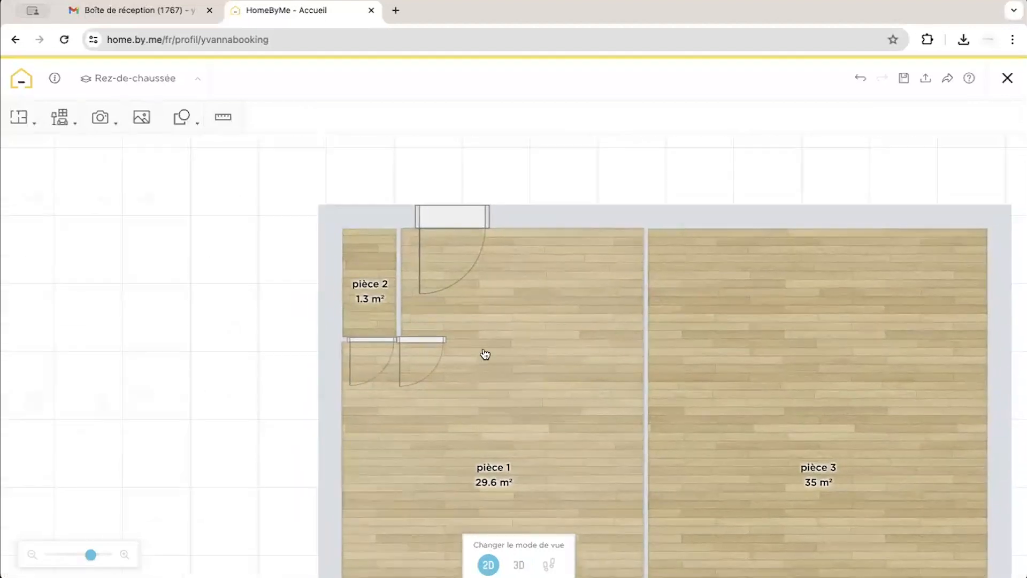
click(415, 339)
drag(415, 339, 637, 283)
click(631, 244)
text(2)
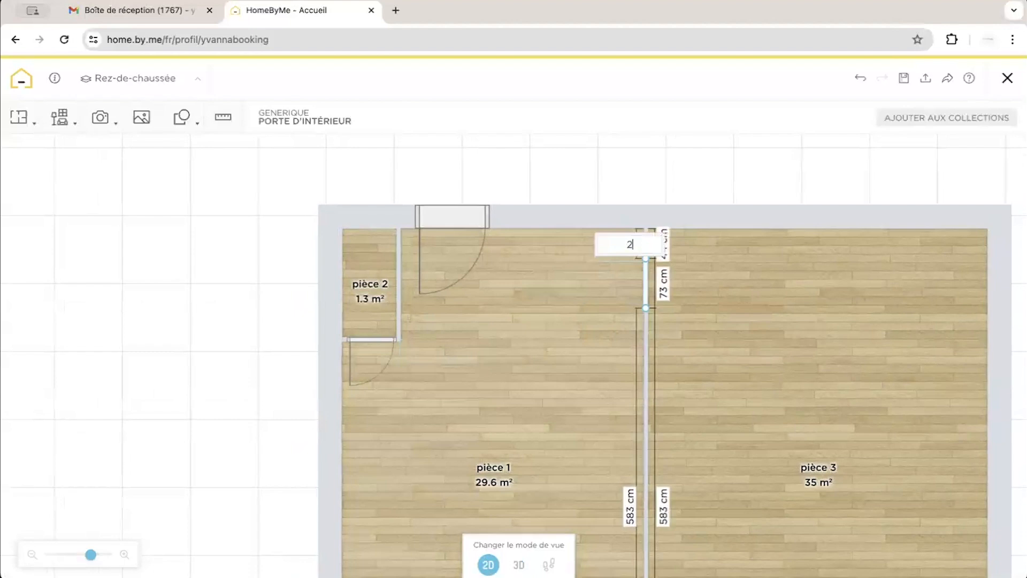
key(Return)
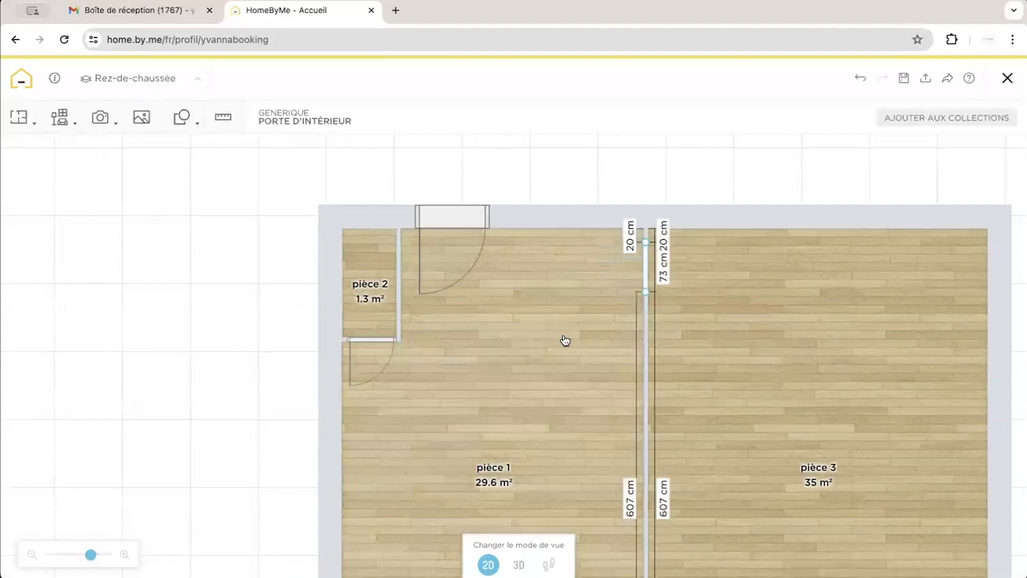
click(564, 337)
click(644, 265)
click(518, 565)
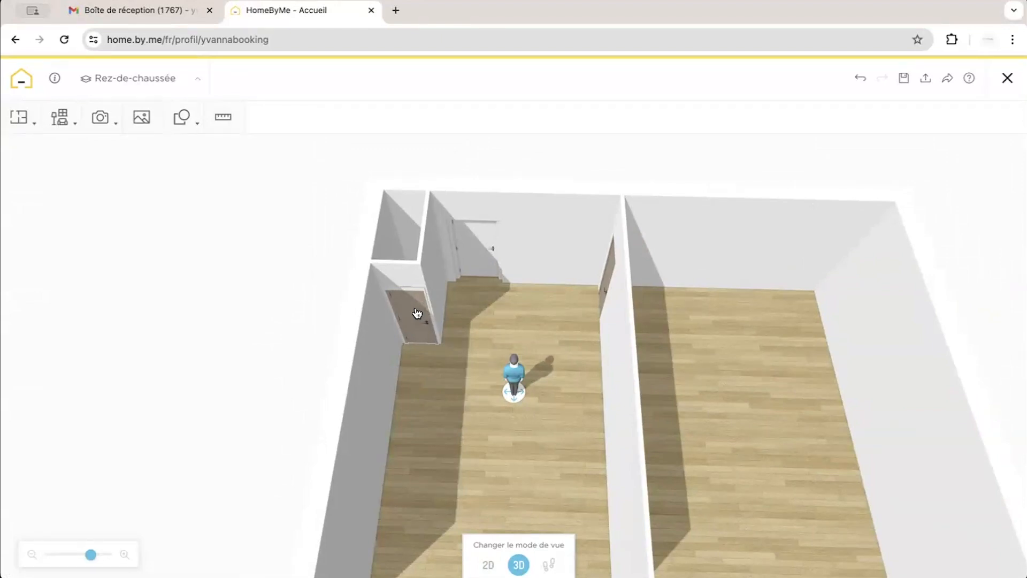
Add a skirting board (Plinthe) to pièce 1 and inspect it up close in 3D.
click(474, 319)
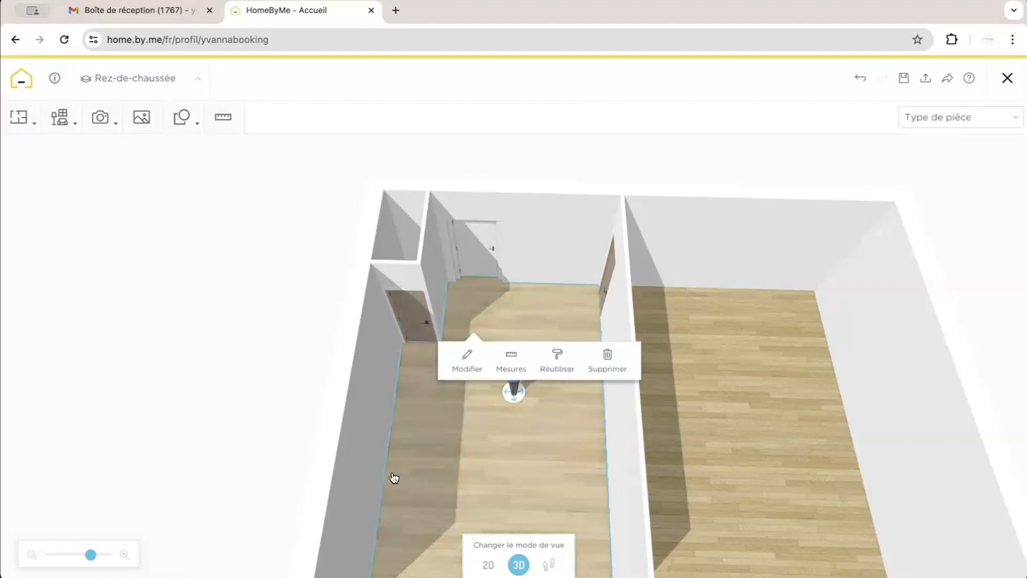
click(467, 359)
scroll(863, 389, down, 3)
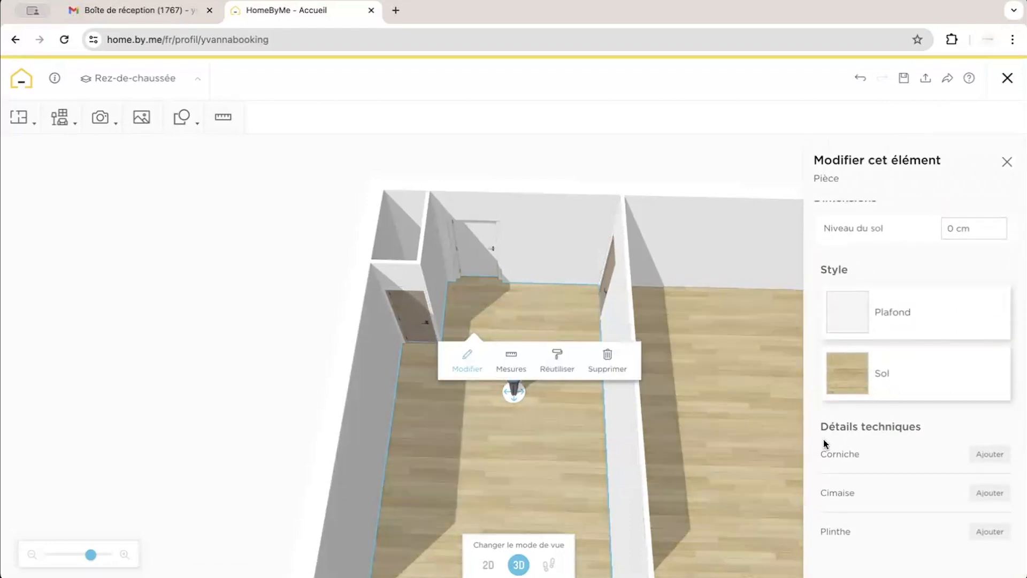
click(989, 533)
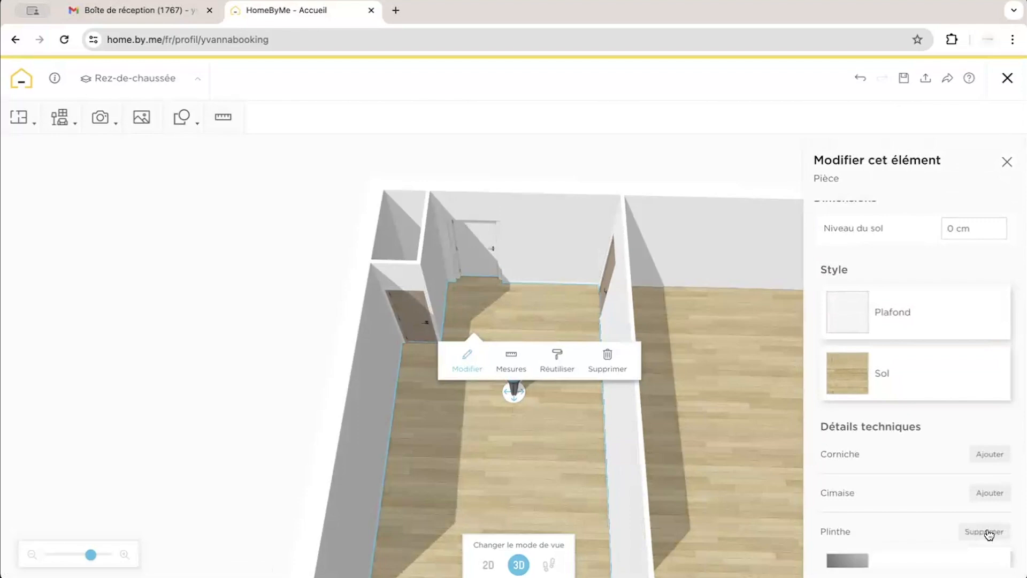
click(114, 555)
drag(163, 349, 205, 393)
drag(486, 451, 589, 444)
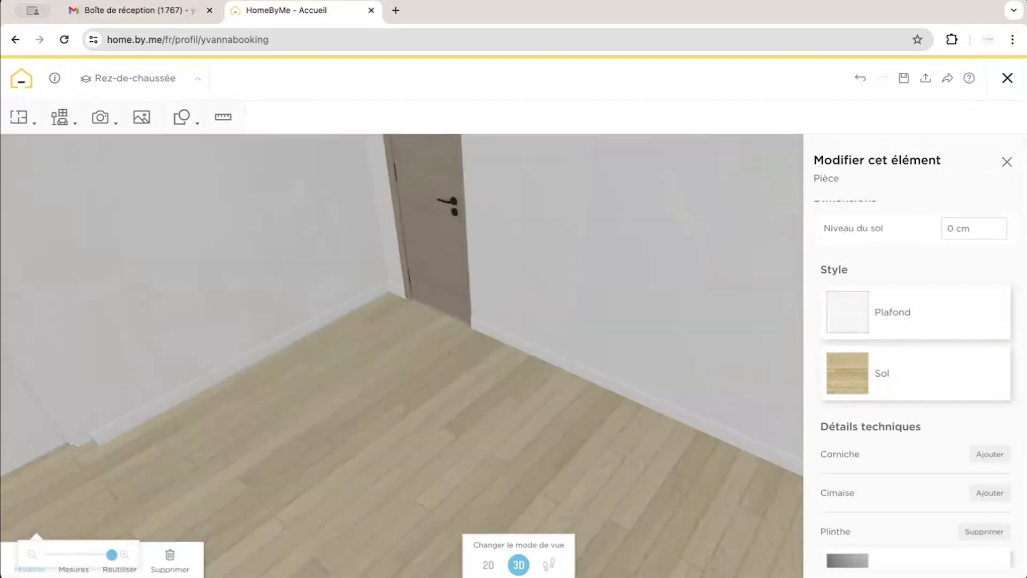
drag(110, 556, 102, 555)
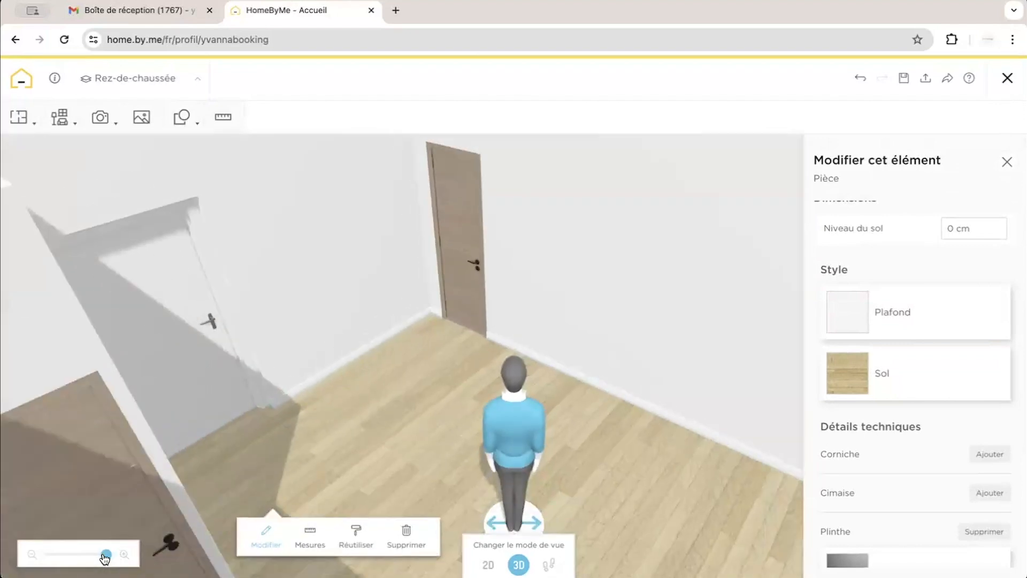
Browse the floor (Sol) materials for pièce 1 in the Parquet and Caillebotis & Lames de bois categories.
scroll(922, 297, up, 1)
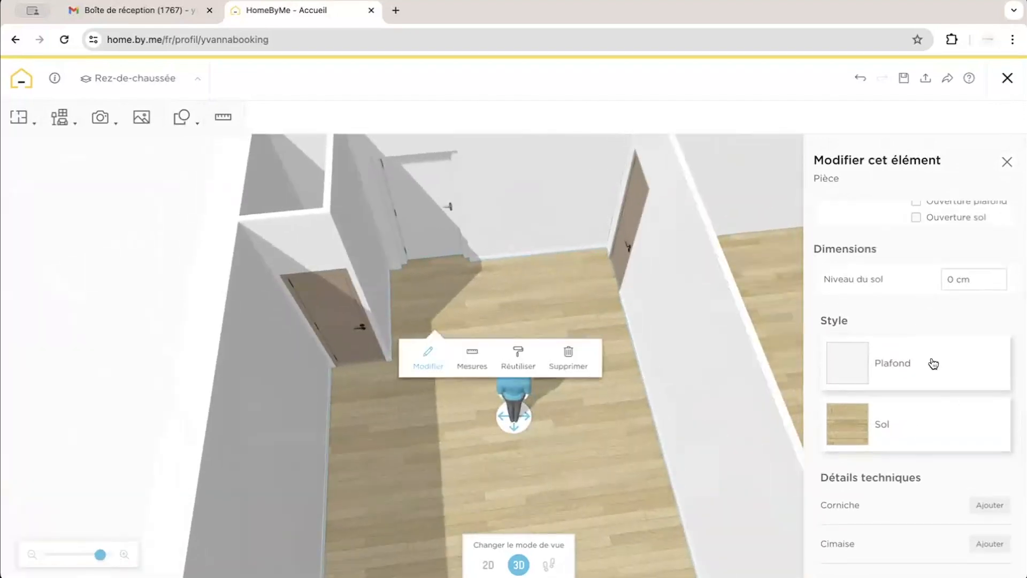
click(846, 442)
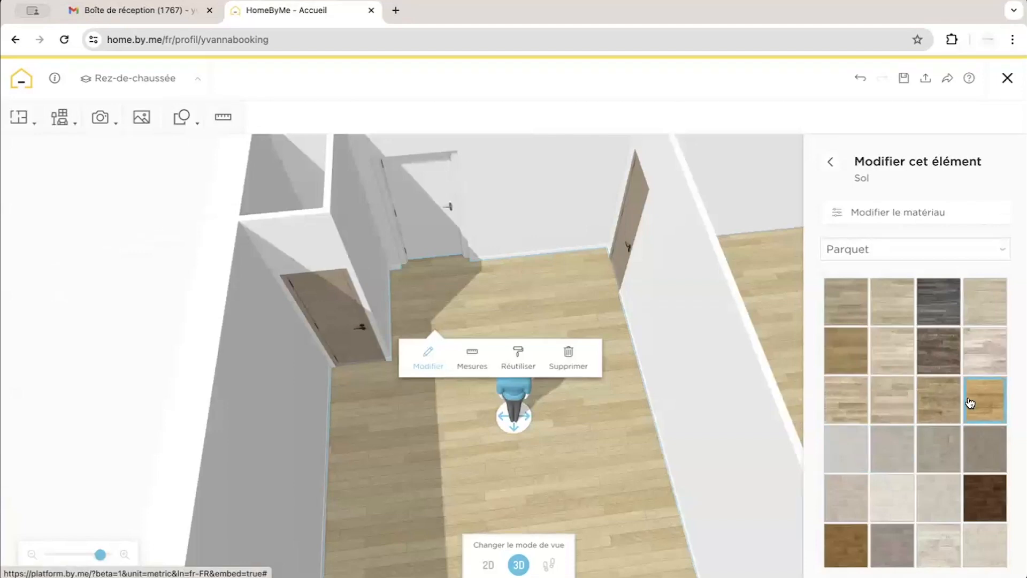
click(947, 244)
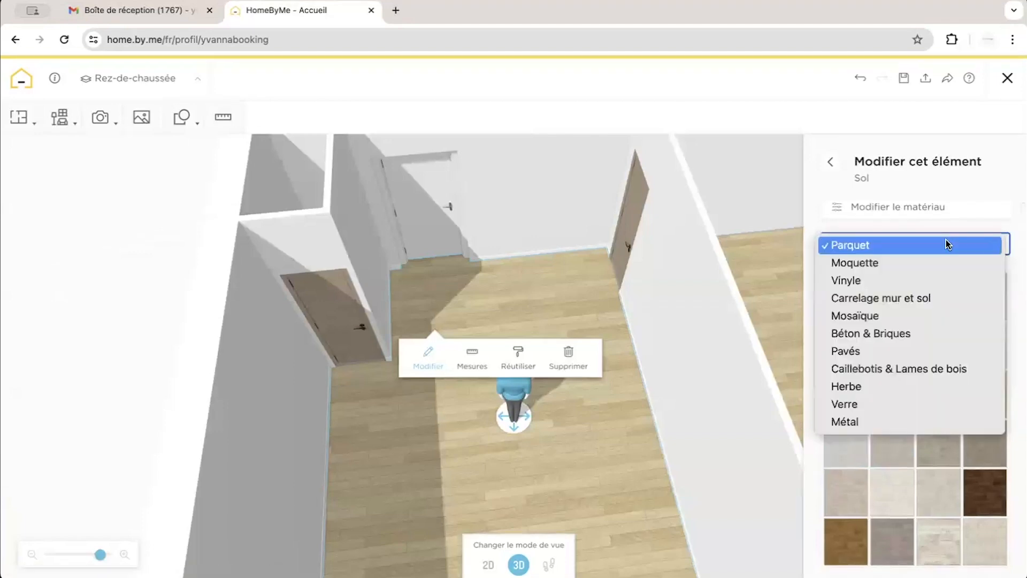
click(918, 369)
scroll(912, 451, down, 5)
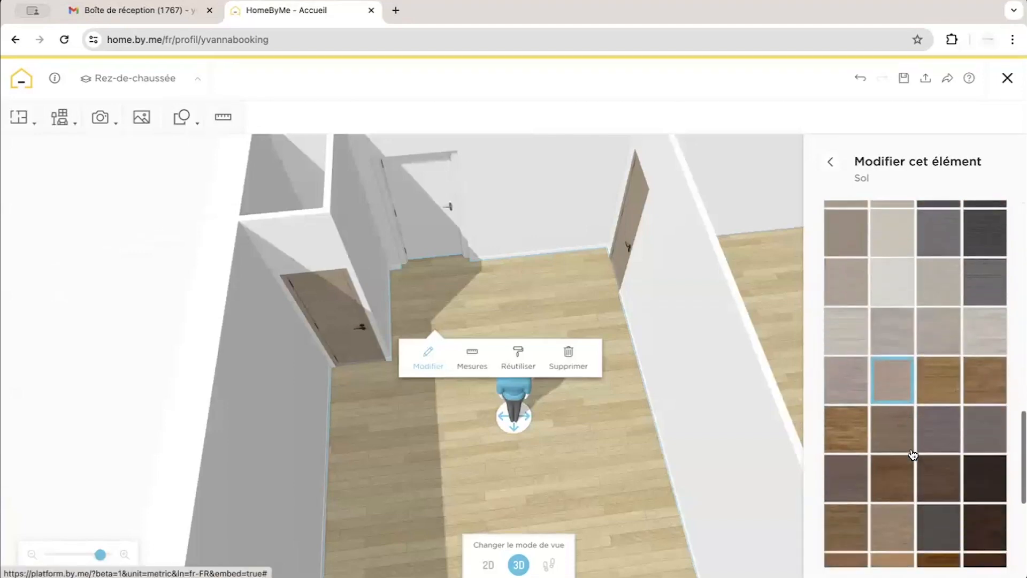
click(923, 484)
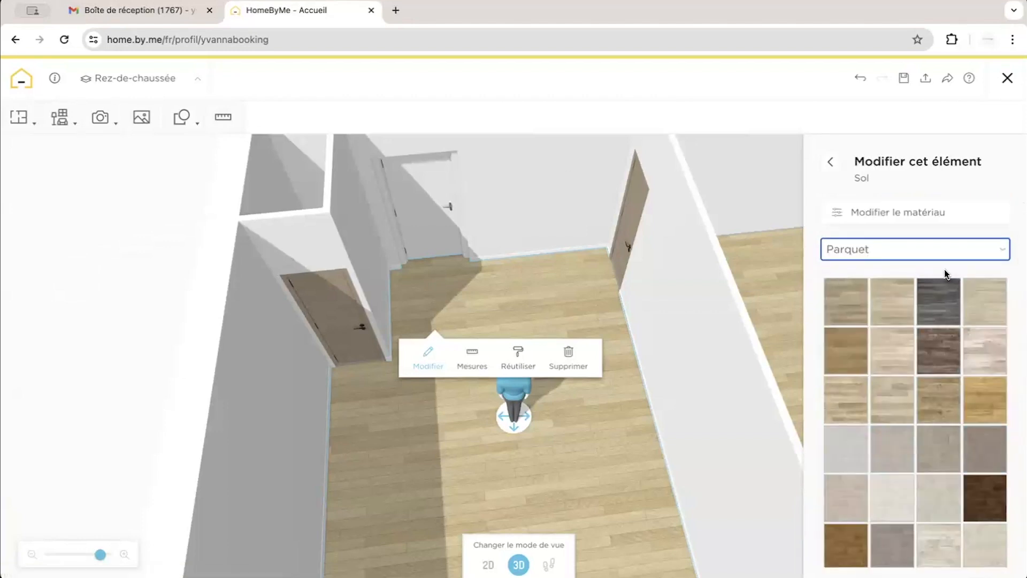
Search the furnishing (Meubler) product catalogue for "parquet".
click(59, 117)
click(80, 172)
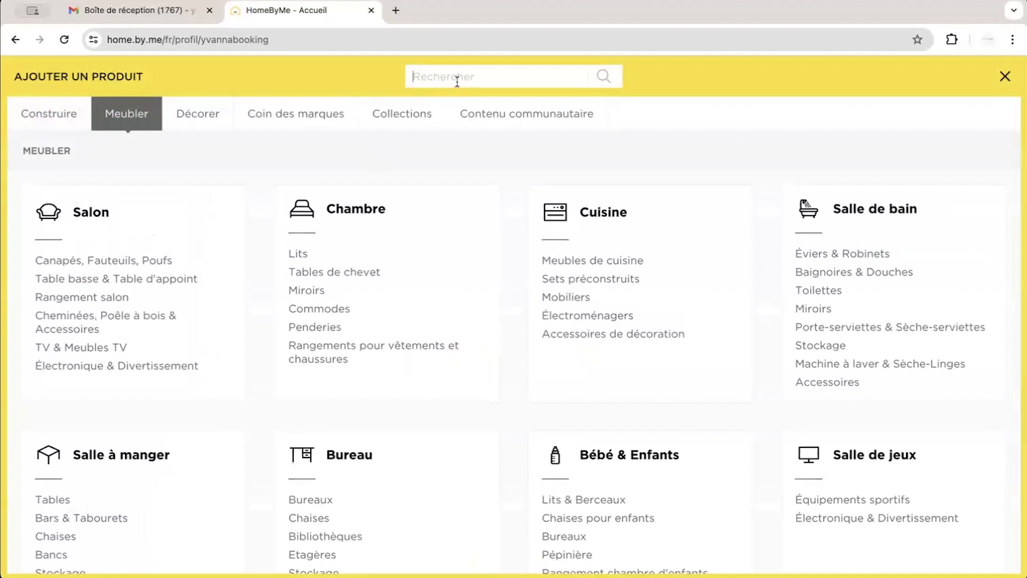
text(parquet)
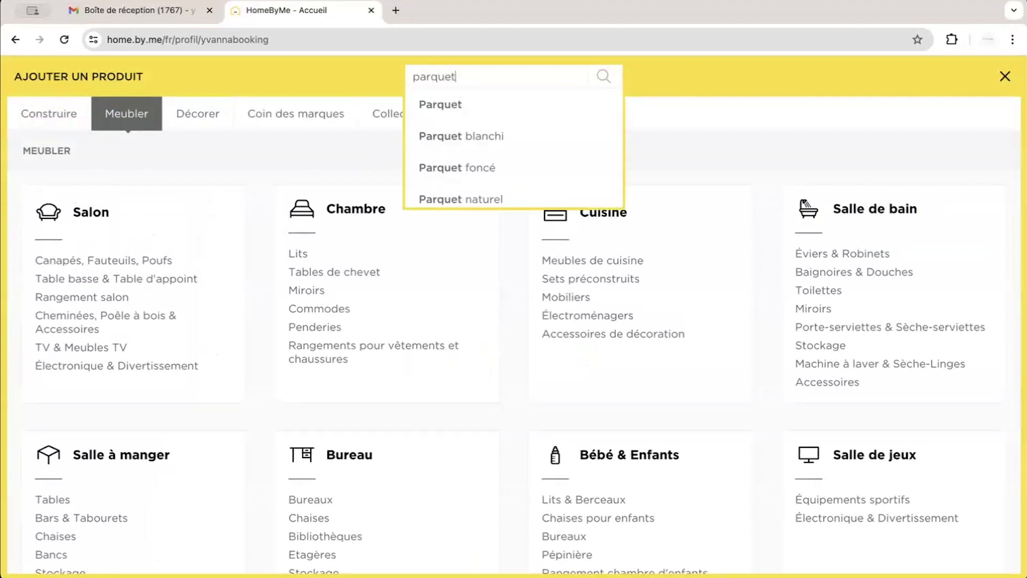
key(Return)
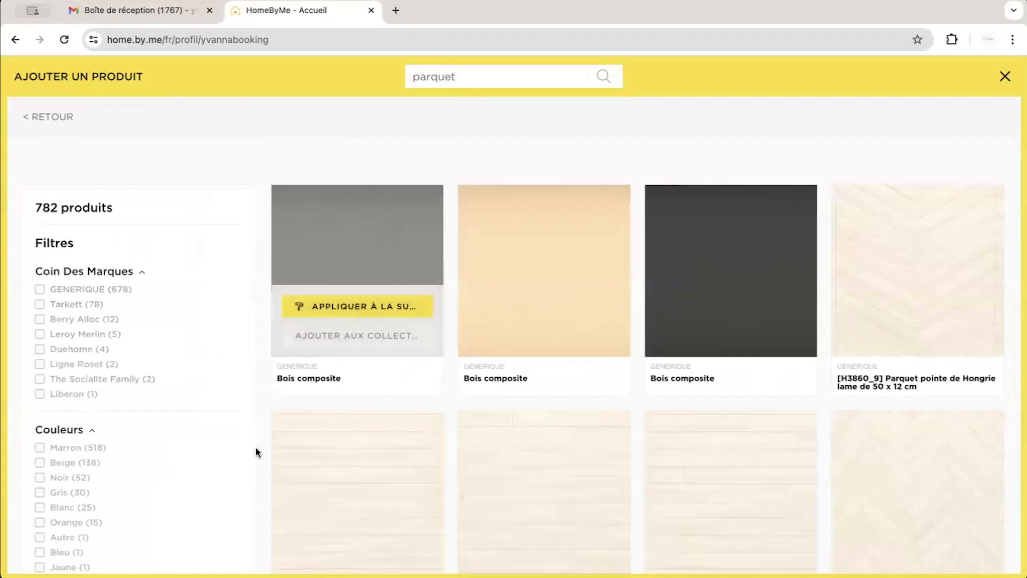
Browse the parquet results and filter them to the colours Marron and Beige.
scroll(229, 500, down, 4)
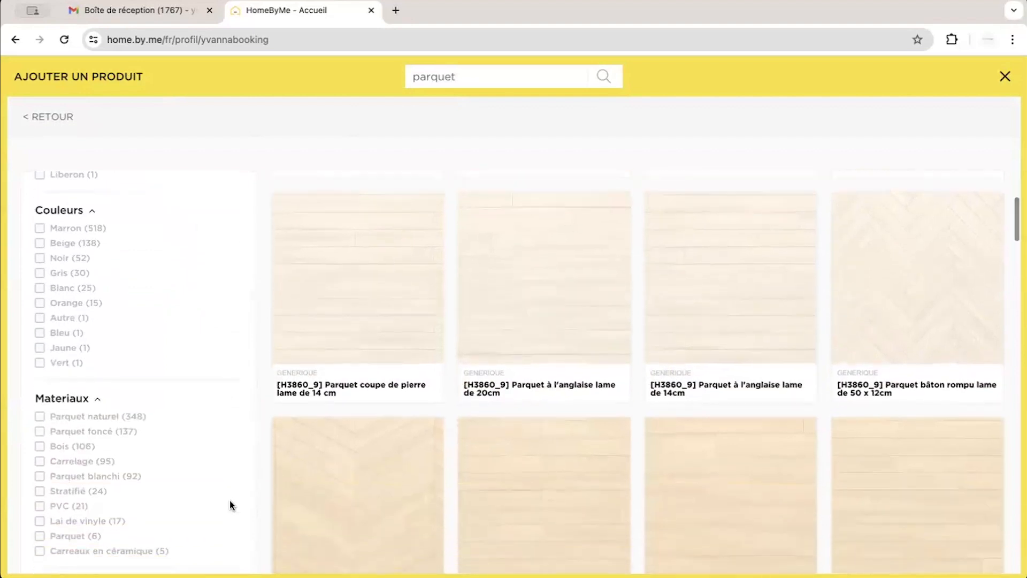
scroll(230, 505, down, 1)
scroll(108, 297, up, 2)
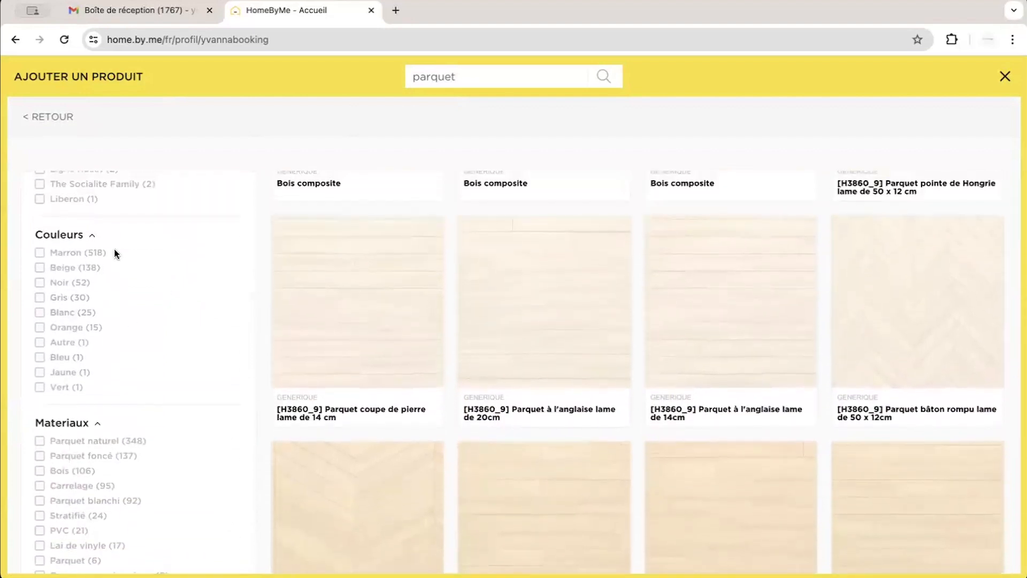
click(86, 251)
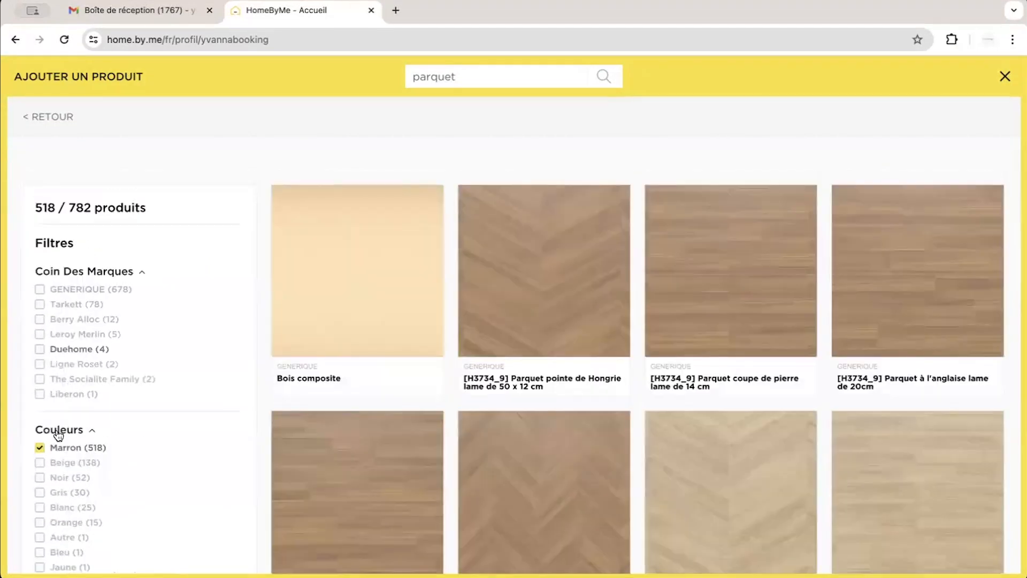
click(53, 466)
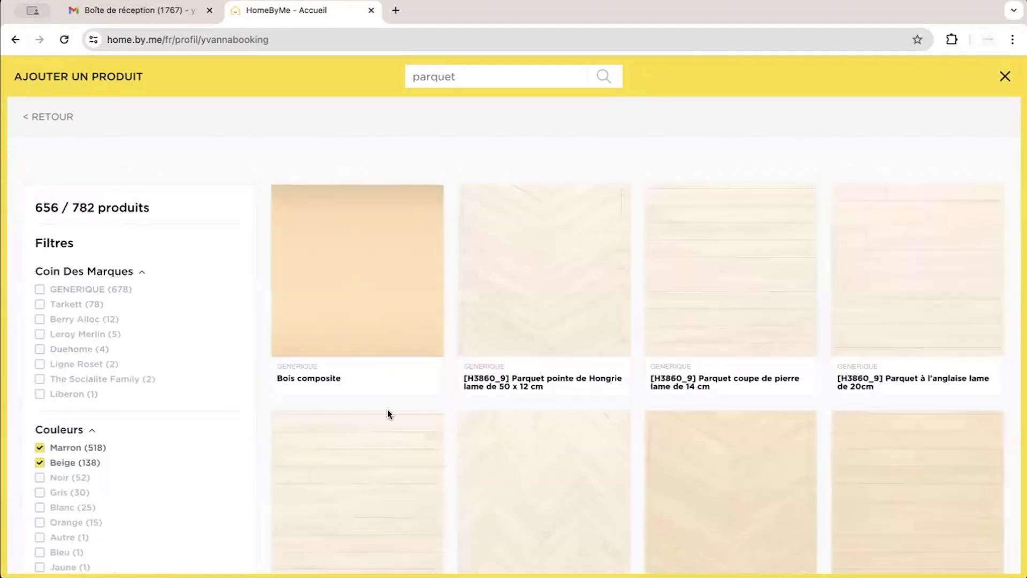
Browse the parquet results filtered to Marron and Beige, comparing plank and herringbone patterns.
scroll(543, 451, down, 10)
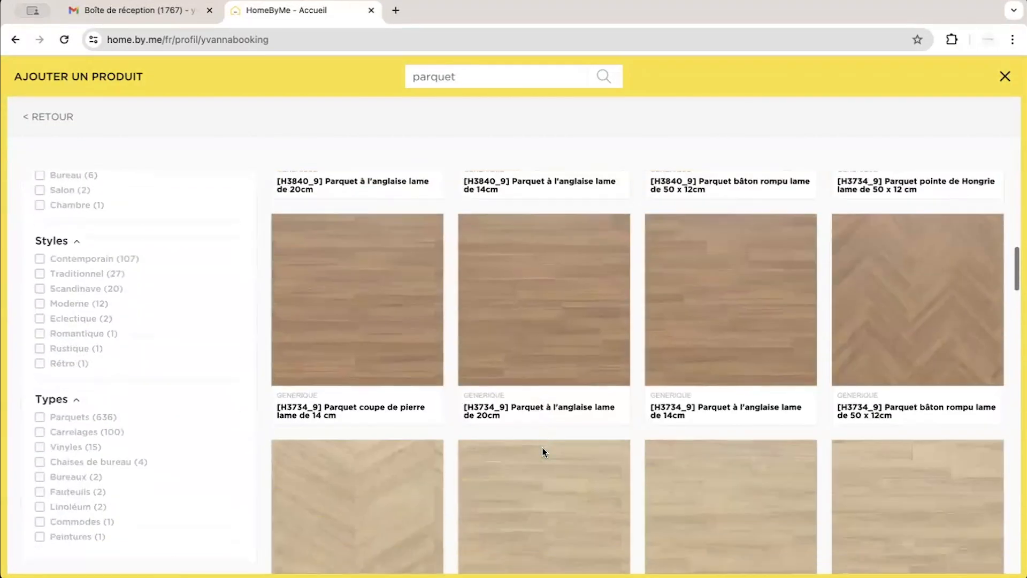
scroll(543, 451, down, 10)
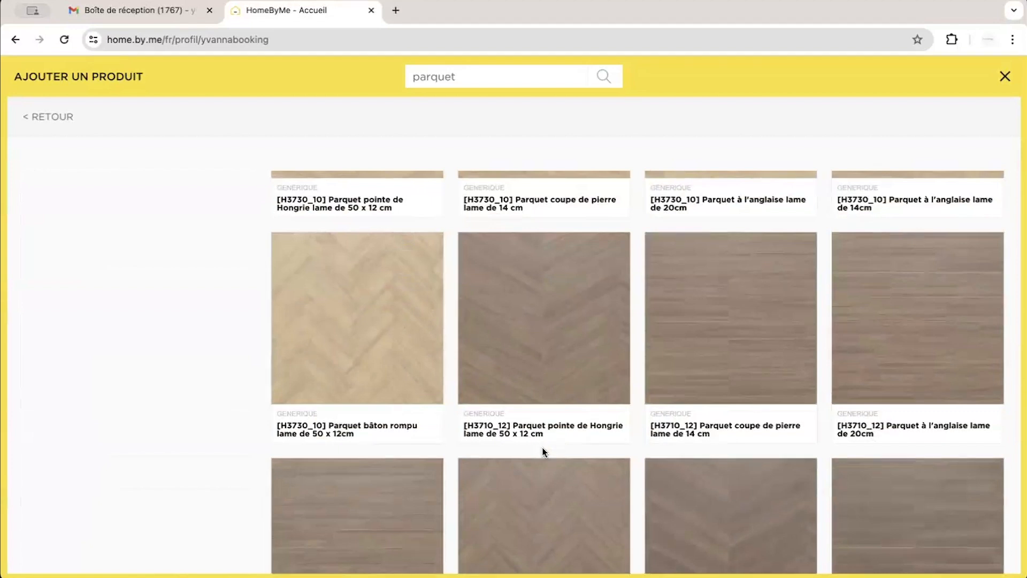
scroll(543, 452, up, 10)
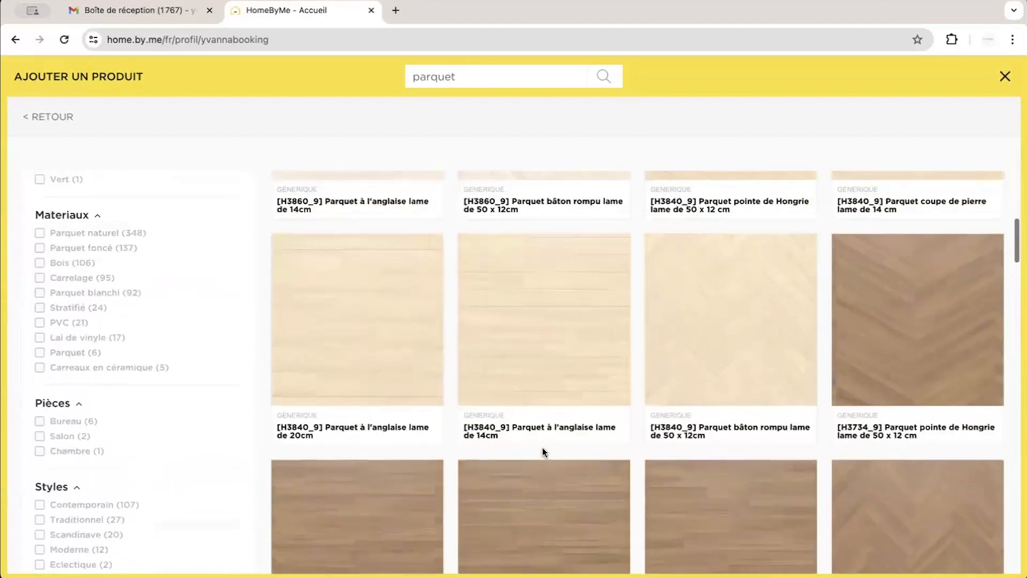
scroll(544, 452, up, 5)
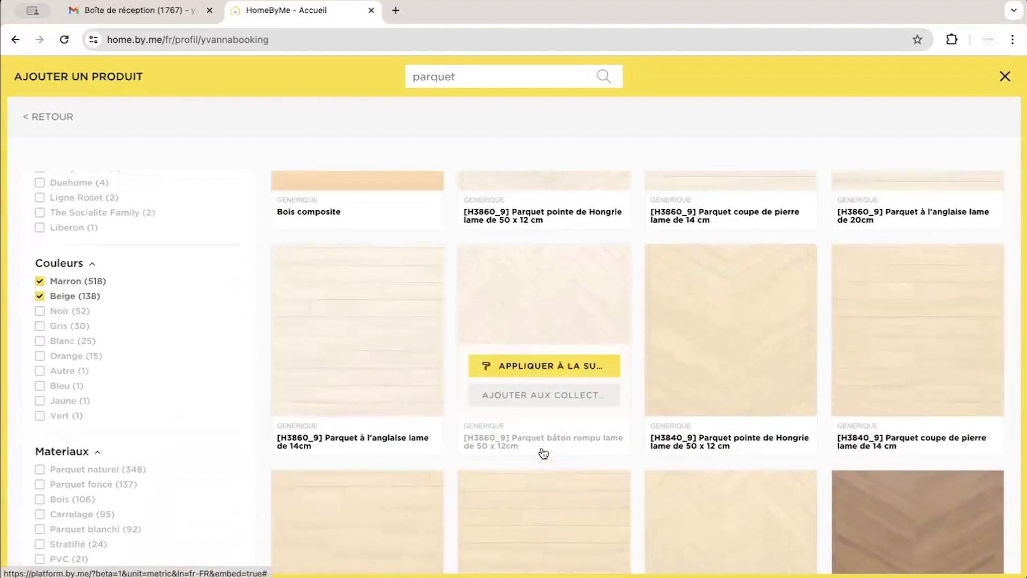
scroll(543, 452, down, 15)
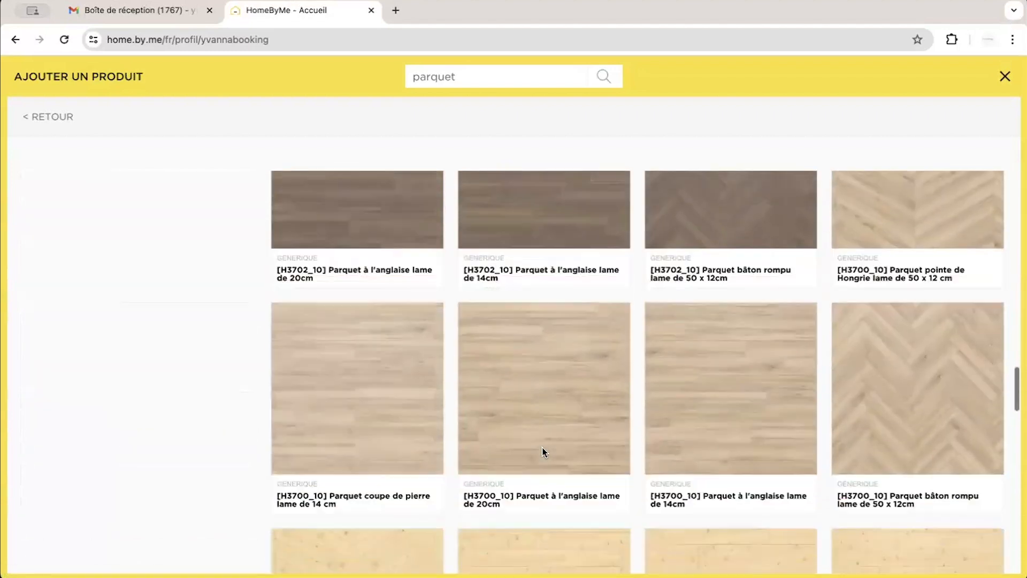
scroll(544, 452, down, 15)
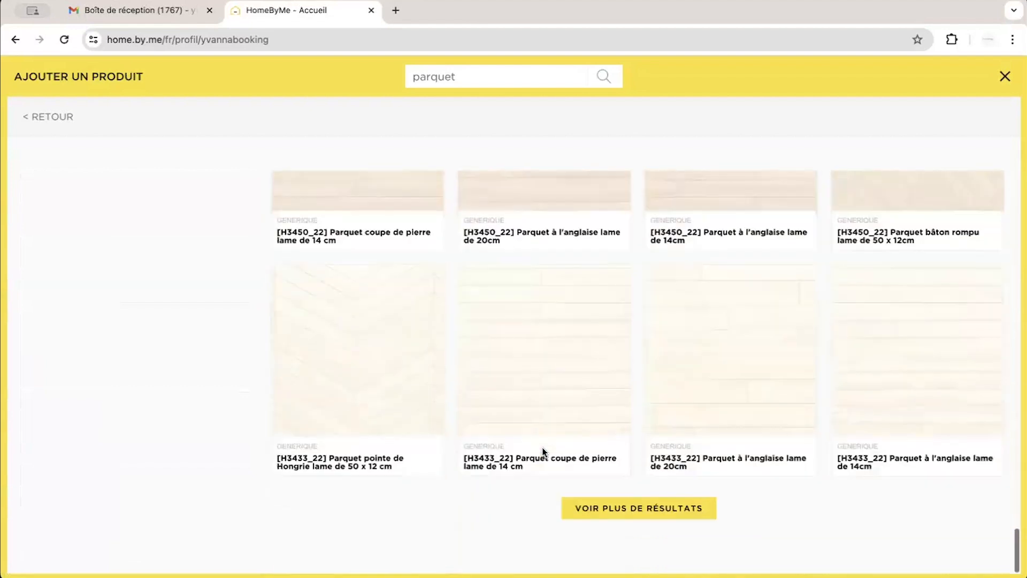
Load more parquet results twice and look through the additional plank, bâton rompu and pointe de Hongrie floors.
click(601, 509)
scroll(602, 507, down, 10)
scroll(601, 505, down, 20)
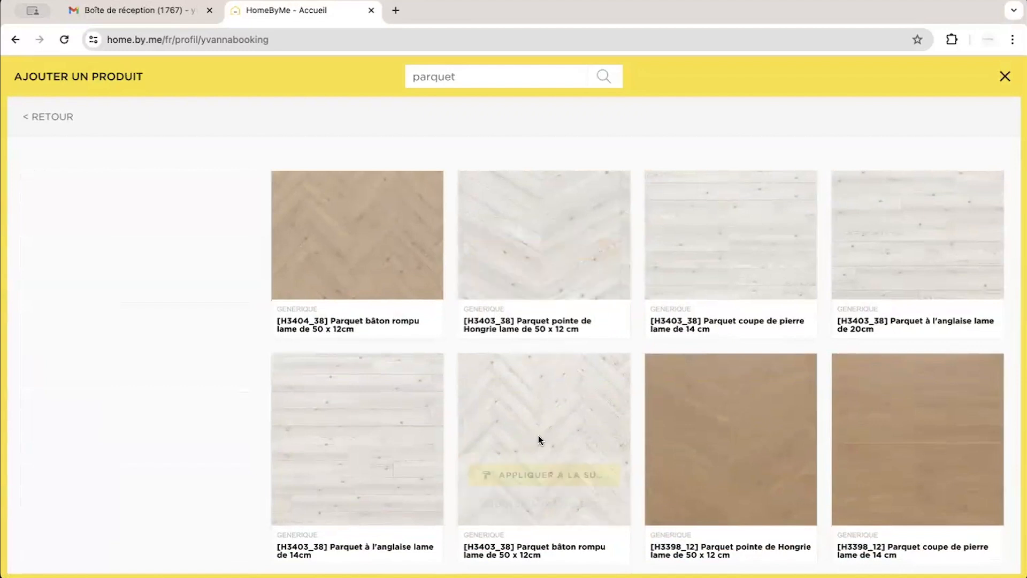
scroll(538, 435, down, 15)
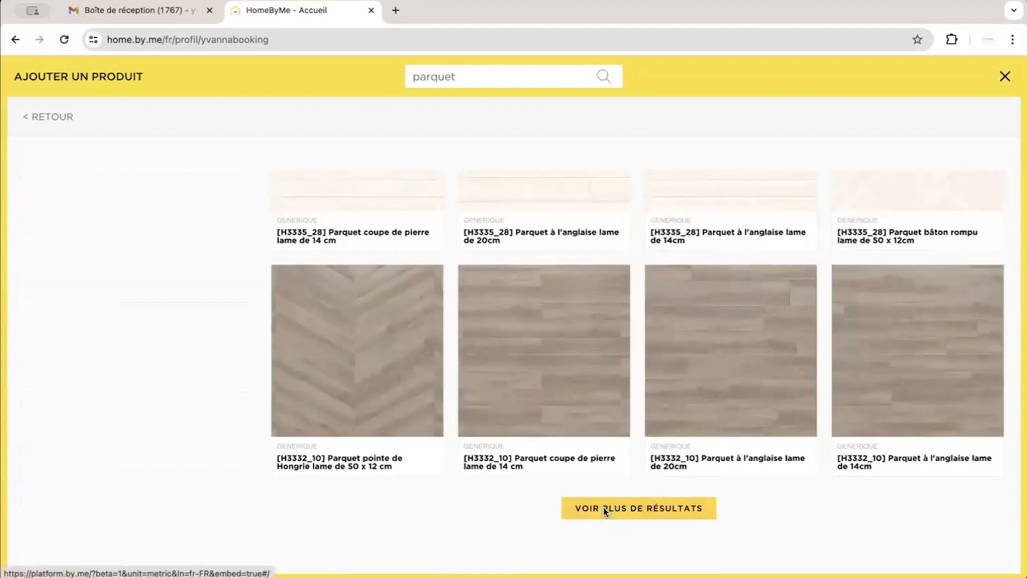
click(603, 507)
scroll(604, 507, down, 15)
scroll(603, 507, down, 20)
scroll(603, 511, down, 2)
scroll(603, 510, up, 3)
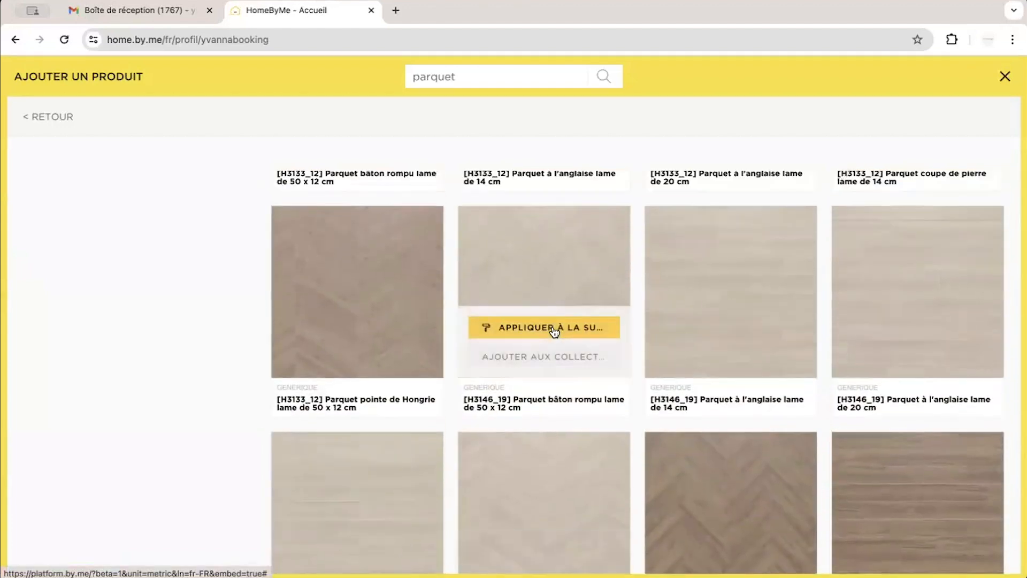
Apply [H3146_19] Parquet bâton rompu lame de 50 x 12 cm to the floor of pièce 1.
click(551, 326)
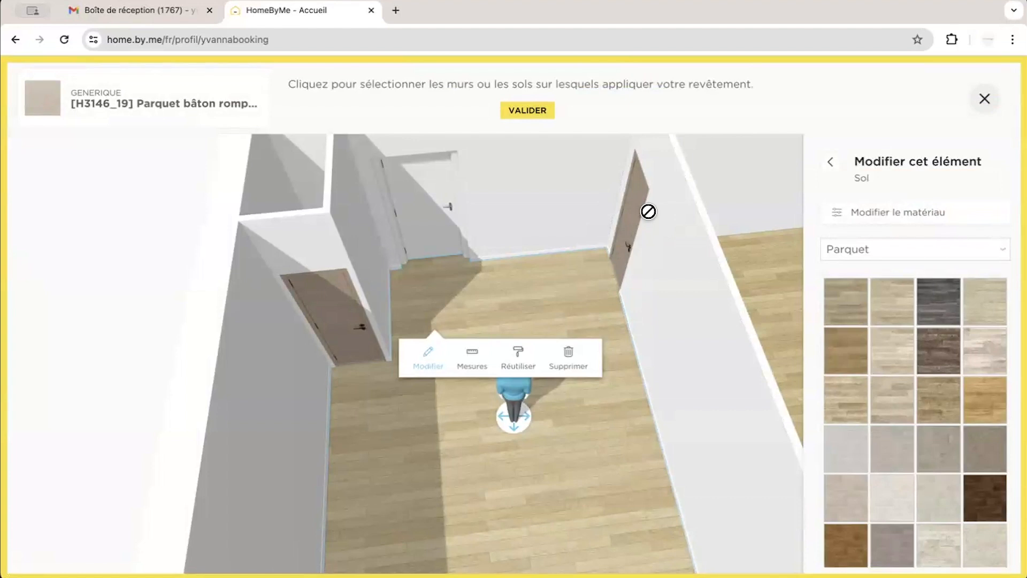
click(546, 290)
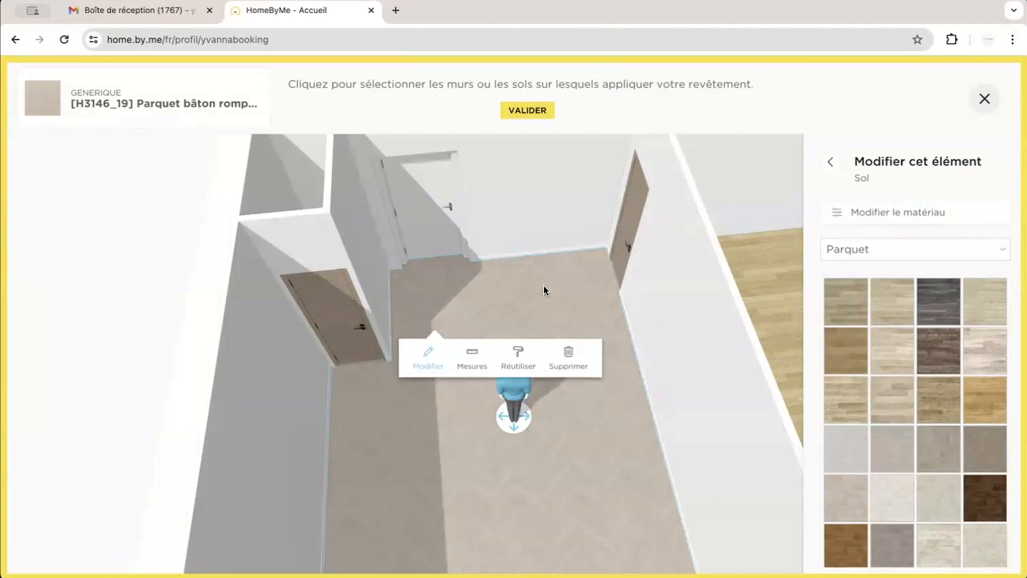
click(520, 111)
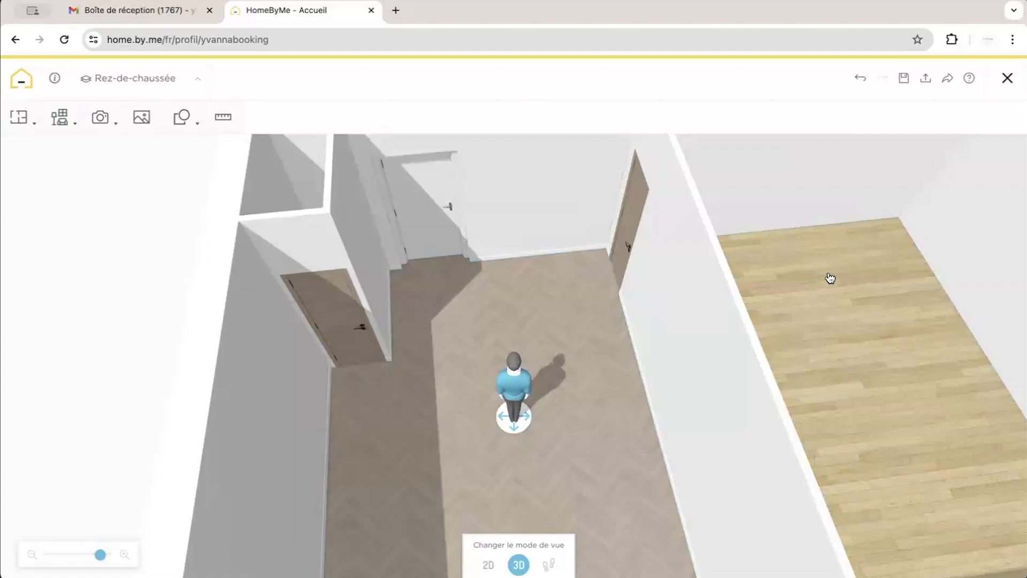
Reuse pièce 1's bâton rompu parquet on the floor of the adjacent room behind the partition.
click(59, 119)
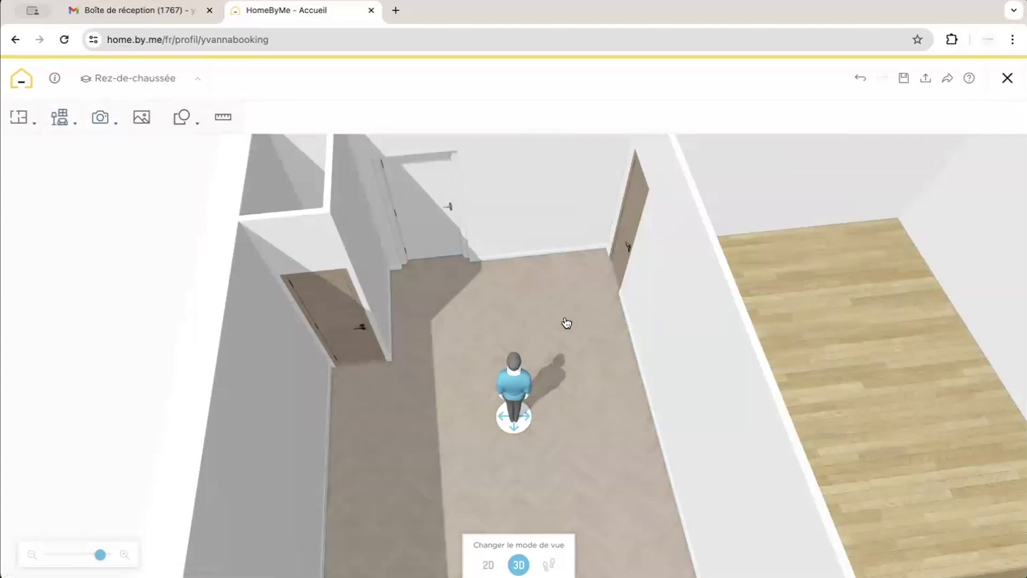
click(570, 326)
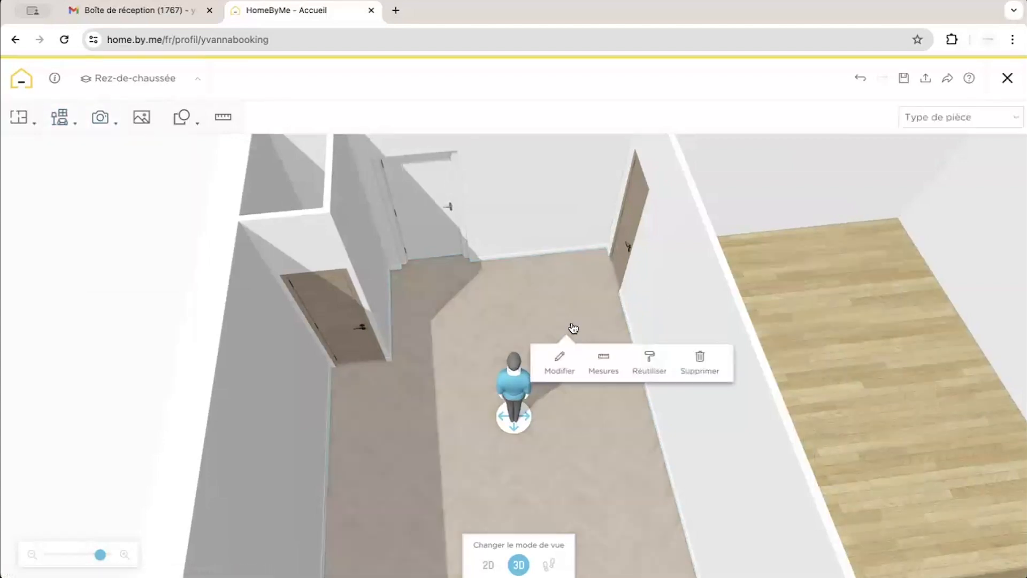
click(651, 370)
click(827, 318)
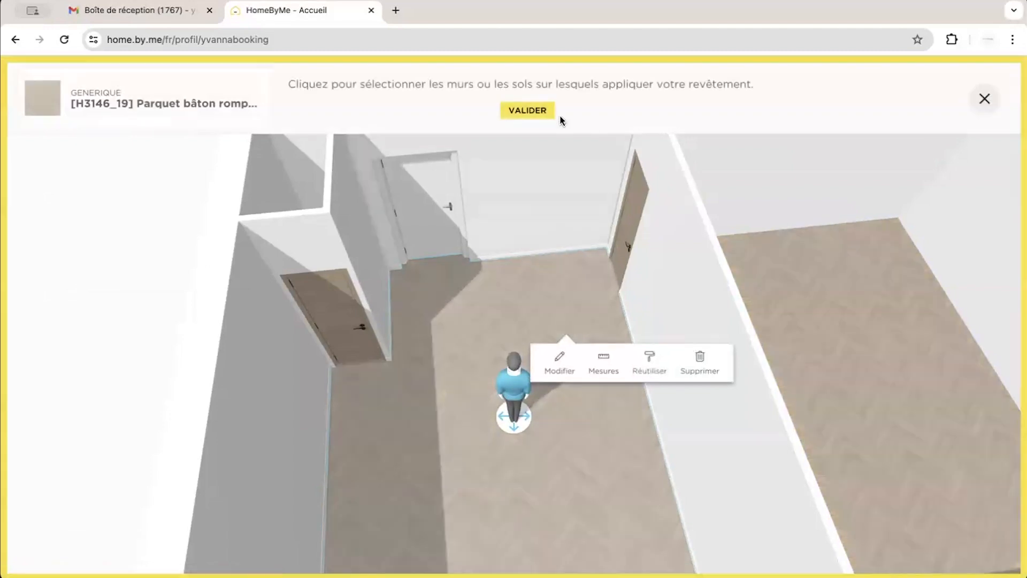
click(543, 110)
Add a skirting board (Plinthe) to the adjacent room that has the reused parquet.
drag(514, 396, 800, 340)
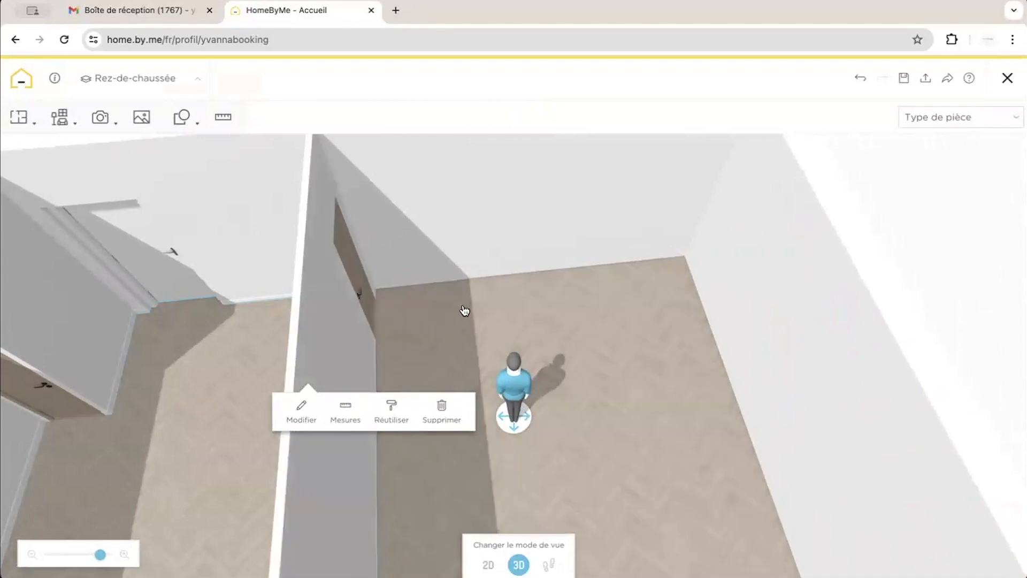
click(537, 301)
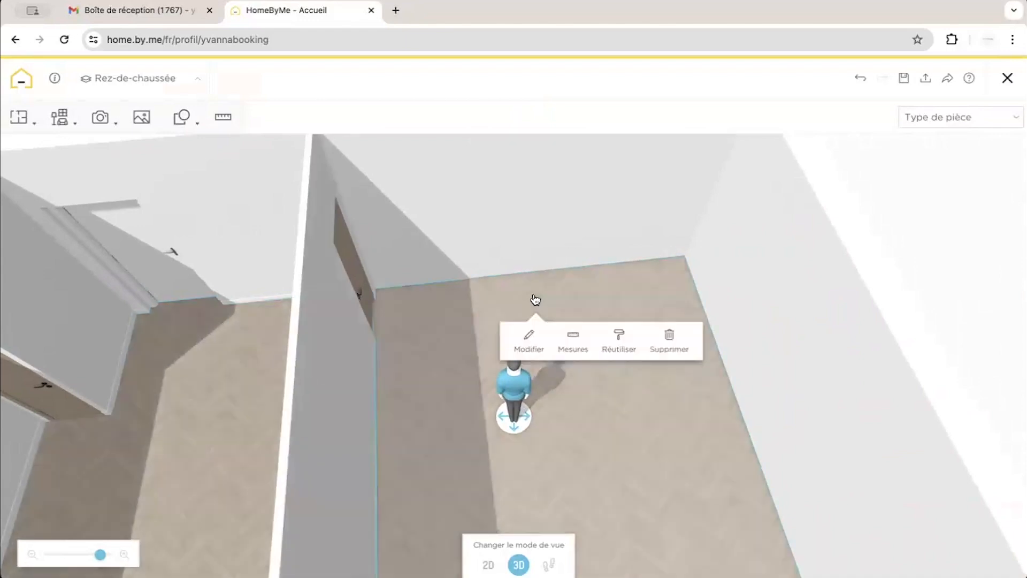
click(526, 355)
scroll(905, 447, down, 3)
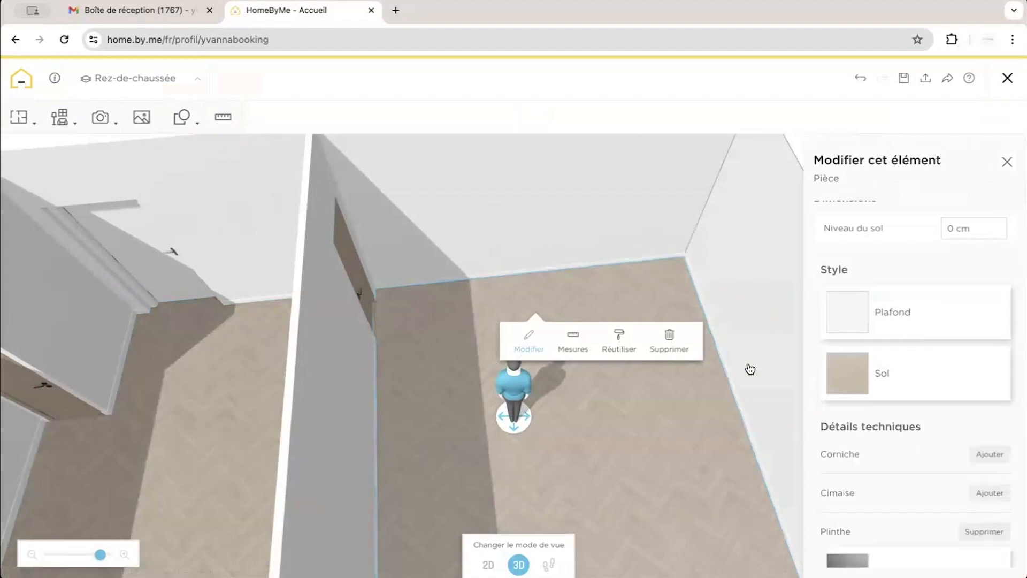
scroll(883, 530, down, 2)
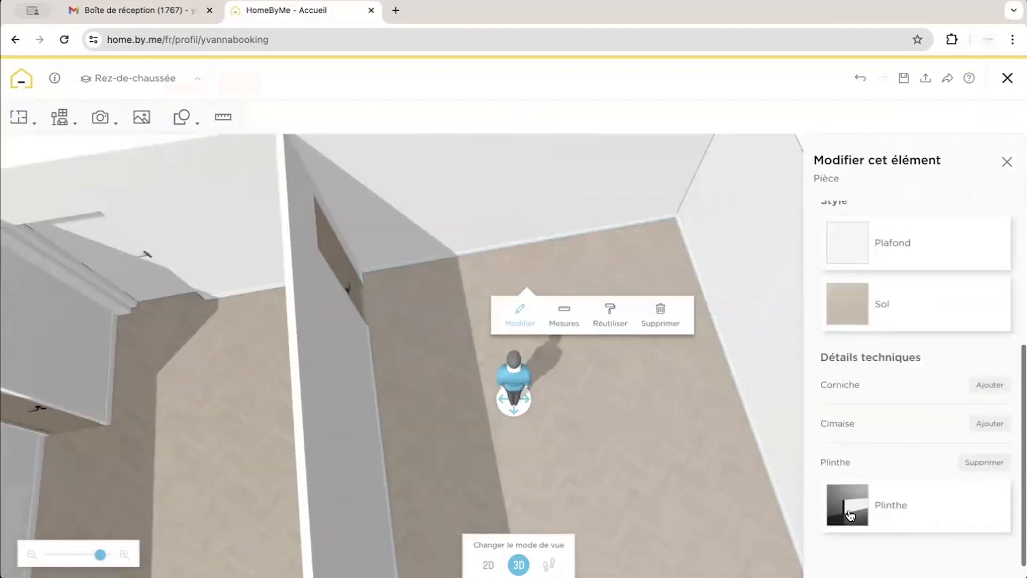
Examine the adjacent room's skirting board settings and the available skirting types.
click(850, 515)
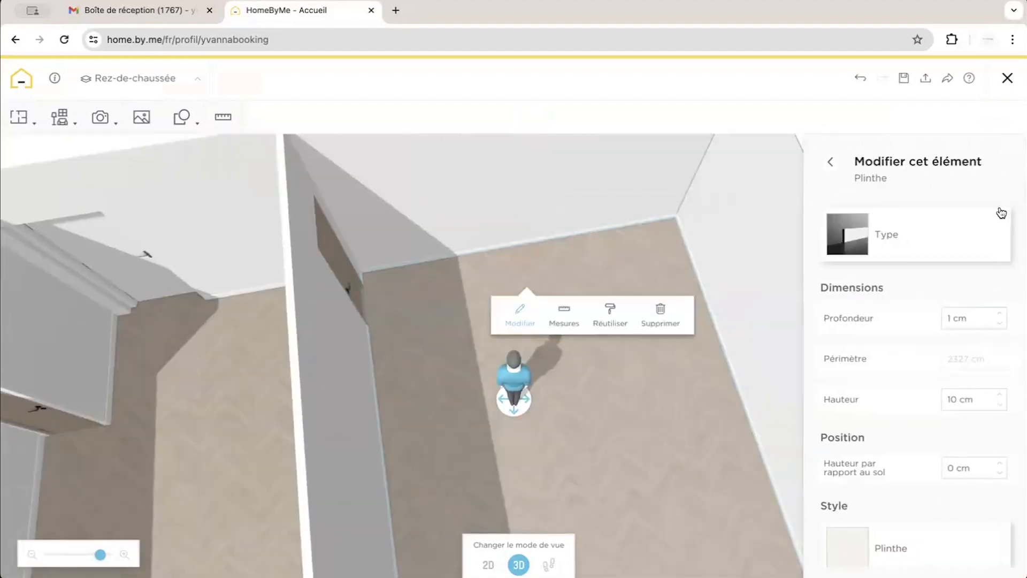
click(829, 163)
click(862, 517)
click(856, 234)
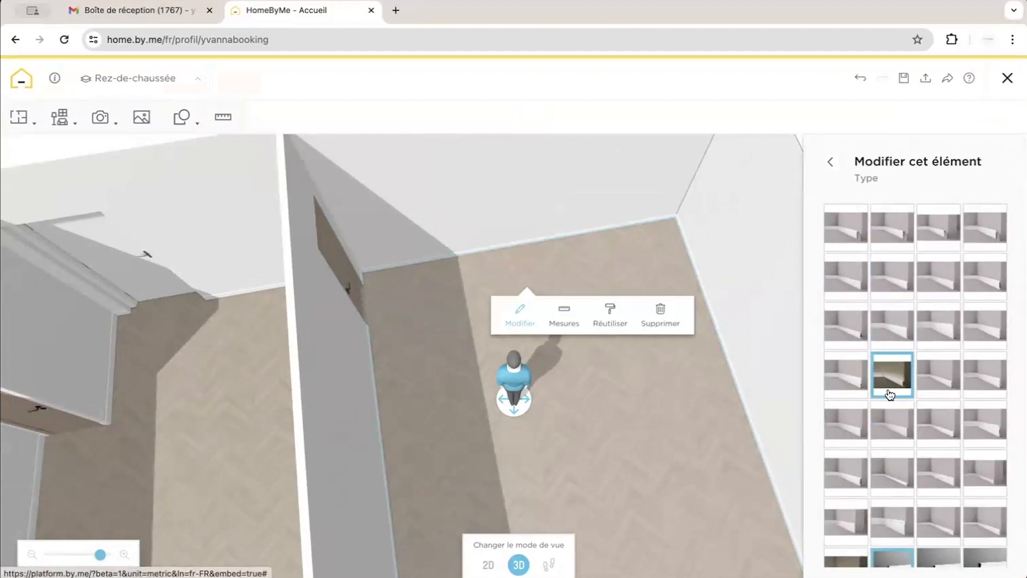
click(846, 292)
Browse the Peinture mat and Bois finishes for the adjacent room's skirting board.
scroll(921, 435, down, 1)
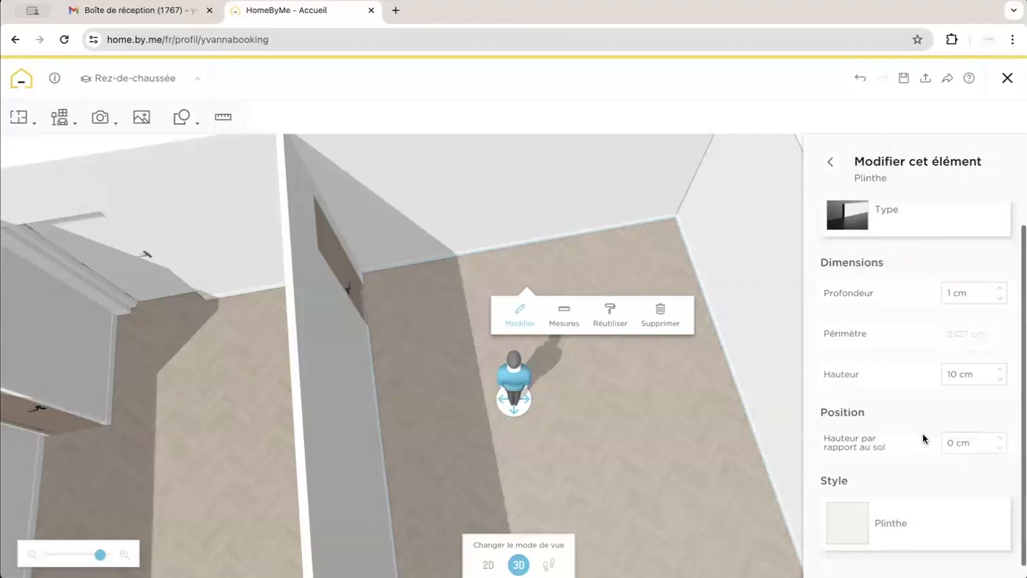
click(843, 532)
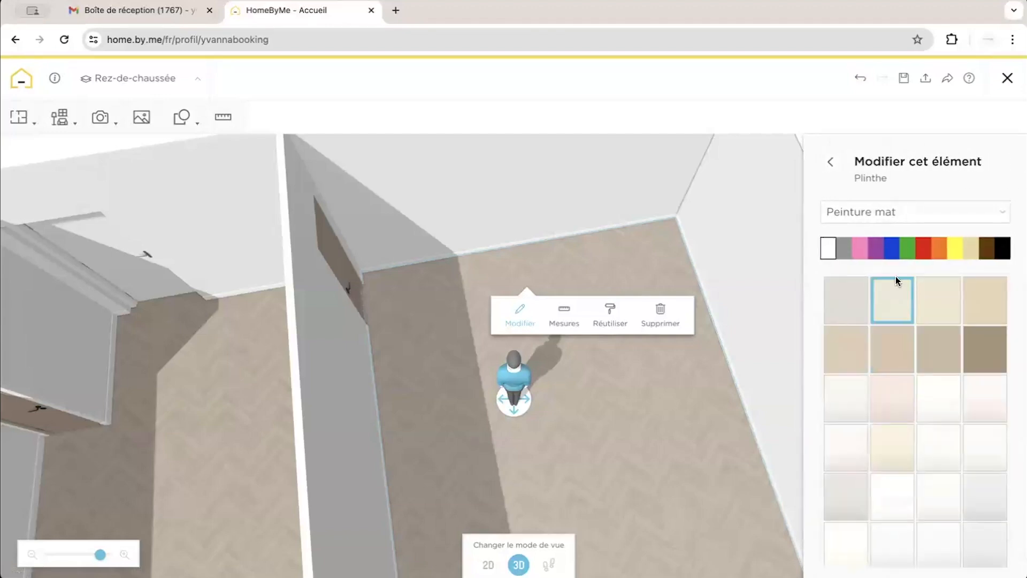
click(883, 214)
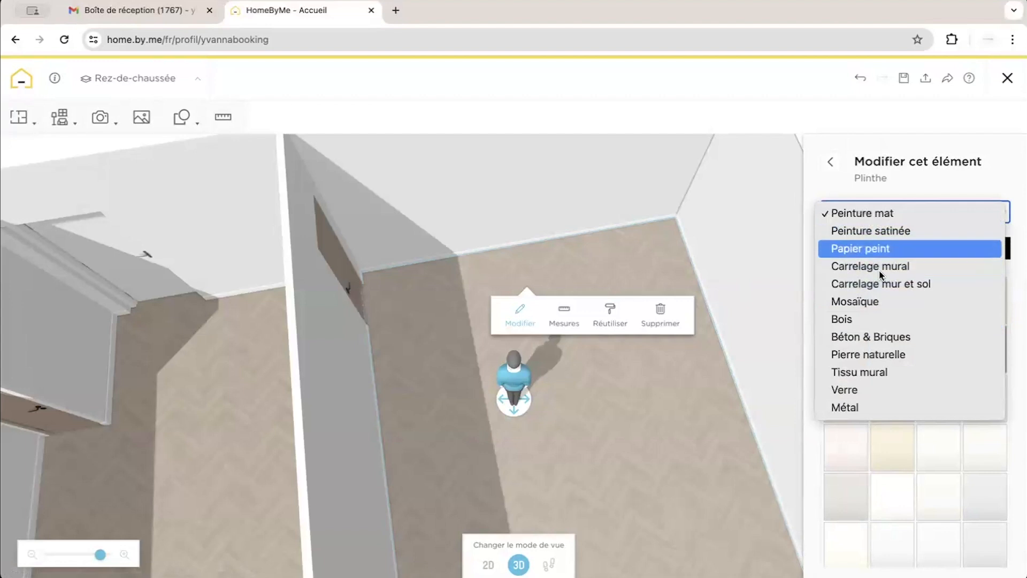
click(868, 320)
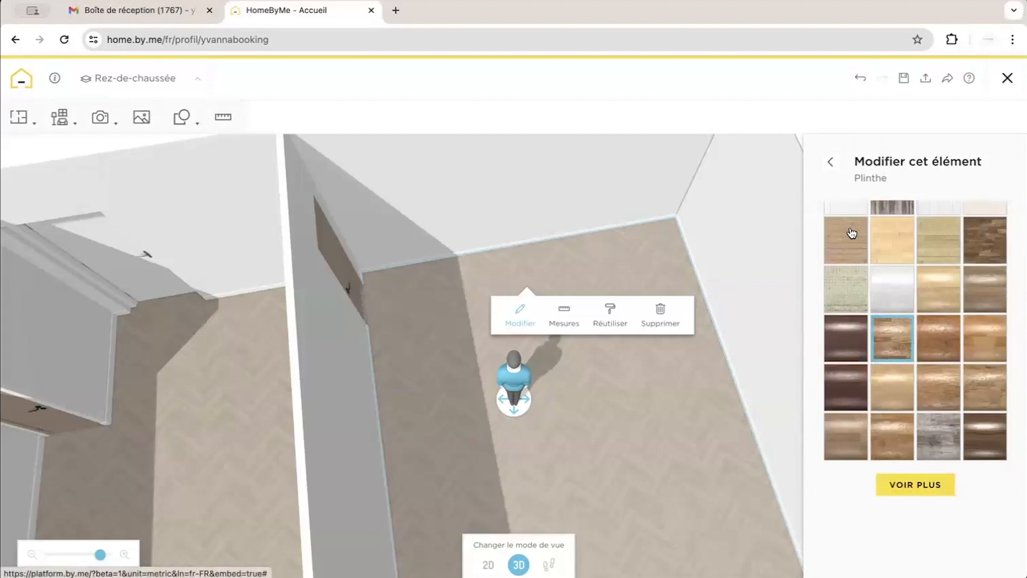
click(830, 161)
View the room from the opposite side and search the Construire product catalogue for "radiateur".
drag(758, 250, 340, 268)
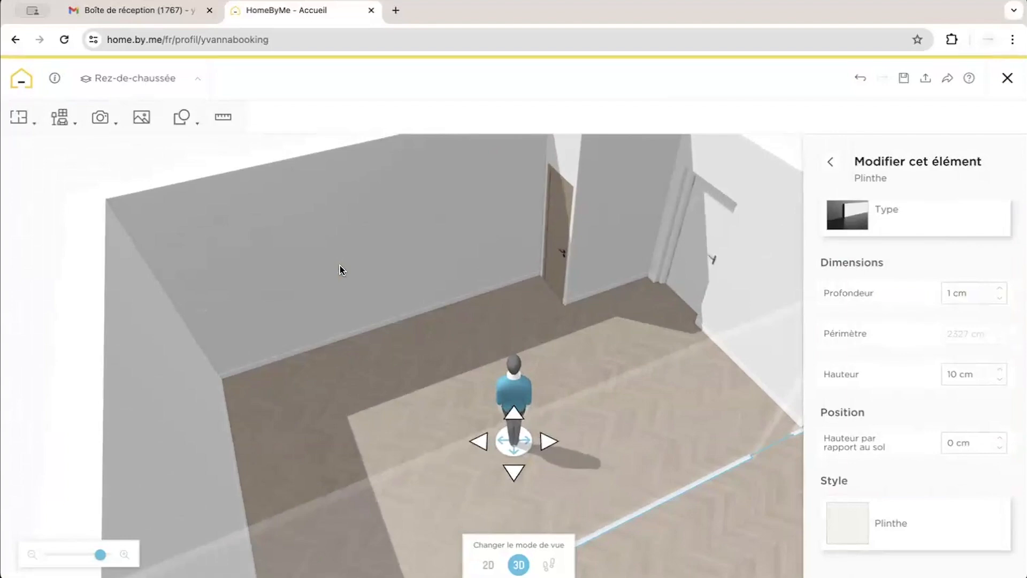
drag(340, 268, 445, 249)
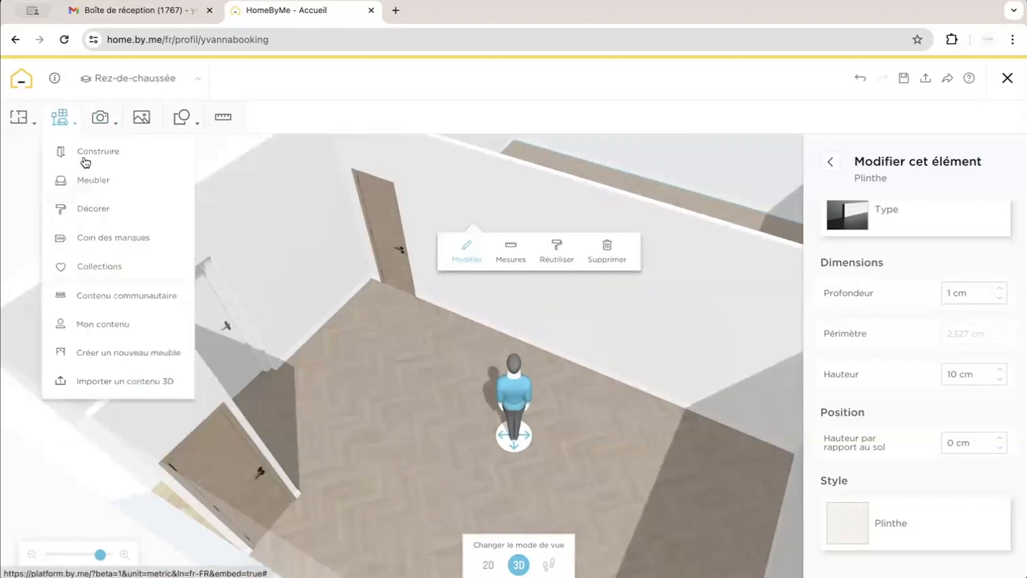
mouse_move(64, 127)
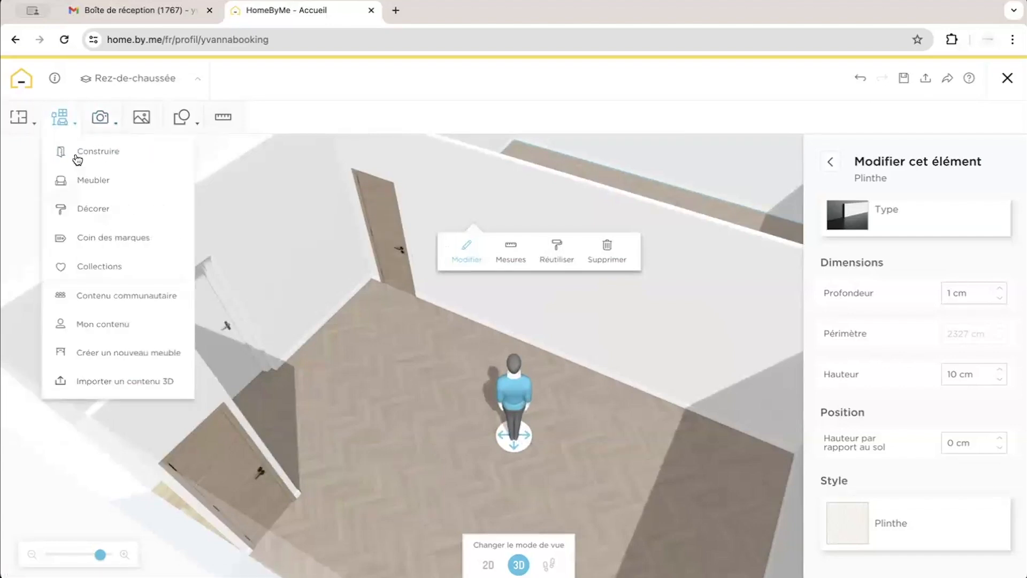
click(76, 153)
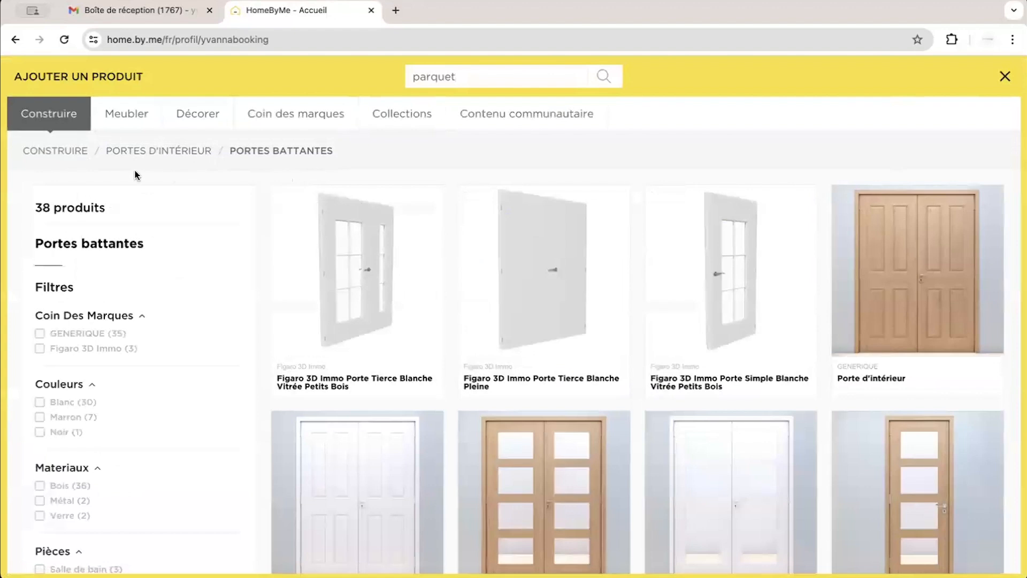
click(75, 156)
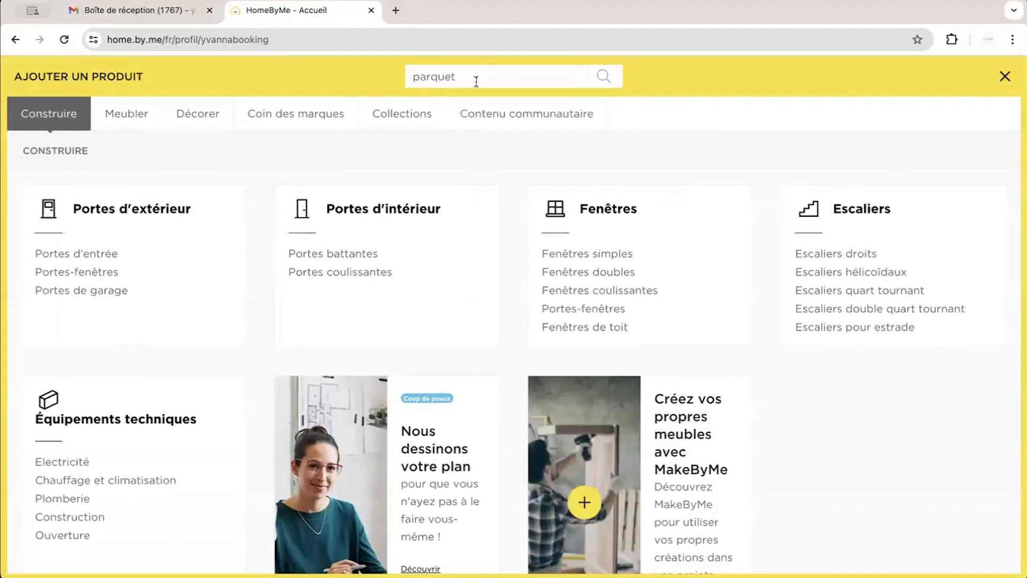
double_click(405, 77)
text(radiateur)
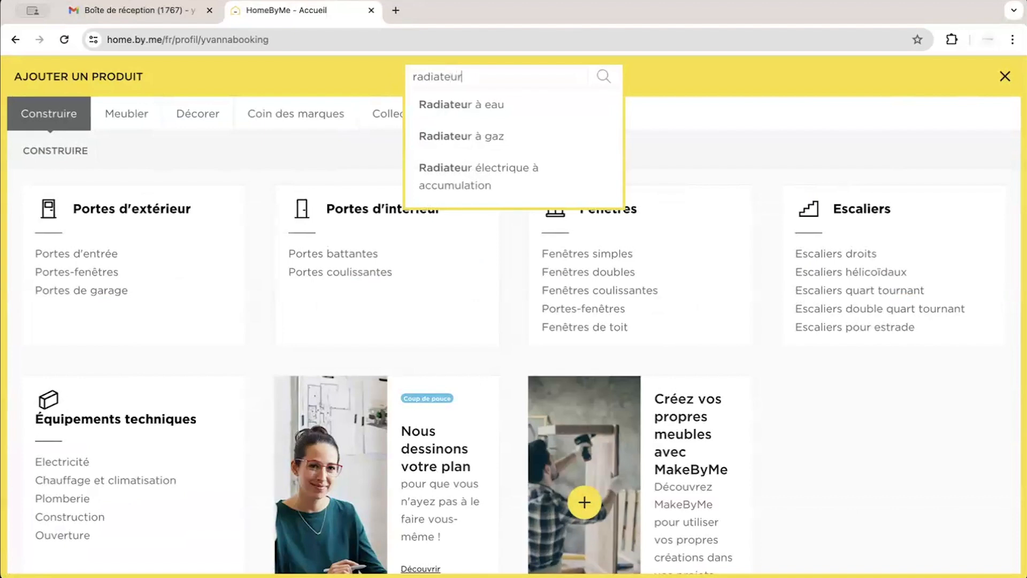
key(Return)
Browse the radiateur results and compare the generic wall-mounted models.
scroll(381, 289, down, 20)
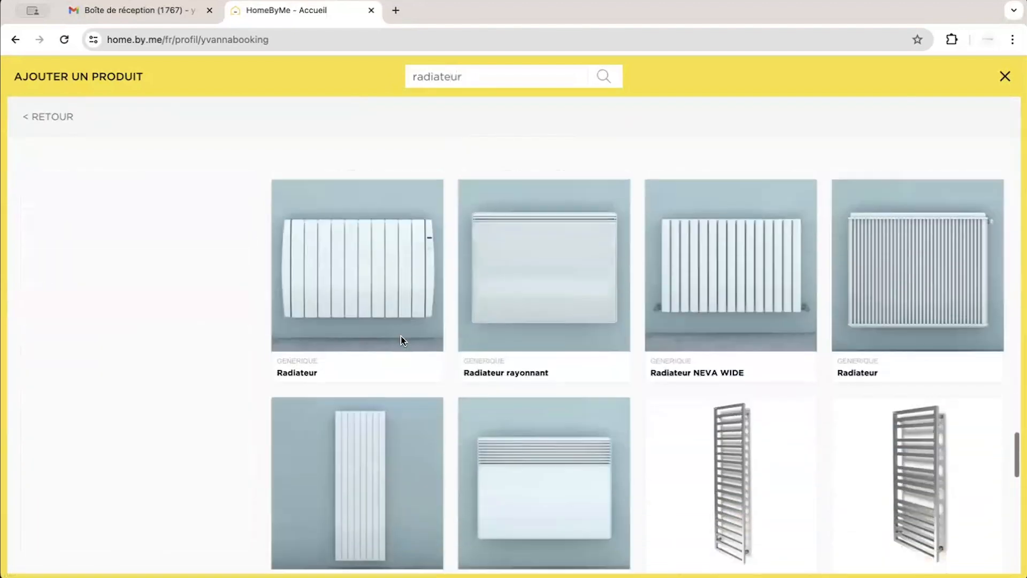
scroll(403, 341, up, 3)
scroll(402, 340, down, 1)
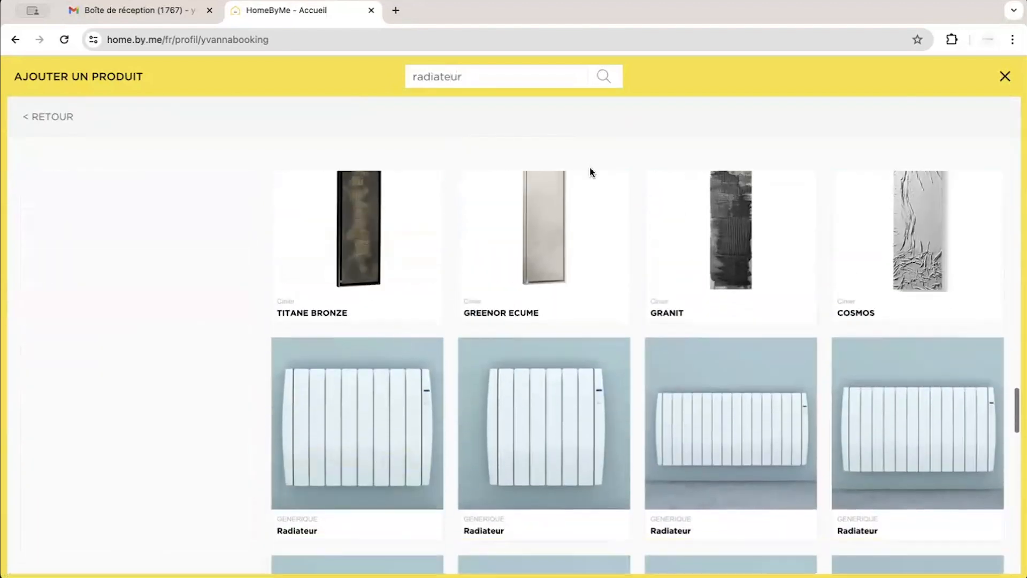
scroll(564, 380, down, 10)
scroll(564, 381, up, 7)
scroll(564, 380, up, 2)
scroll(564, 380, down, 3)
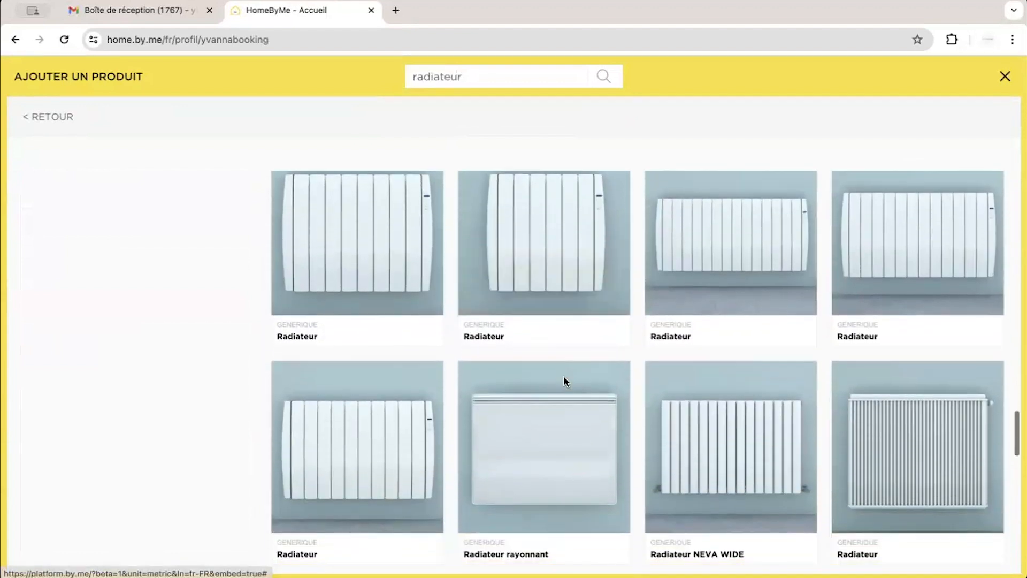
scroll(564, 376, down, 1)
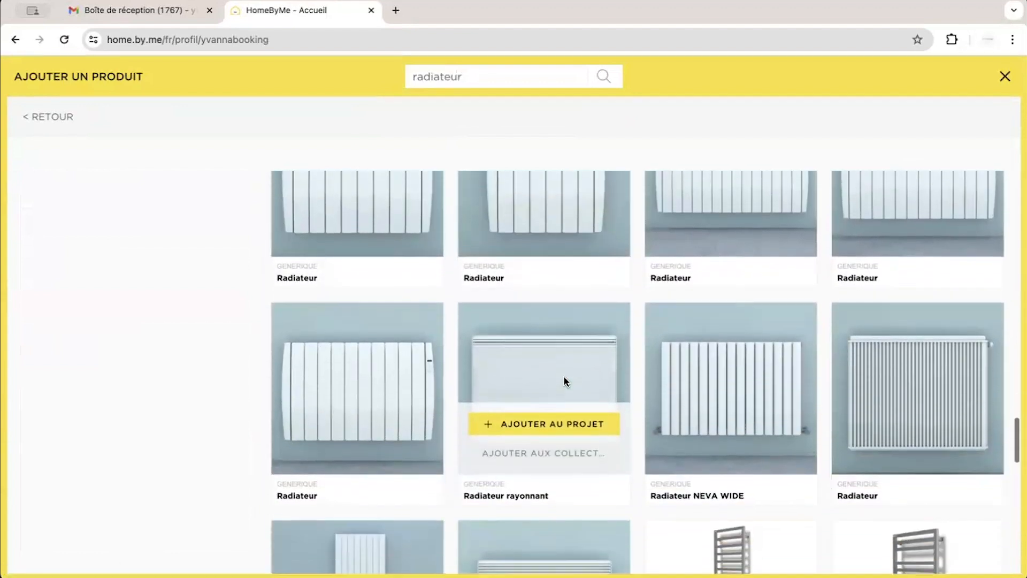
Place the generic Radiateur FASSANE on the far wall near the room corner and raise it above the floor.
click(544, 424)
drag(384, 327, 282, 314)
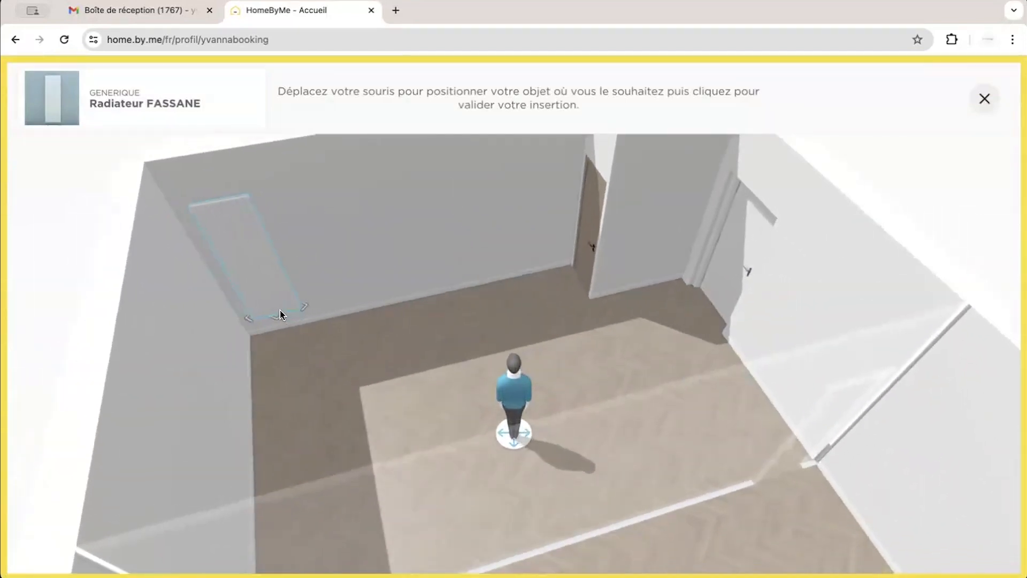
click(298, 319)
drag(522, 256, 525, 243)
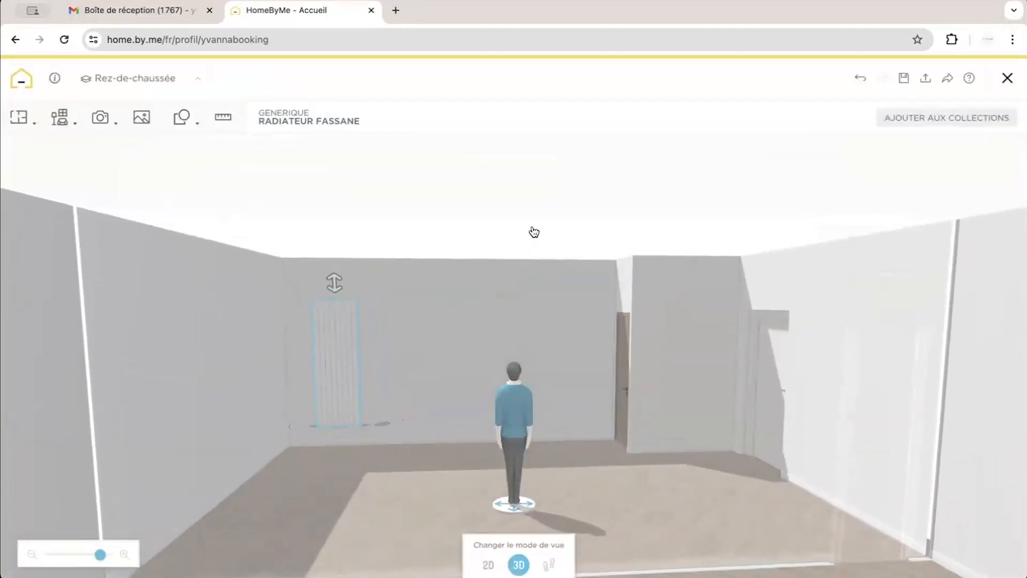
click(361, 271)
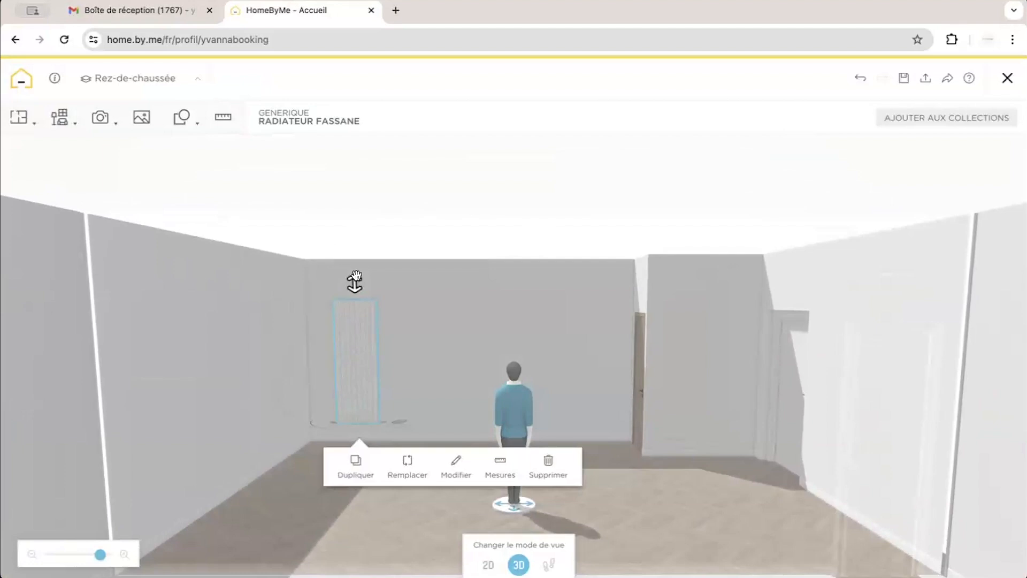
drag(354, 282, 387, 264)
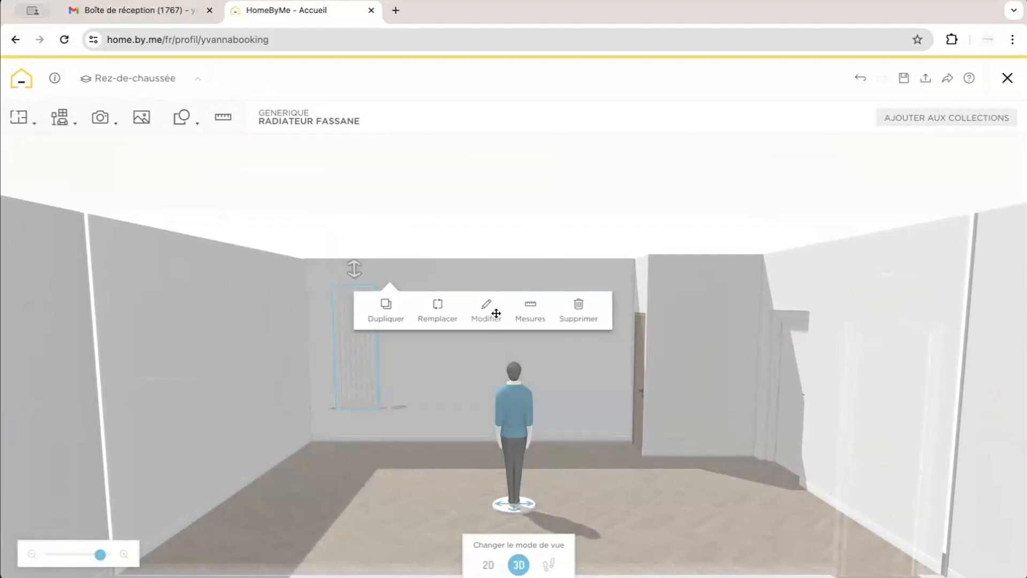
Set the radiator's distances to 15 cm above the floor and 10 cm from the adjacent side wall.
click(534, 313)
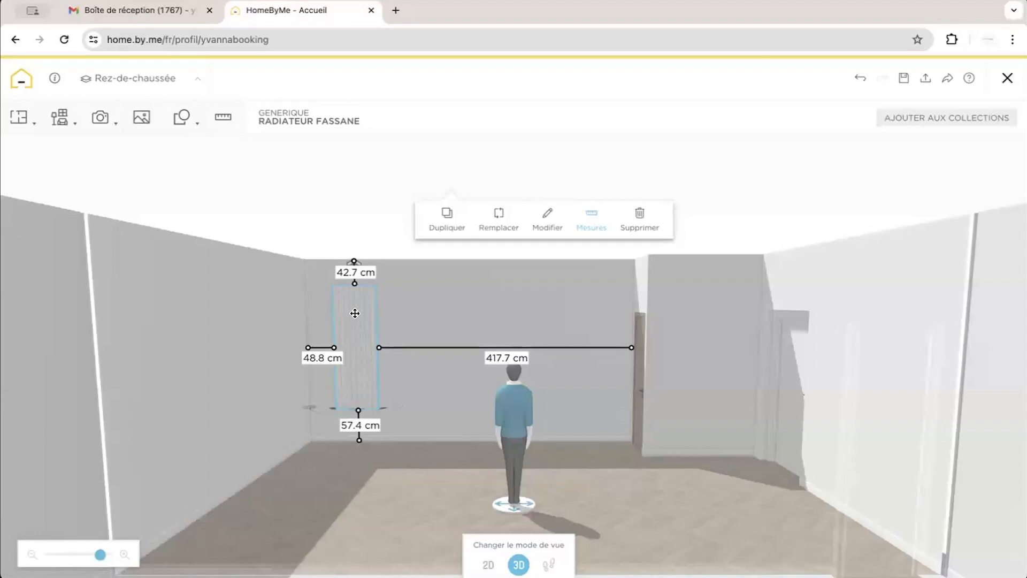
click(359, 425)
text(15)
key(Return)
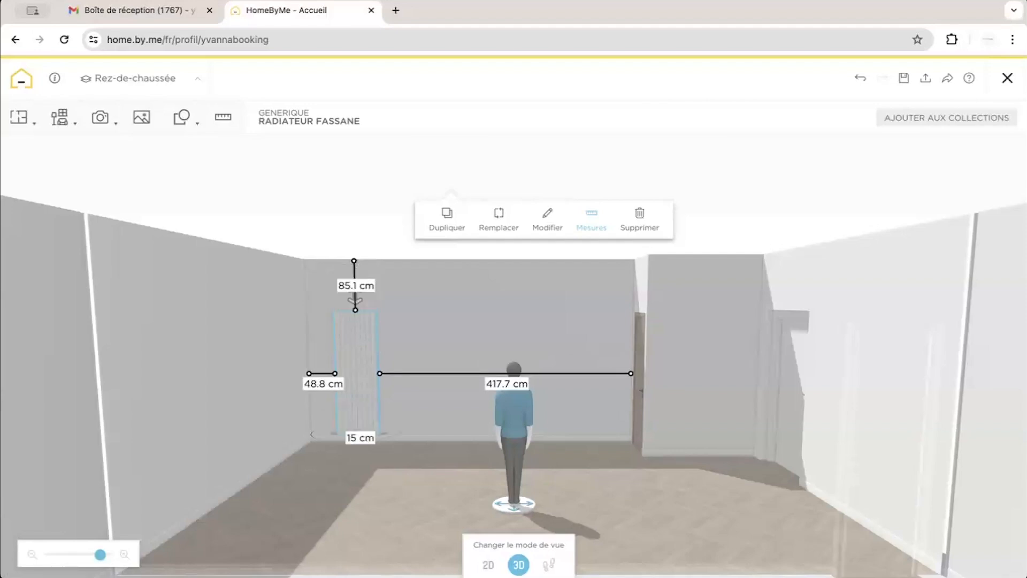
click(315, 380)
text(10)
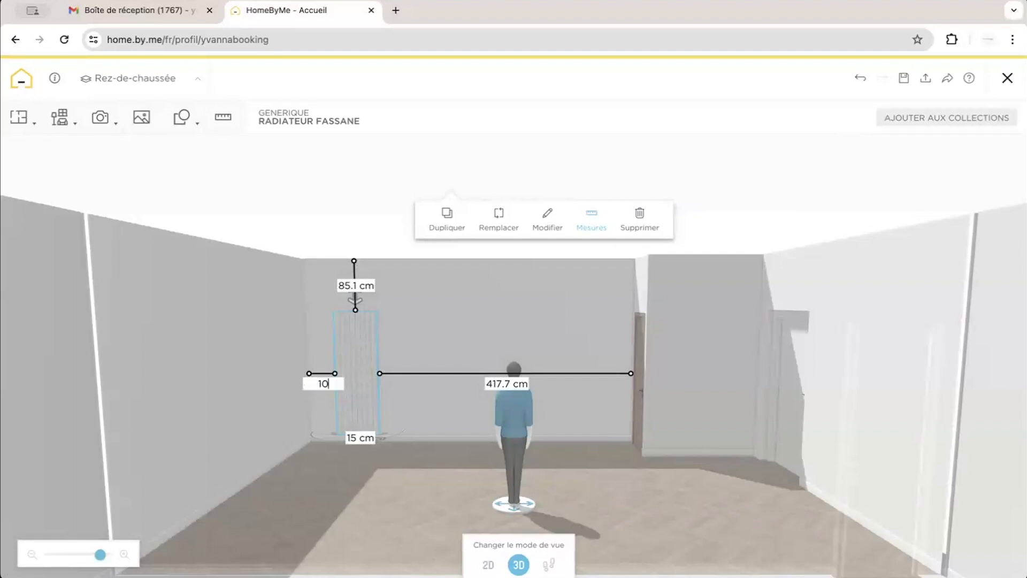
key(Return)
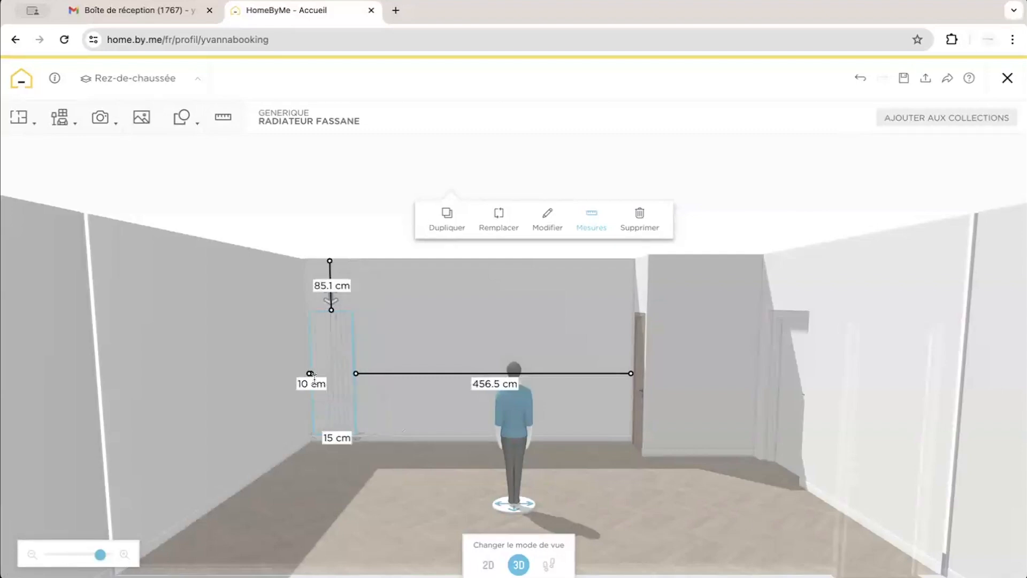
Examine the radiator's position against the wall in the 2D plan and in the 3D view.
drag(319, 193, 340, 299)
click(488, 565)
drag(411, 349, 484, 260)
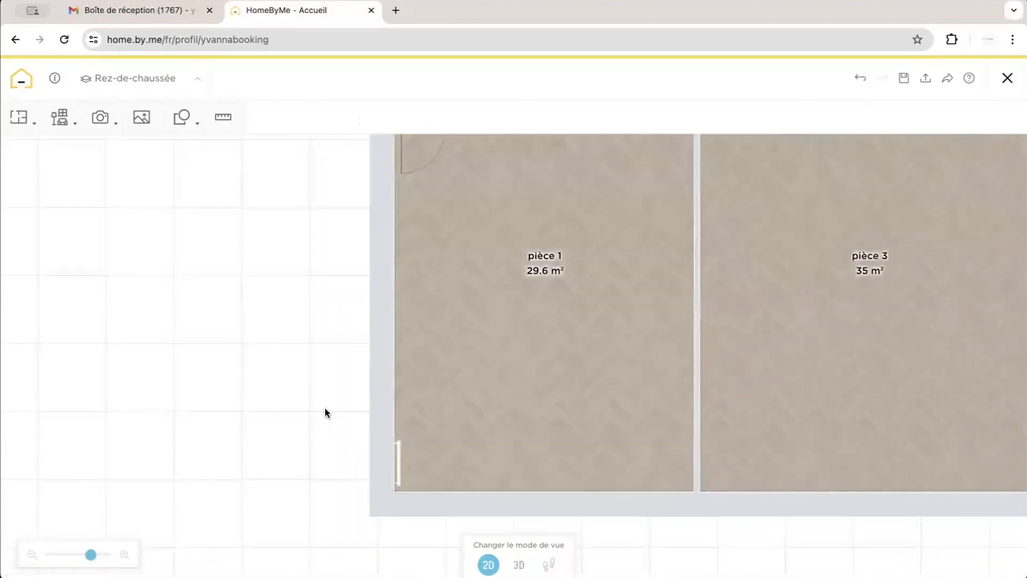
drag(91, 554, 106, 554)
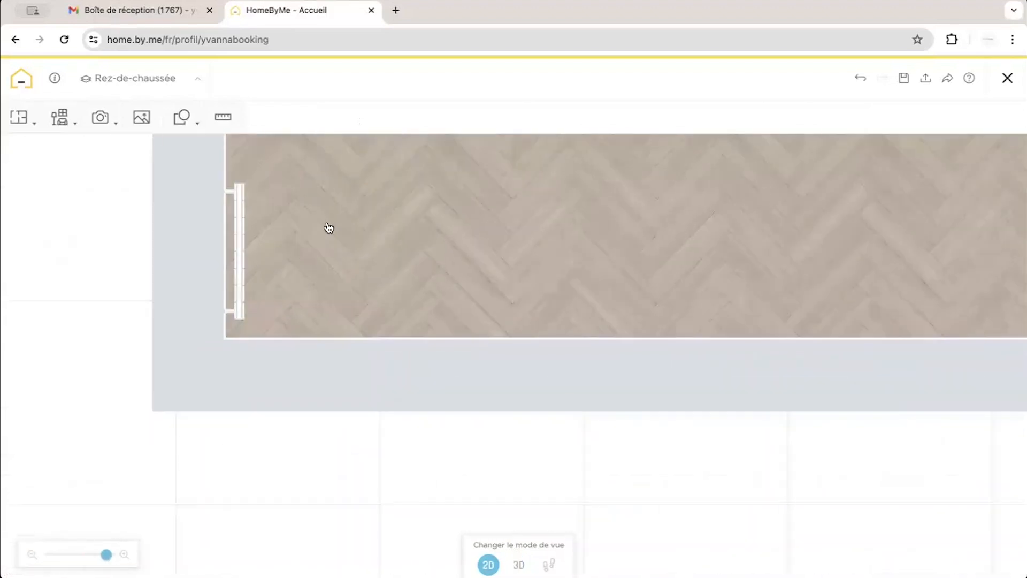
drag(328, 226, 397, 226)
click(313, 240)
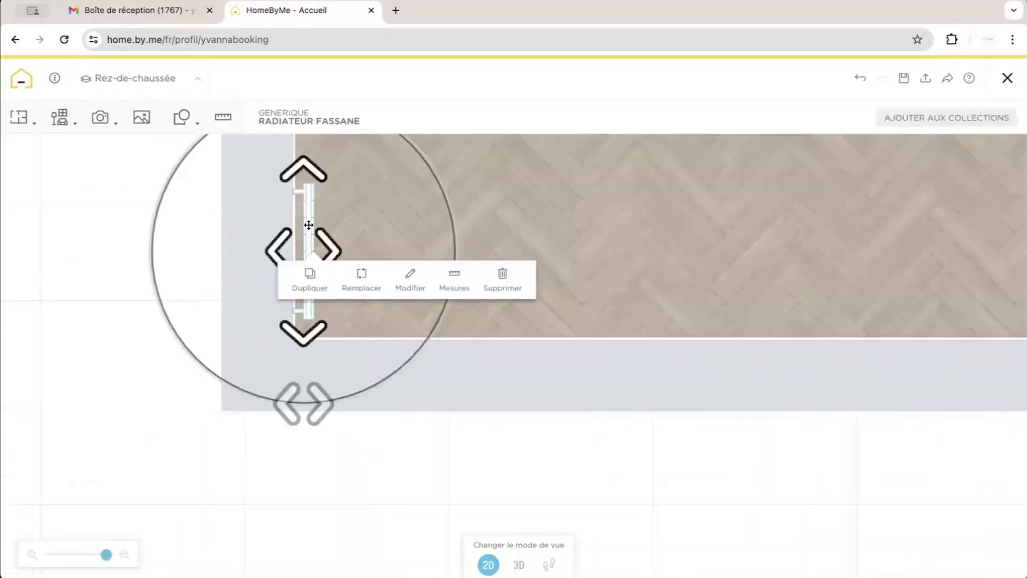
click(519, 565)
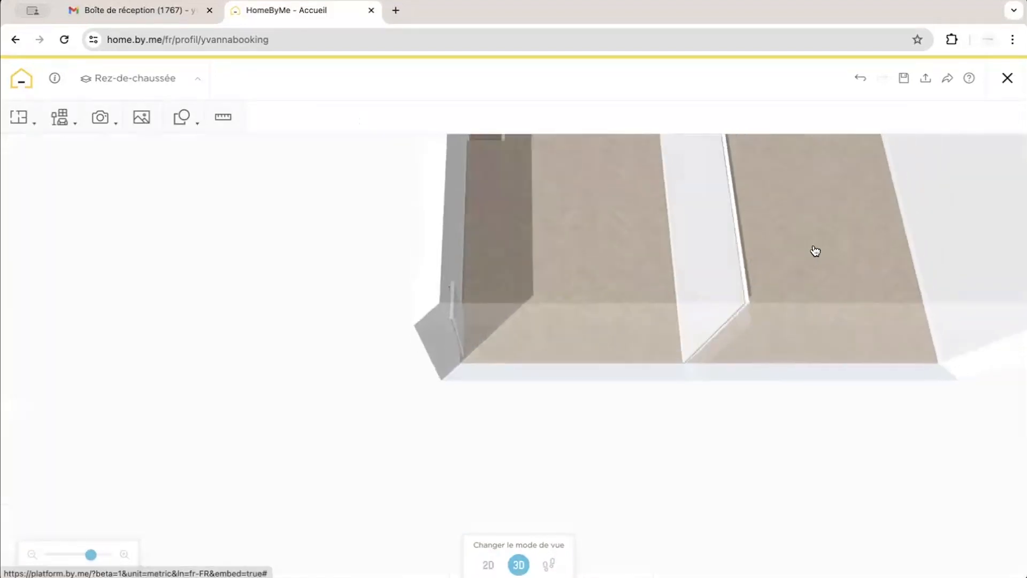
drag(903, 243, 777, 224)
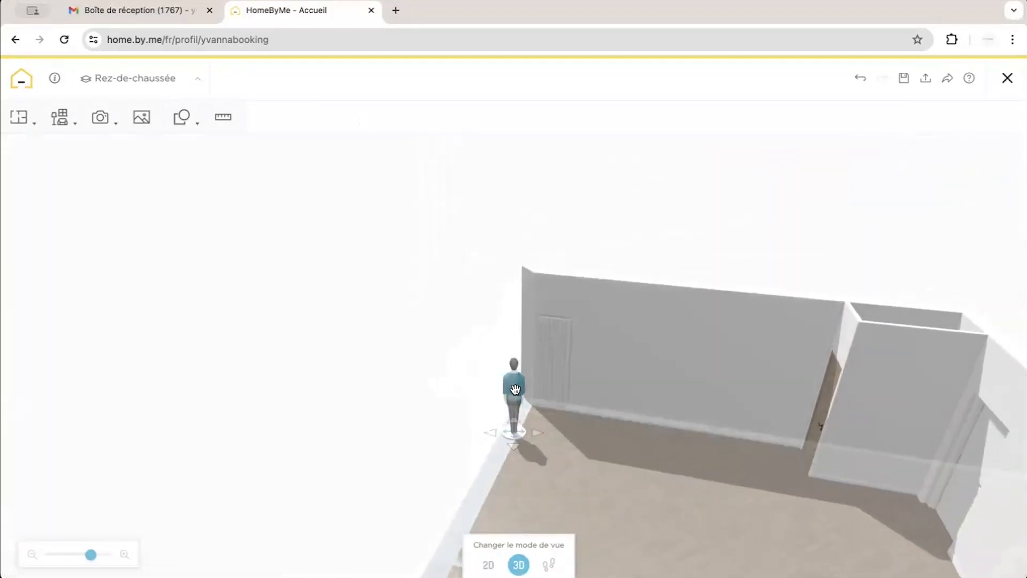
drag(603, 435, 757, 171)
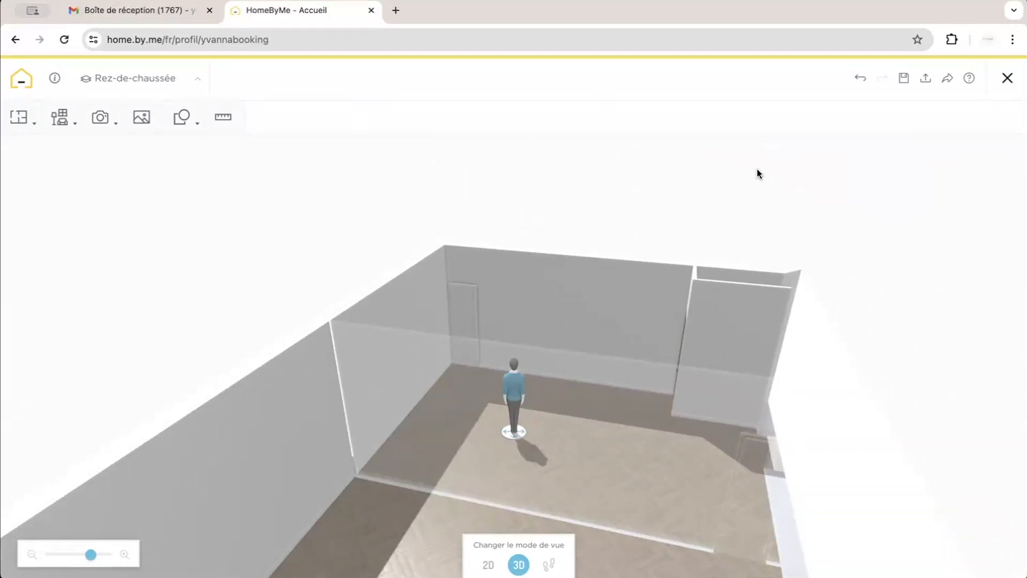
Search the Meubler product catalogue for "carrelage".
drag(686, 190, 298, 289)
click(60, 118)
click(115, 181)
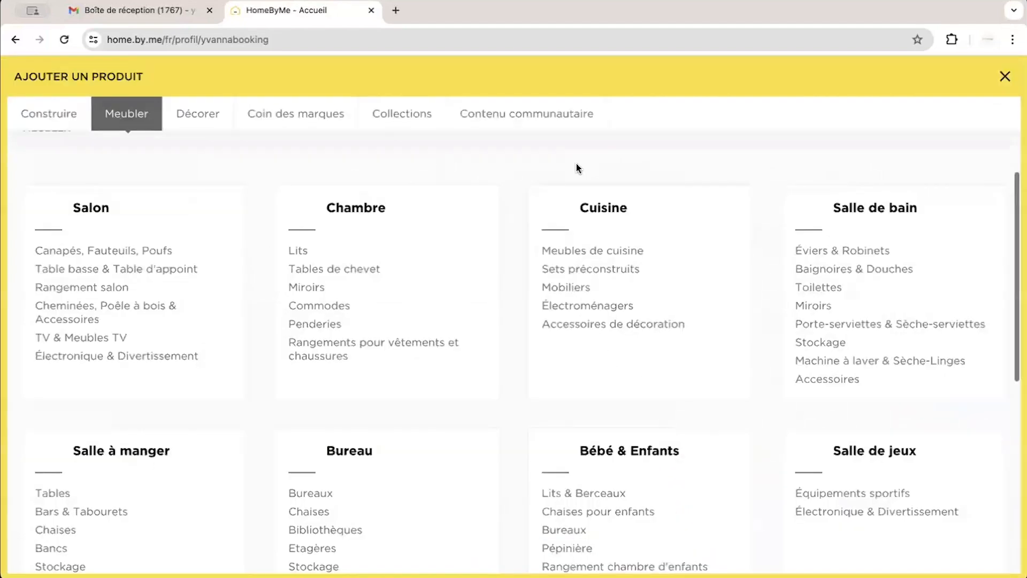
click(527, 76)
text(radiateur)
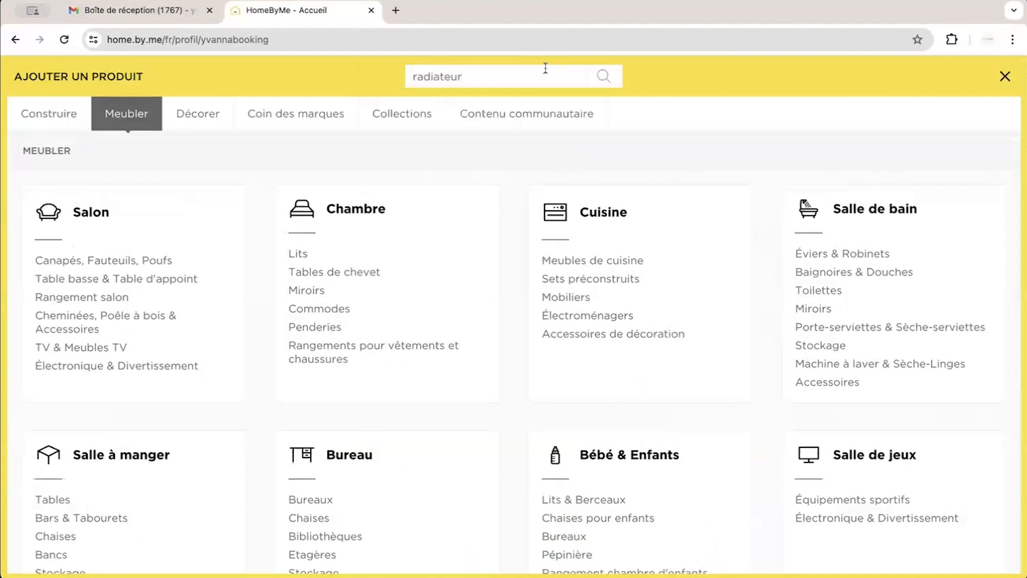
double_click(438, 76)
text(carrelage)
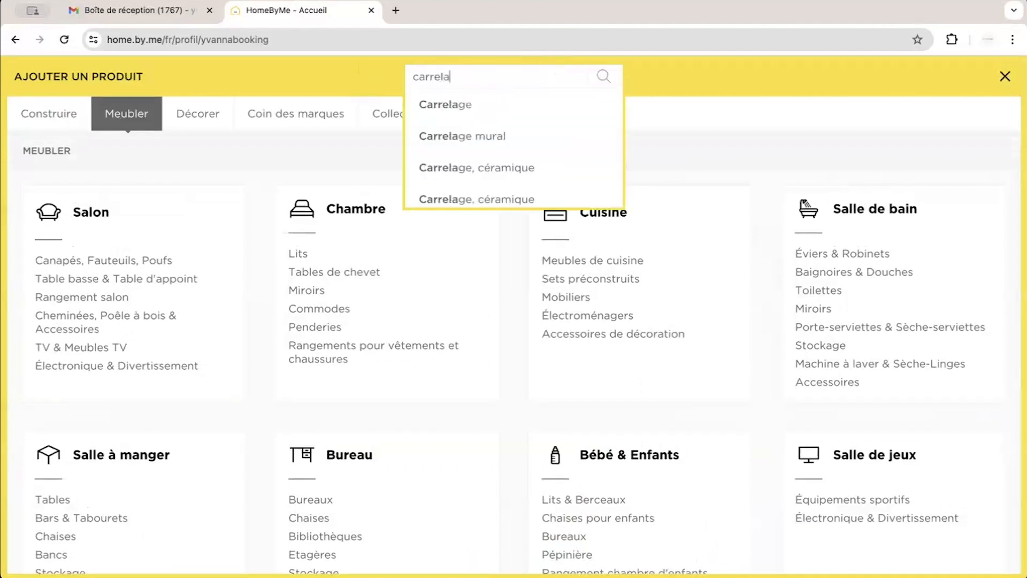
key(Return)
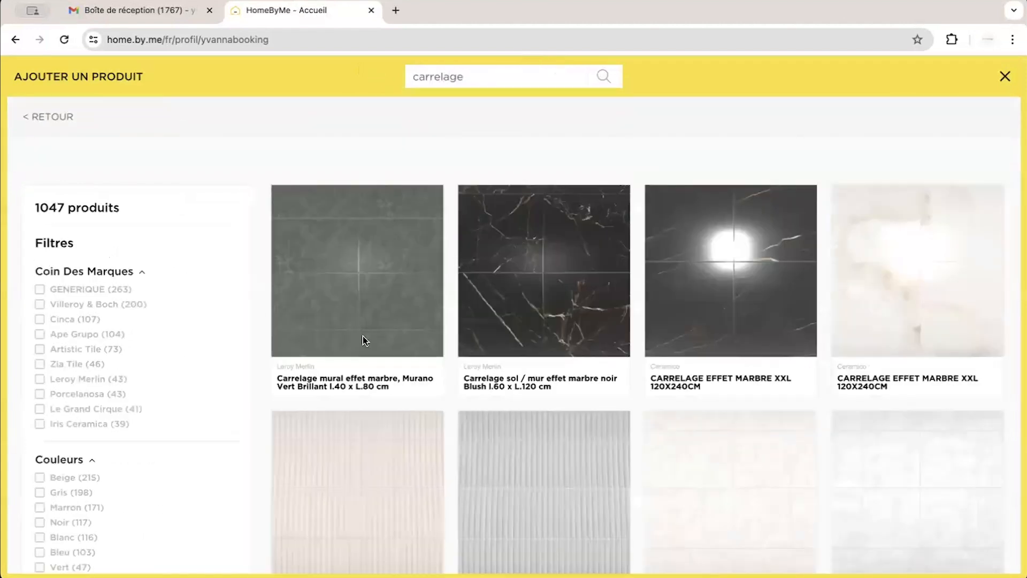
Filter the tiles to Beige and apply Carrelage extérieur HANKO 50 x 50 to the floor of the small partitioned room.
scroll(362, 336, down, 3)
click(87, 403)
scroll(472, 418, down, 7)
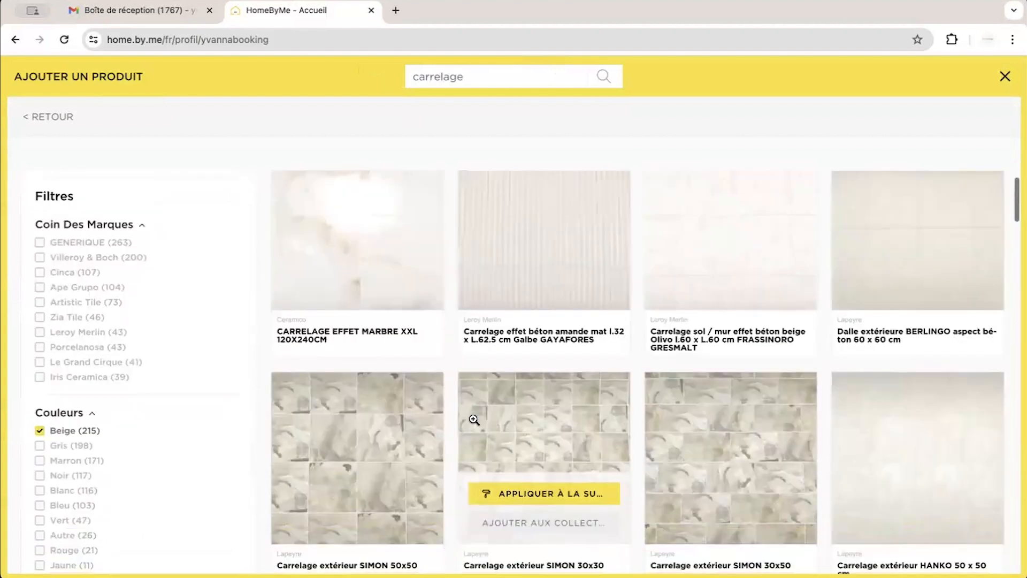
scroll(572, 366, up, 5)
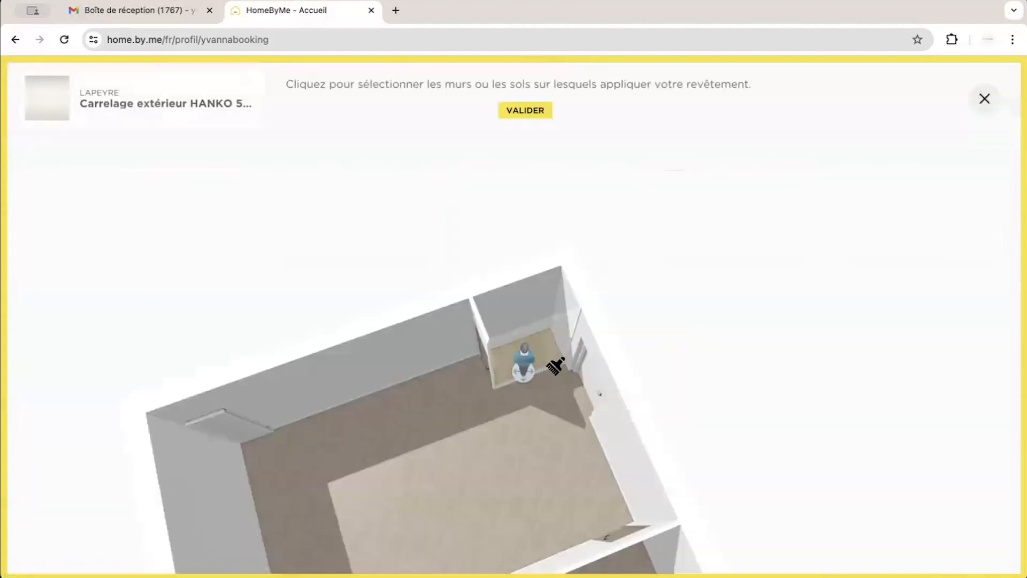
click(557, 365)
click(526, 110)
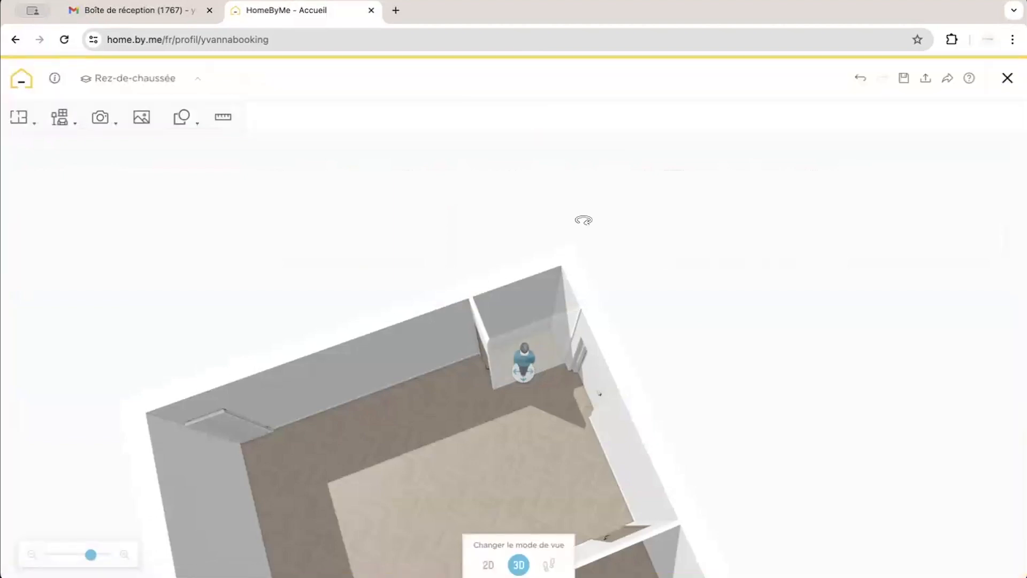
Open the Lits doubles category among the Chambre beds in the Meubler catalogue.
drag(530, 233, 283, 172)
click(59, 118)
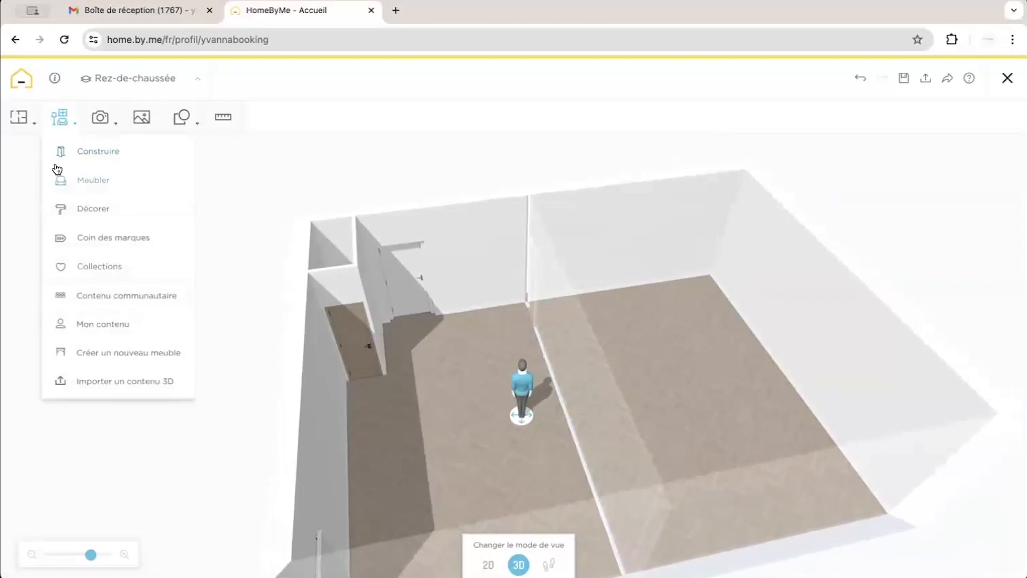
click(98, 179)
click(58, 122)
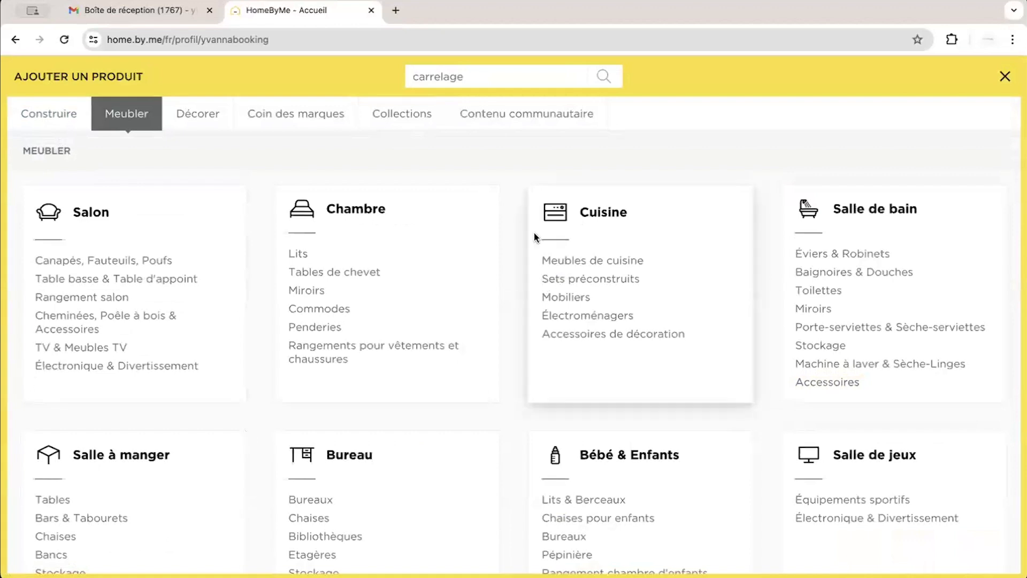
click(298, 254)
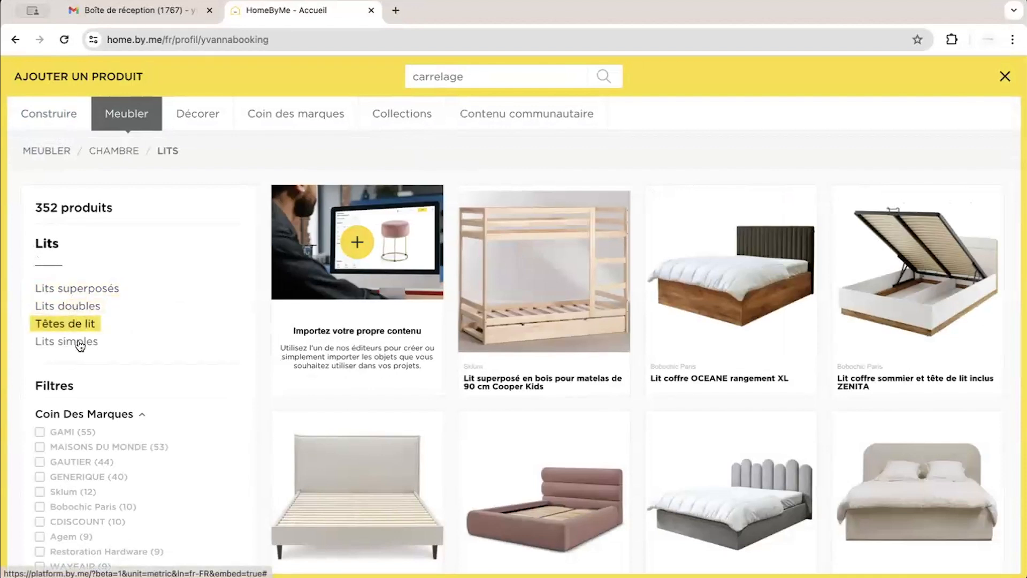
click(71, 303)
Browse the double beds and place the Bobochic Paris Lit coffre MONT-BLANC against the back wall of the larger room.
mouse_move(557, 337)
scroll(556, 337, down, 1)
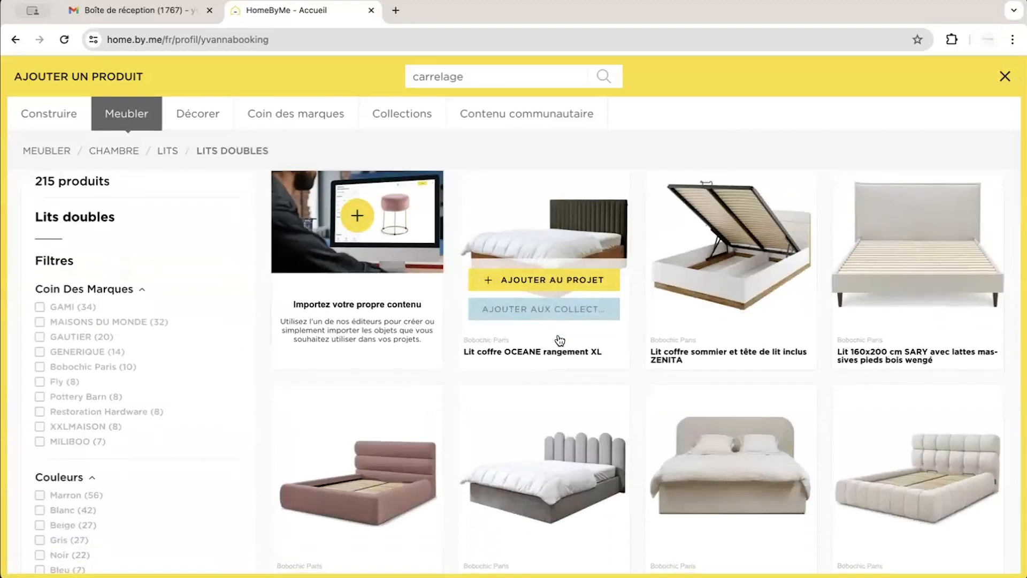
scroll(559, 340, down, 15)
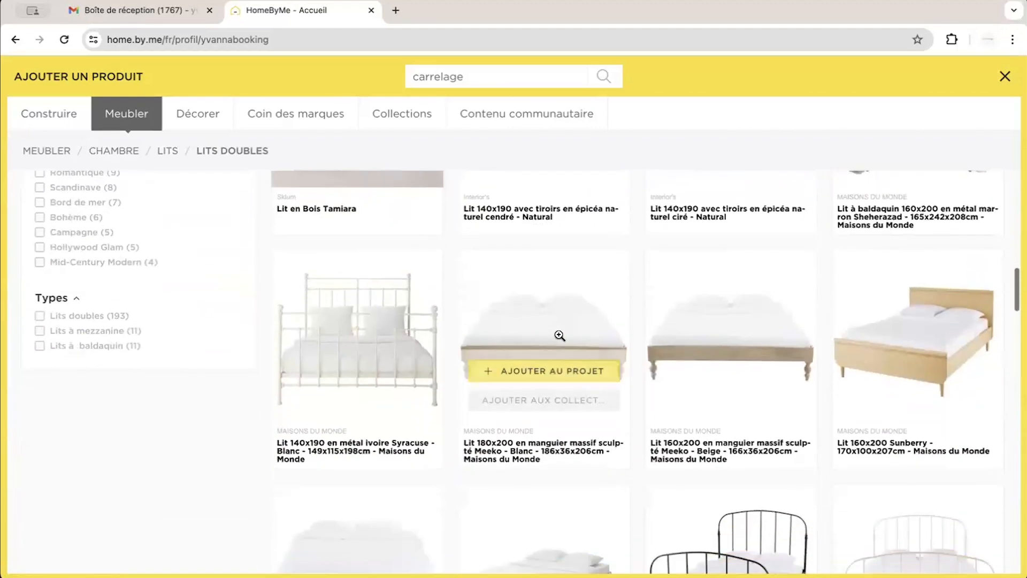
scroll(530, 311, down, 10)
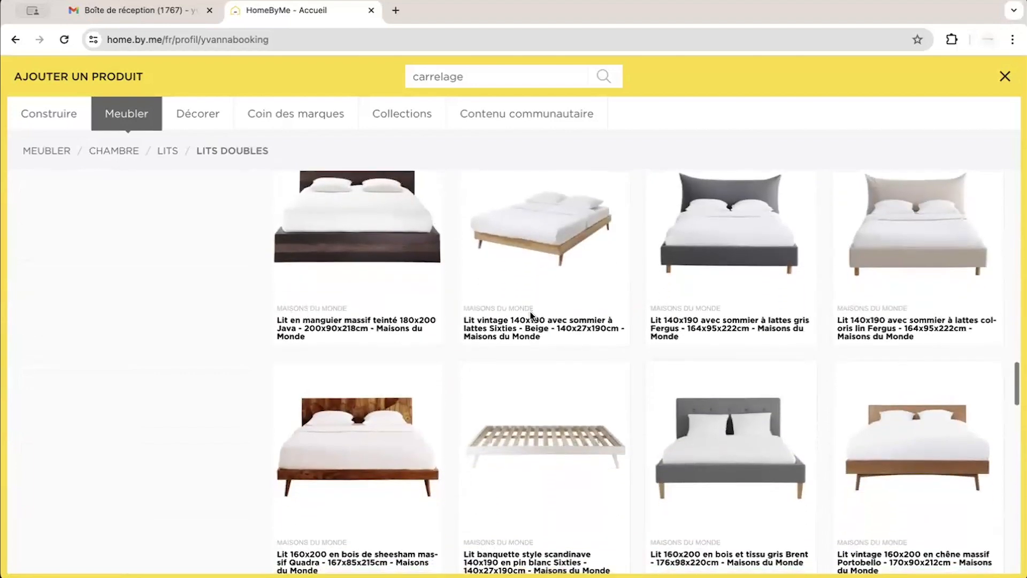
scroll(531, 311, up, 12)
scroll(531, 311, up, 10)
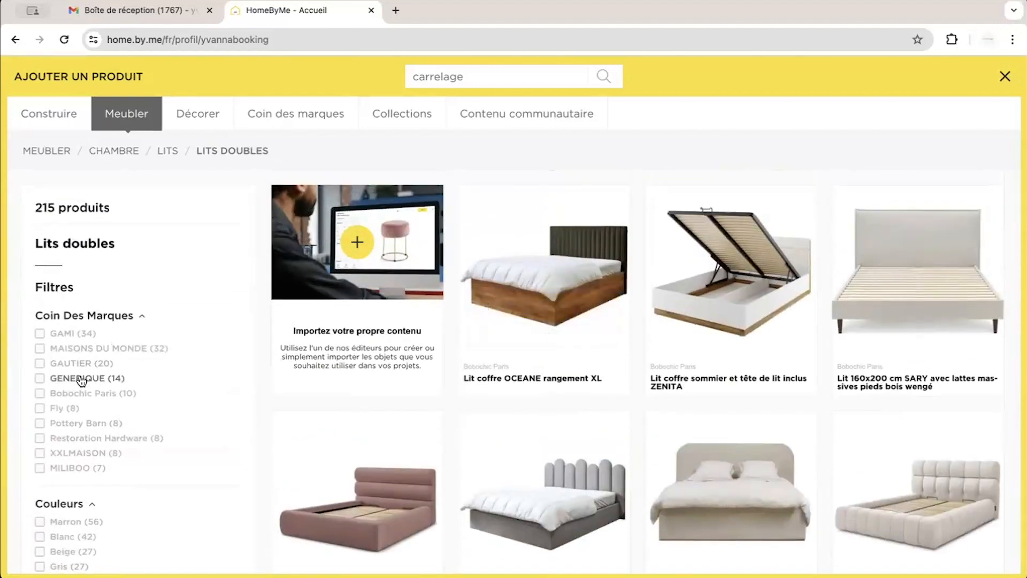
scroll(523, 420, down, 3)
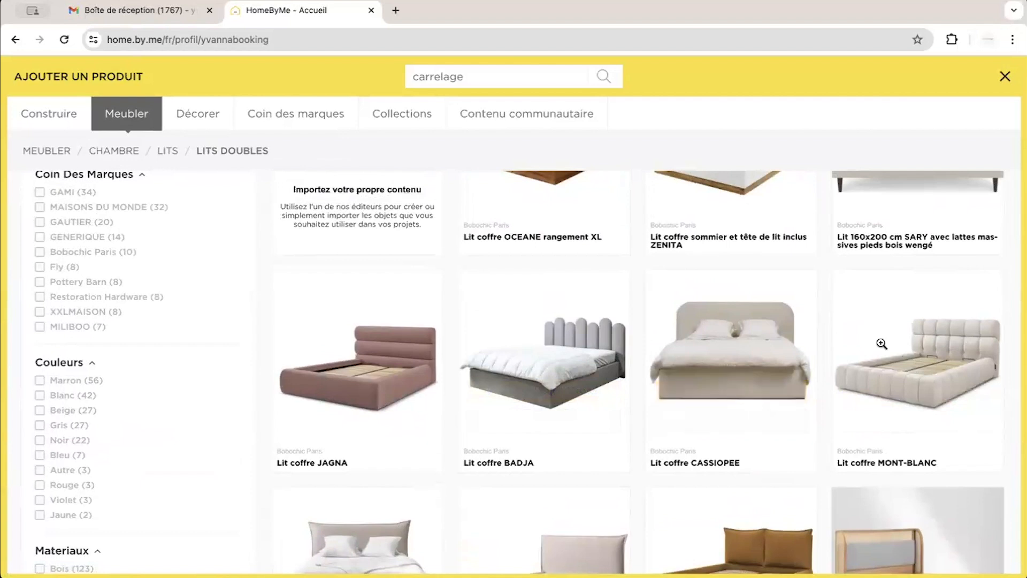
click(924, 390)
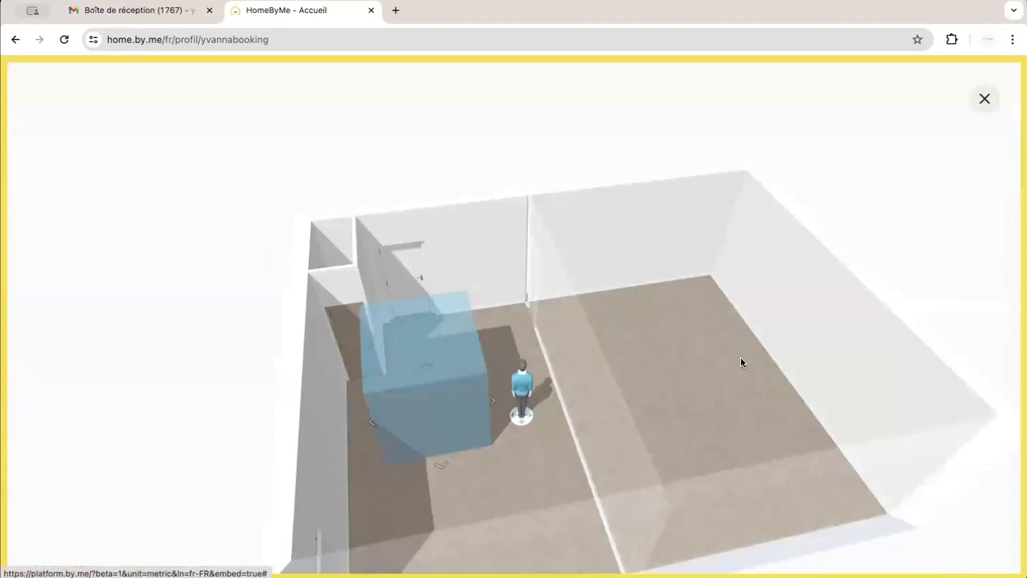
click(622, 281)
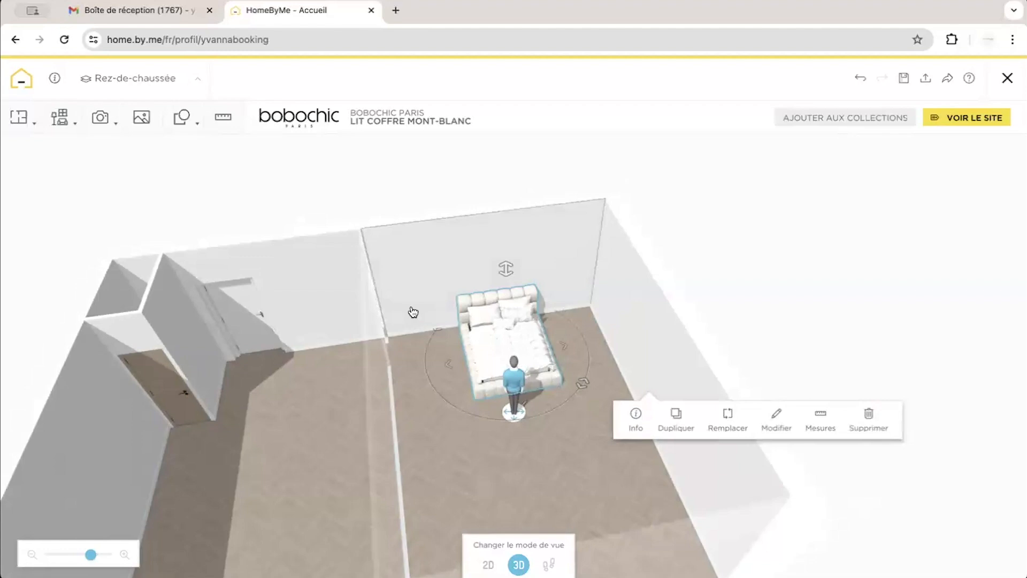
Review the options for adding the Lit coffre MONT-BLANC to the project or to collections.
click(71, 114)
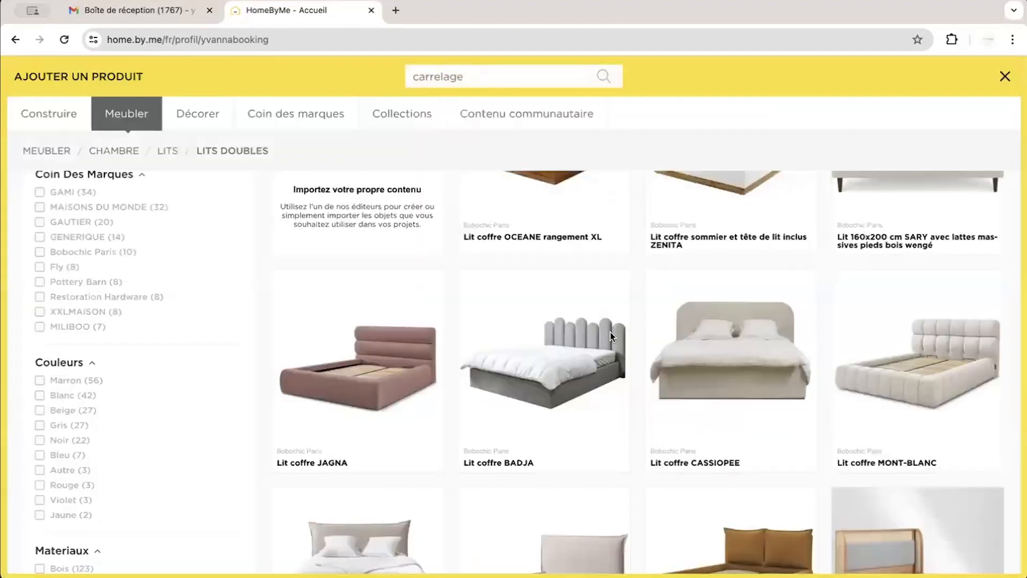
mouse_move(995, 337)
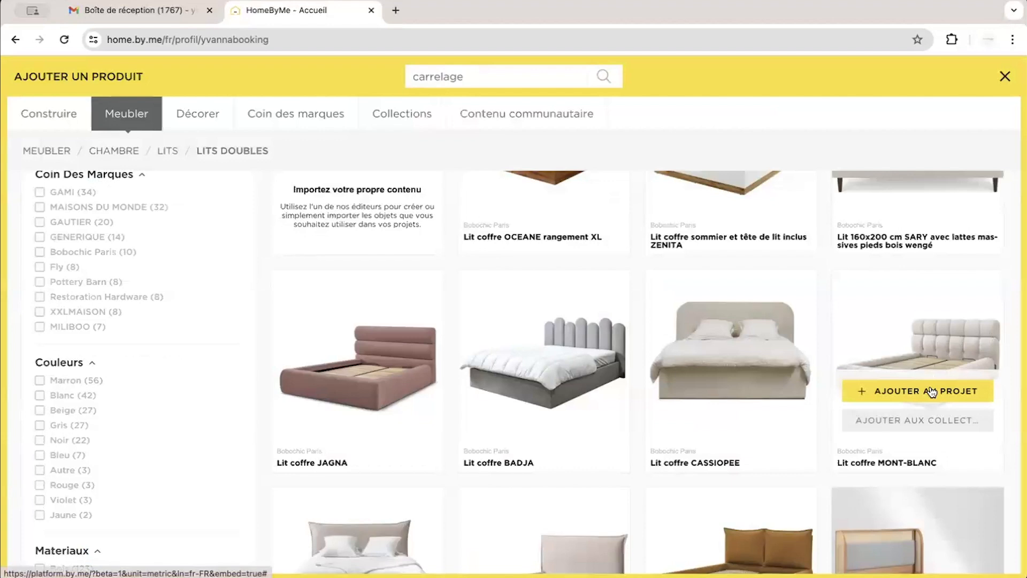
click(1002, 80)
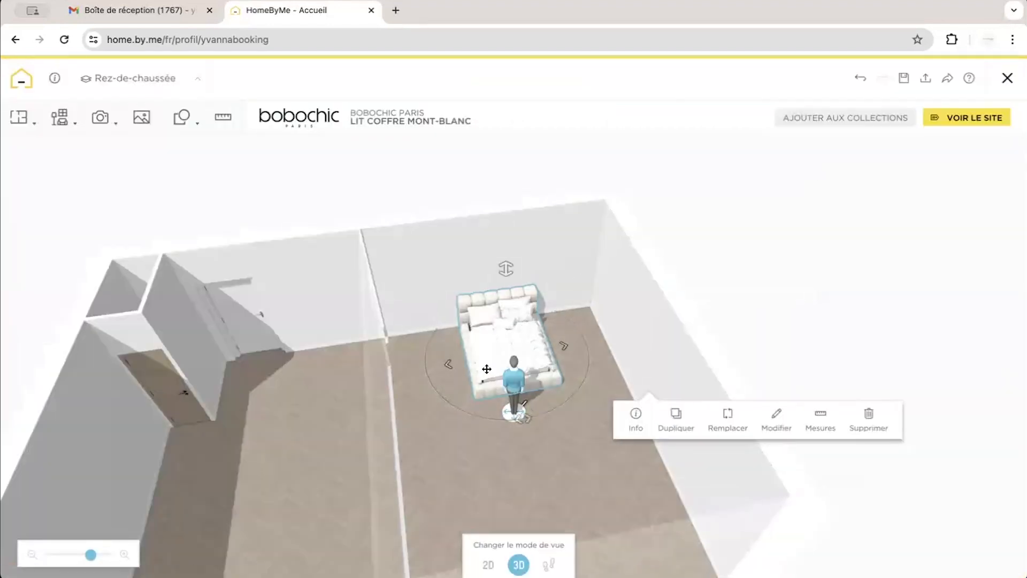
click(913, 124)
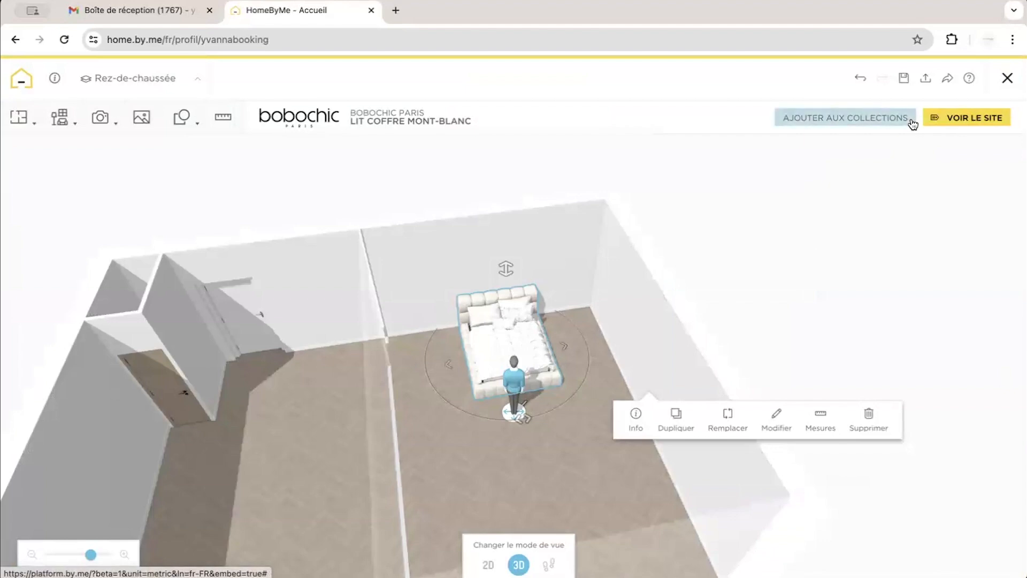
View the Lit coffre MONT-BLANC product page on the Bobochic Paris website, and return to the HomeByMe project.
click(981, 123)
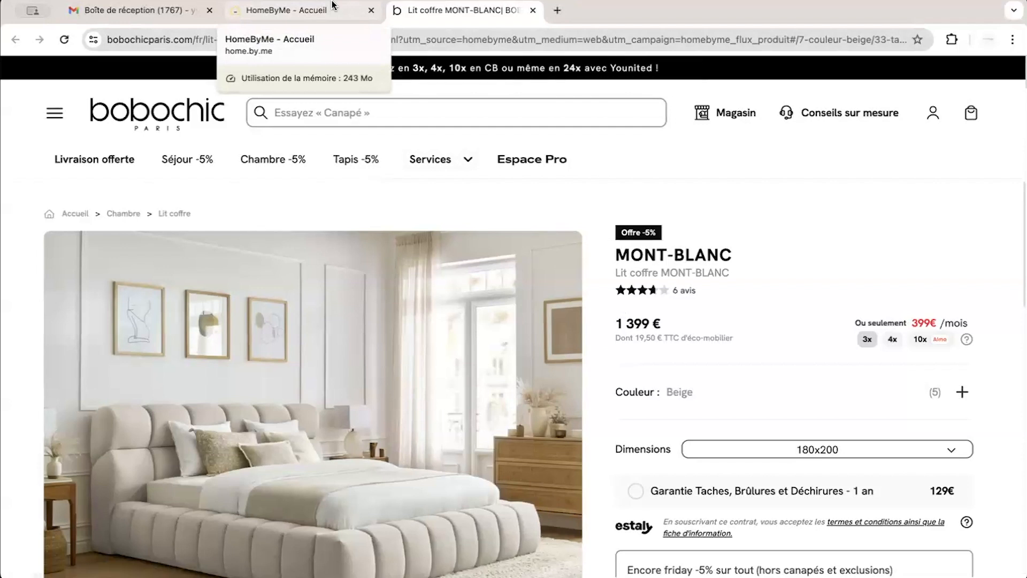
key(ctrl+shift+Tab)
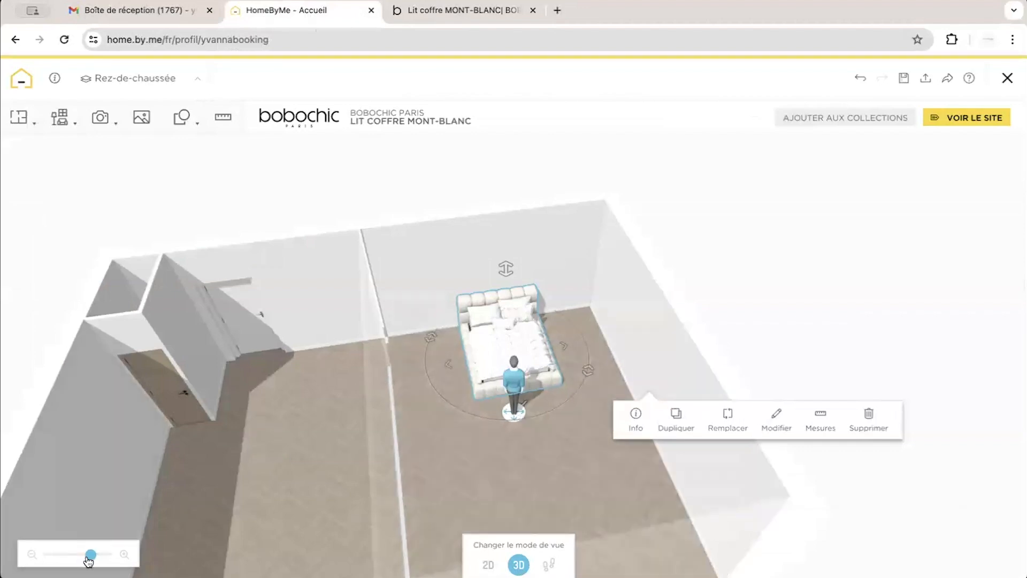
Open the MONT-BLANC bed for modification, compare the UE and US cushion sizes, and set Taille des coussins to US.
drag(90, 554, 108, 554)
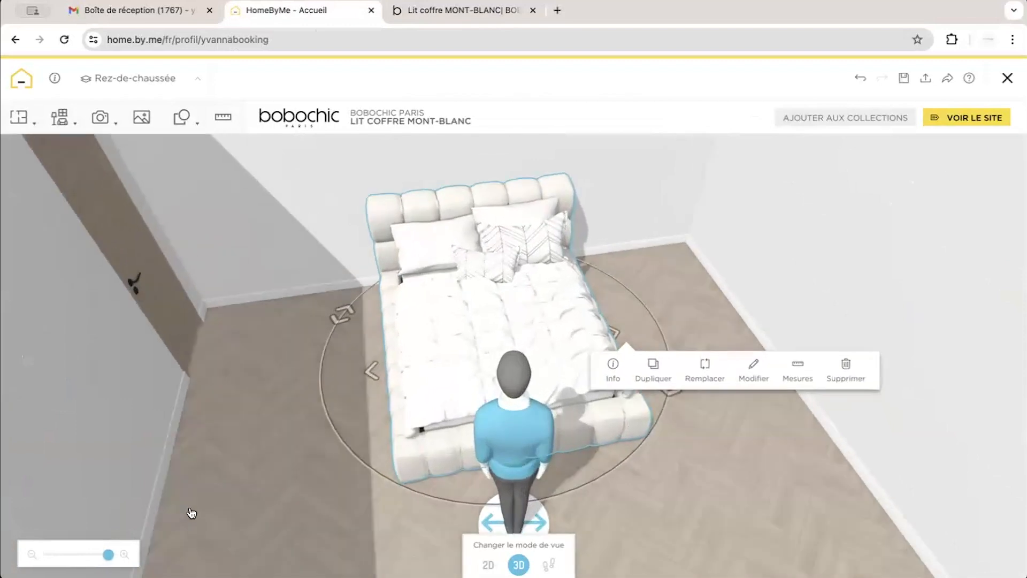
click(680, 394)
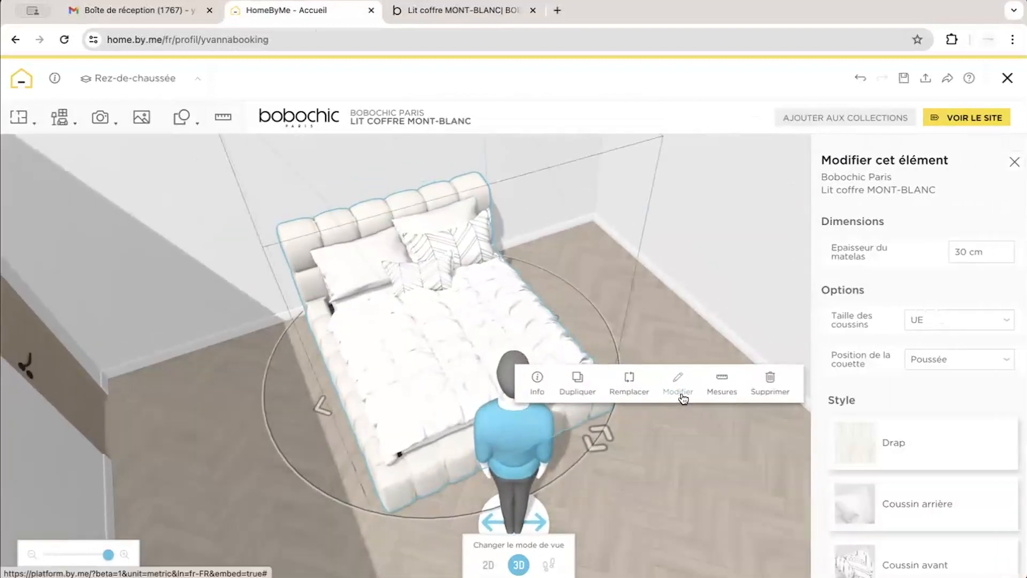
click(954, 251)
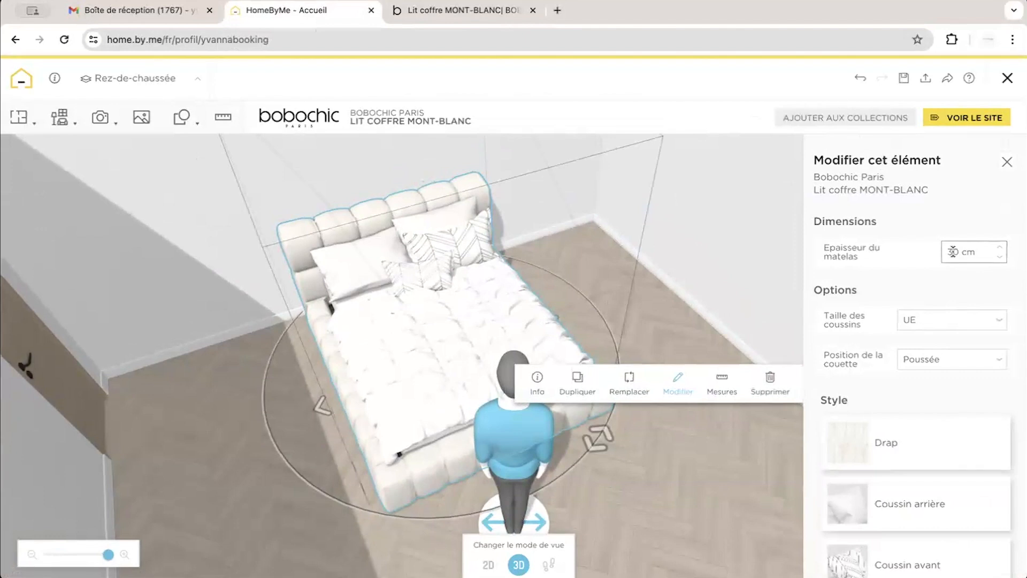
click(929, 316)
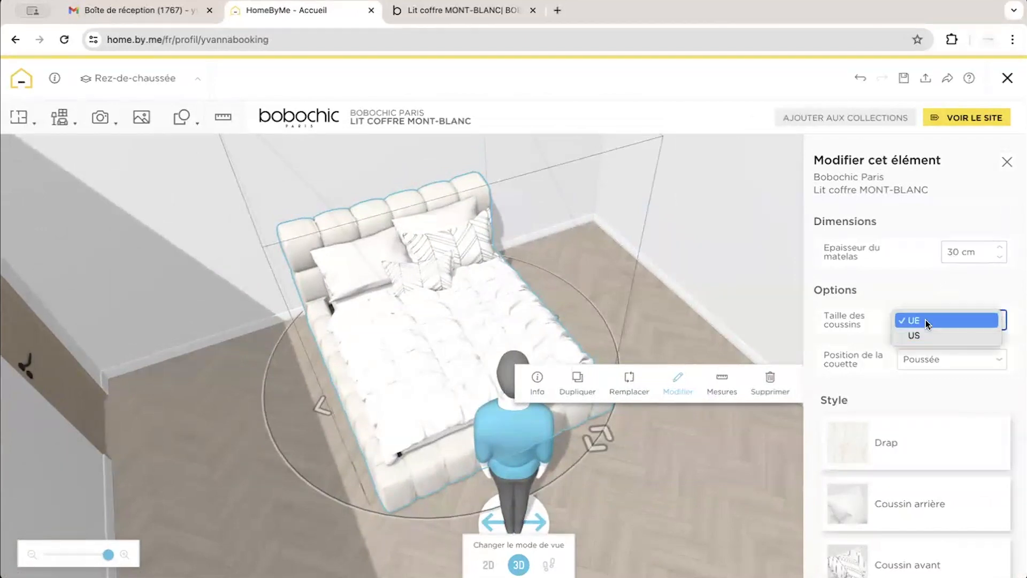
click(926, 333)
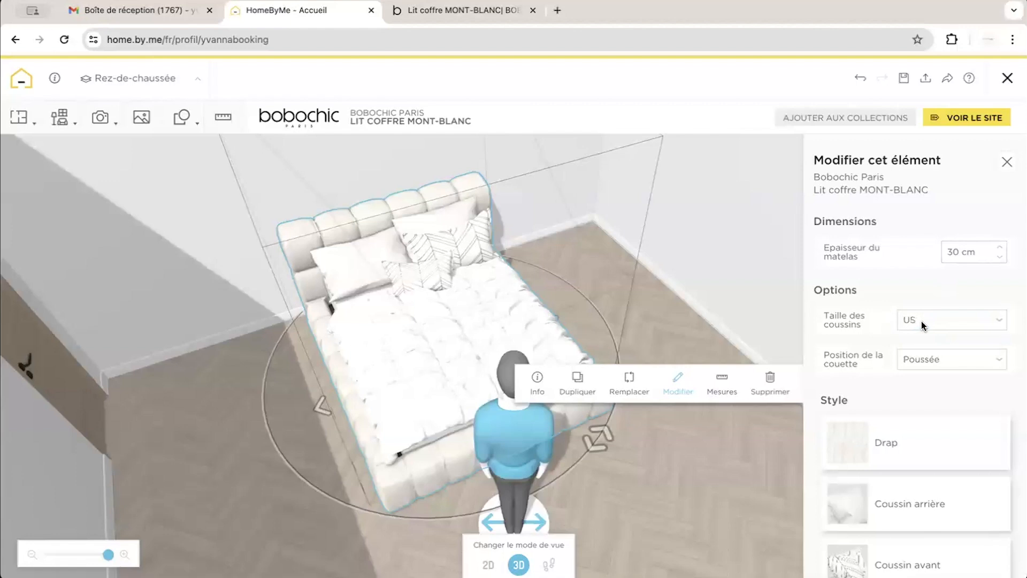
click(921, 321)
click(920, 303)
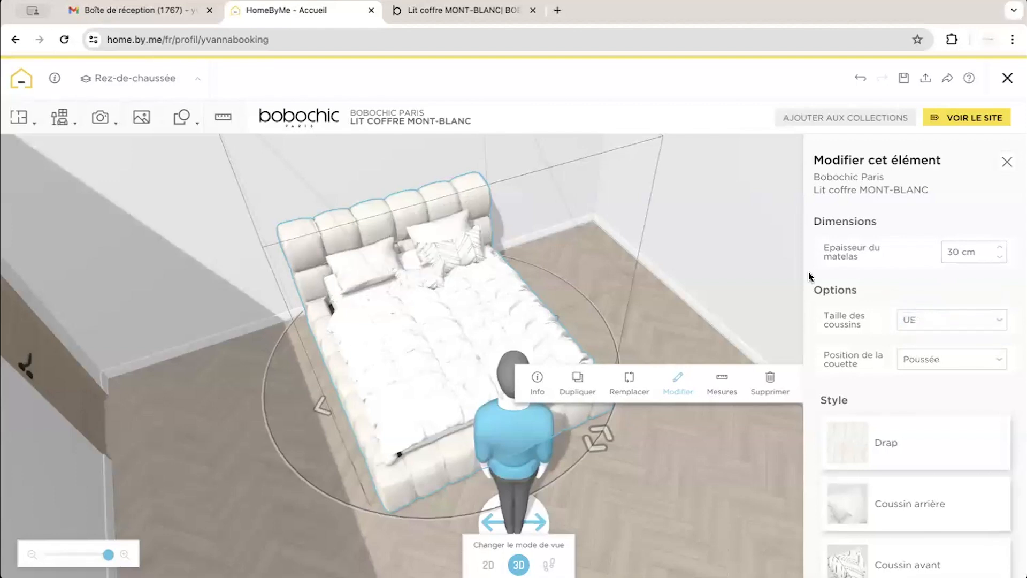
click(903, 324)
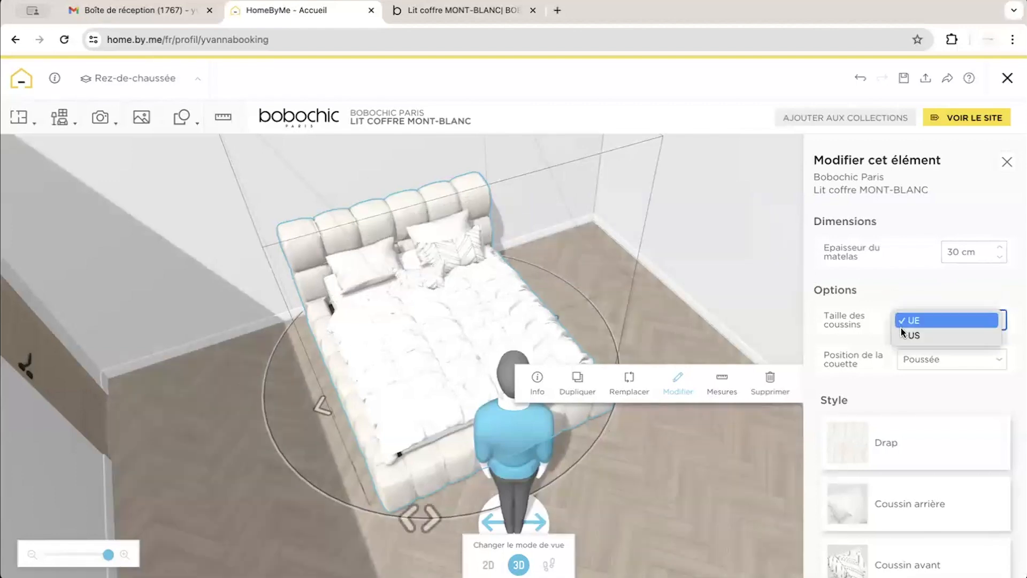
click(904, 335)
Try the Moitié tirée duvet position on the bed, and set Position de la couette to Près des oreillers.
click(920, 366)
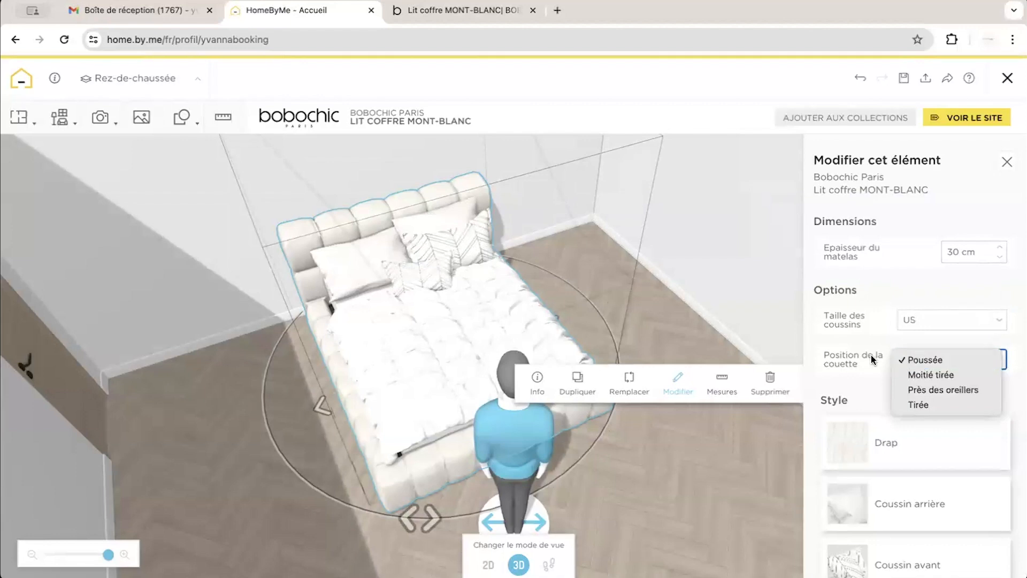
click(927, 376)
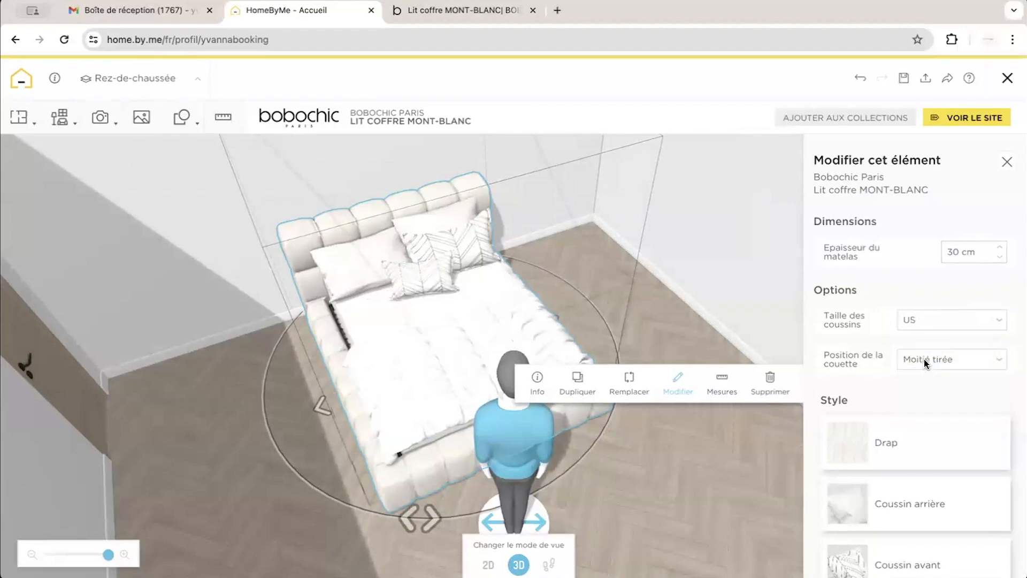
click(923, 358)
click(929, 378)
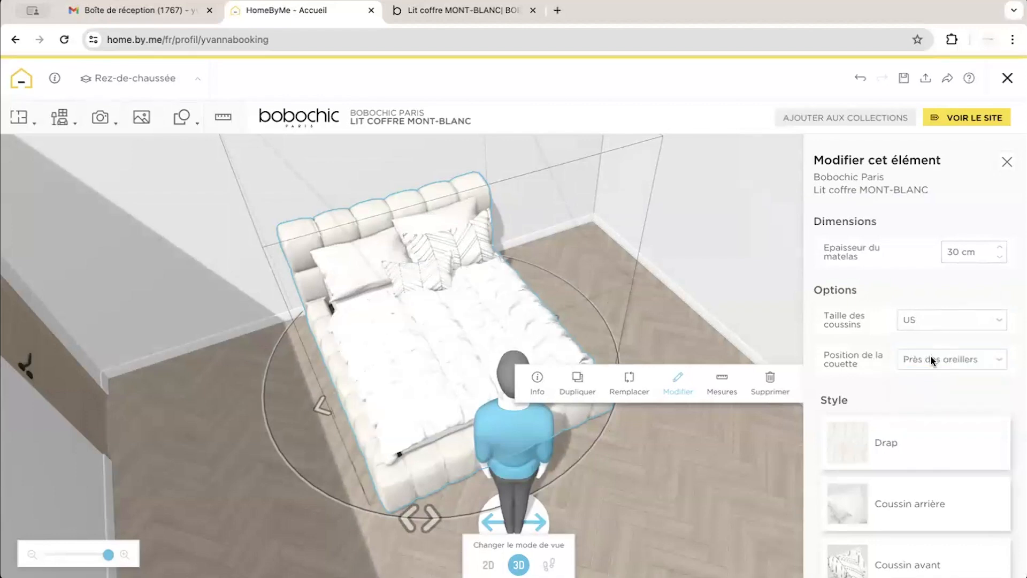
Review the bed's style options and apply a light cream Tissu finish to the Drap.
scroll(838, 522, down, 5)
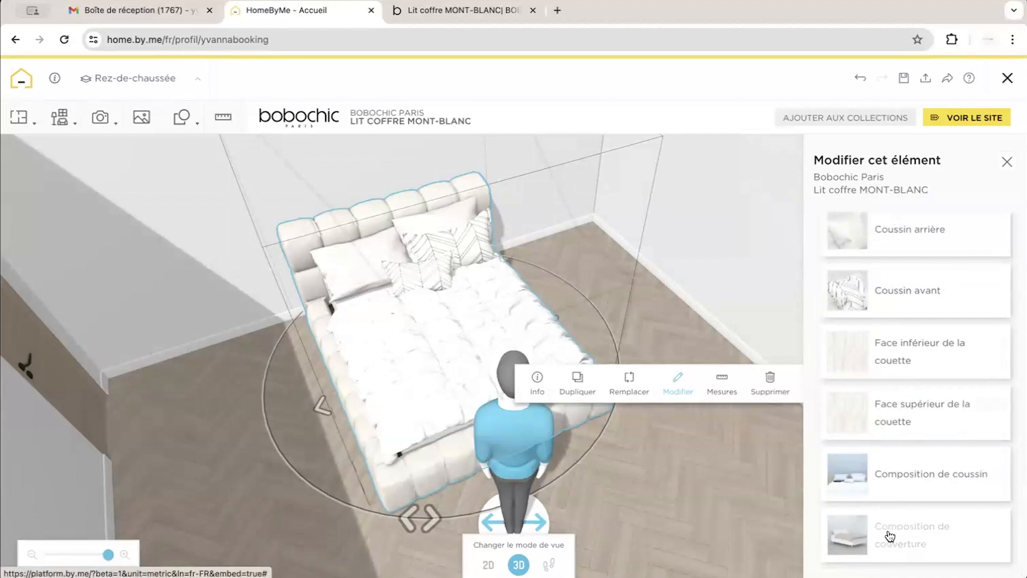
scroll(917, 348, up, 5)
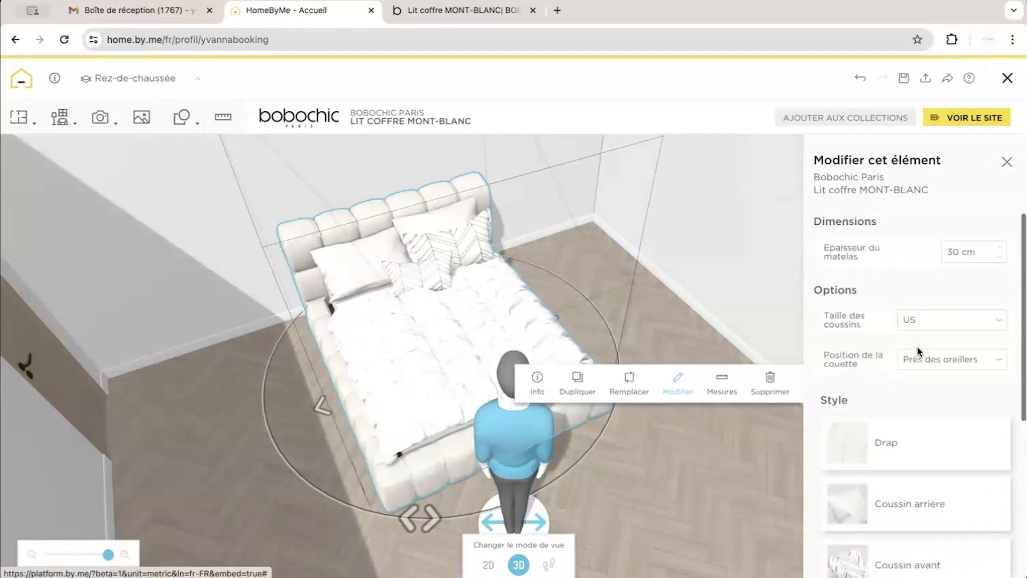
scroll(932, 420, down, 5)
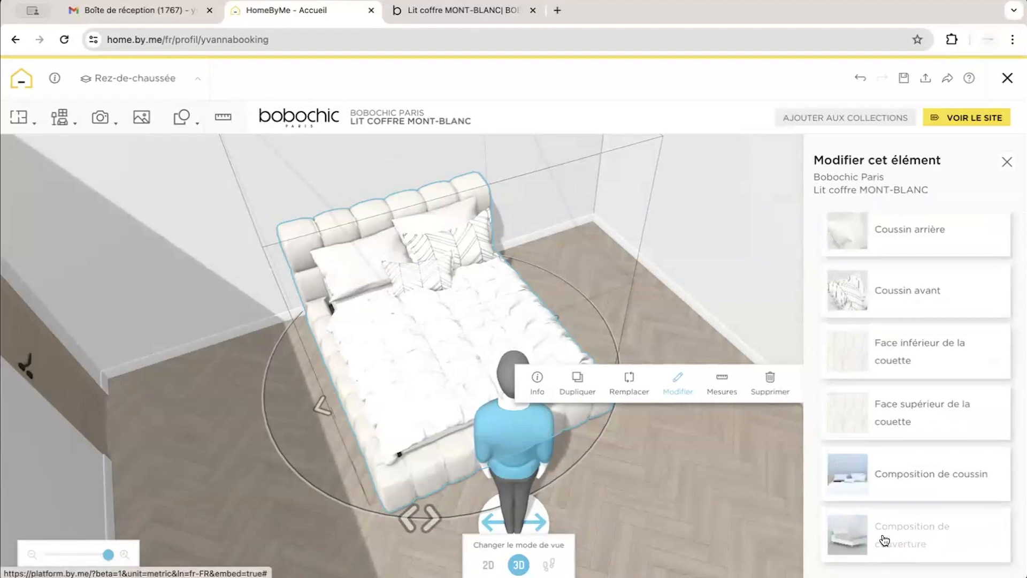
scroll(884, 541, up, 5)
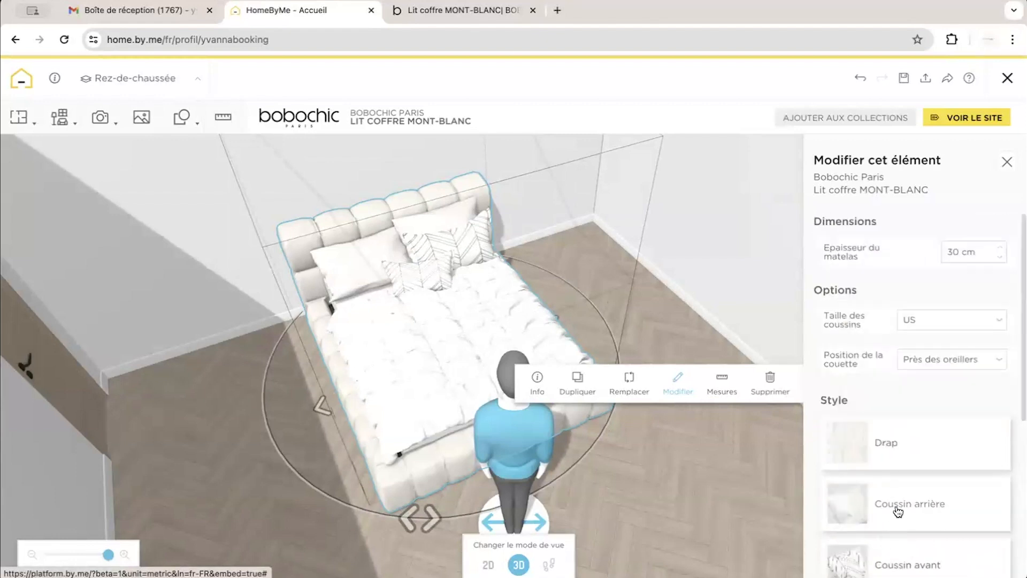
click(852, 442)
click(892, 214)
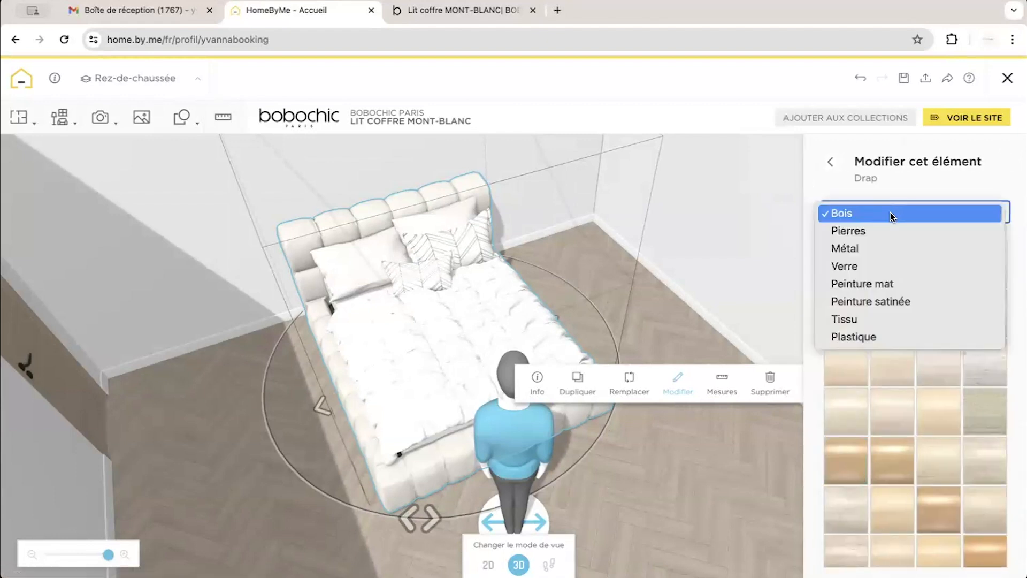
click(861, 320)
scroll(862, 324, down, 5)
scroll(862, 324, down, 10)
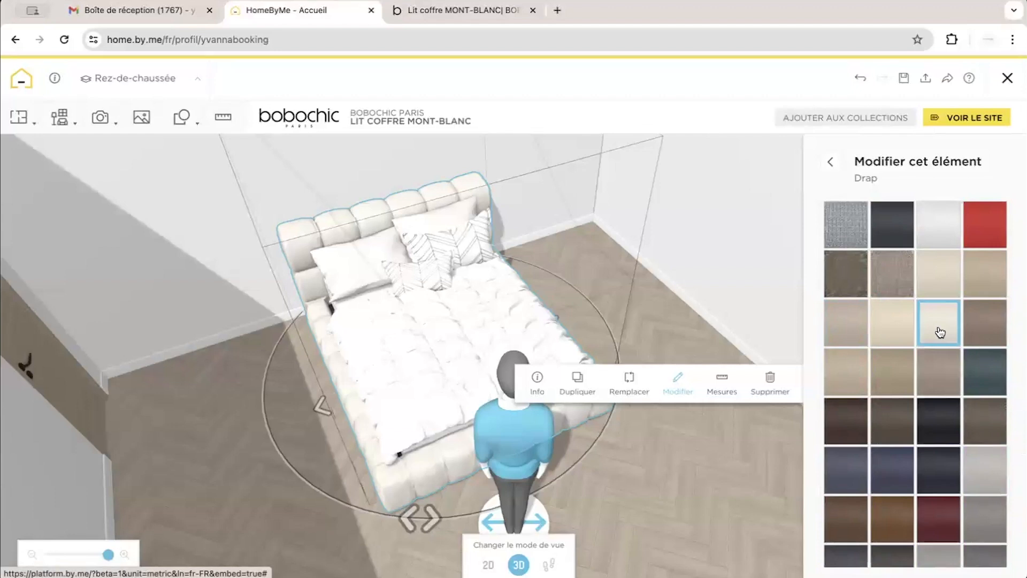
drag(482, 418, 389, 359)
click(389, 359)
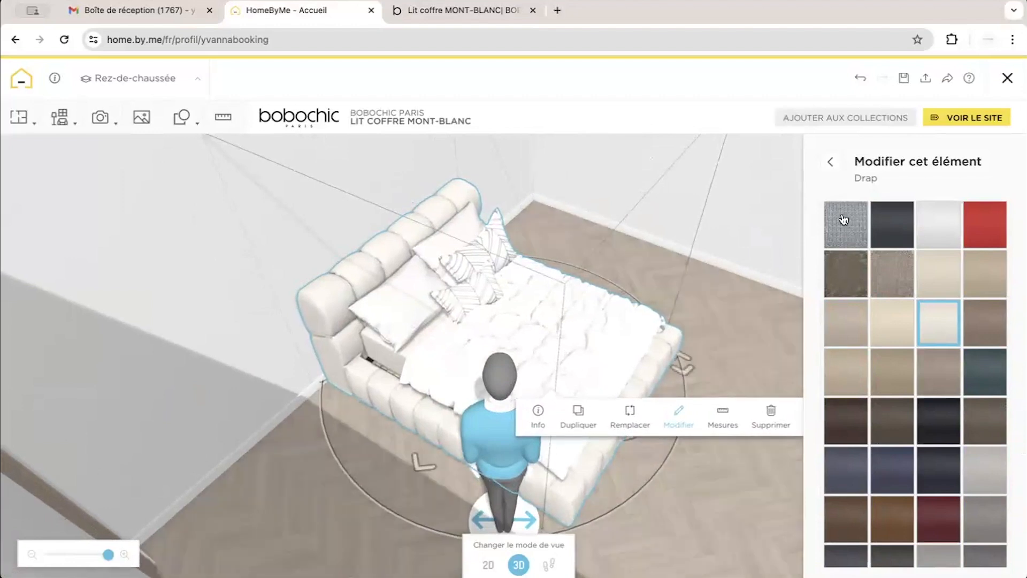
Apply the same light cream Tissu finish to the bed's Coussin arrière.
click(904, 217)
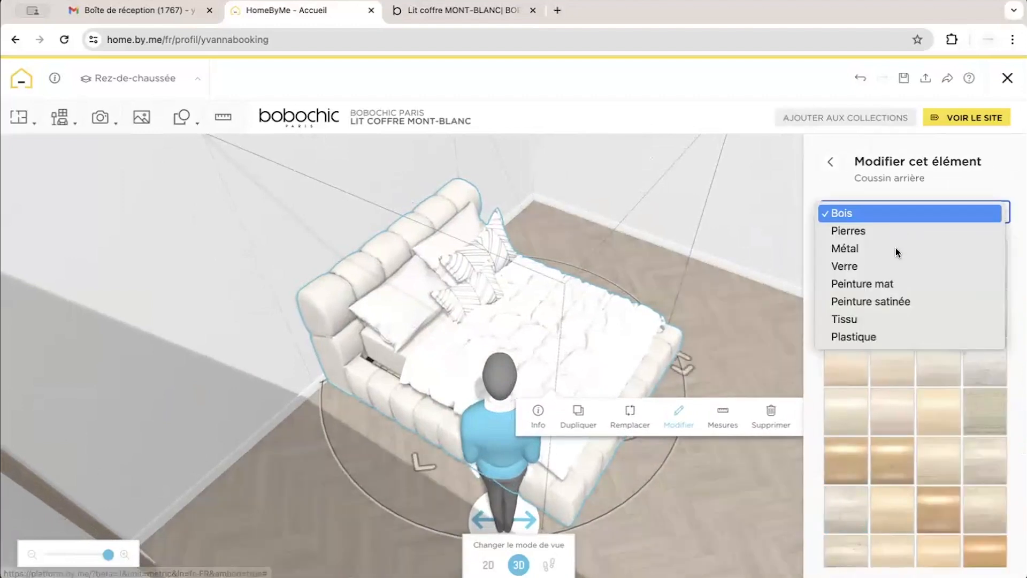
click(883, 321)
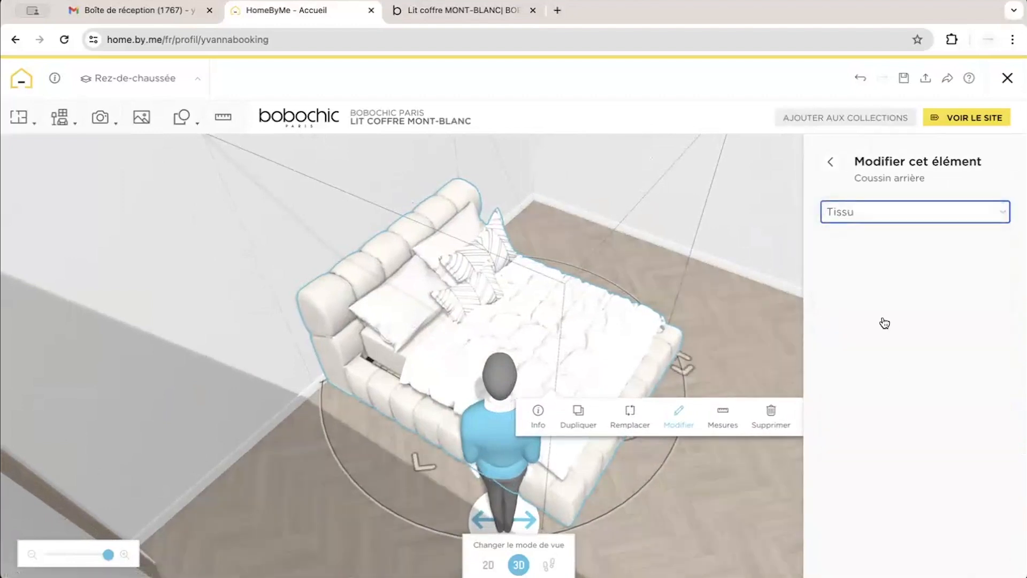
scroll(889, 369, down, 10)
scroll(891, 397, down, 10)
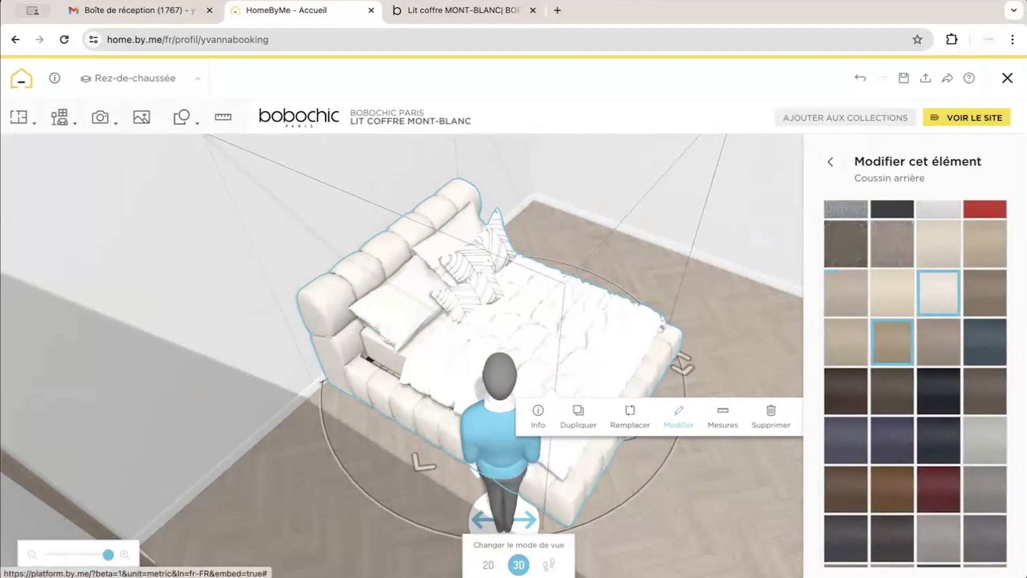
scroll(983, 387, up, 5)
scroll(984, 388, up, 10)
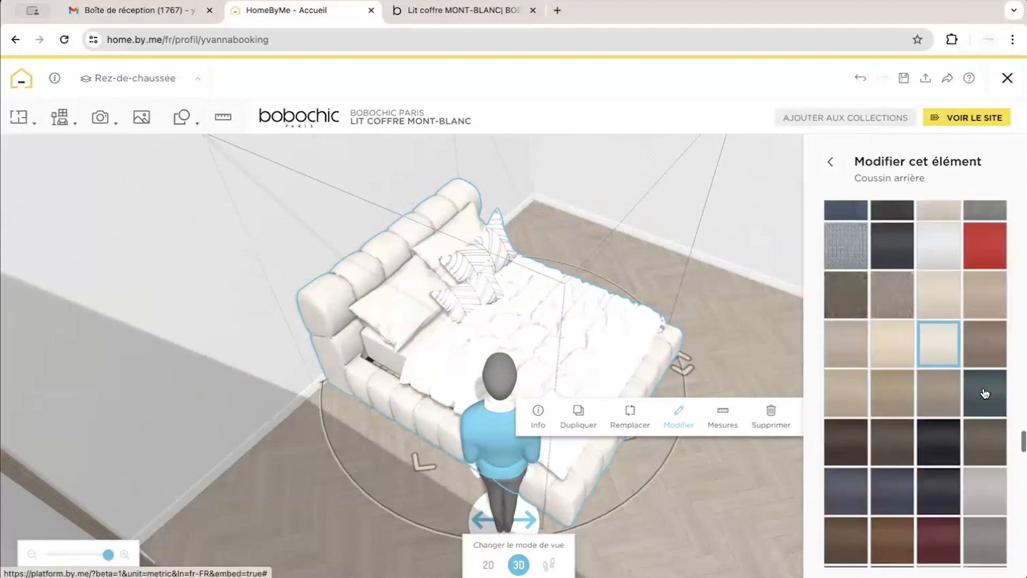
scroll(984, 393, up, 2)
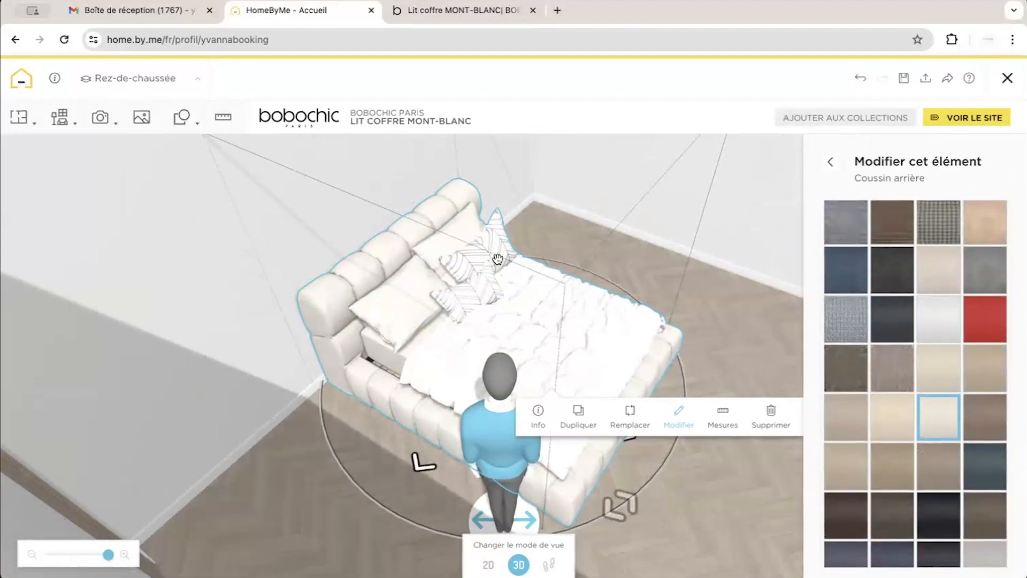
click(830, 162)
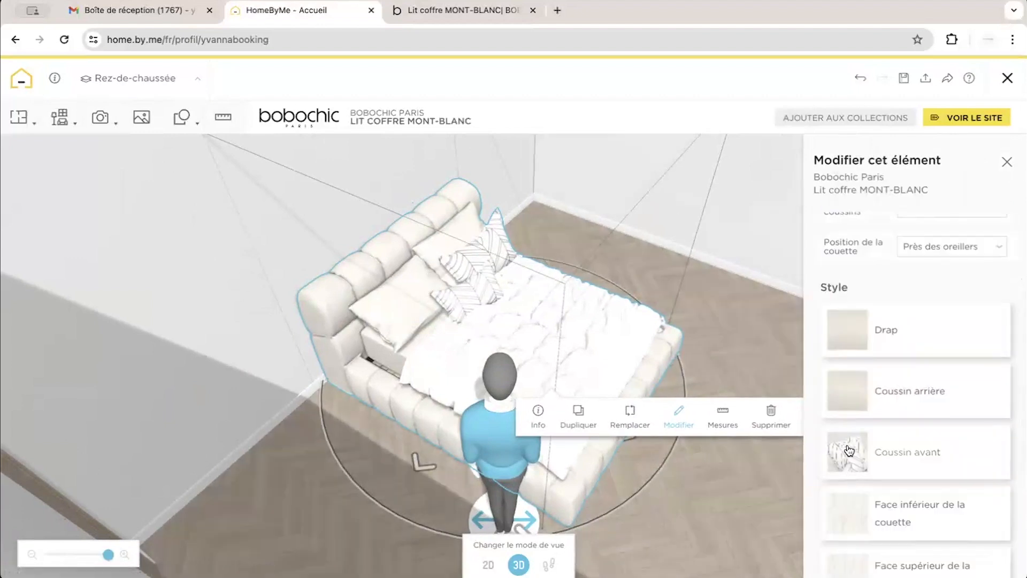
Apply a taupe-beige Tissu finish to the bed's Coussin avant.
click(850, 451)
click(909, 211)
click(905, 321)
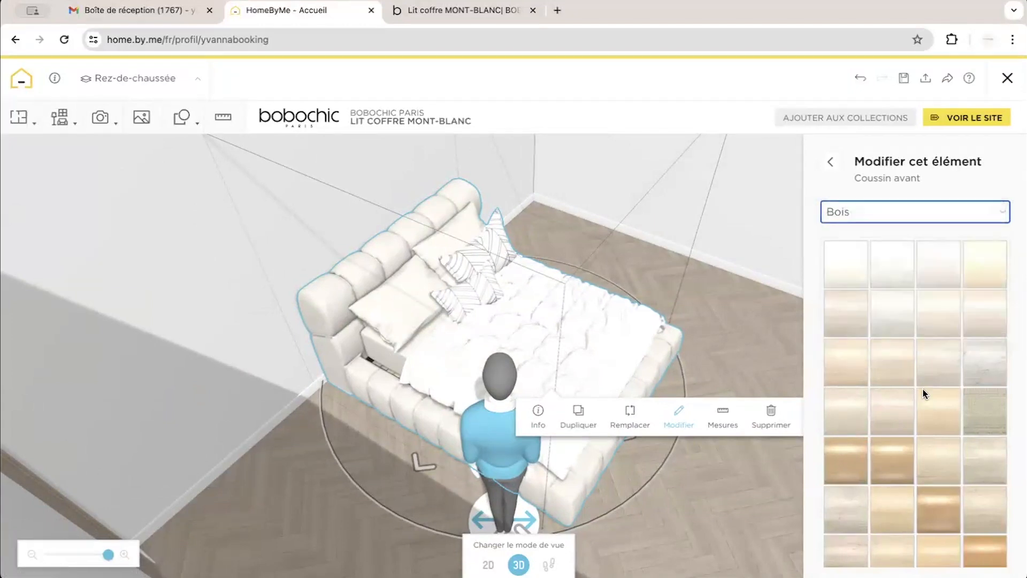
scroll(931, 374, down, 5)
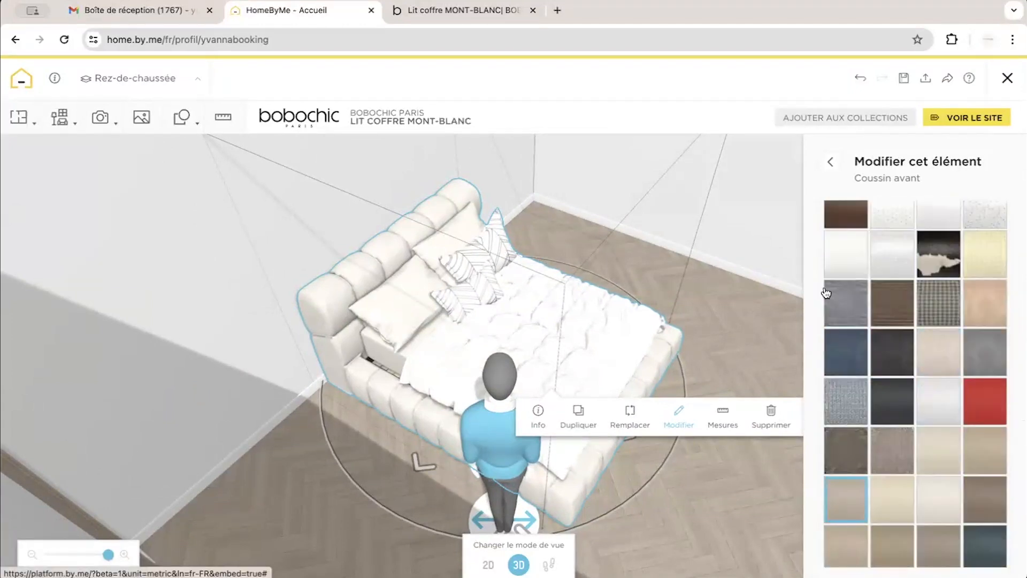
click(830, 161)
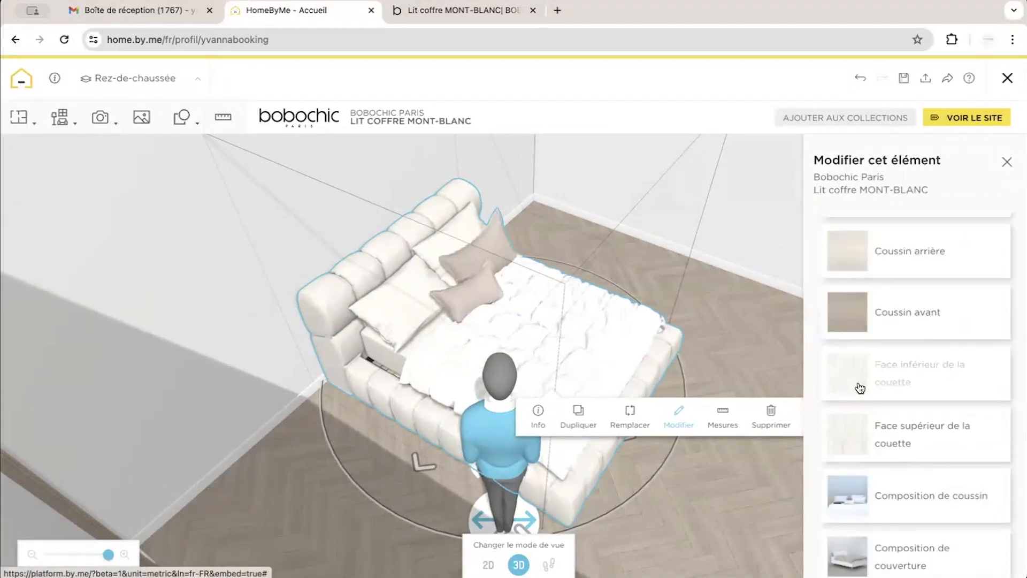
Apply a light cream fabric (Tissu) to the upper face of the Mont-Blanc bed's duvet.
click(852, 426)
click(934, 214)
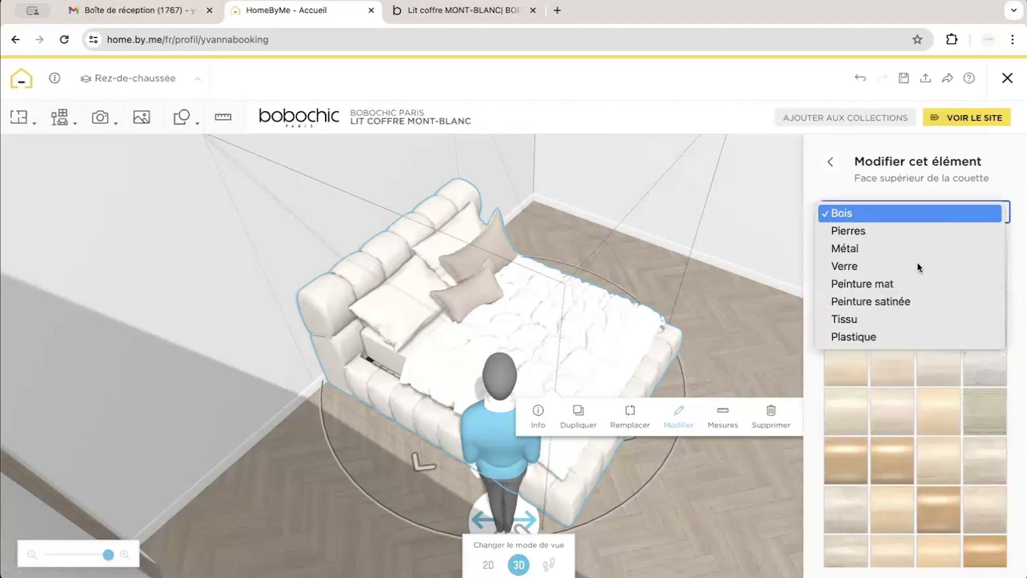
click(912, 319)
scroll(918, 395, down, 5)
scroll(919, 396, down, 10)
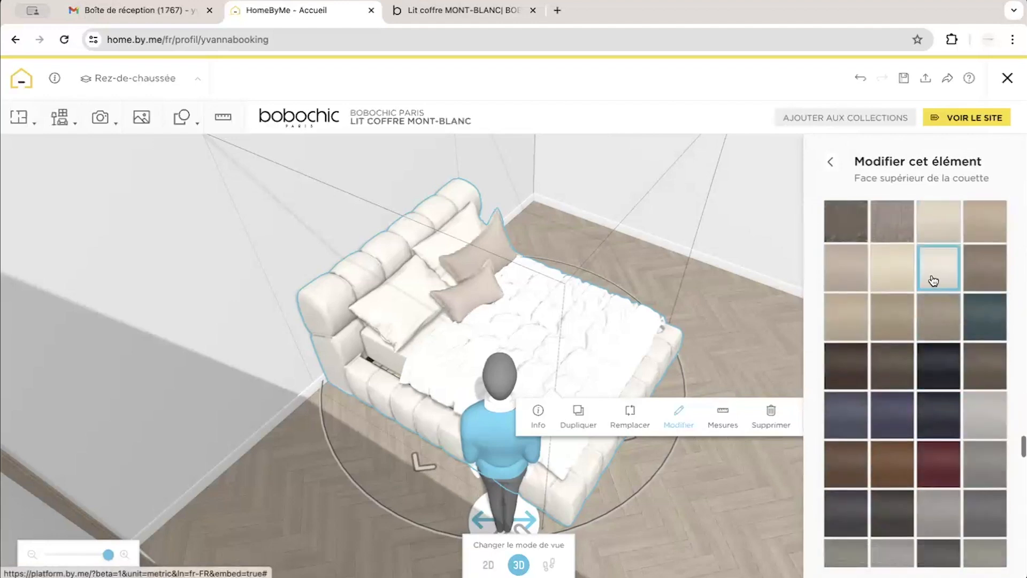
click(830, 162)
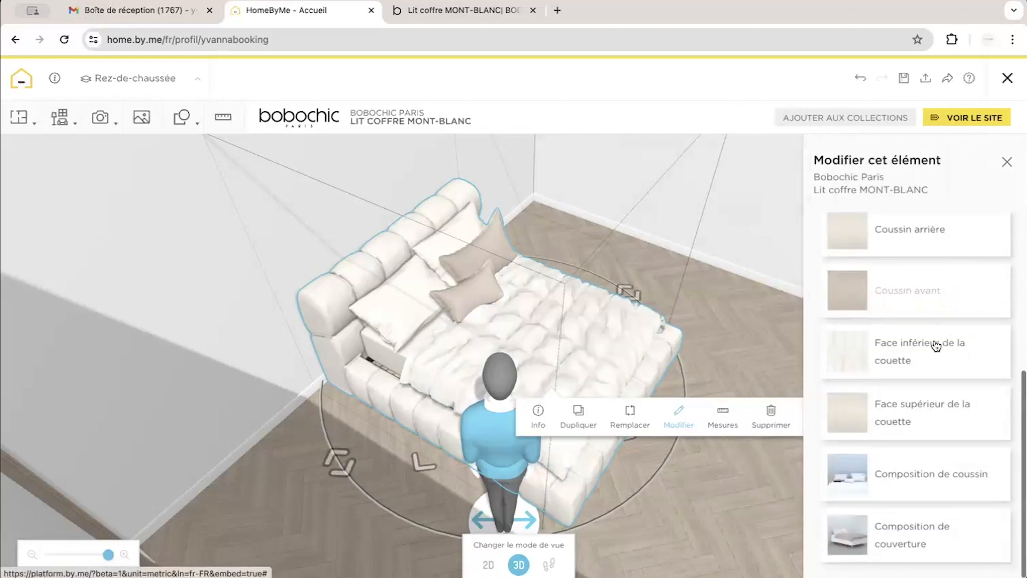
Try several cushion arrangements (Composition de coussin) on the Mont-Blanc bed and return to the original one.
click(876, 483)
click(900, 233)
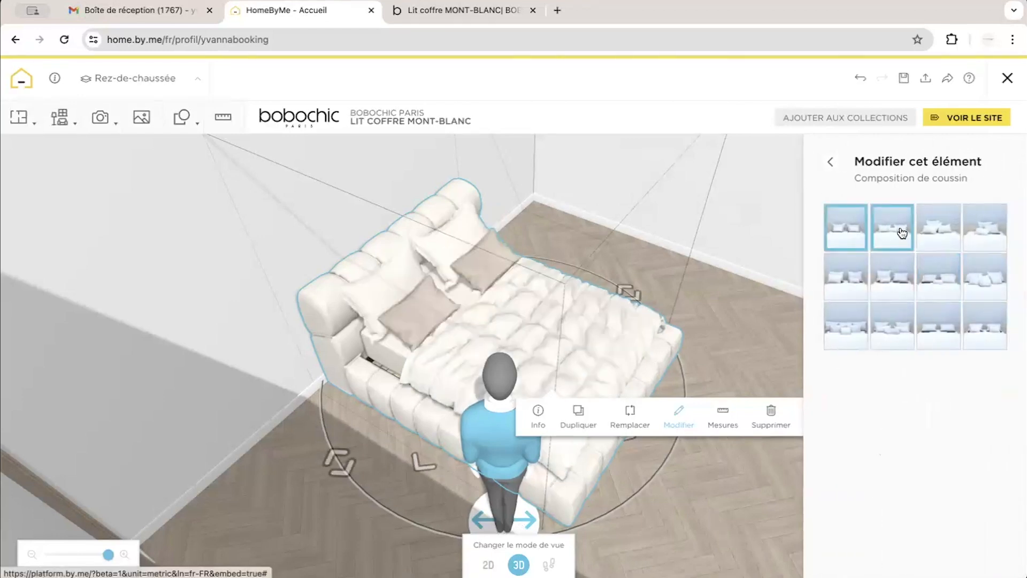
click(962, 224)
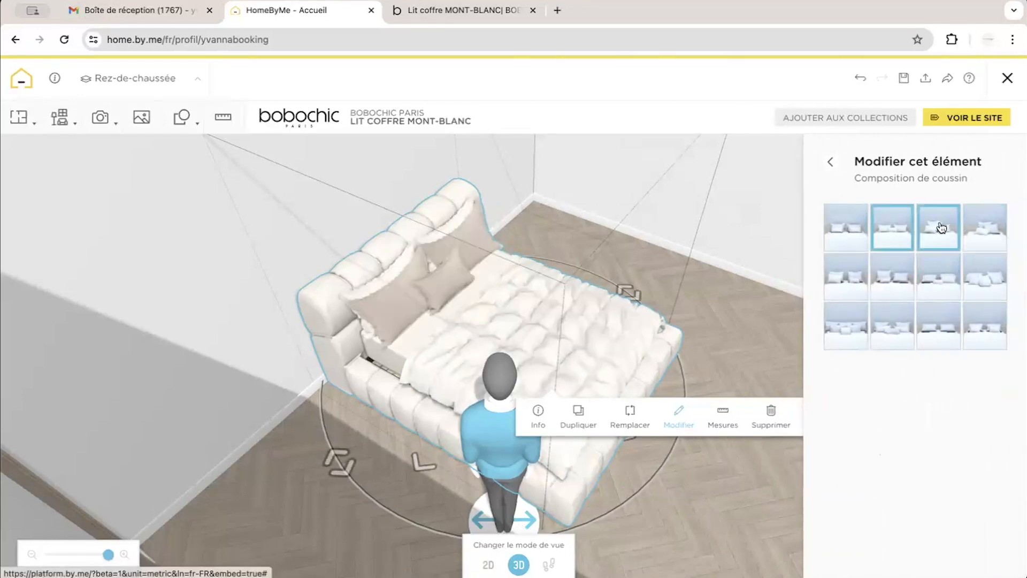
click(983, 231)
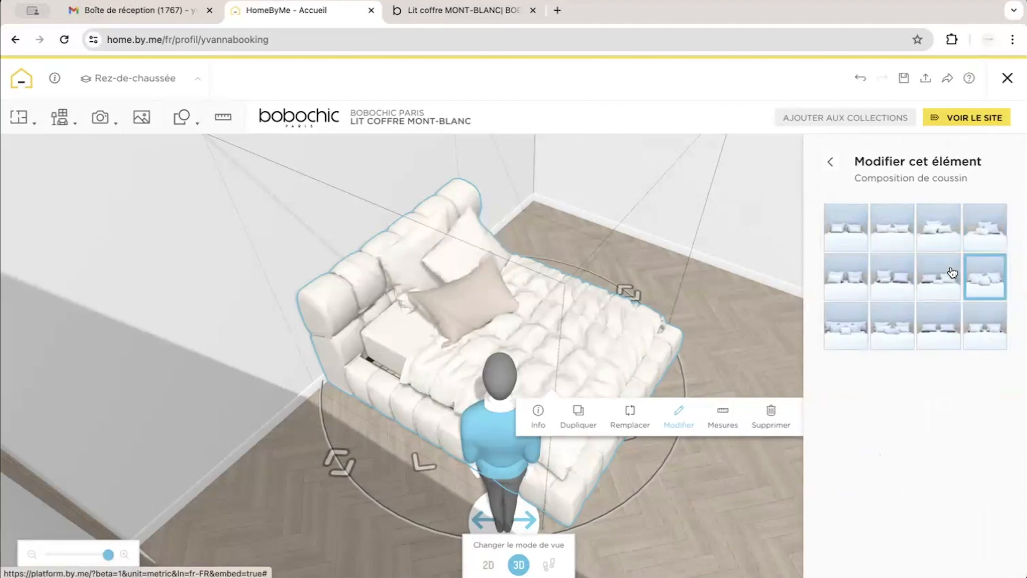
click(934, 275)
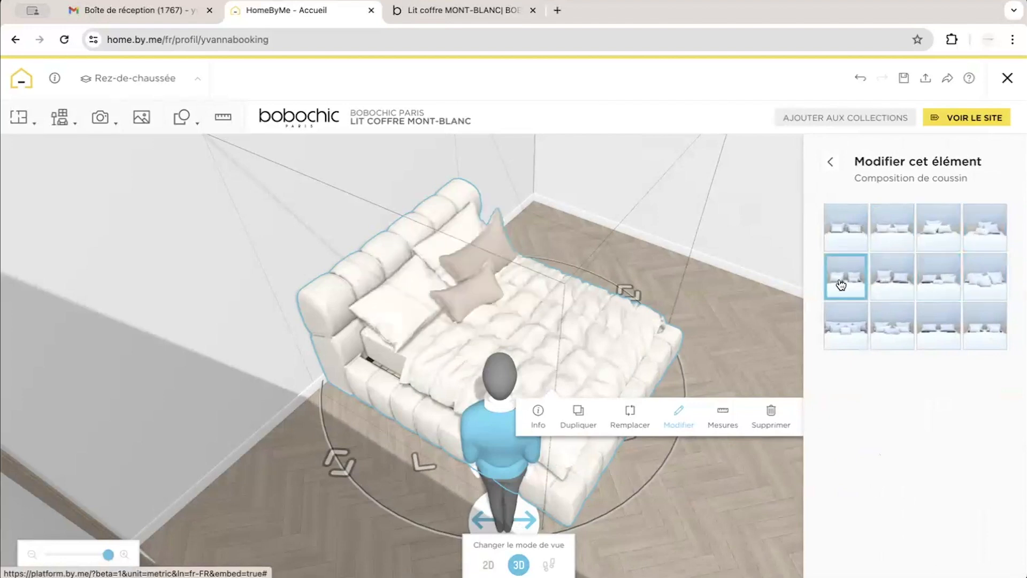
click(892, 276)
click(910, 247)
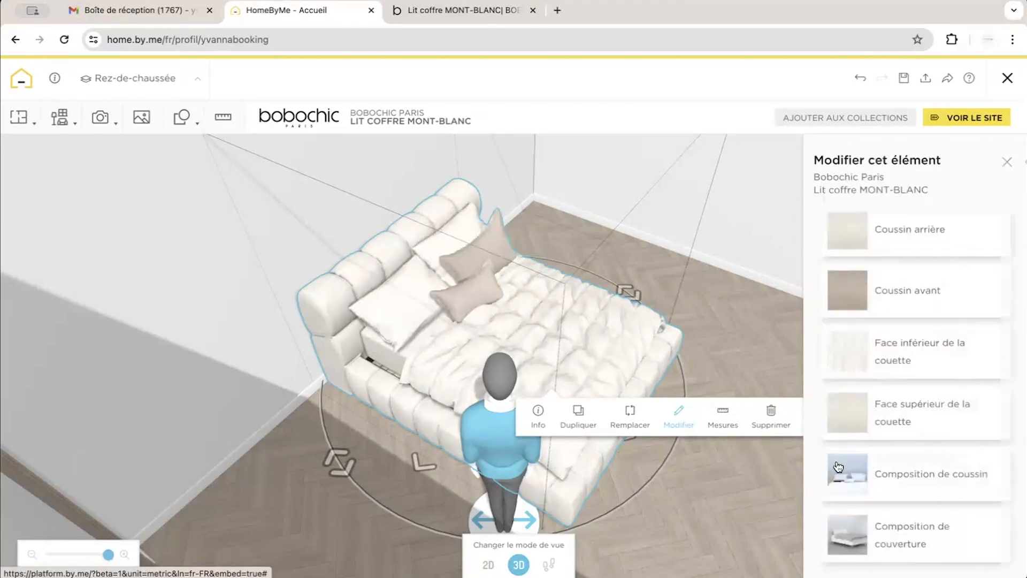
Compare blanket arrangements (Composition de couverture) and choose the one with a beige pleated throw laid across the white bedding.
click(899, 537)
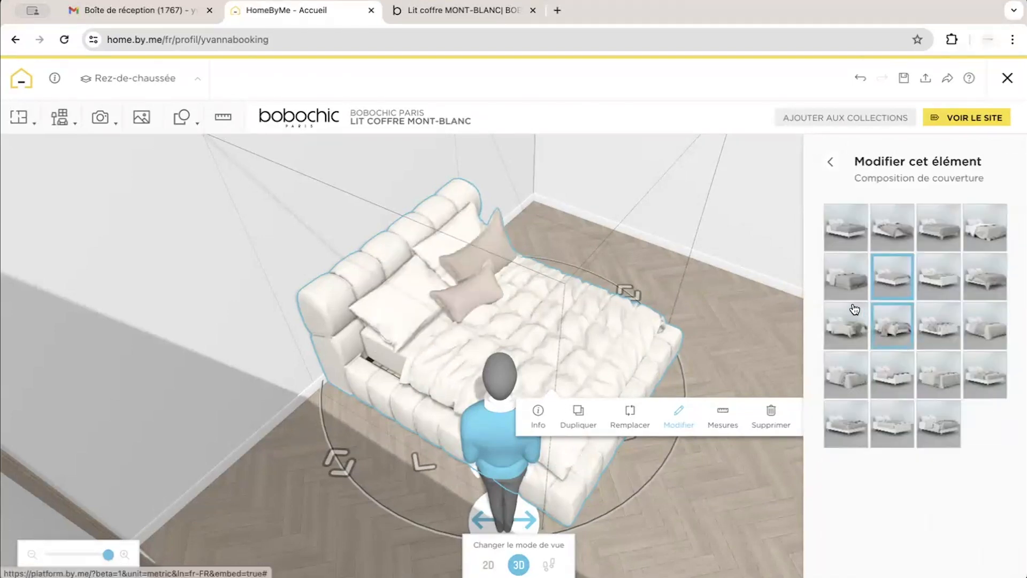
click(891, 234)
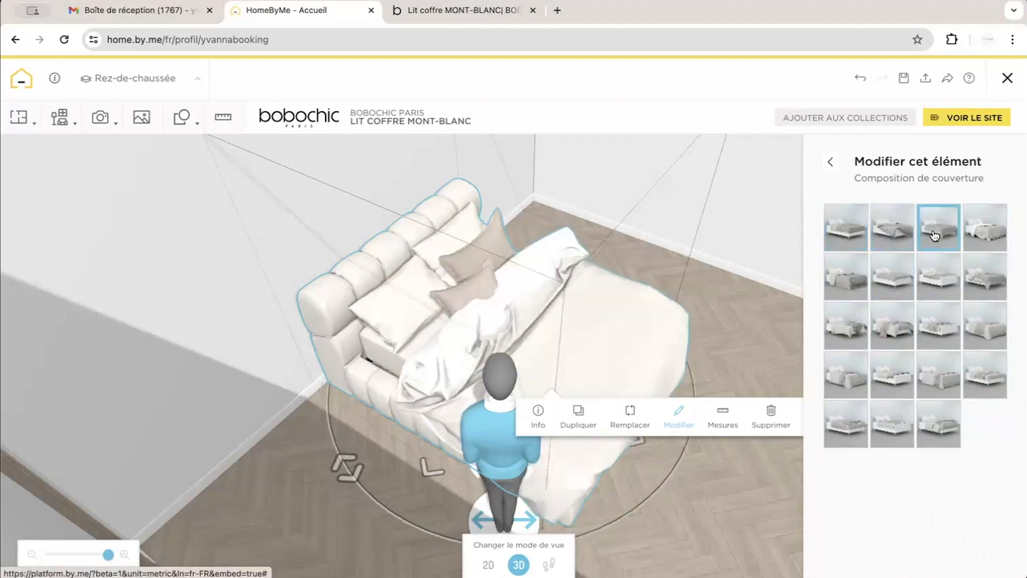
click(979, 239)
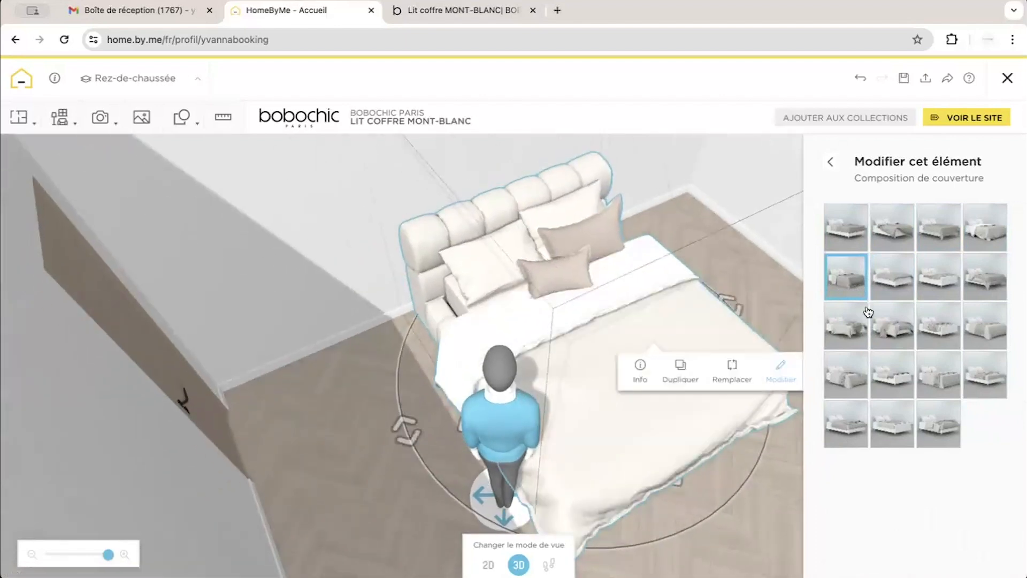
click(883, 333)
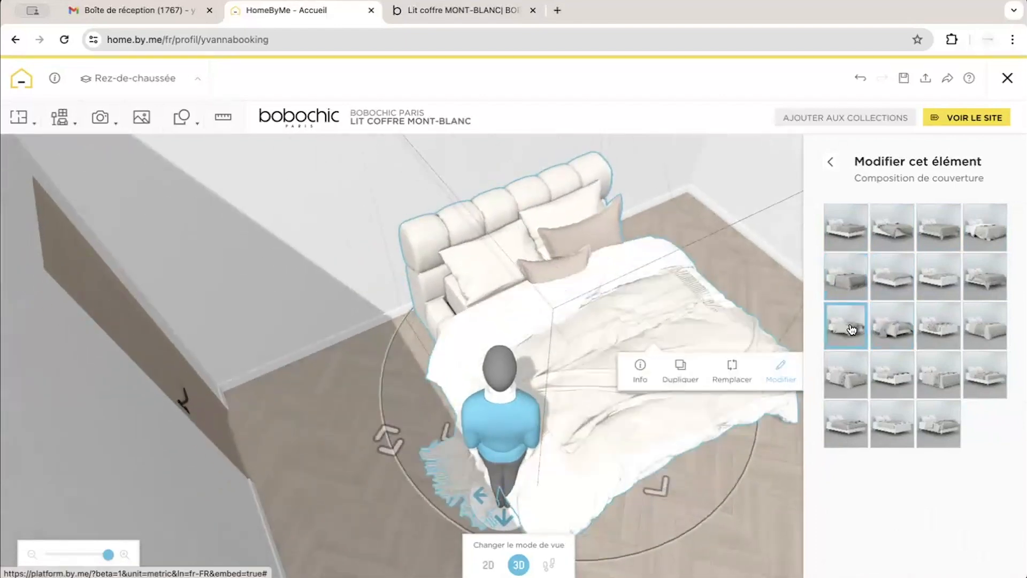
click(939, 375)
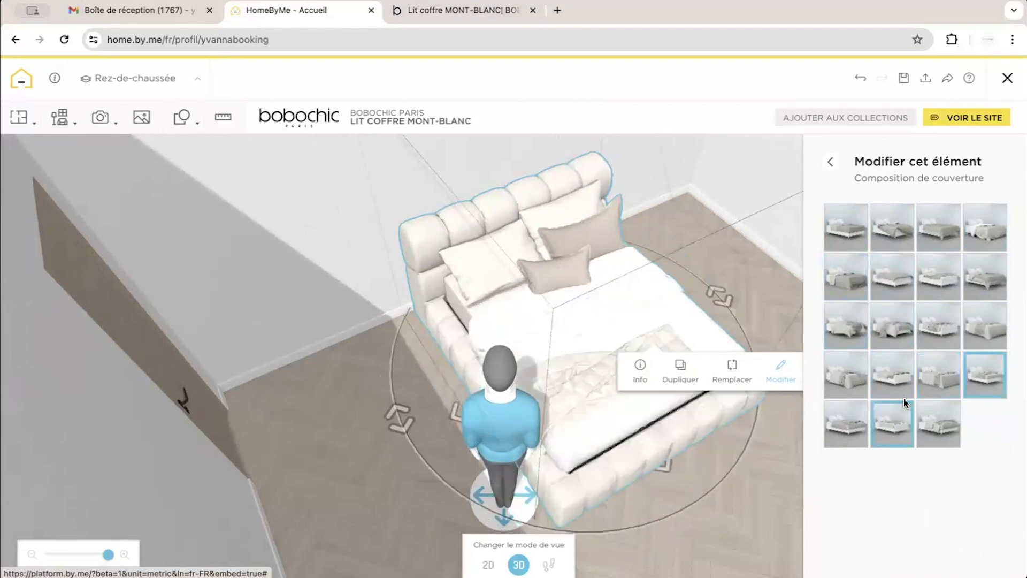
click(980, 328)
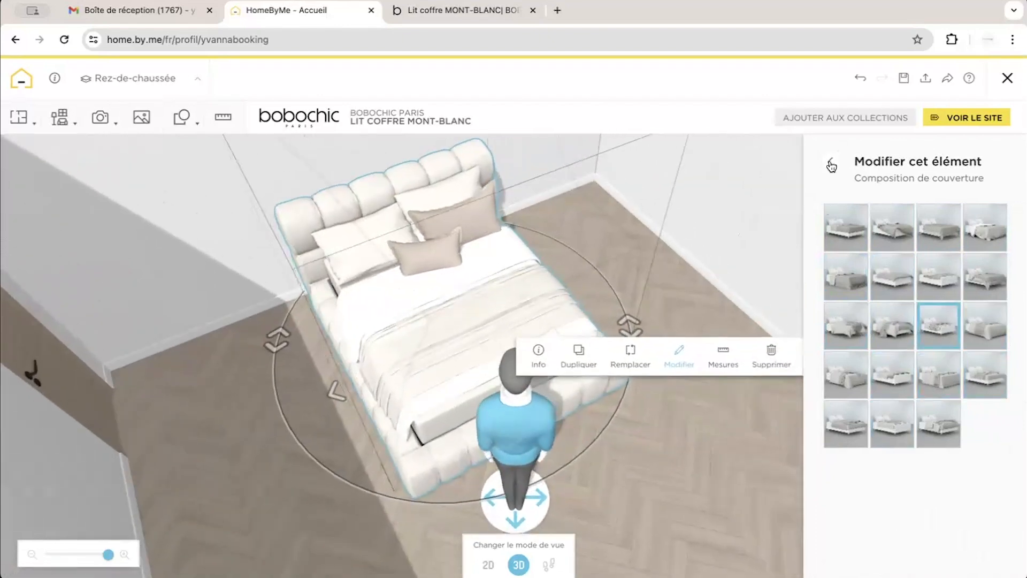
click(830, 161)
Try the duvet position Poussée on the Mont-Blanc bed and bring the duvet back up towards the pillows.
scroll(869, 291, up, 5)
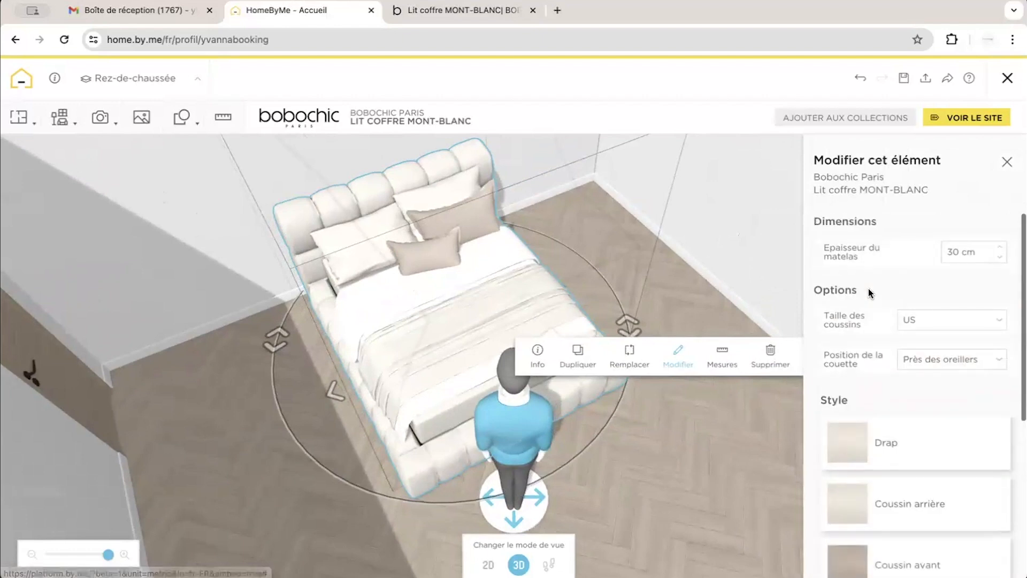
click(923, 352)
key(Up)
key(Up)
key(Return)
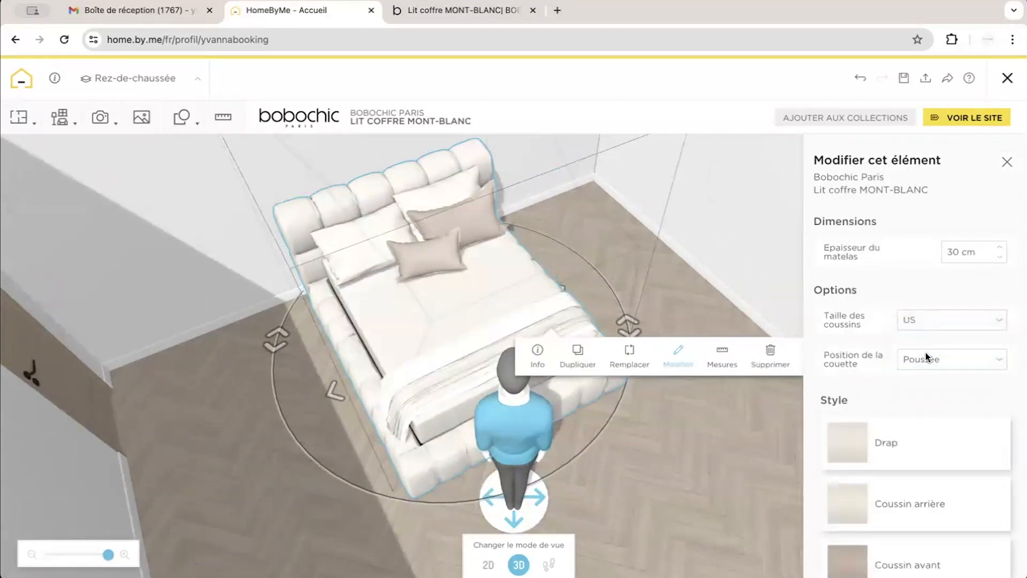
click(925, 358)
key(Down)
key(Return)
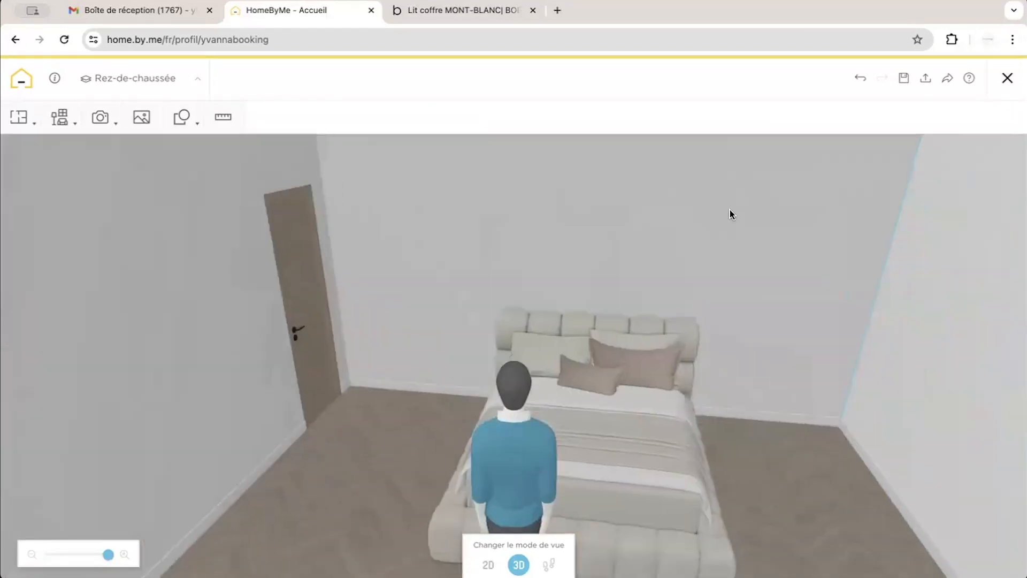
Browse the double beds in the product catalogue and filter them by the GENERIQUE brand.
drag(729, 210, 744, 237)
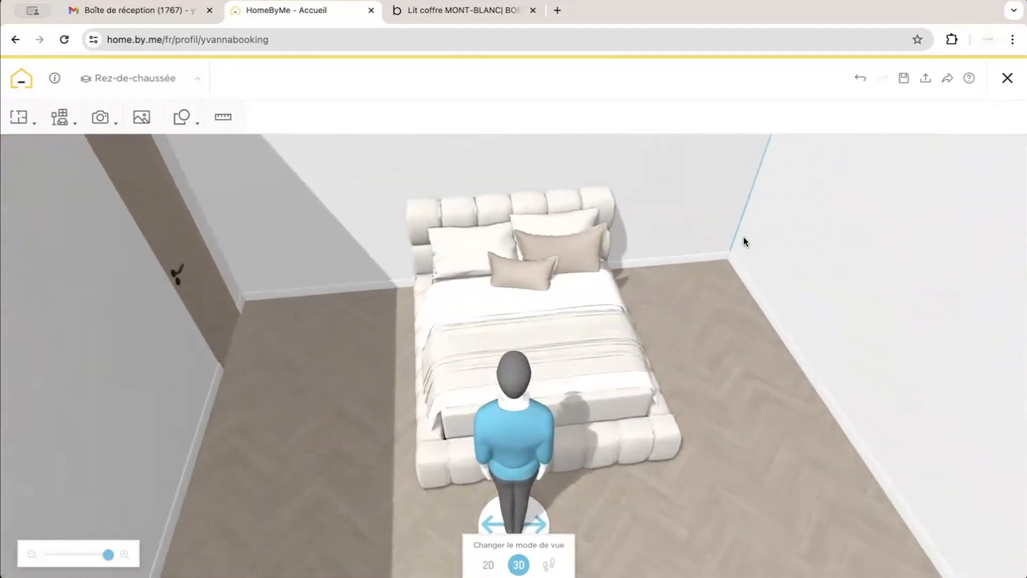
click(59, 117)
click(87, 177)
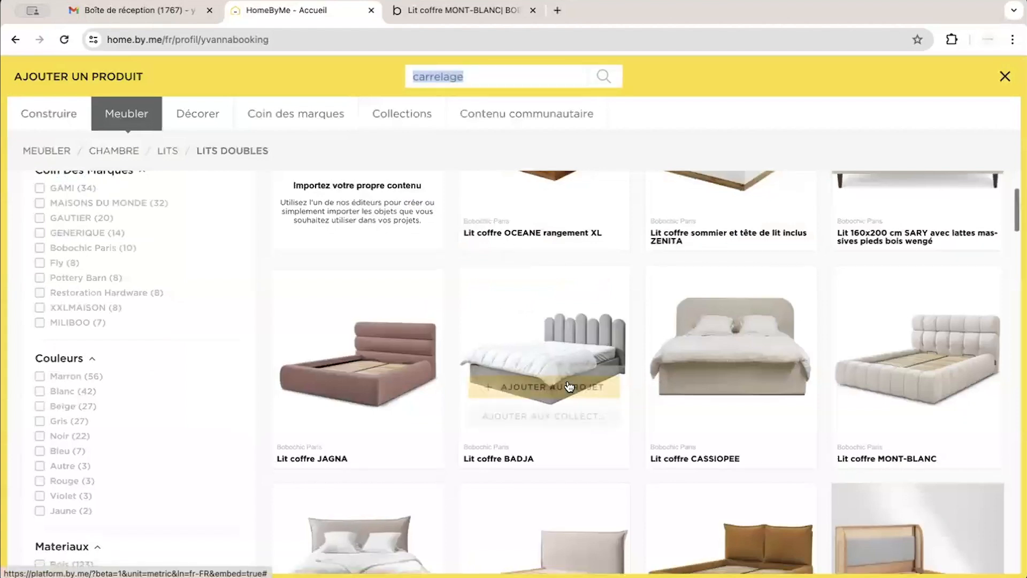
scroll(568, 386, down, 6)
scroll(567, 380, up, 5)
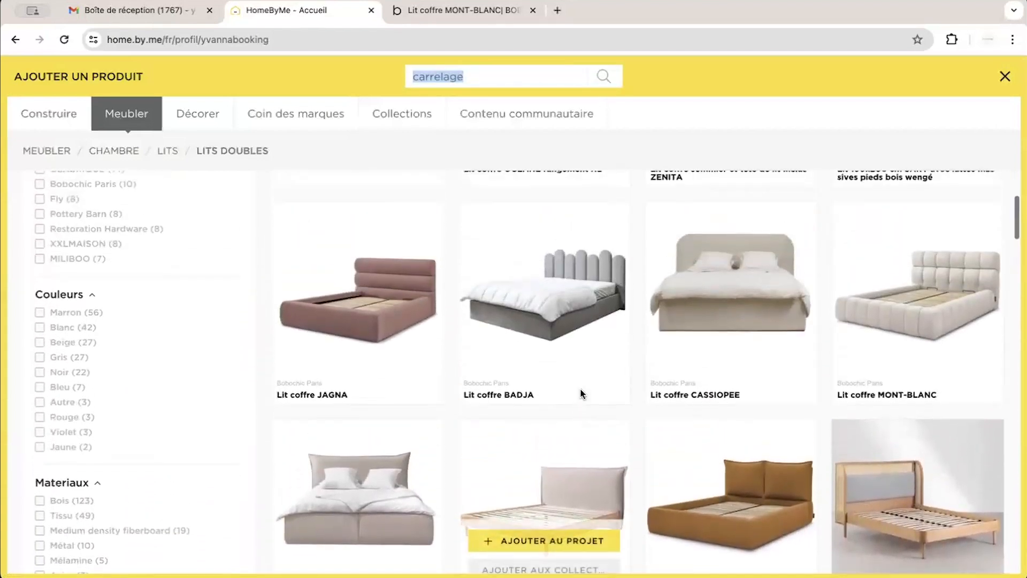
mouse_move(978, 338)
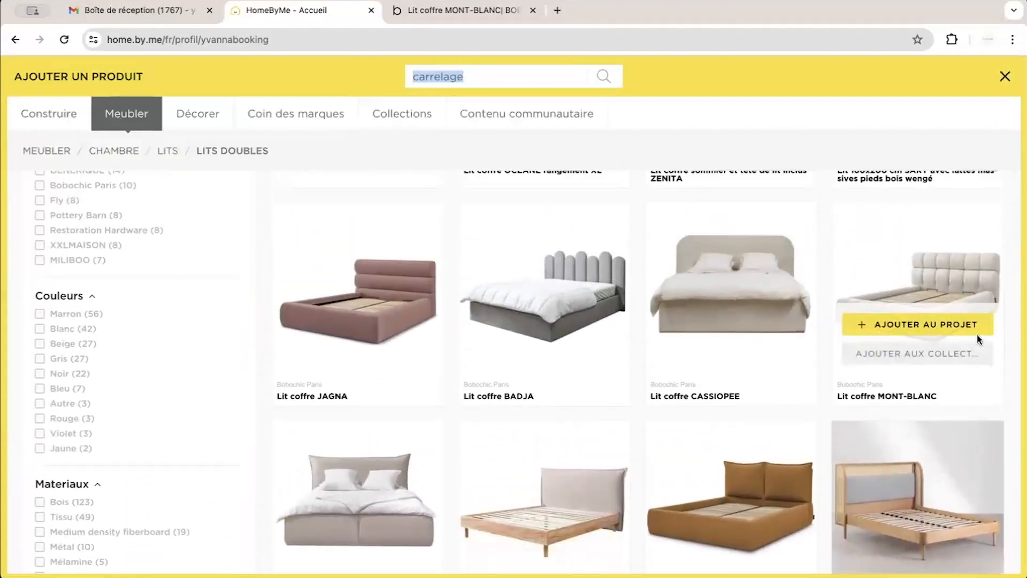
scroll(977, 335, up, 4)
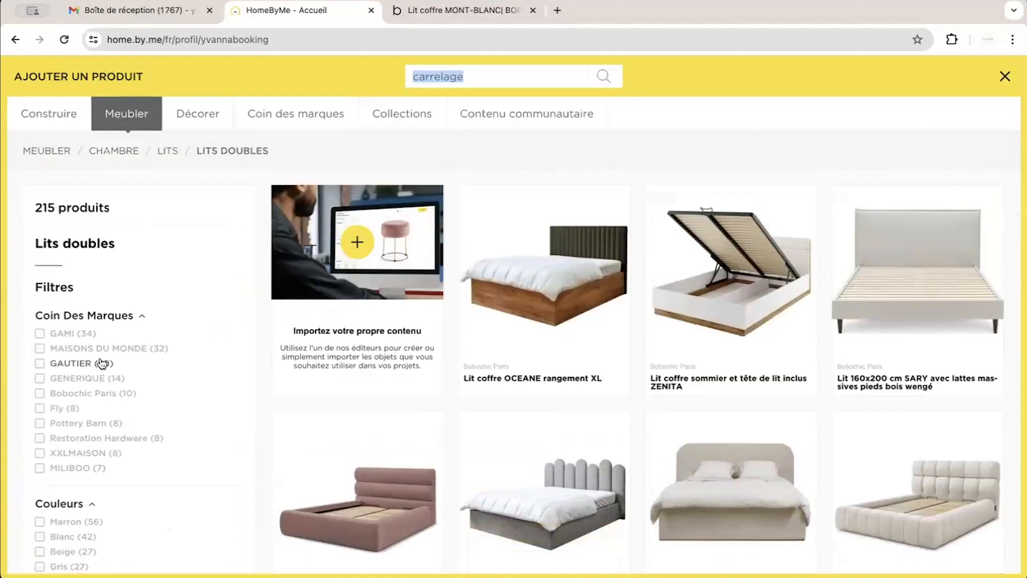
click(96, 379)
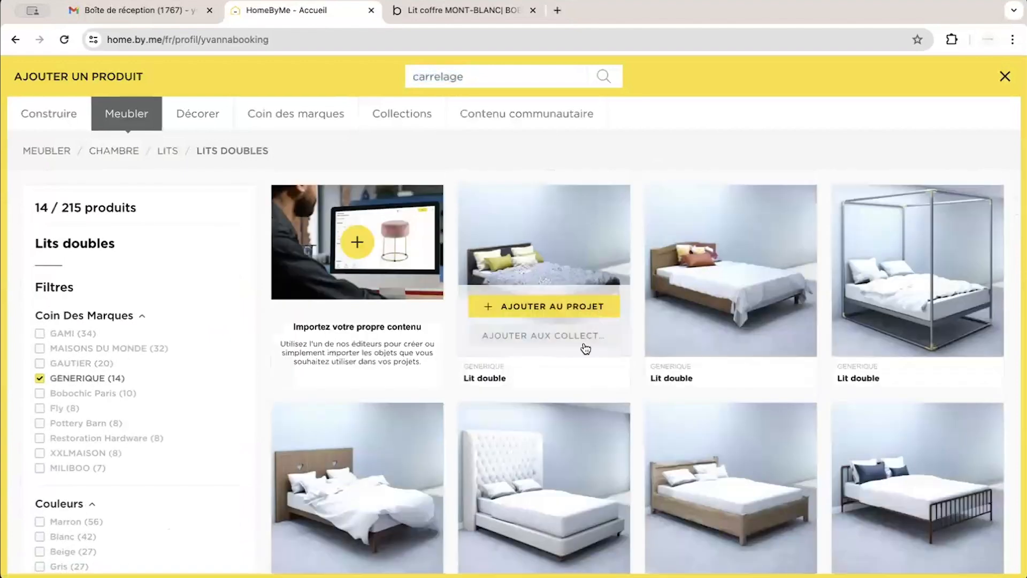
Add the generic Lit double with the black frame and headboard to the room, beyond the Mont-Blanc bed's foot.
scroll(585, 349, down, 1)
scroll(586, 348, down, 6)
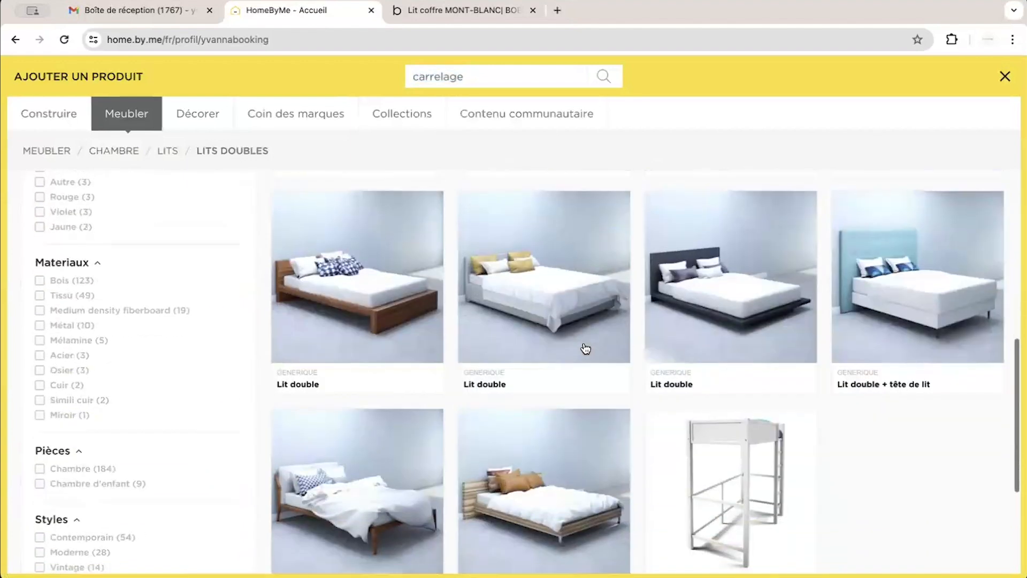
click(764, 309)
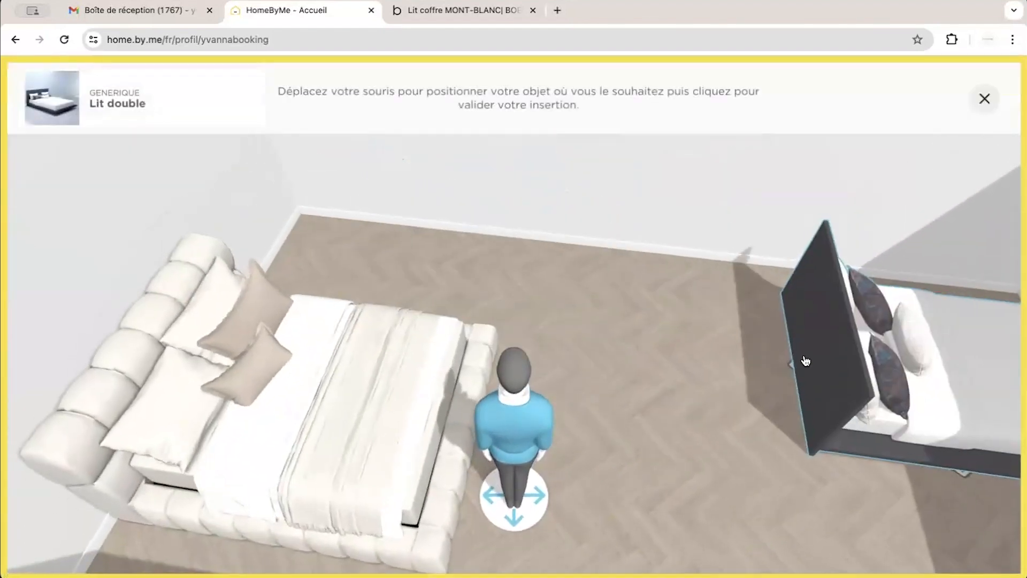
click(750, 348)
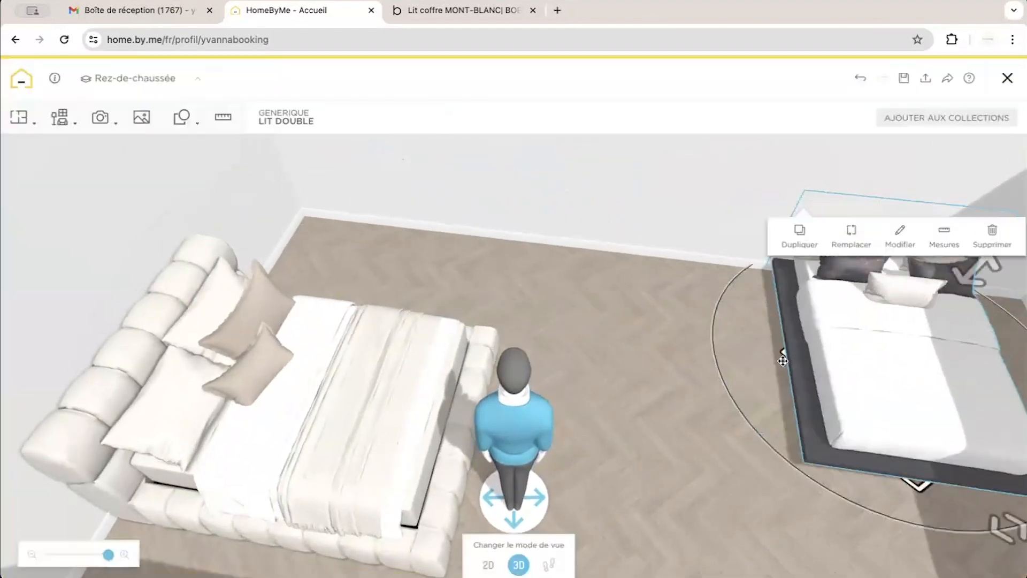
Give the generic bed's rear cushions a white and grey striped cover and choose another cover for its front cushions.
click(863, 388)
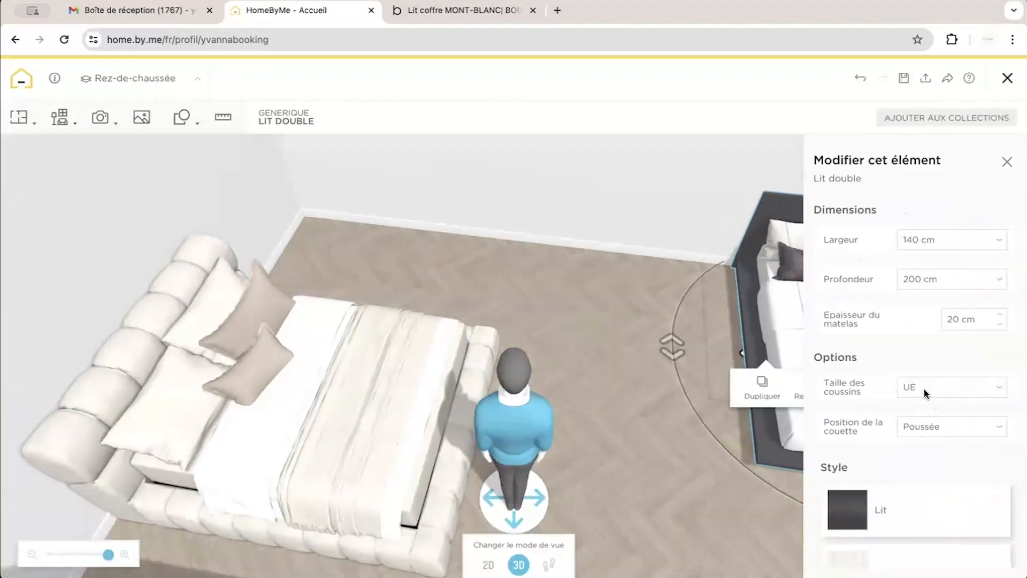
scroll(926, 430, down, 2)
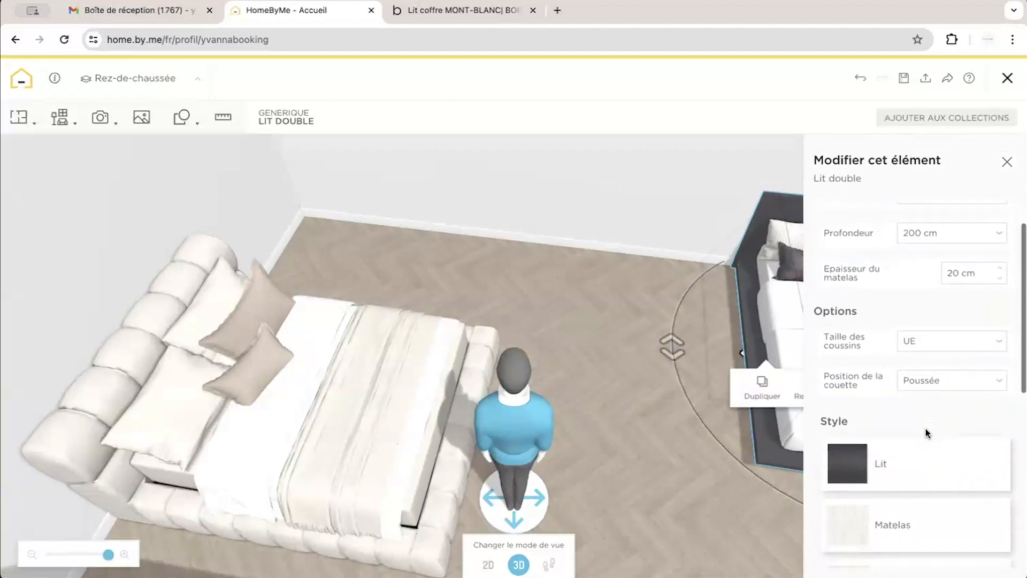
scroll(926, 428, down, 5)
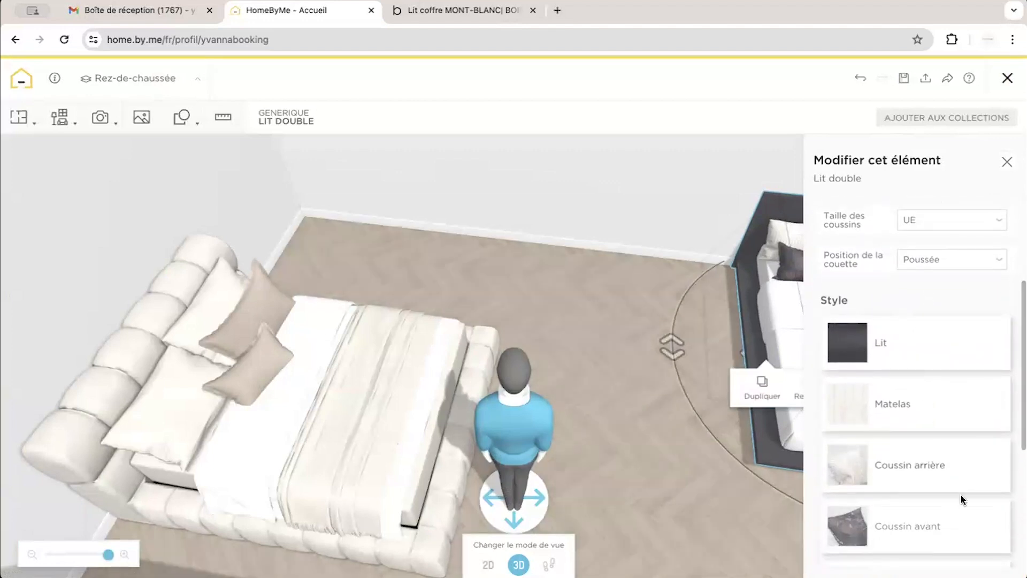
scroll(952, 385, down, 5)
scroll(955, 385, down, 1)
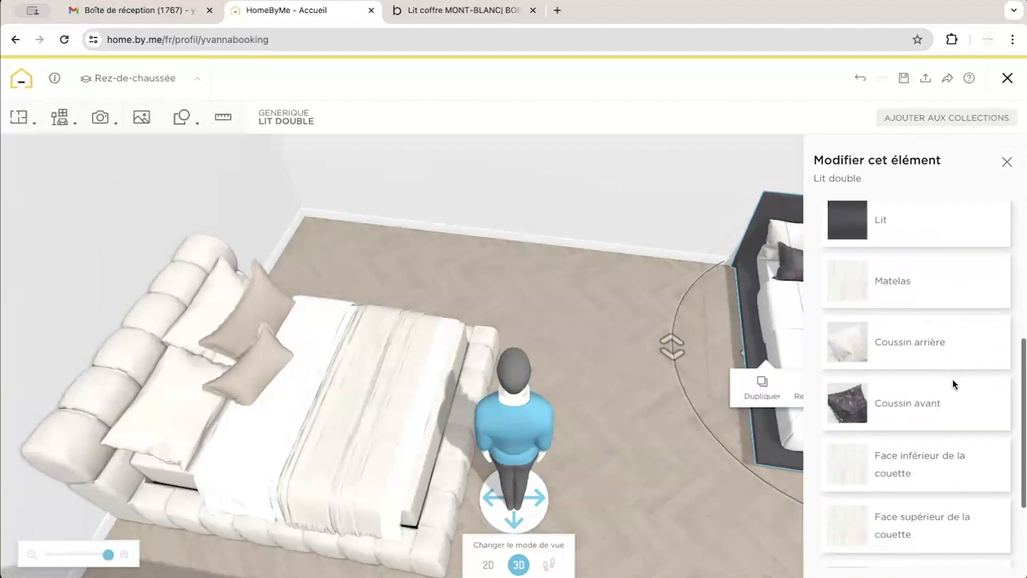
click(907, 353)
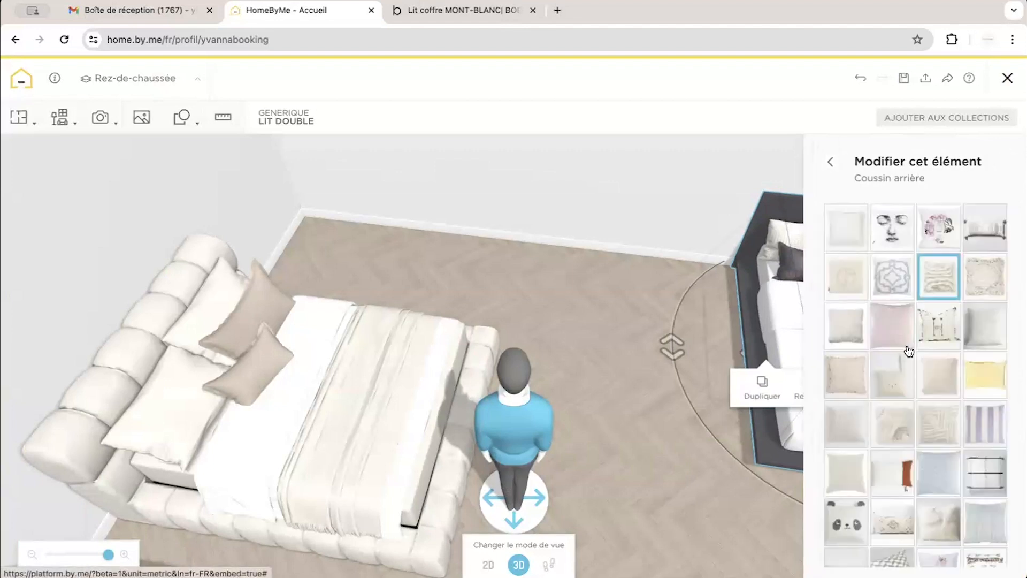
mouse_move(686, 374)
mouse_down()
mouse_move(643, 374)
mouse_move(669, 373)
mouse_up()
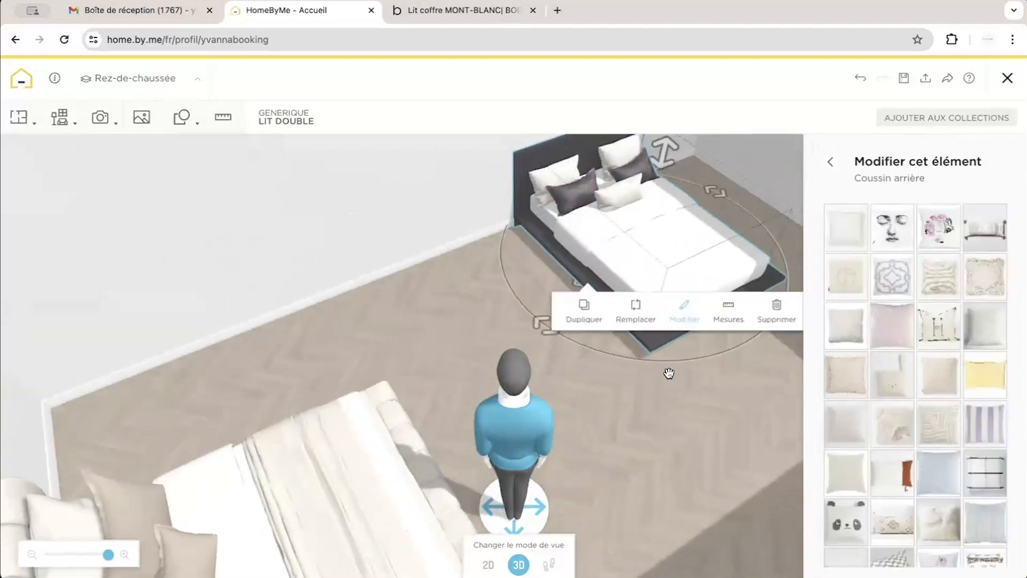
scroll(882, 412, down, 5)
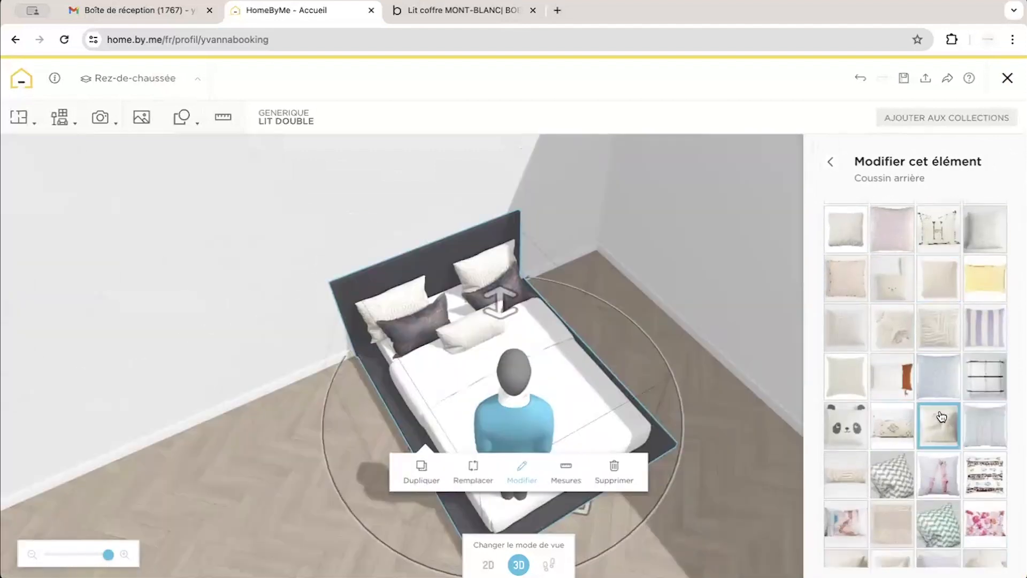
scroll(865, 425, down, 4)
click(898, 439)
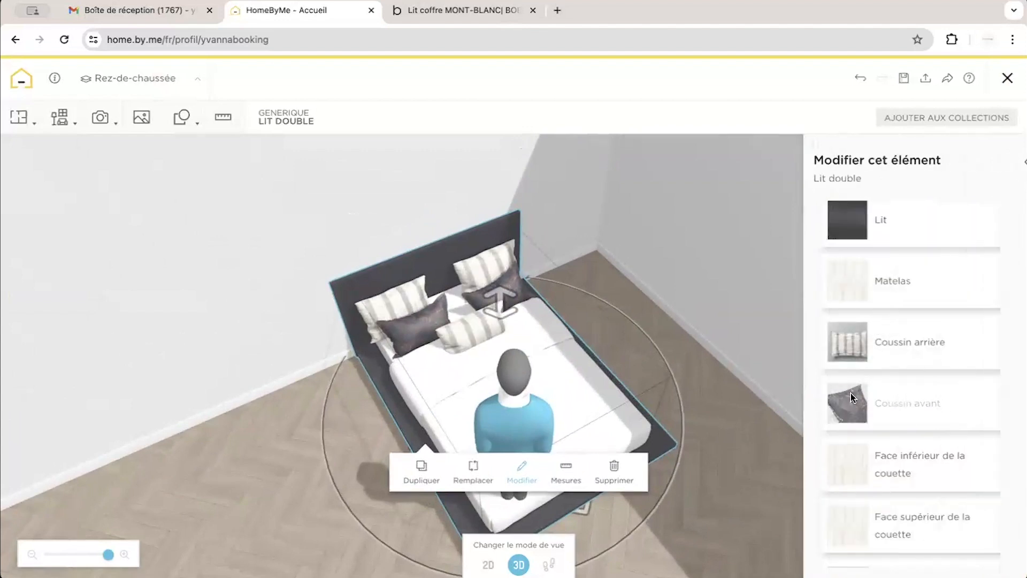
click(851, 398)
click(910, 374)
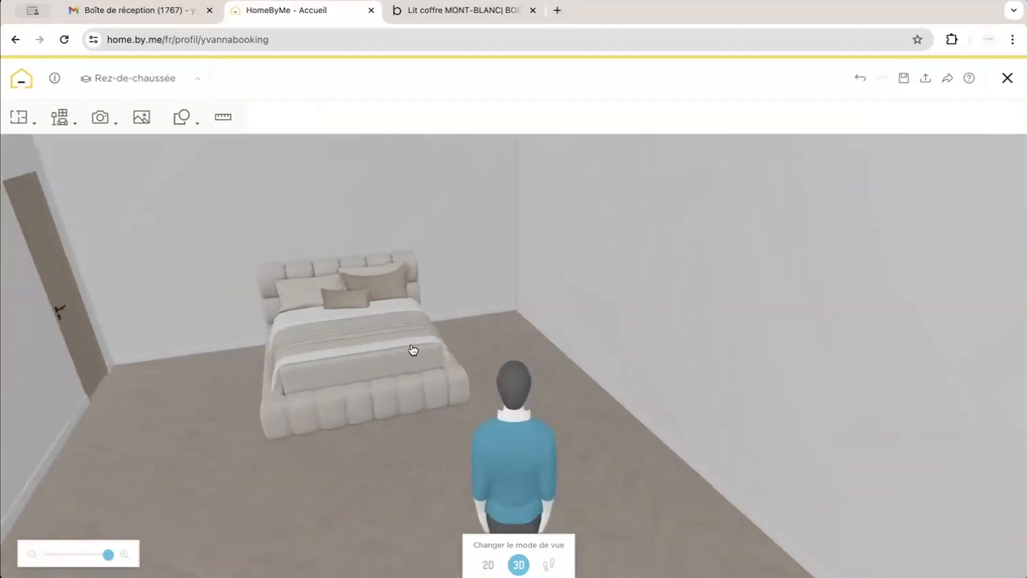
Split pièce 3 with a room separator running from the partition wall to the outer wall, beyond the Mont-Blanc bed's foot.
drag(525, 443, 400, 278)
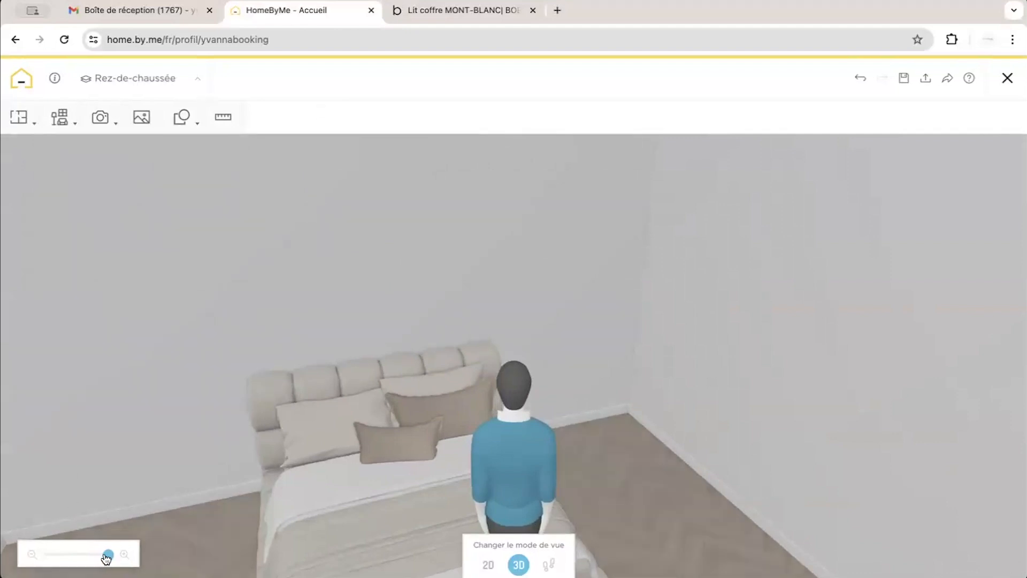
drag(107, 555, 97, 555)
drag(716, 303, 516, 368)
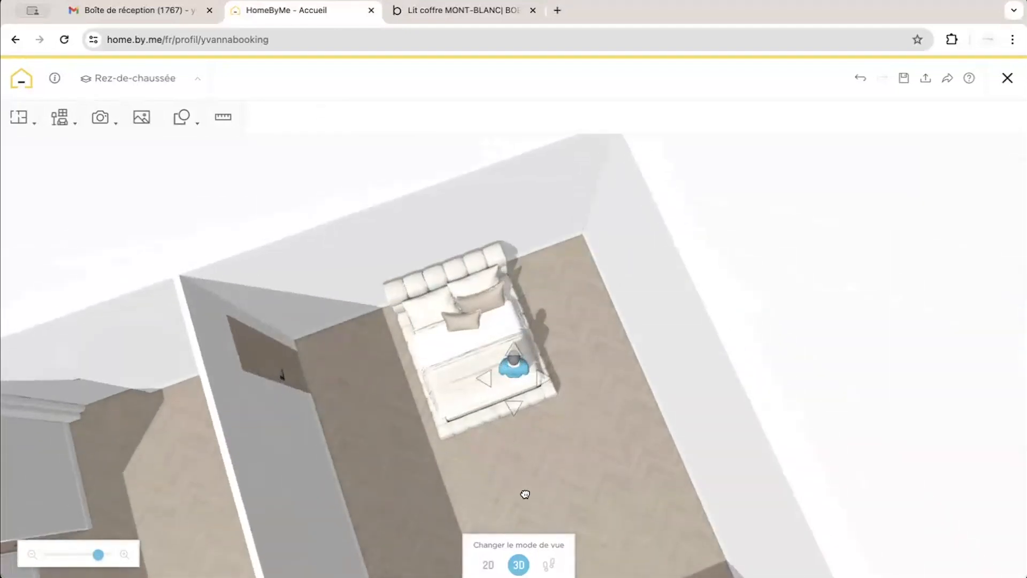
click(526, 494)
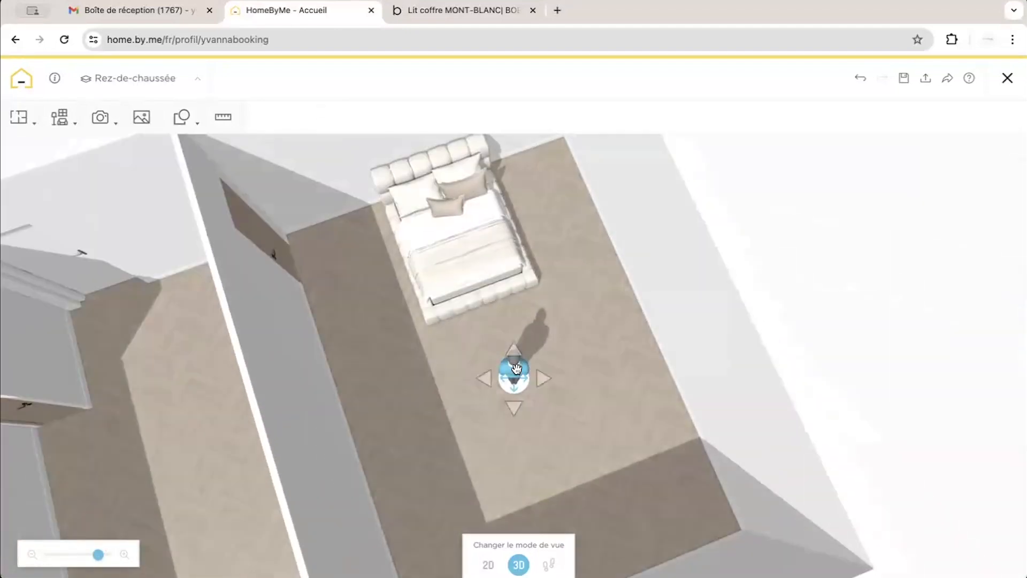
drag(599, 269, 610, 250)
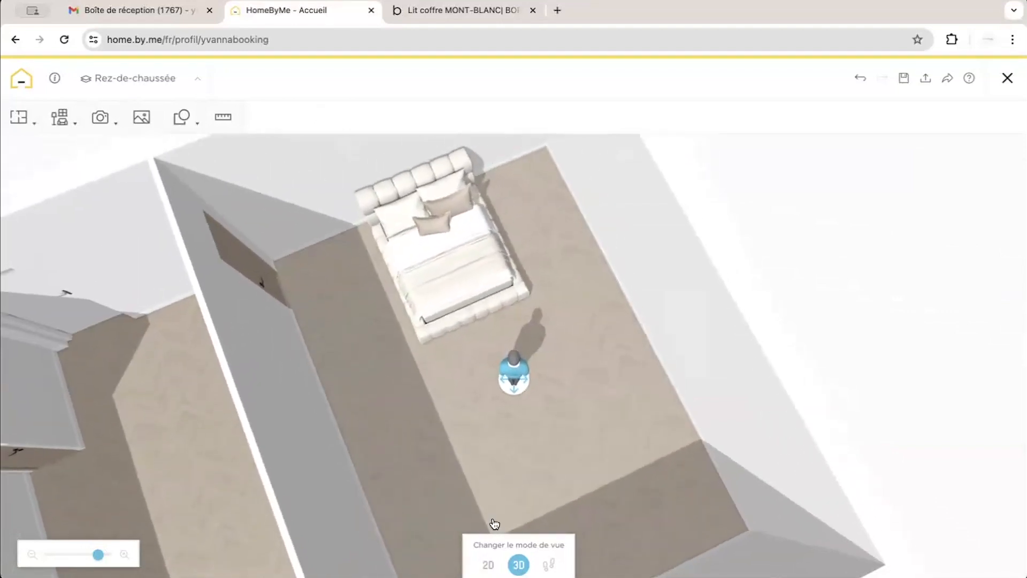
drag(517, 366, 518, 395)
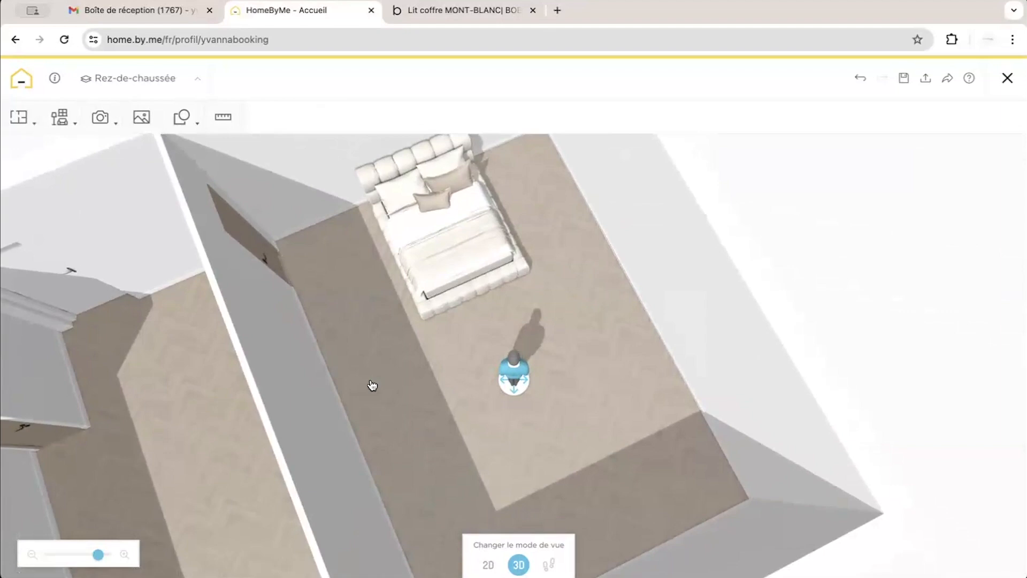
click(19, 115)
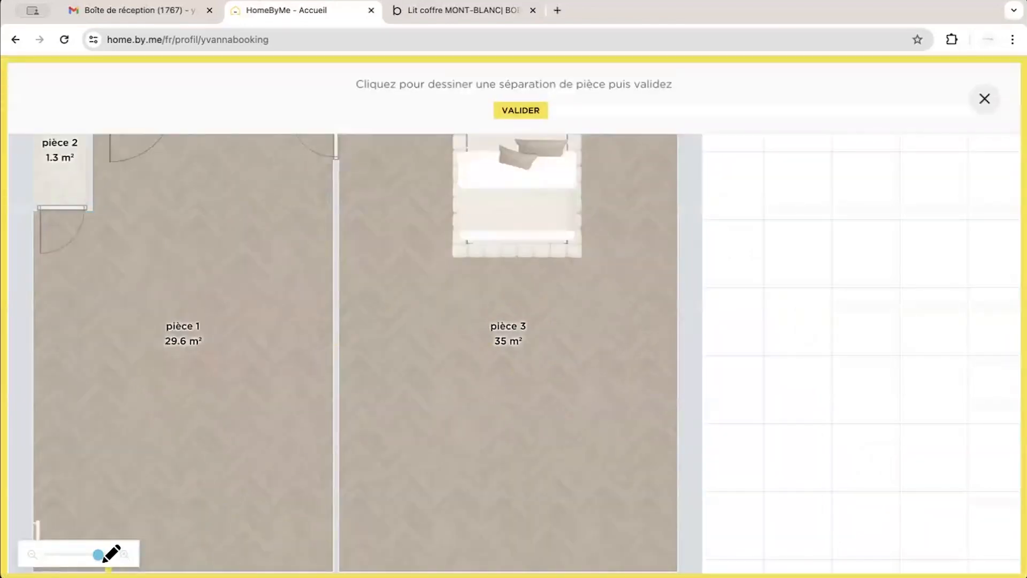
drag(98, 557, 79, 557)
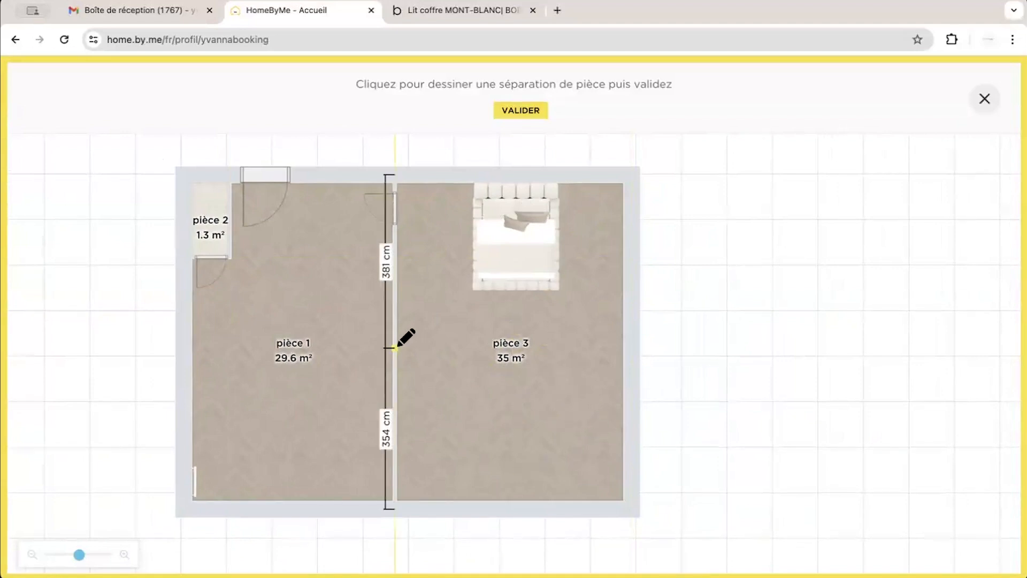
click(395, 348)
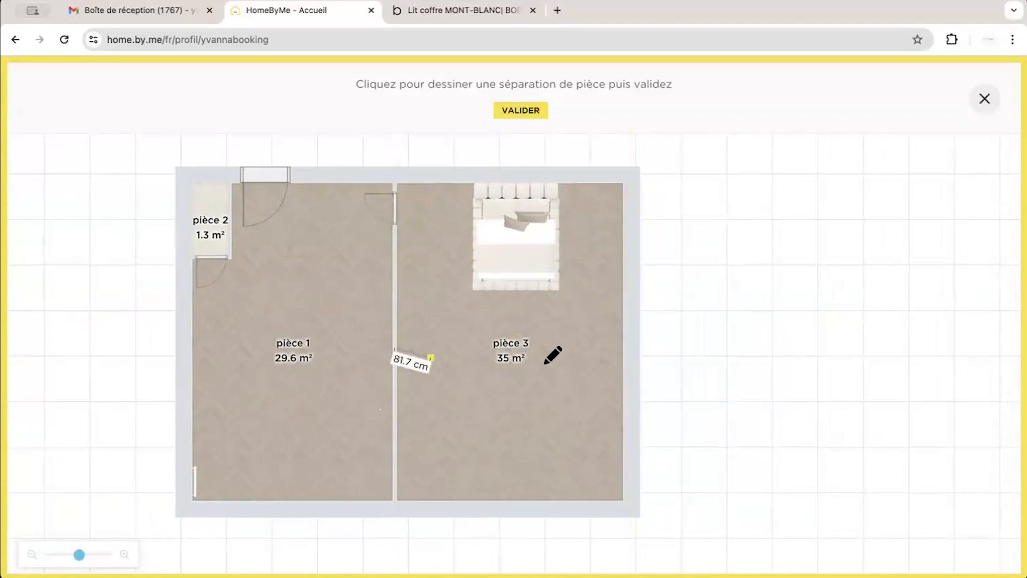
click(638, 342)
click(521, 109)
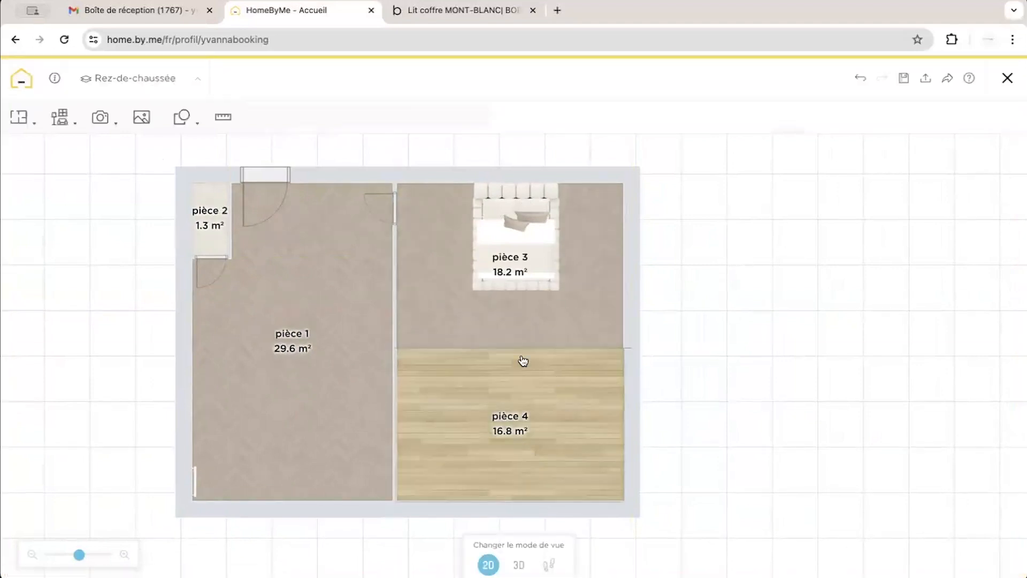
Search the catalogue for carrelage and apply the Ceramico marble-effect tile to pièce 4's floor.
click(519, 564)
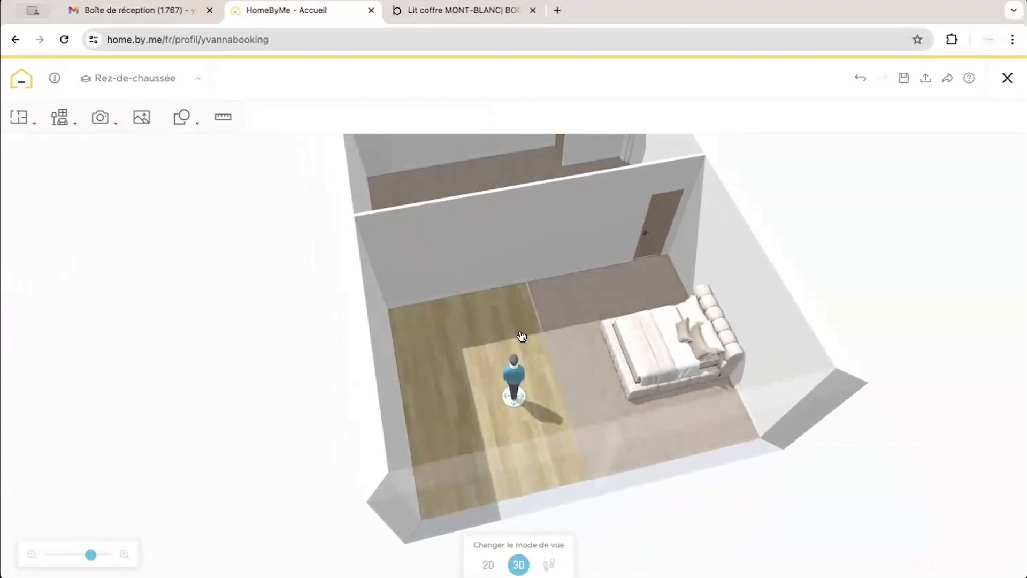
click(66, 124)
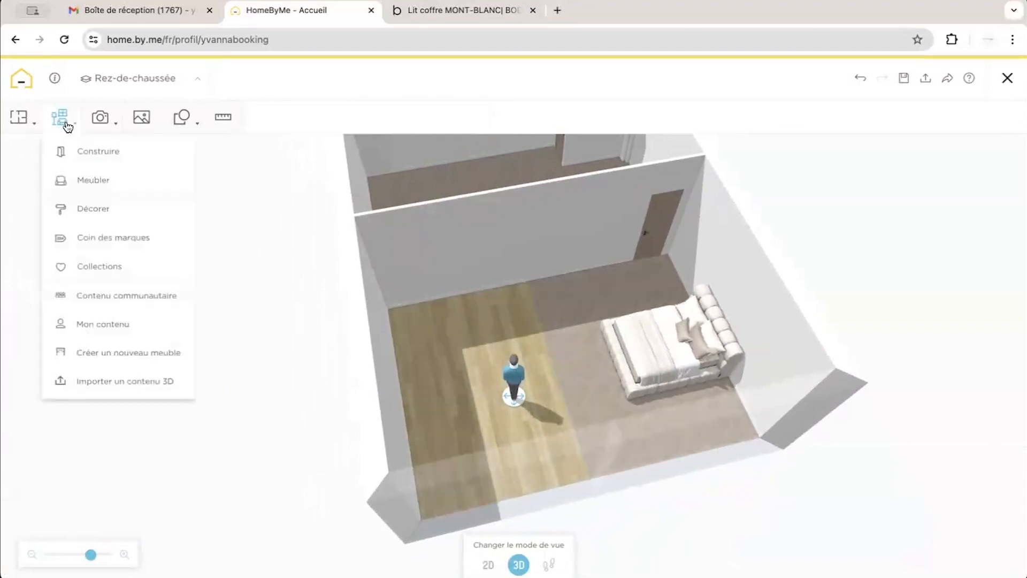
click(88, 182)
click(498, 77)
text(carr)
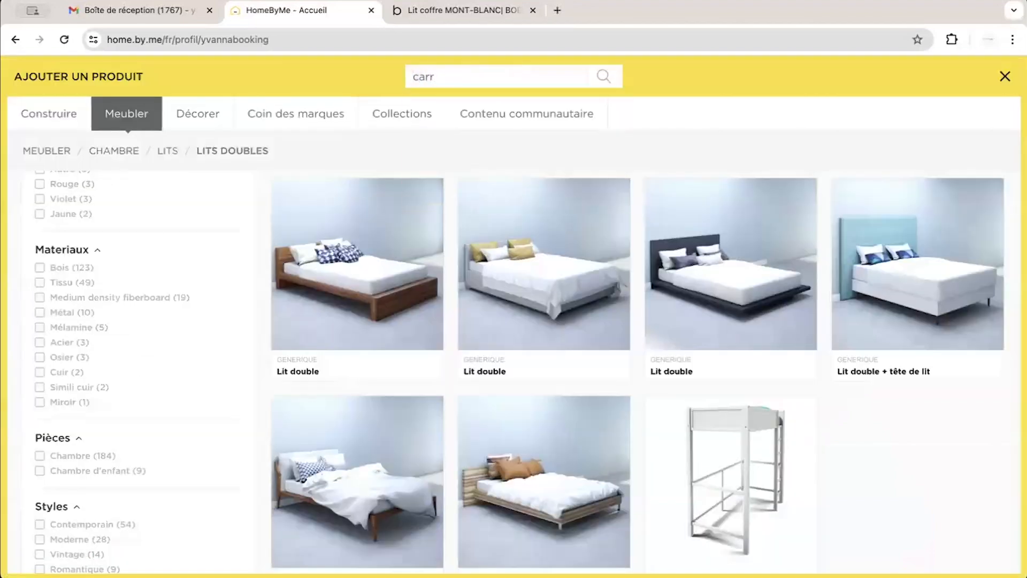
text(elage)
key(Return)
click(917, 303)
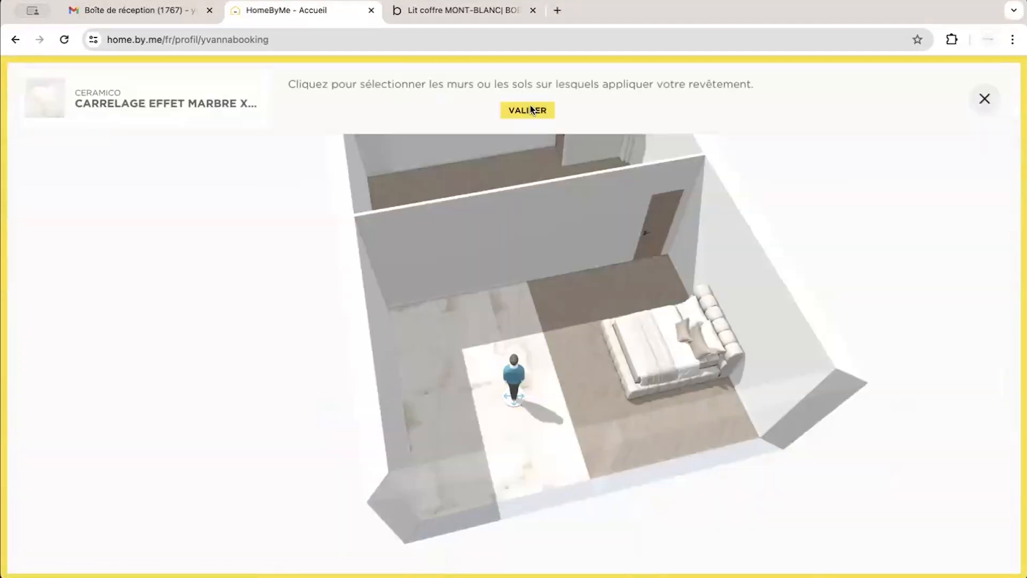
click(531, 110)
Add a skirting board (Plinthe) to the walls of pièce 3.
drag(91, 555, 112, 554)
drag(411, 342, 488, 360)
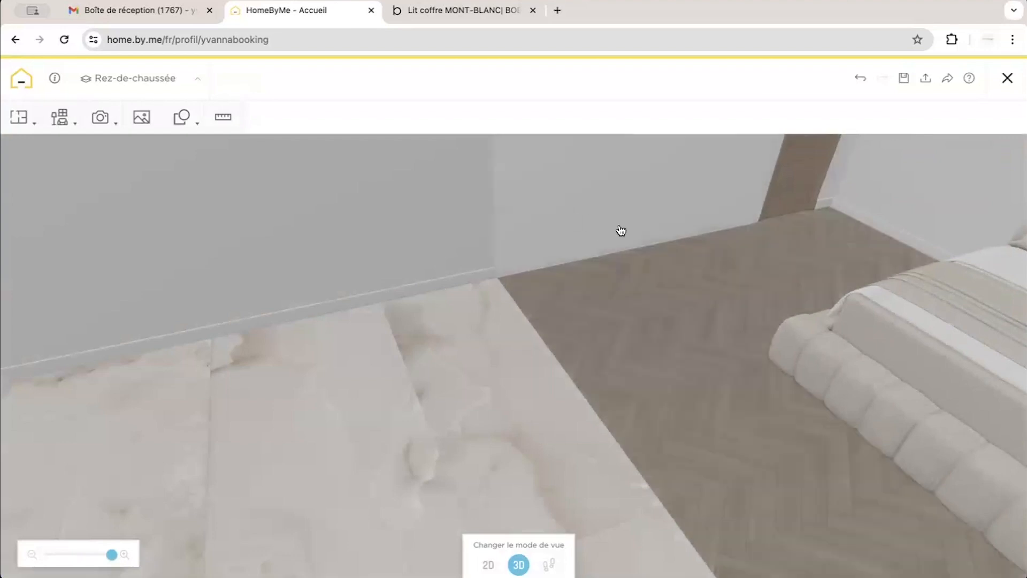
click(580, 290)
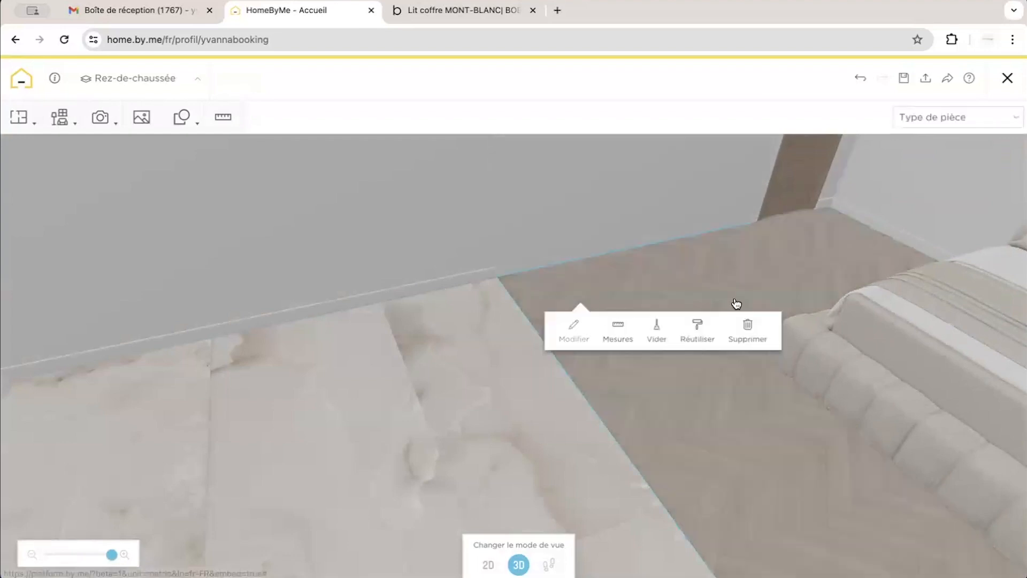
scroll(941, 460, down, 5)
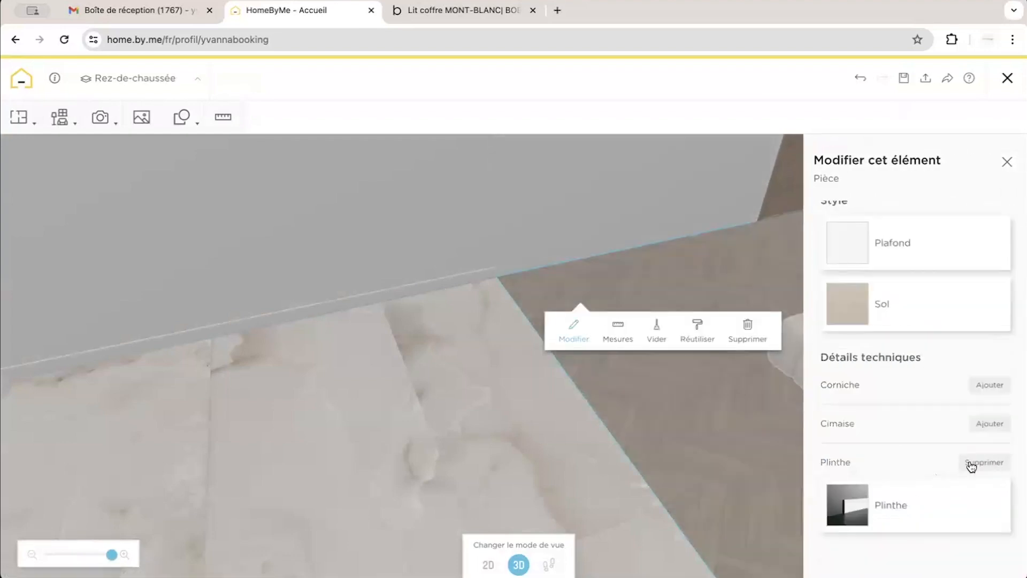
scroll(973, 497, up, 2)
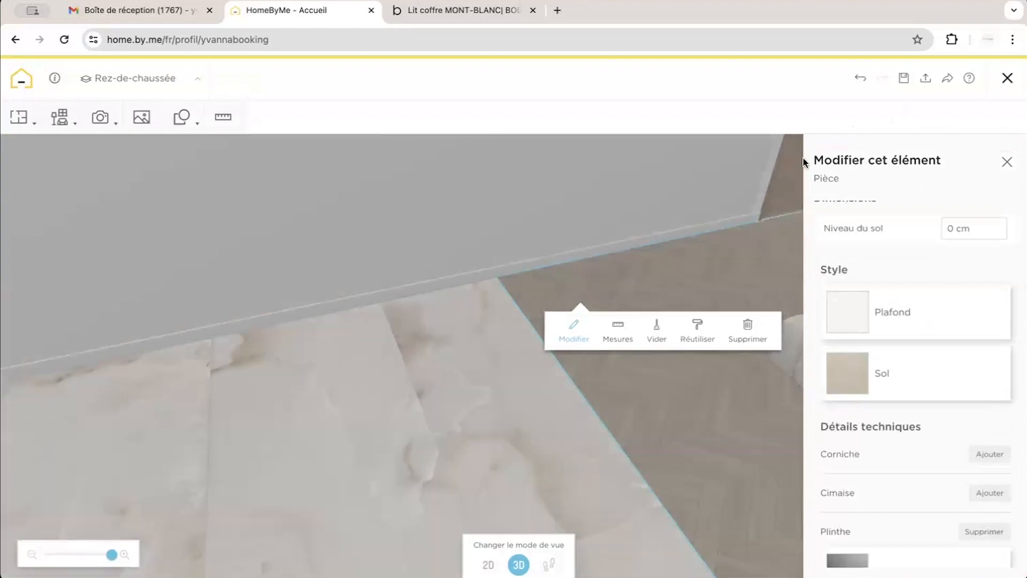
drag(514, 231, 695, 193)
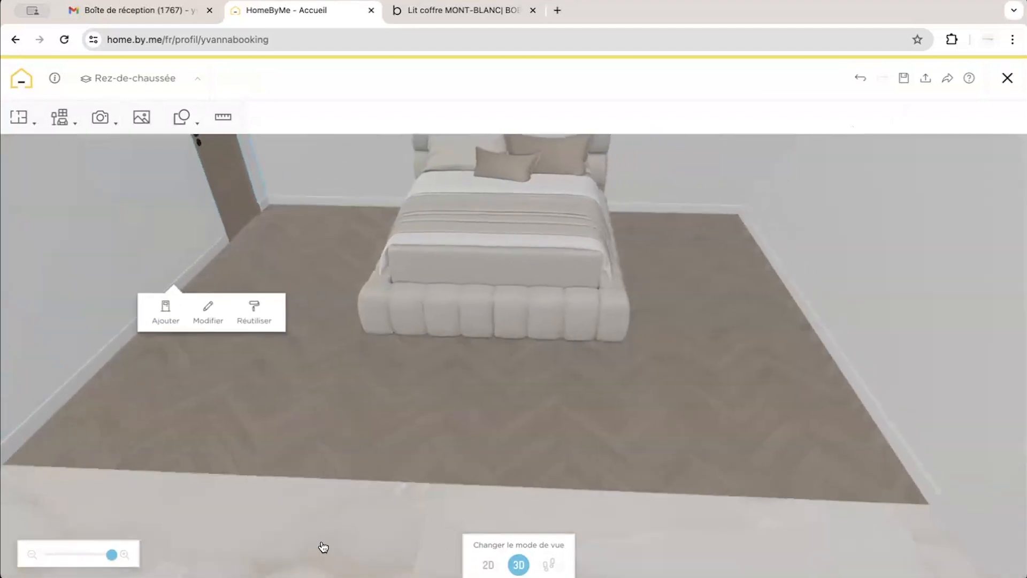
In the 2D plan, extend the outer wall behind the bed by about 483 cm past the side wall, and the opposite outer wall likewise.
drag(111, 554, 82, 555)
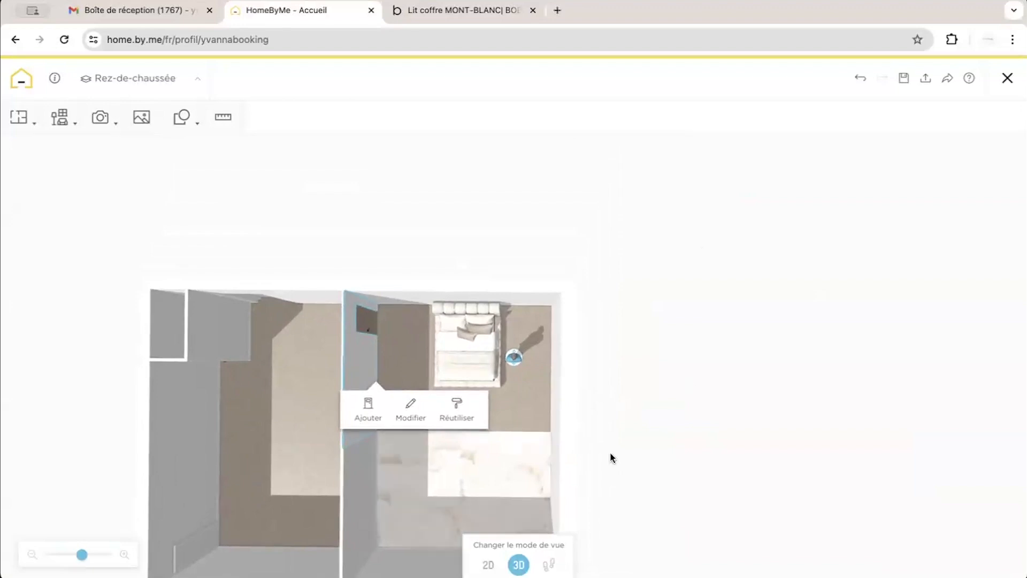
click(488, 565)
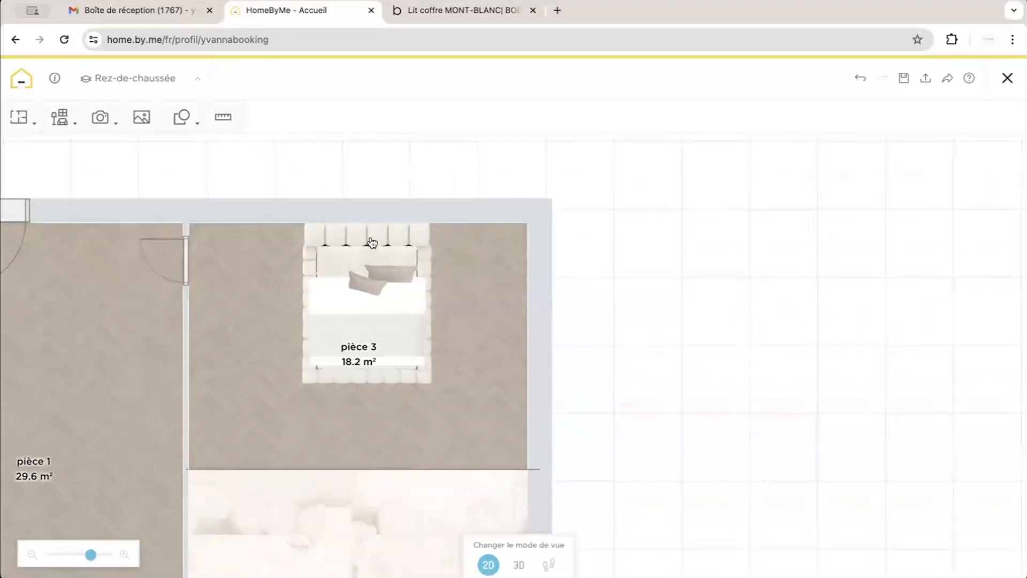
click(504, 214)
mouse_move(538, 211)
mouse_down()
mouse_move(824, 211)
mouse_move(541, 221)
mouse_move(553, 215)
mouse_up()
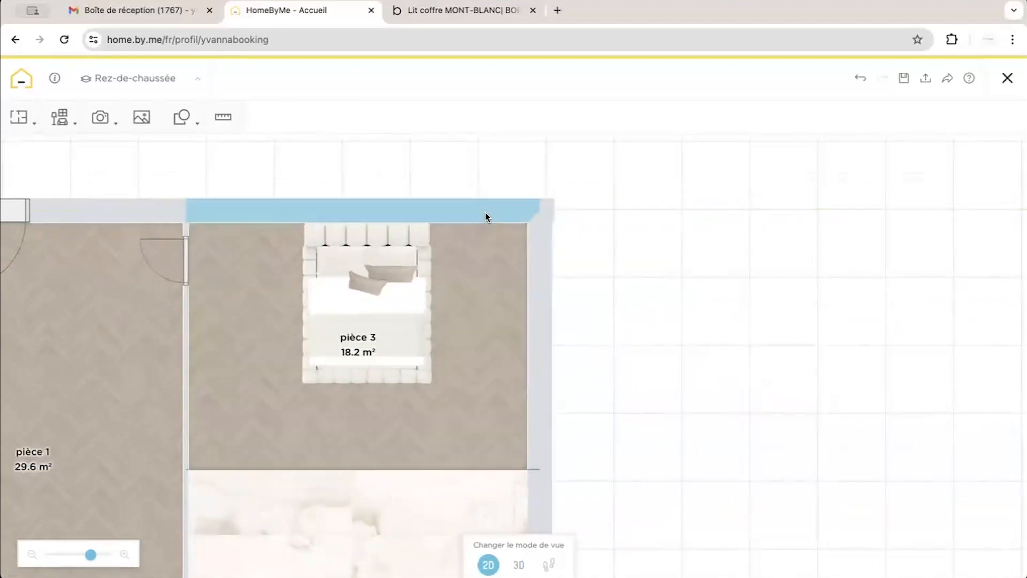
click(486, 213)
click(504, 217)
drag(540, 211, 881, 211)
scroll(413, 485, down, 5)
click(413, 486)
drag(502, 471, 909, 471)
Draw a wall from the end of pièce 4's extended outer wall and lengthen the wall behind the bed to meet it, enclosing a new room.
click(20, 117)
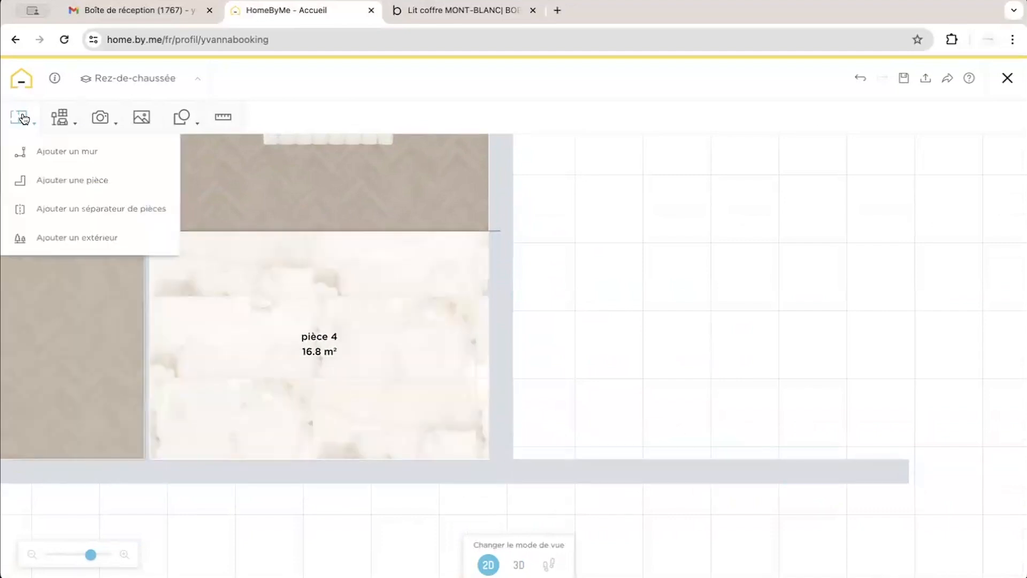
click(50, 154)
click(908, 470)
drag(906, 178, 925, 462)
click(904, 249)
click(603, 110)
click(858, 258)
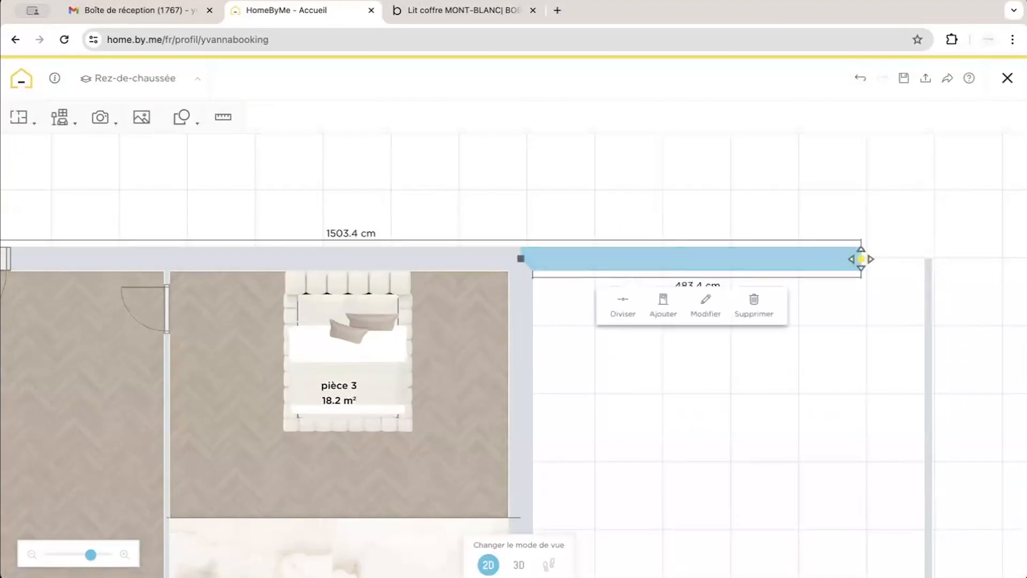
drag(859, 257, 913, 265)
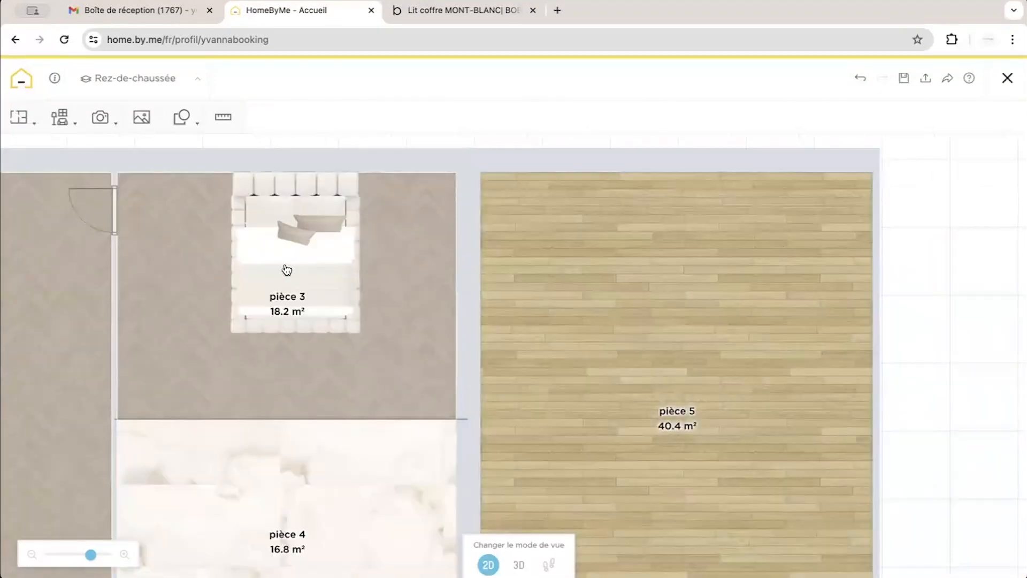
Duplicate the Mont-Blanc bed and place the copy in pièce 5, with its headboard against the rear wall.
click(287, 269)
click(320, 313)
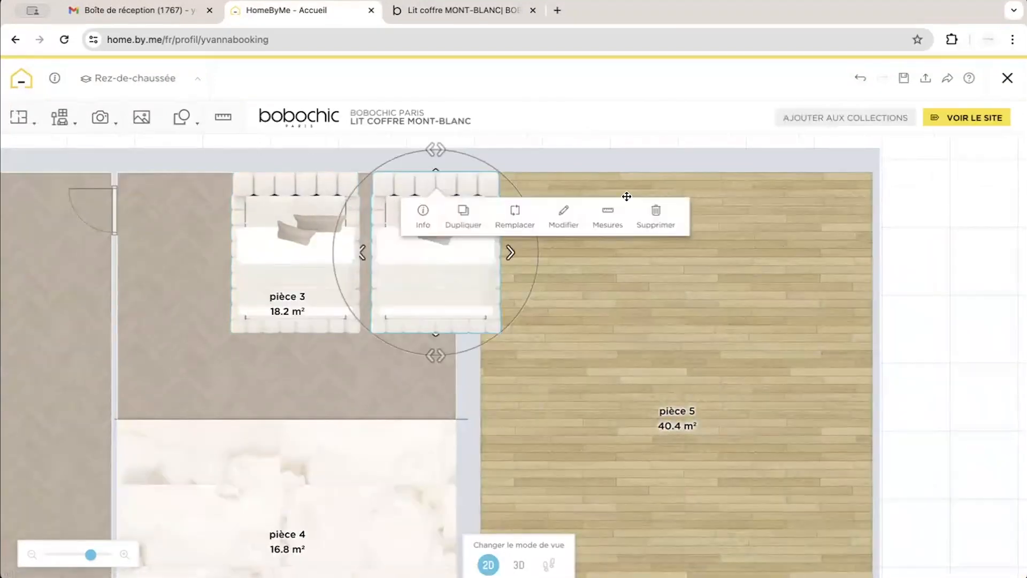
drag(389, 203, 638, 195)
Reuse pièce 3's herringbone floor covering on pièce 5 and show the rooms in 3D.
click(516, 234)
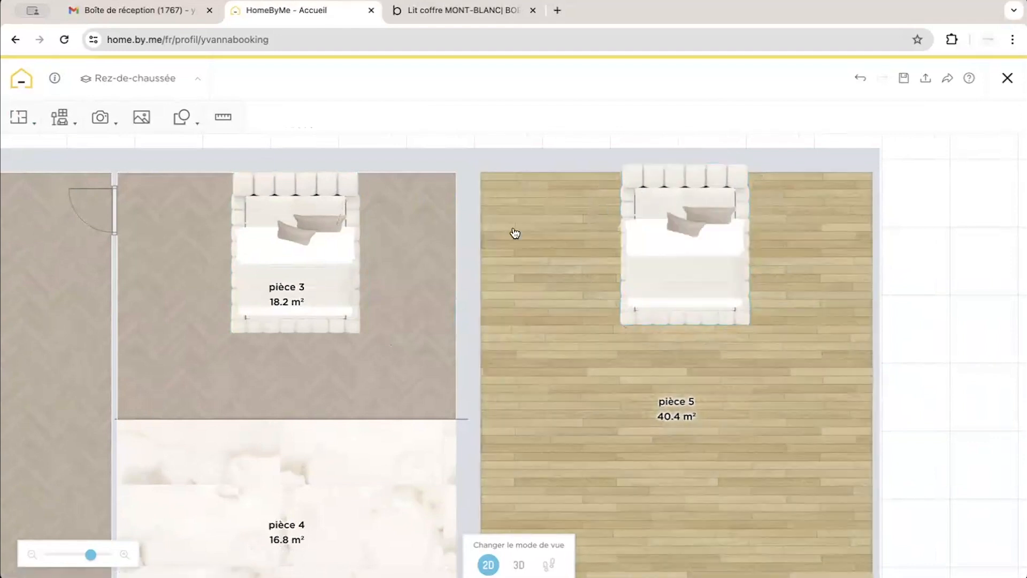
click(382, 331)
click(461, 377)
click(535, 402)
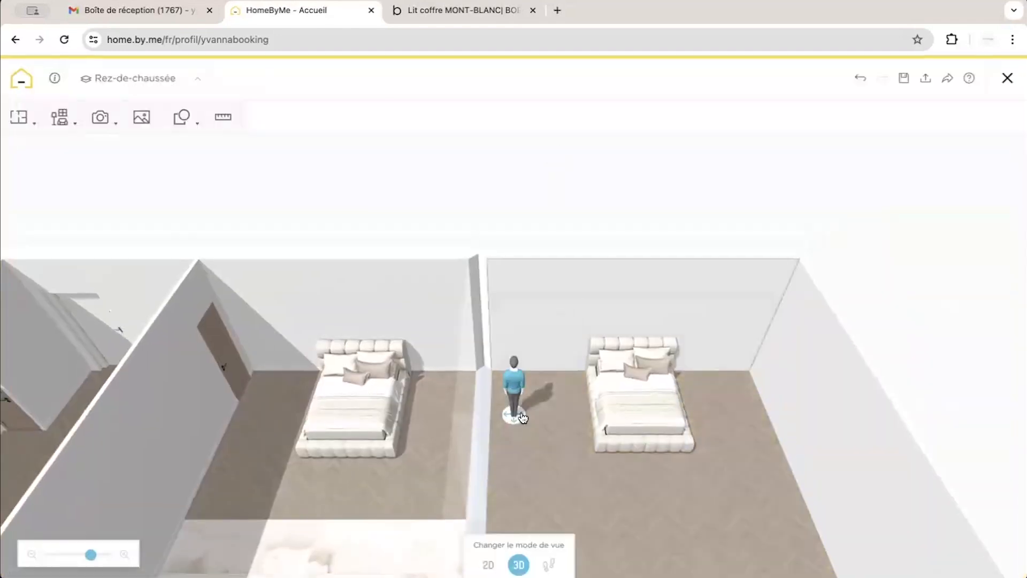
Extend the room separator between pièce 3 and pièce 4 across pièce 5 to its far wall.
scroll(470, 289, down, 4)
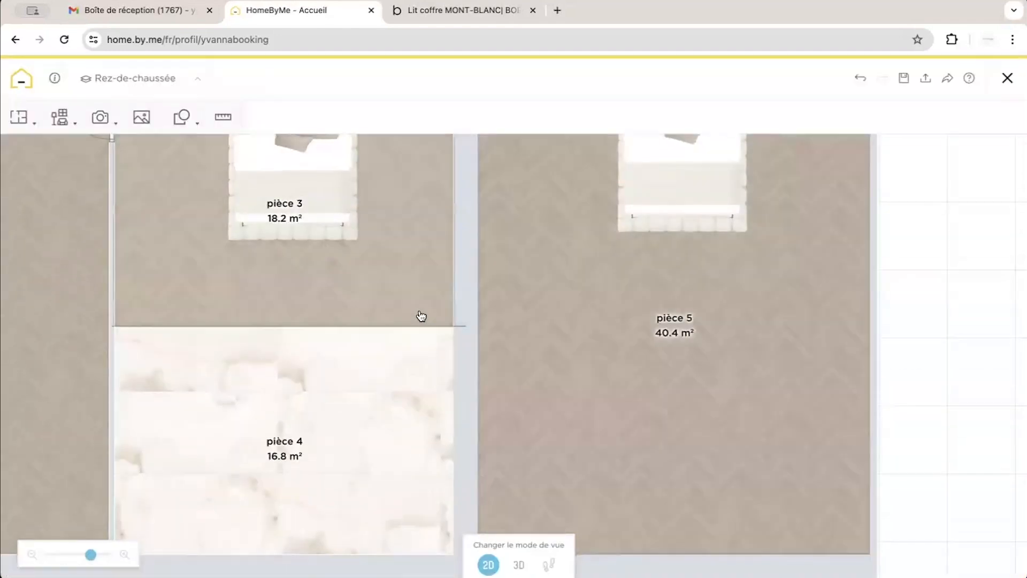
click(389, 329)
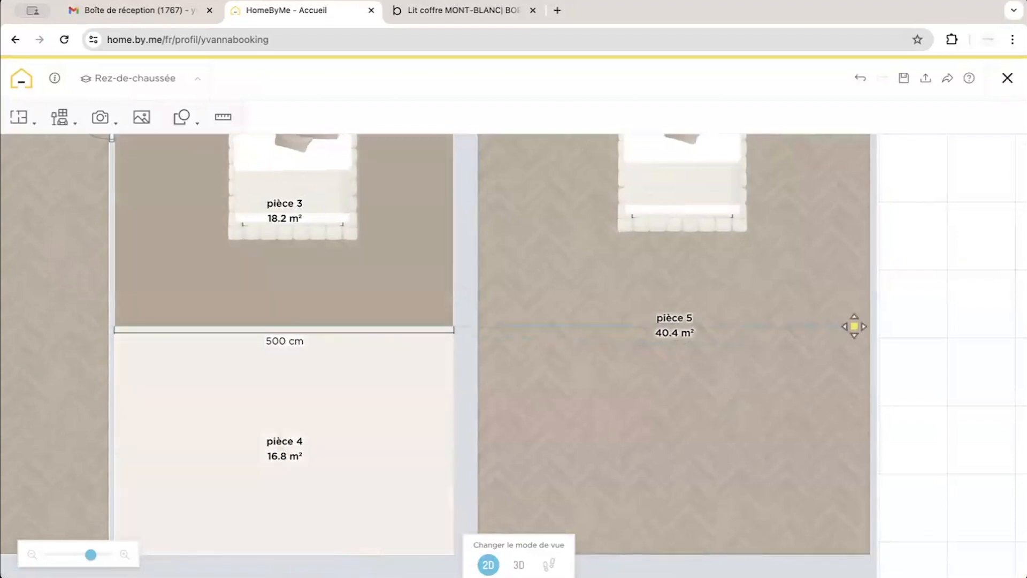
click(855, 327)
Reuse pièce 4's marble-effect tile on the wooden floor section beside it in the new room.
click(527, 562)
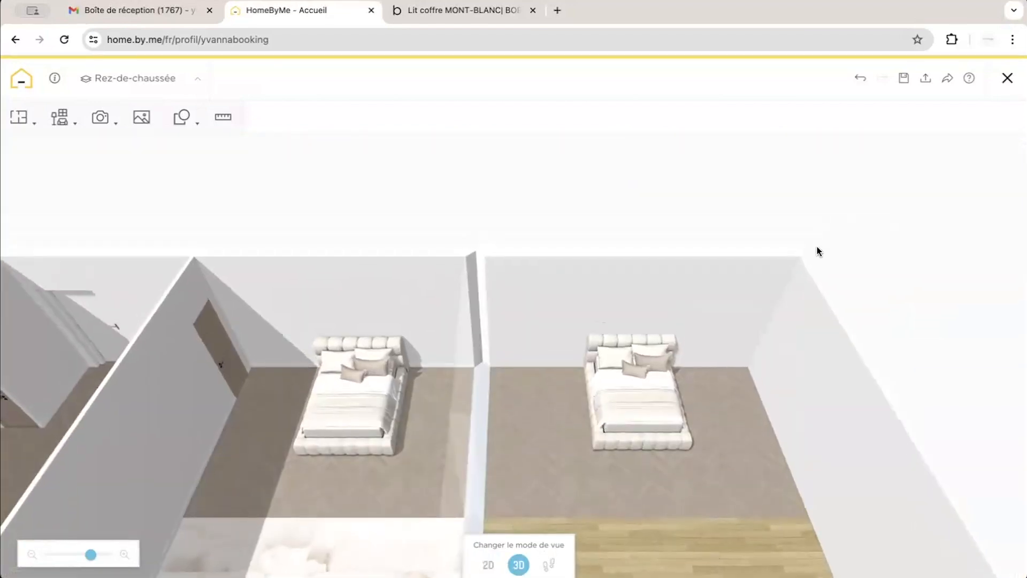
click(394, 208)
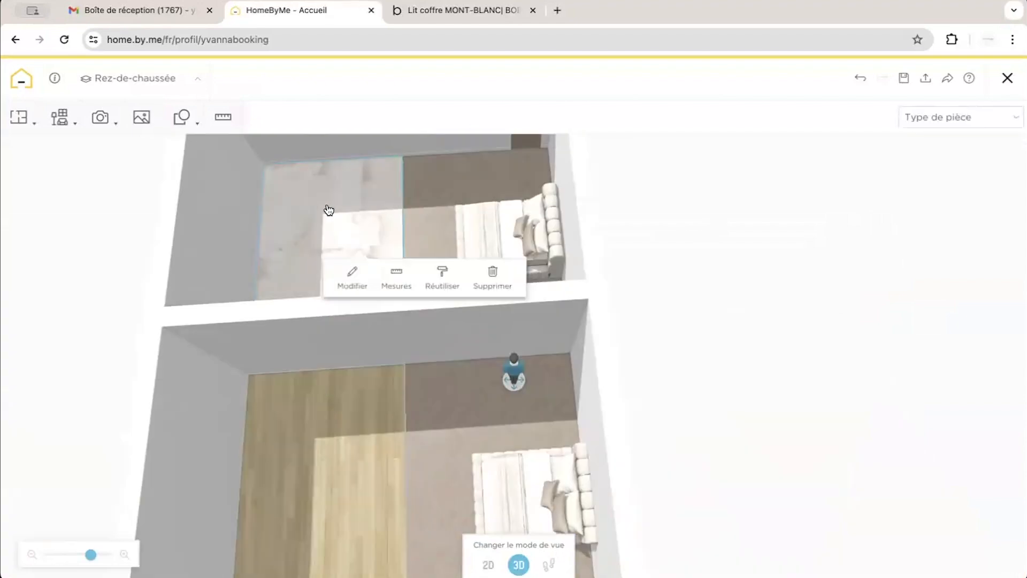
click(444, 276)
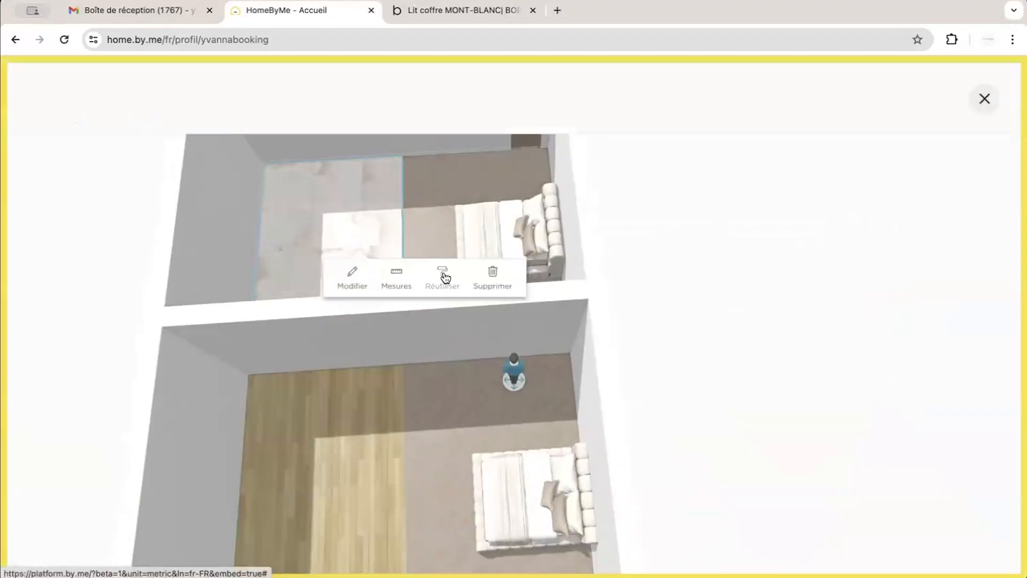
click(321, 440)
click(516, 109)
Find the office desks category (Bureaux) in the furniture catalogue.
drag(589, 271, 437, 393)
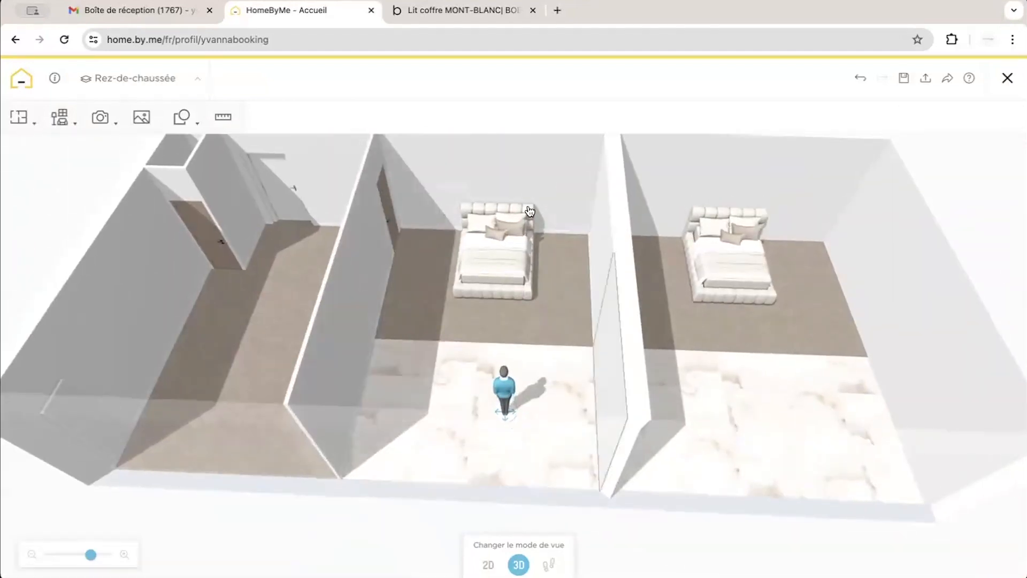
drag(503, 381, 498, 303)
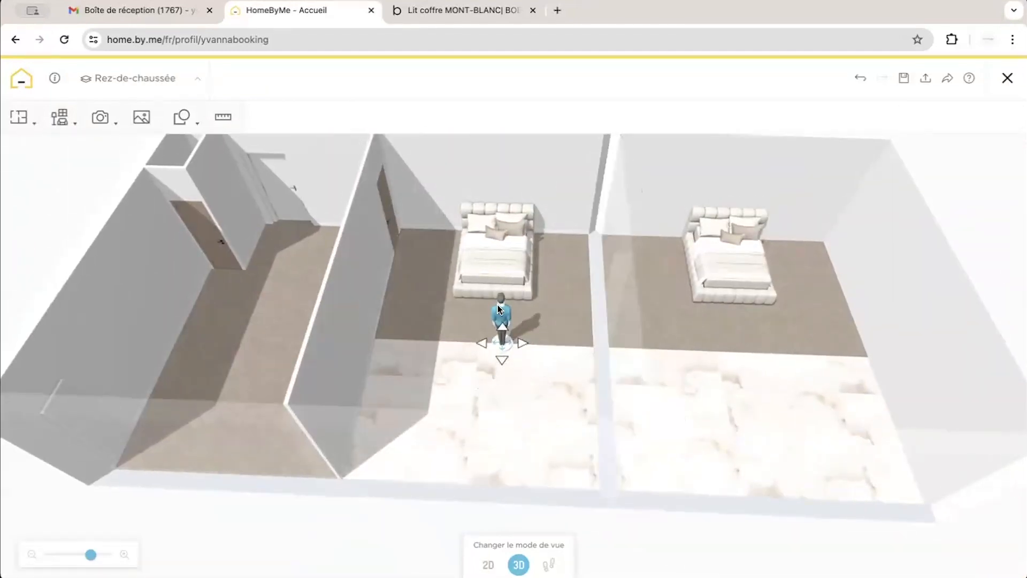
click(64, 115)
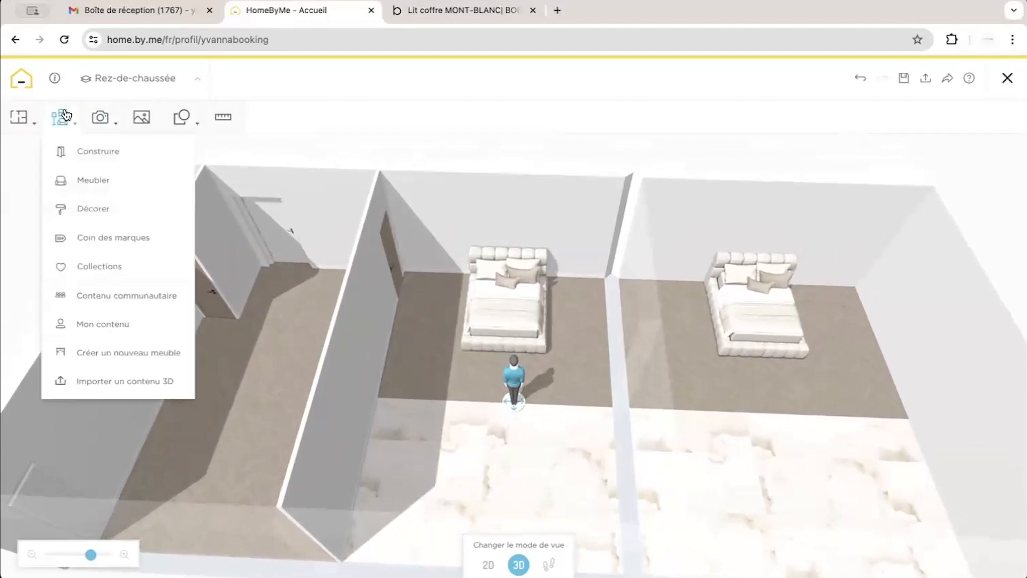
click(85, 179)
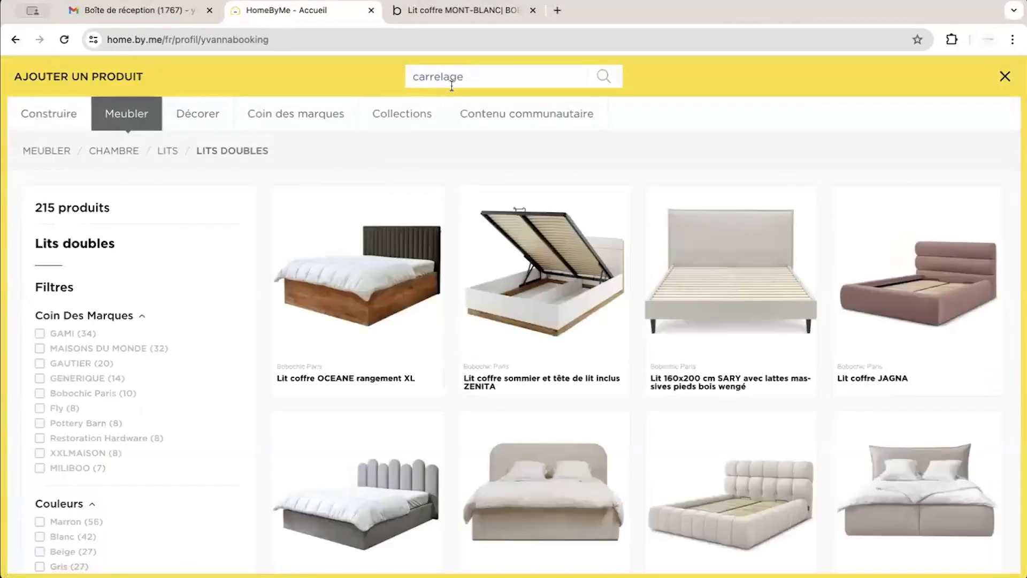
click(75, 152)
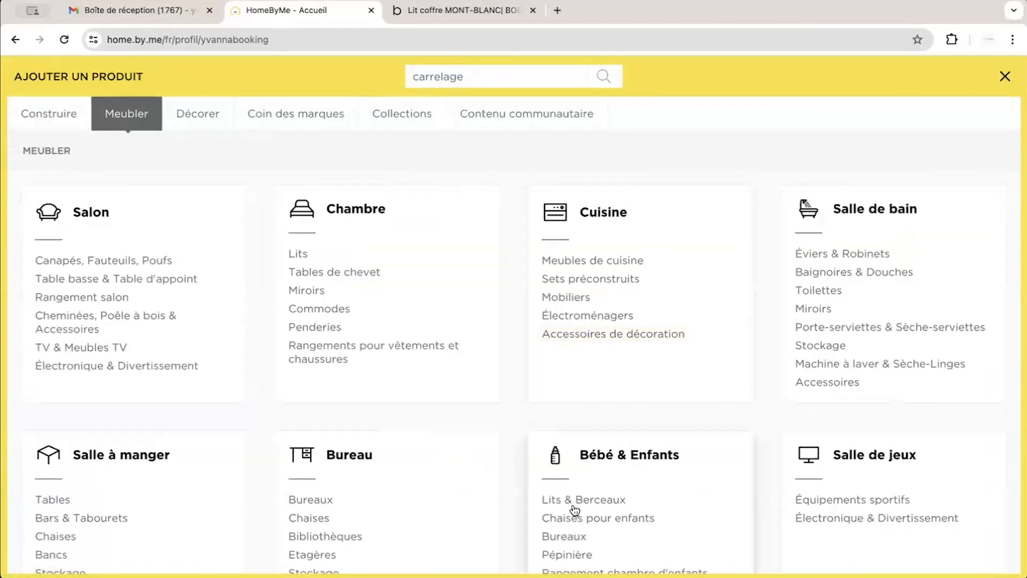
click(564, 537)
key(alt+Left)
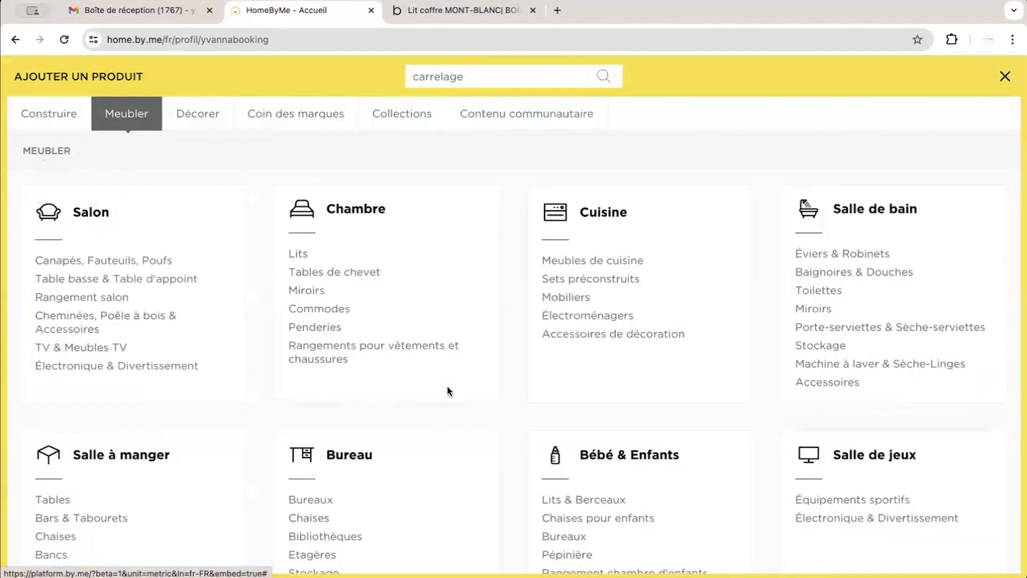
click(310, 499)
Add the CB2 Remoli cream resin desk and place it on the first bedroom's marble floor, against the wall shared with the second bedroom.
scroll(568, 309, down, 3)
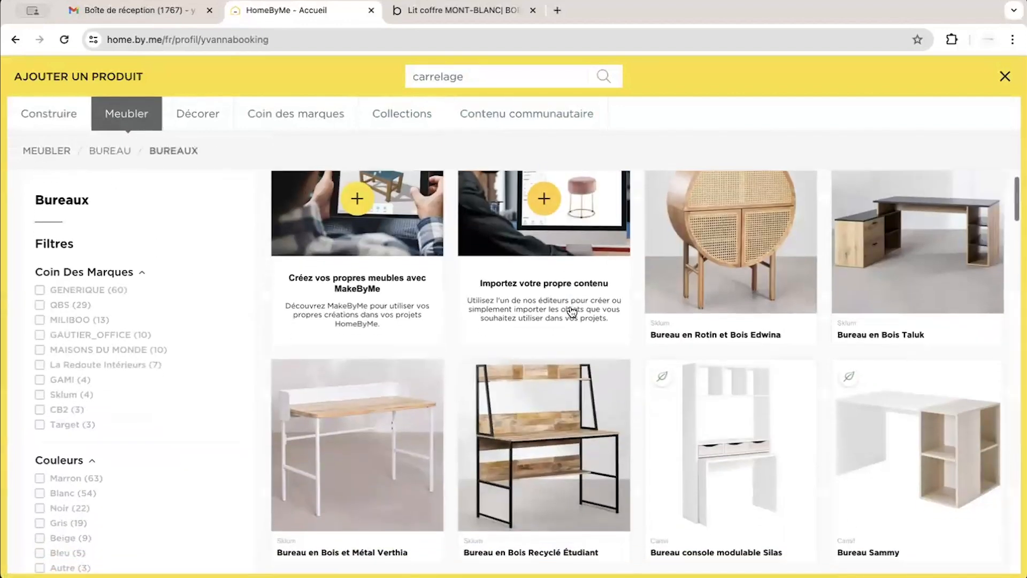
scroll(570, 306, down, 15)
scroll(569, 309, up, 5)
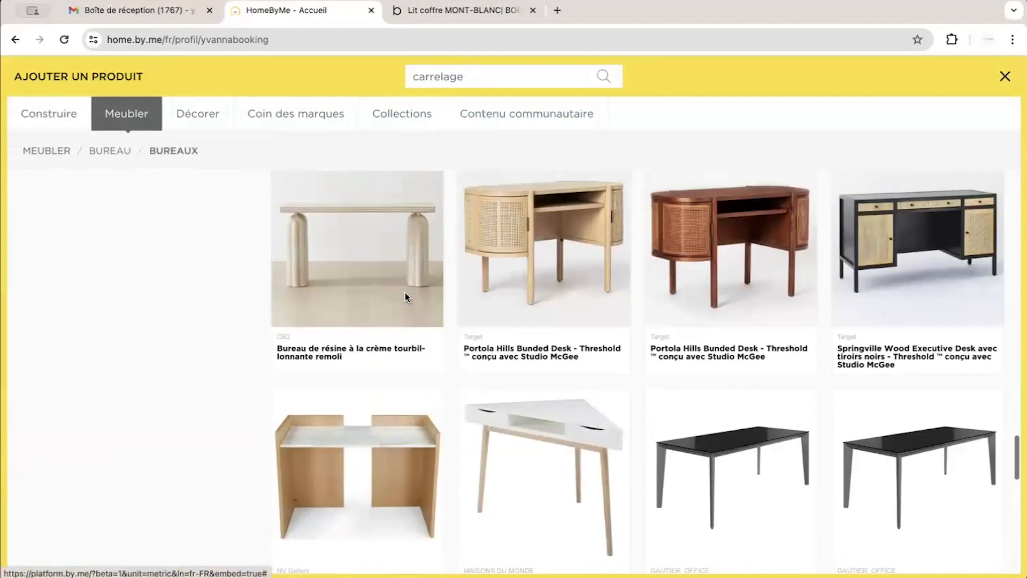
click(383, 276)
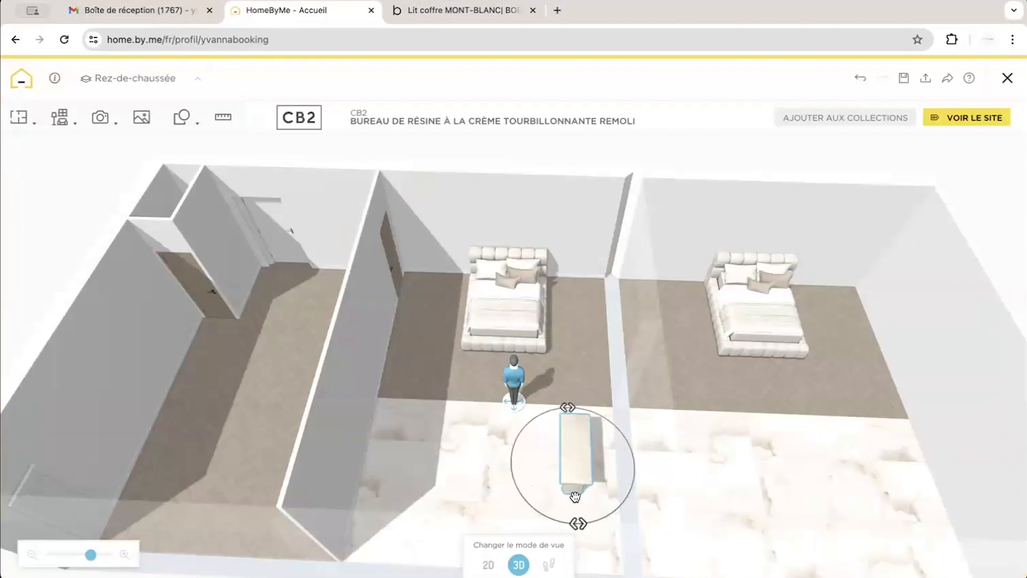
drag(576, 464, 610, 463)
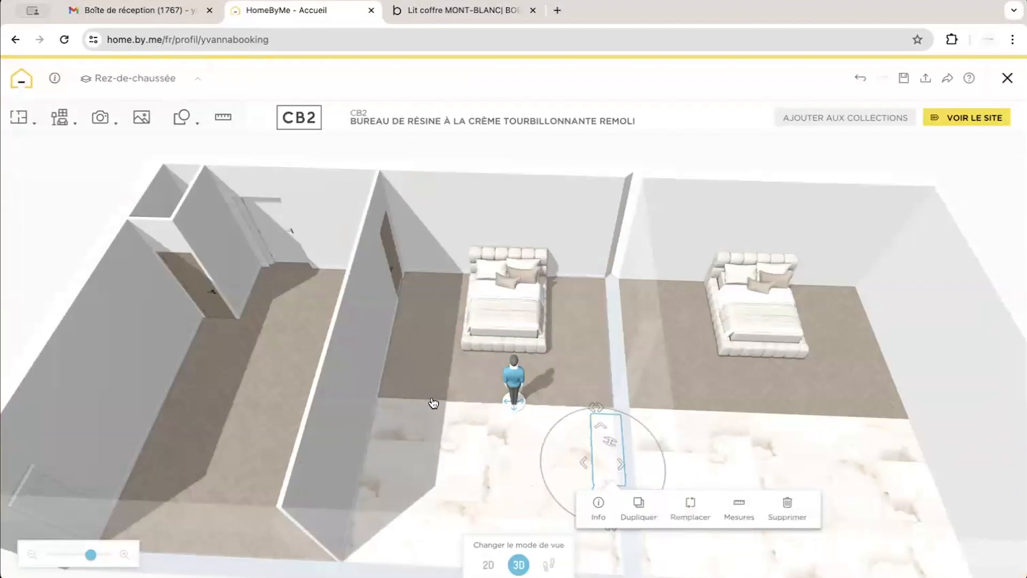
drag(431, 406, 535, 427)
drag(562, 394, 791, 188)
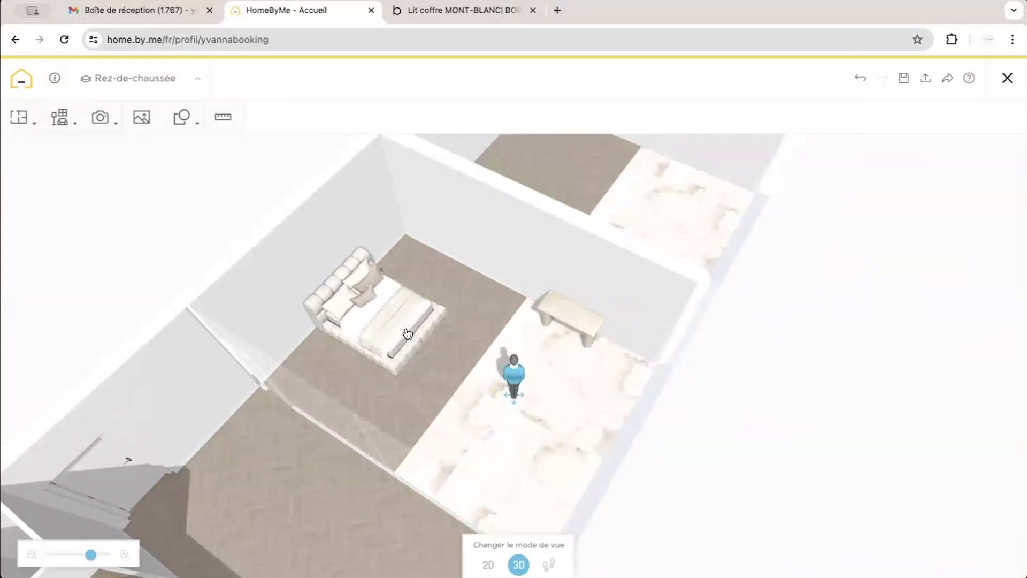
click(378, 325)
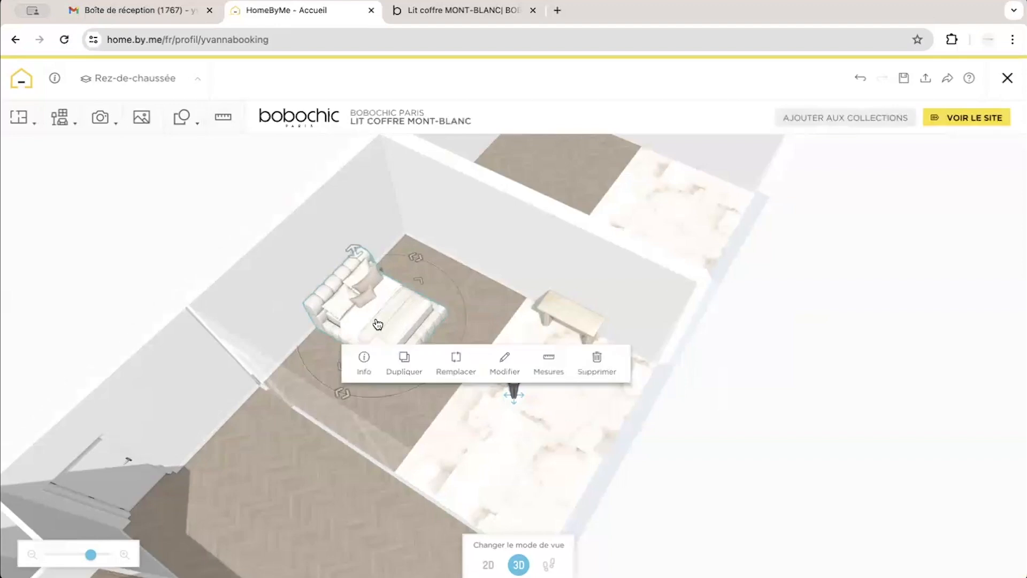
shift+click(575, 313)
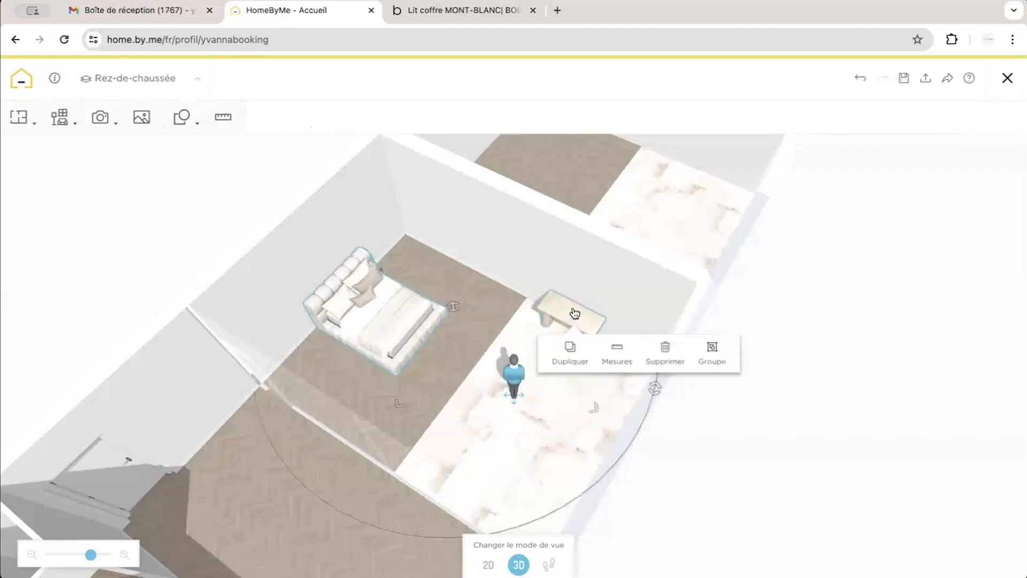
click(818, 297)
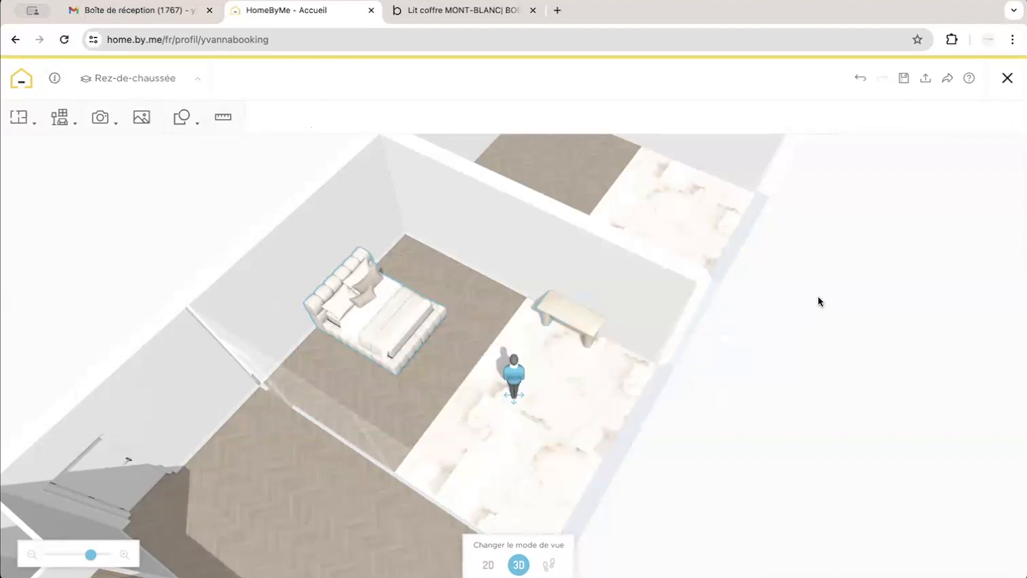
Group the first bedroom's Mont-Blanc bed and Remoli desk, leaving the floor out of the selection.
click(401, 320)
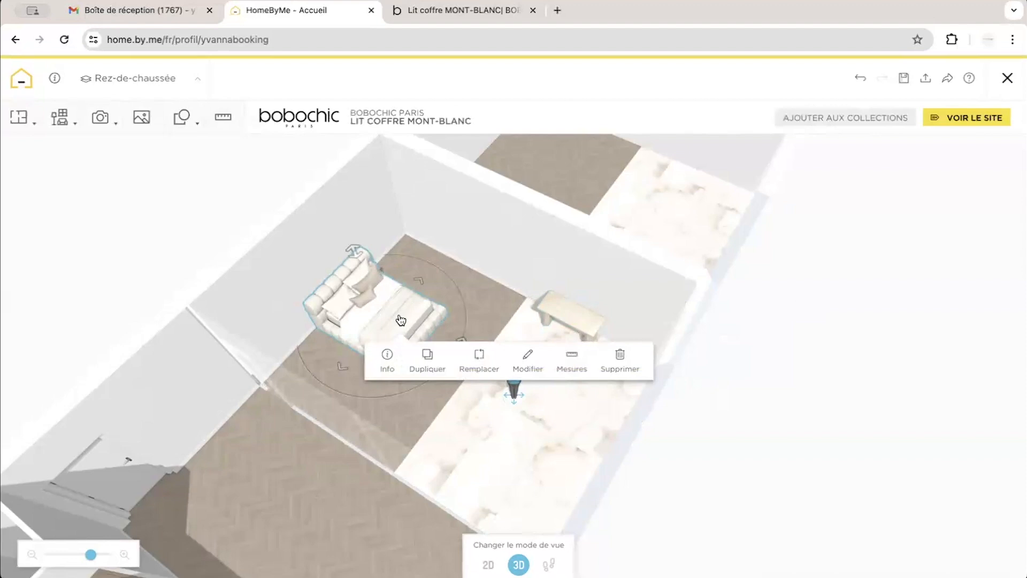
shift+click(576, 314)
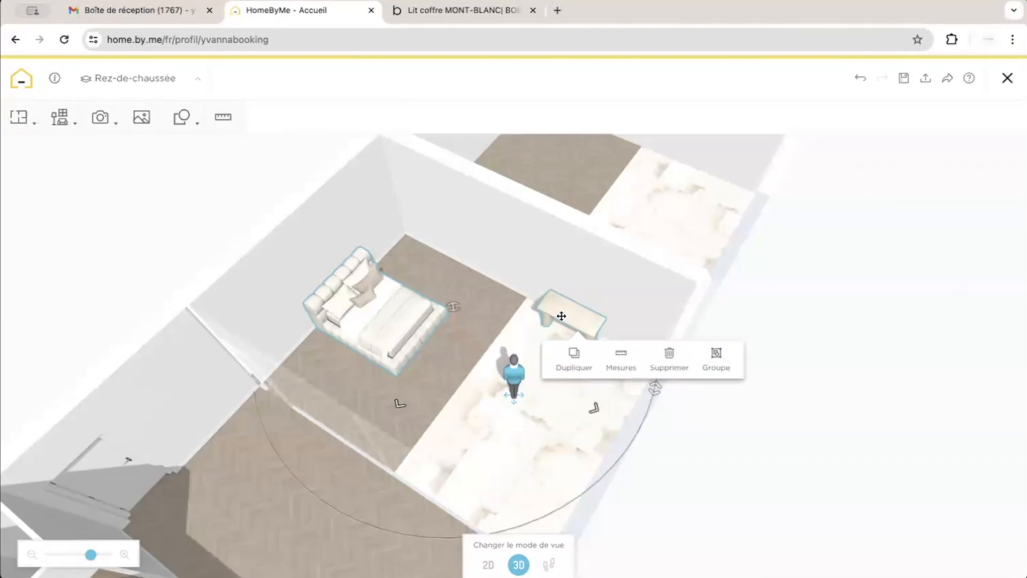
click(507, 313)
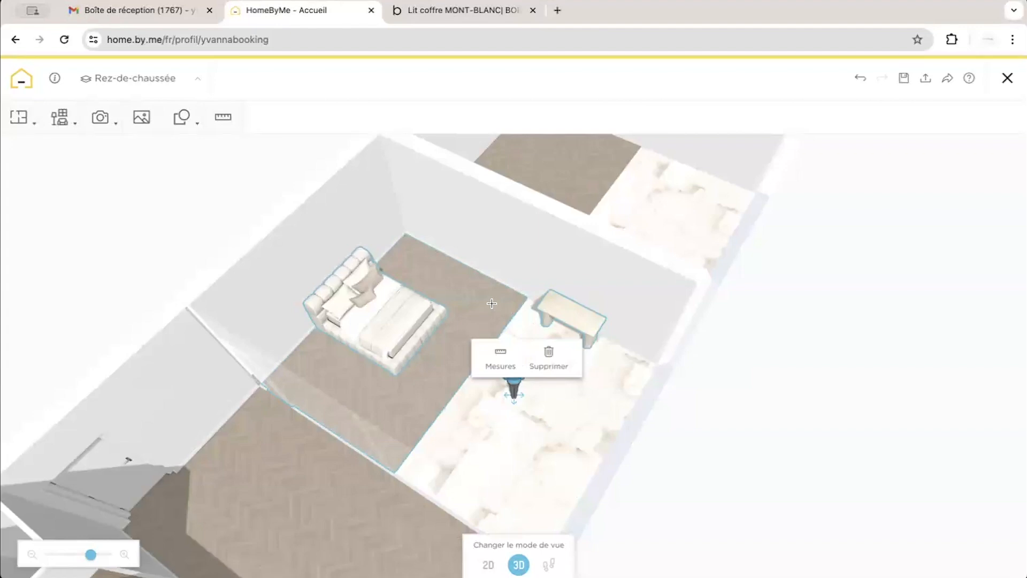
shift+click(492, 303)
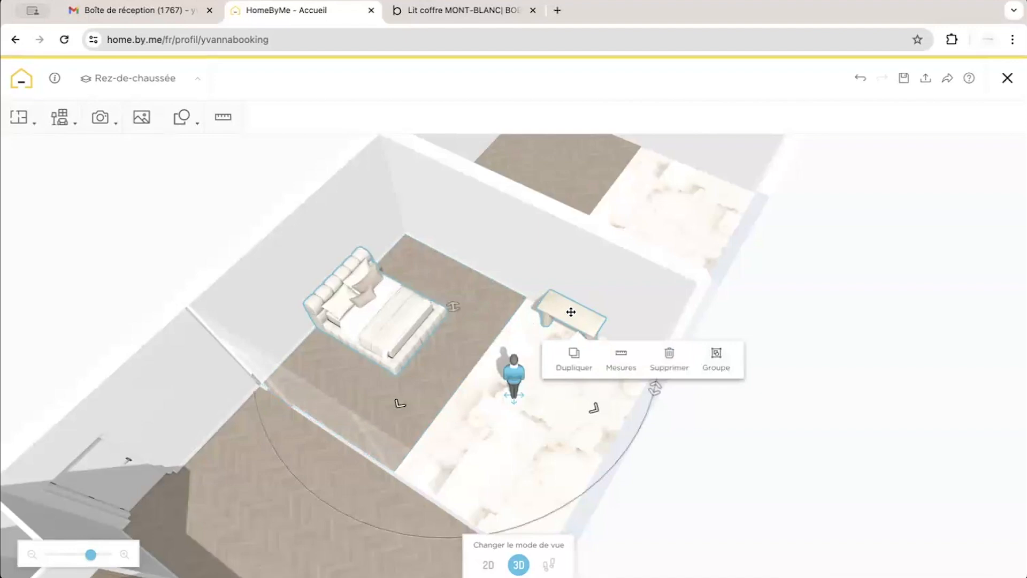
click(717, 370)
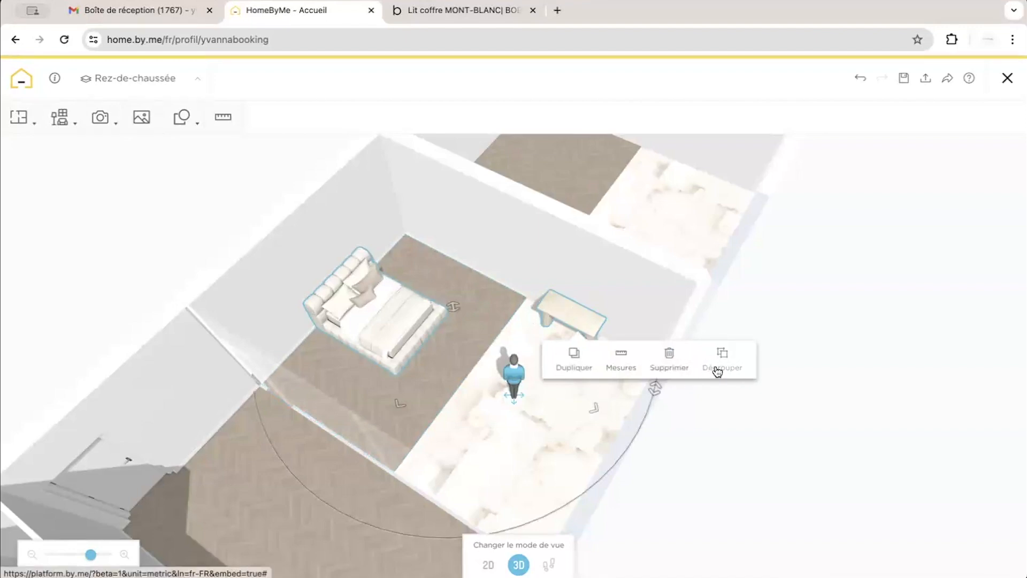
click(801, 292)
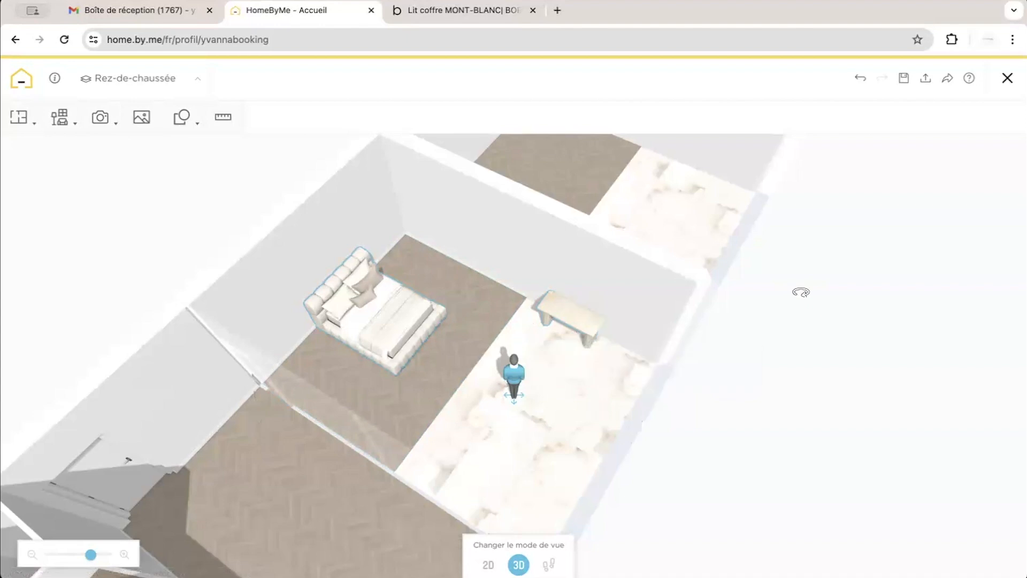
Place the desk in the second bedroom's marble zone, against the outer side wall.
click(579, 319)
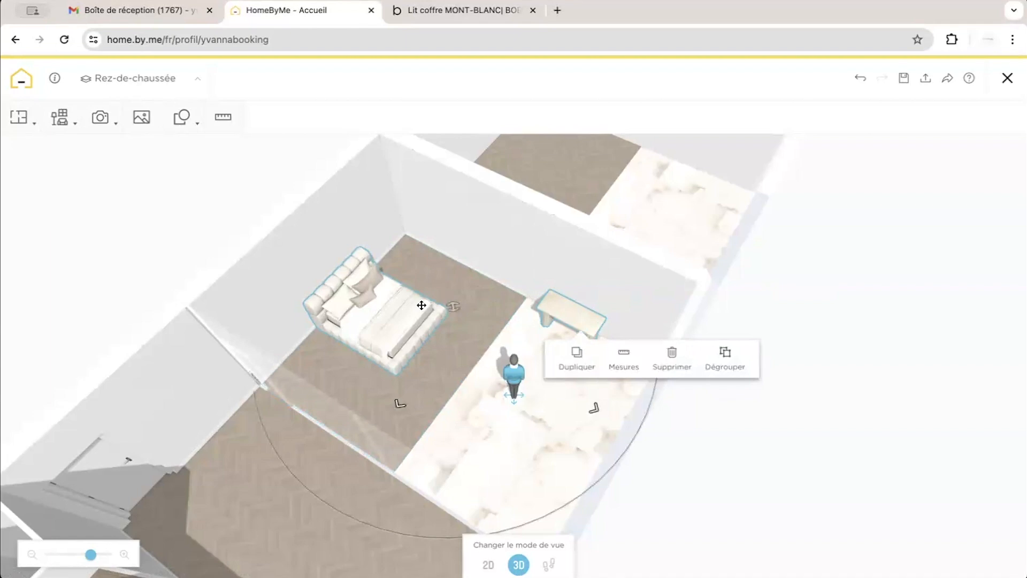
click(502, 351)
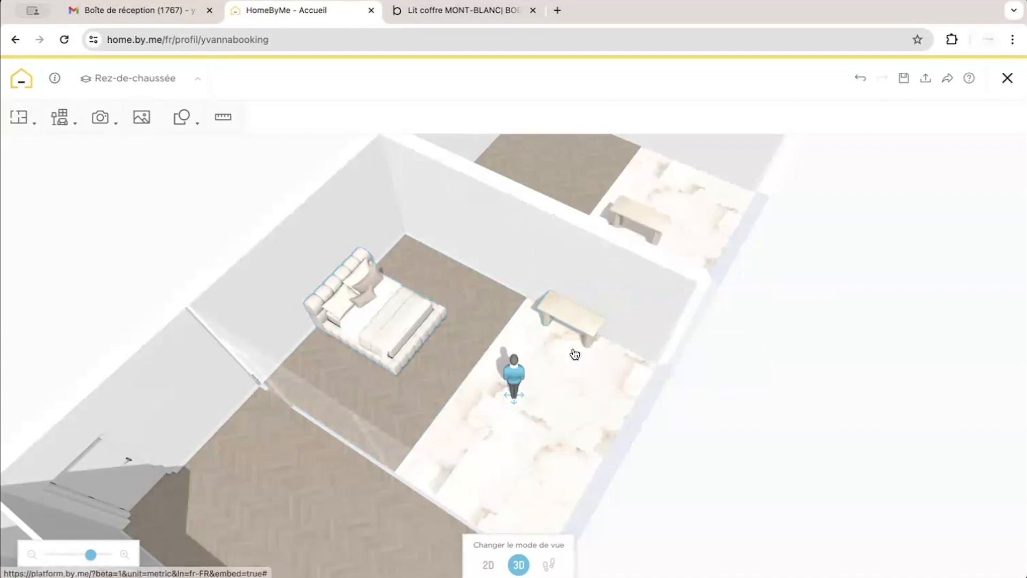
drag(761, 304, 709, 311)
click(514, 224)
drag(514, 224, 588, 195)
click(871, 156)
mouse_move(856, 170)
mouse_down()
mouse_move(779, 142)
mouse_move(886, 146)
mouse_move(858, 173)
mouse_up()
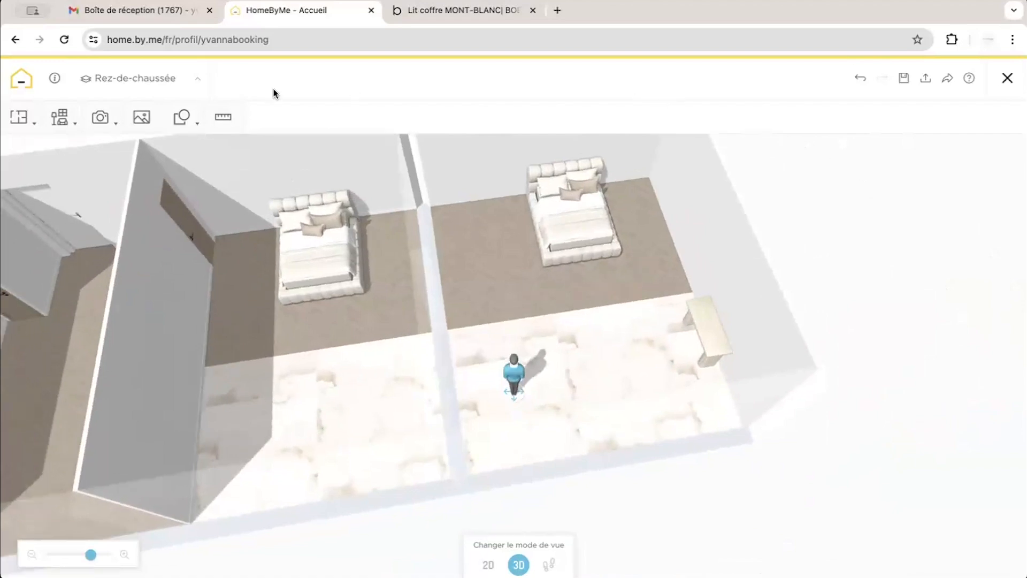
Browse the living-room sofas, armchairs and poufs in the furniture catalogue.
mouse_move(70, 116)
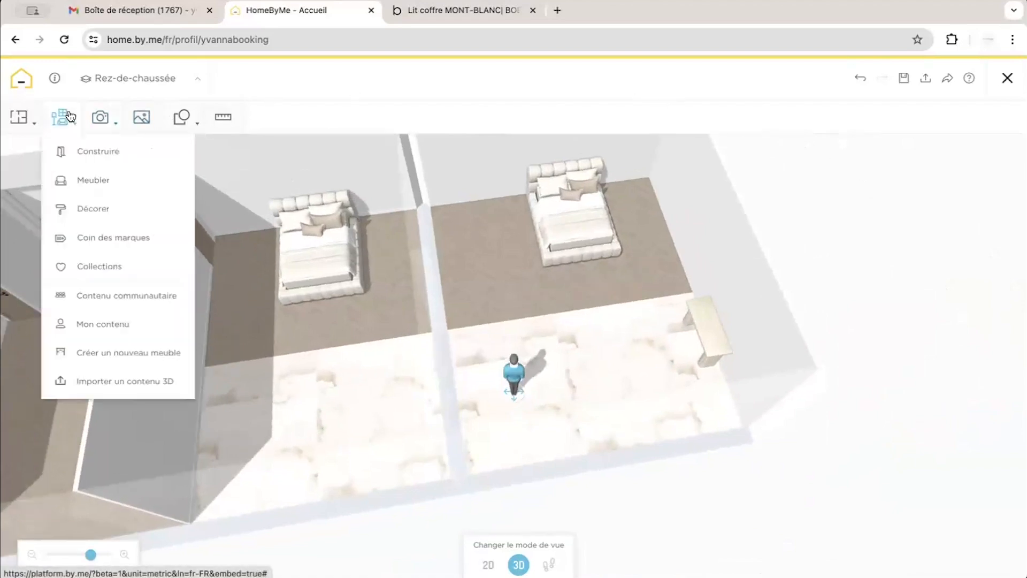
click(91, 177)
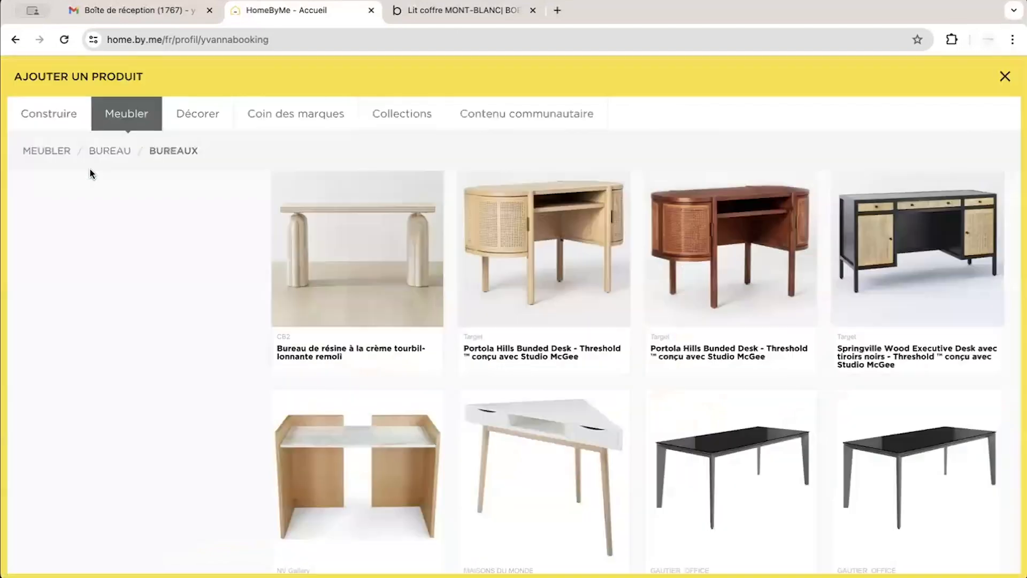
scroll(104, 276, down, 1)
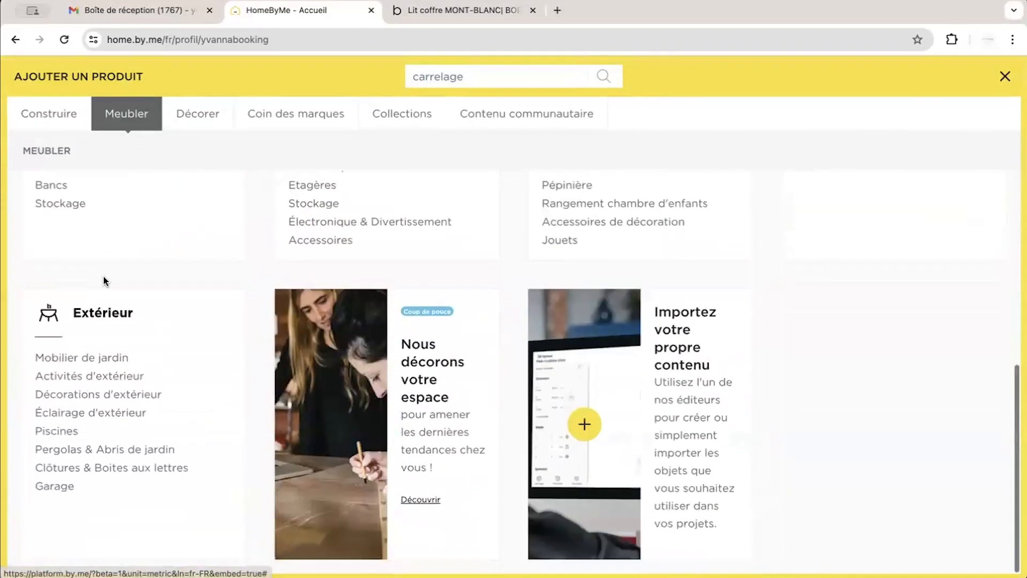
scroll(104, 276, up, 7)
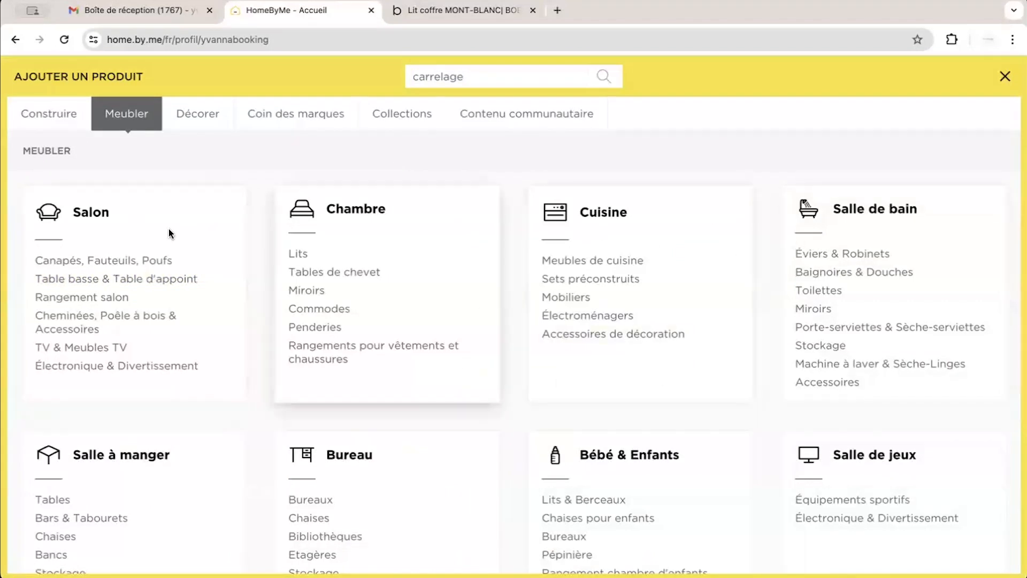
click(115, 260)
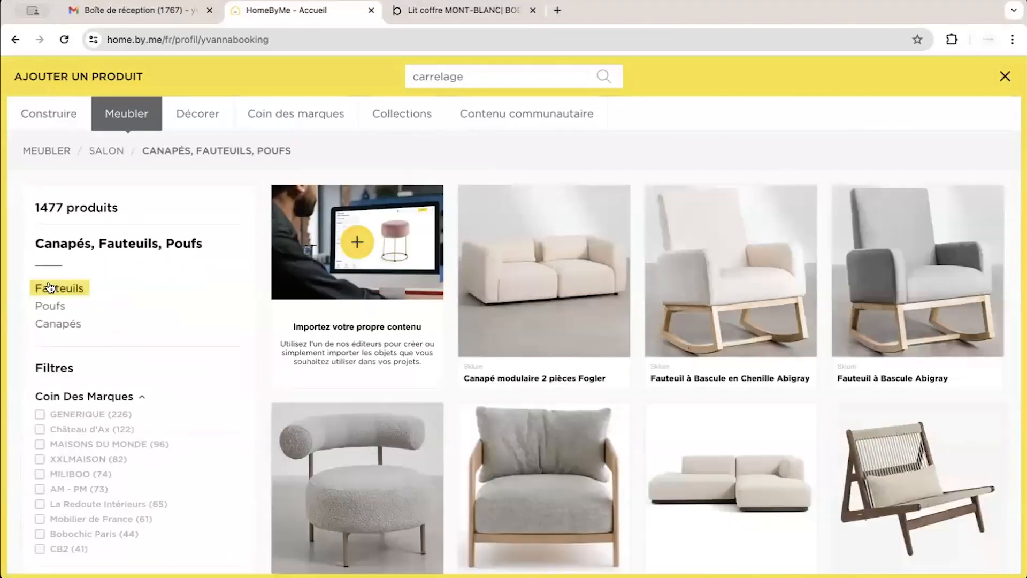
scroll(496, 359, down, 2)
scroll(496, 358, up, 2)
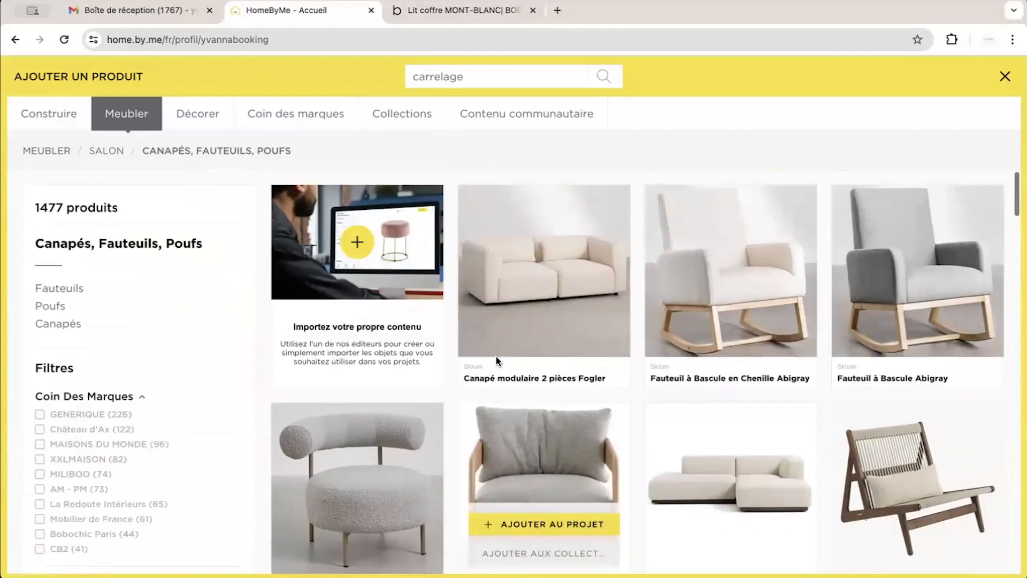
Search the product catalogue for "canapé" and look through the results.
drag(472, 77, 380, 79)
text(d)
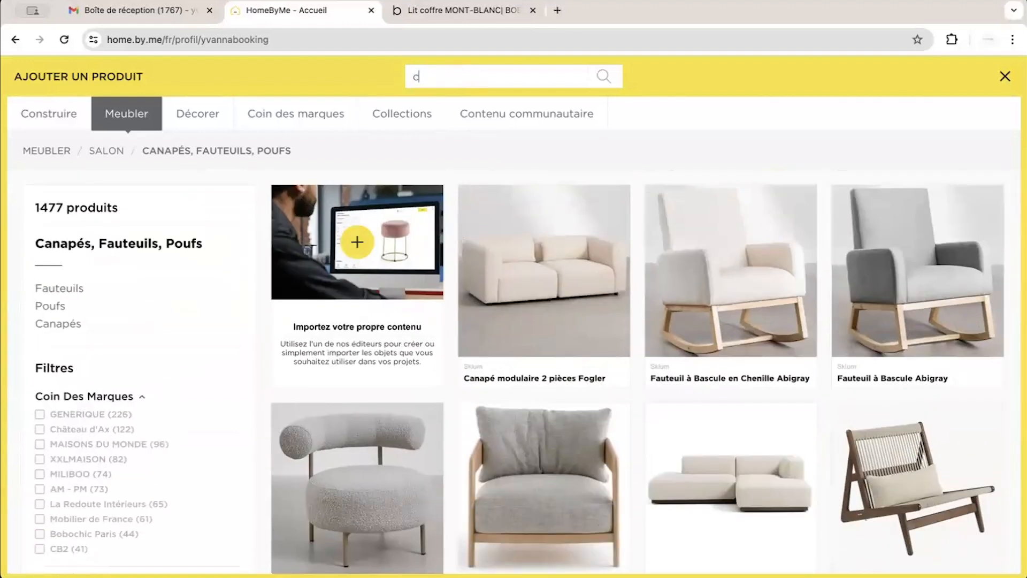
text(nape)
key(Return)
double_click(422, 80)
text(a)
key(Return)
double_click(429, 78)
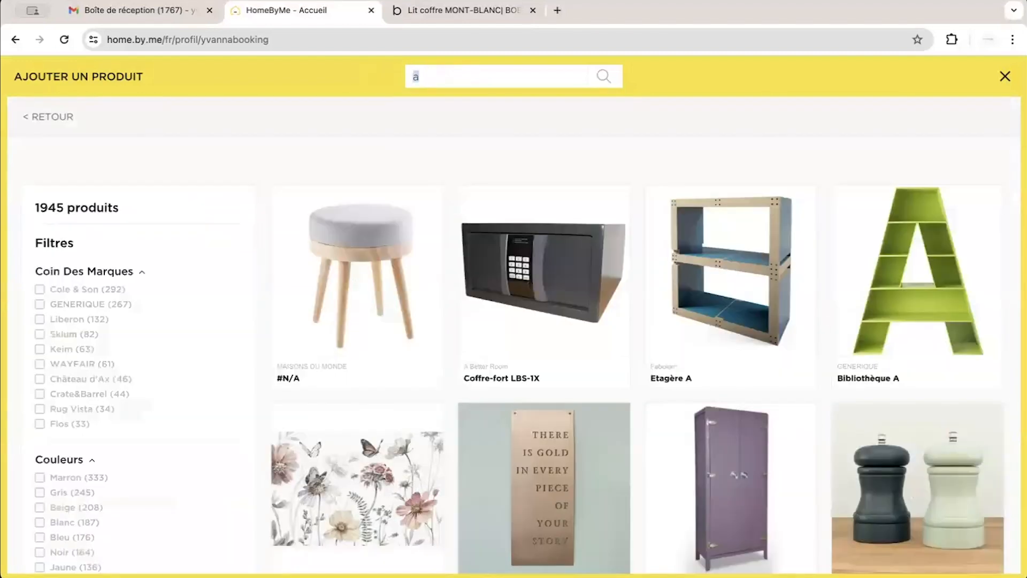
text(canapé)
key(Return)
scroll(516, 348, down, 10)
scroll(515, 346, up, 10)
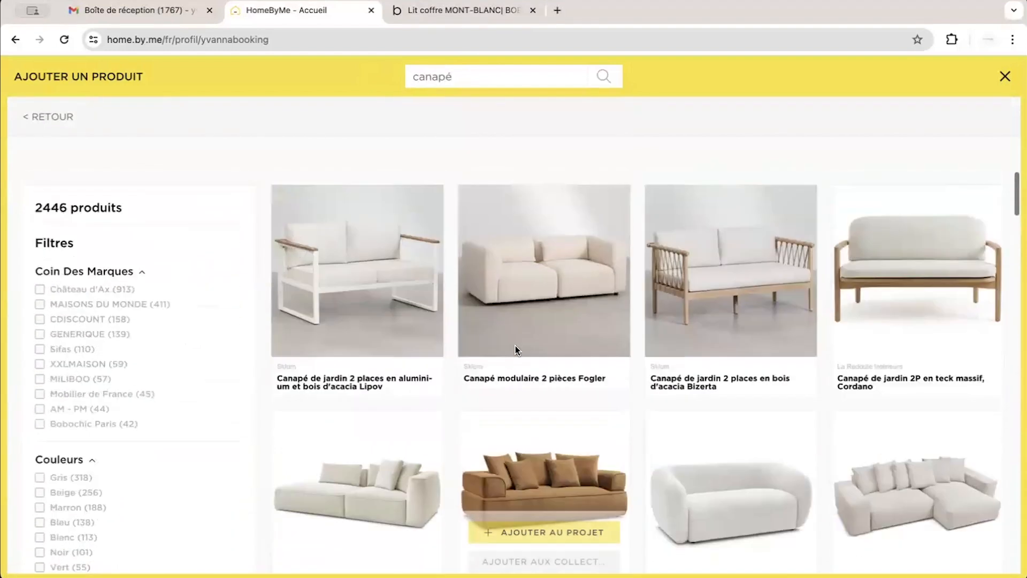
mouse_move(515, 349)
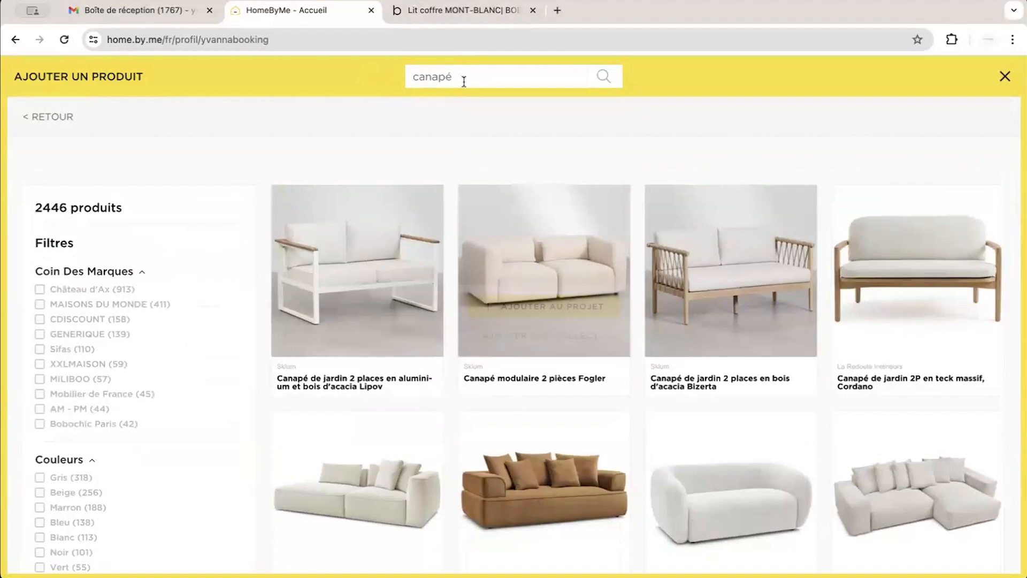
Leave the "canapé" search results and browse the items in the community content catalogue.
click(49, 118)
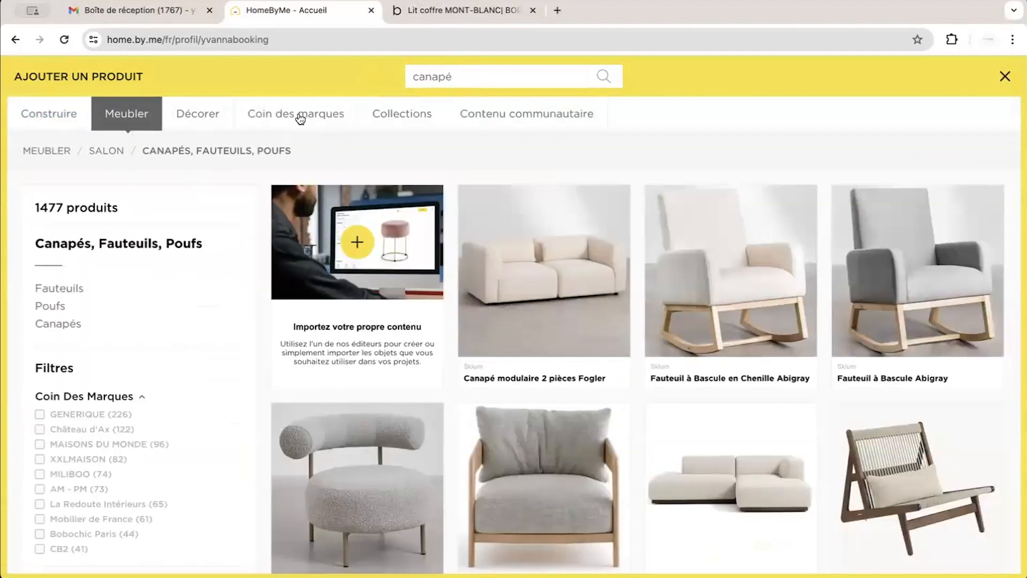
click(518, 113)
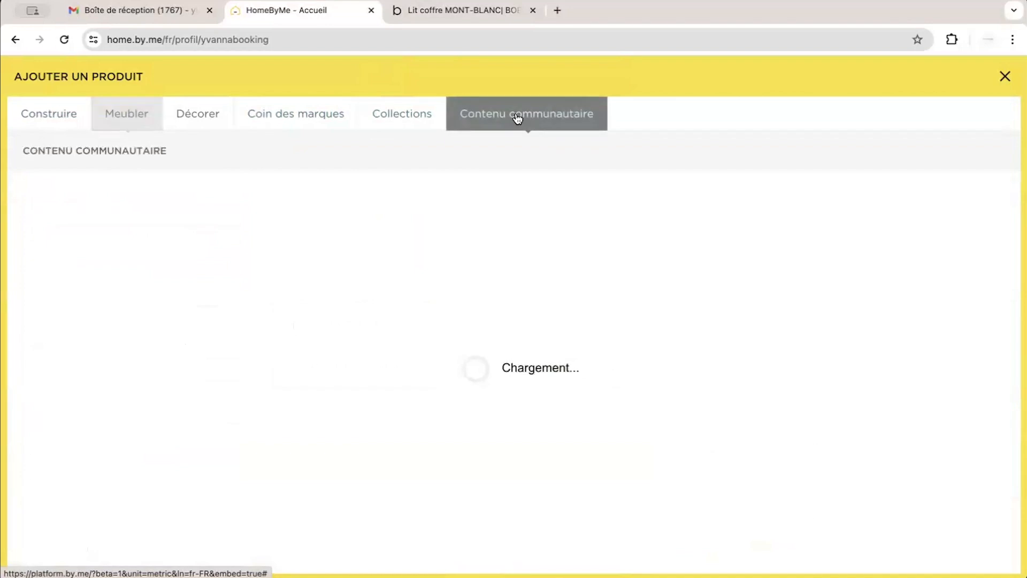
scroll(516, 329, down, 10)
scroll(517, 329, up, 10)
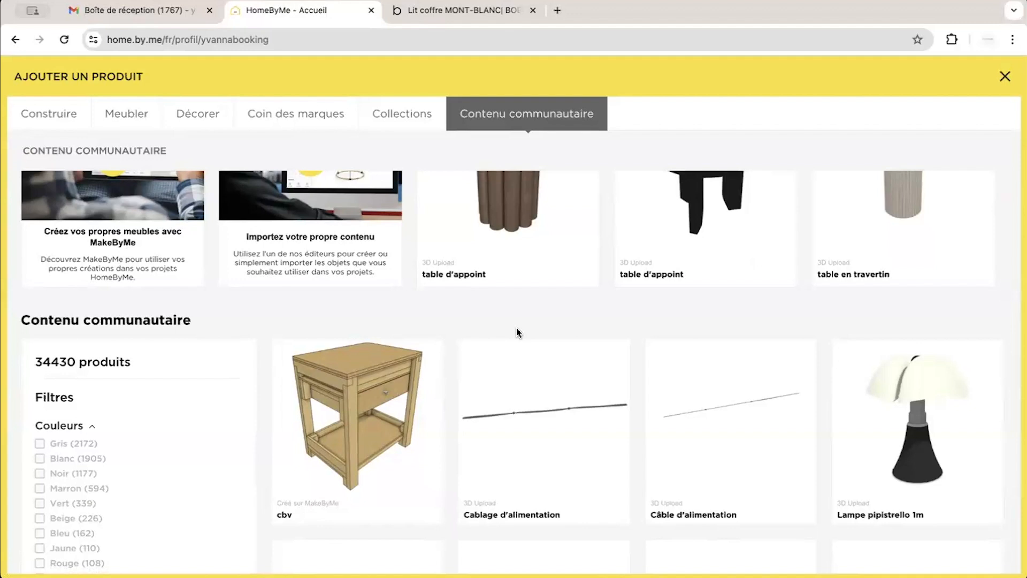
scroll(519, 407, down, 10)
scroll(519, 409, up, 15)
scroll(518, 401, down, 5)
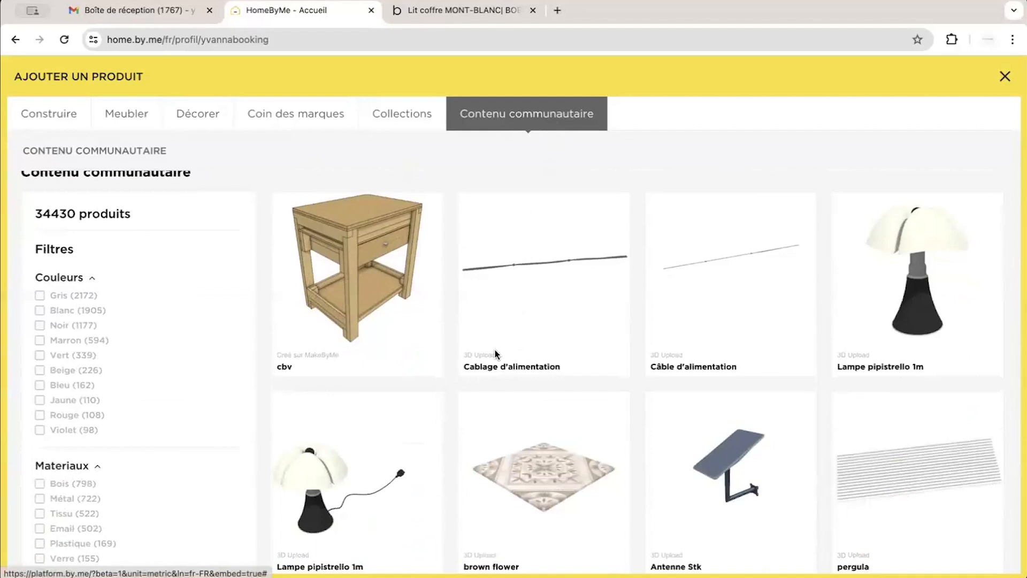
scroll(495, 353, down, 10)
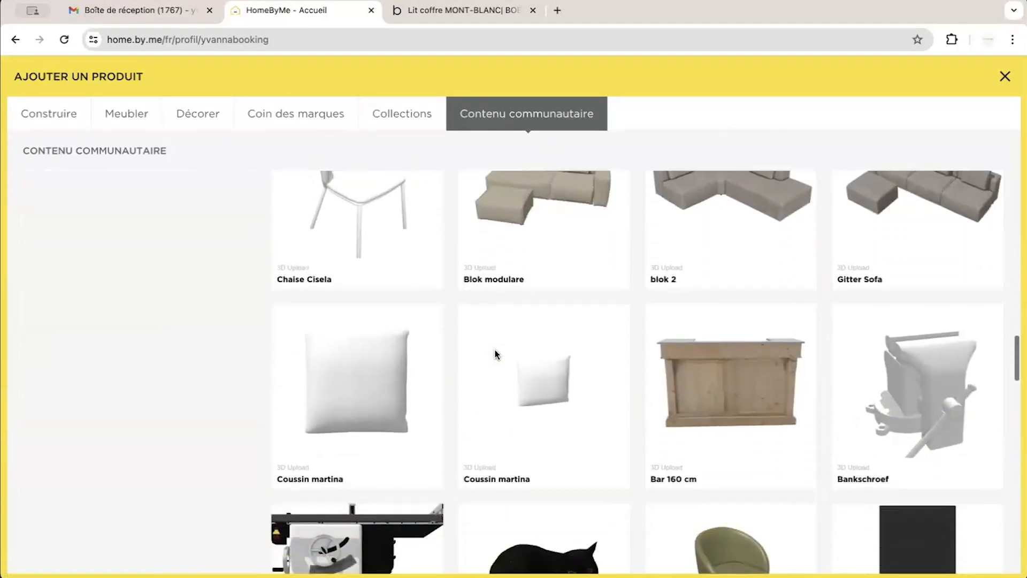
scroll(495, 353, up, 8)
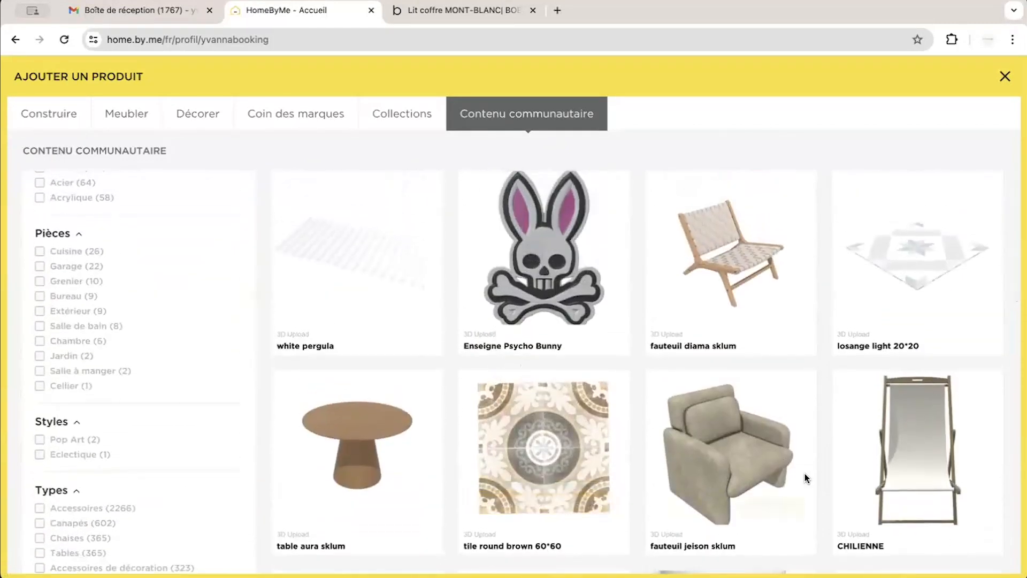
Add the "fauteuil jeison sklum" armchair between the second bedroom's bed and the partition wall, and rotate it to an angle.
click(717, 505)
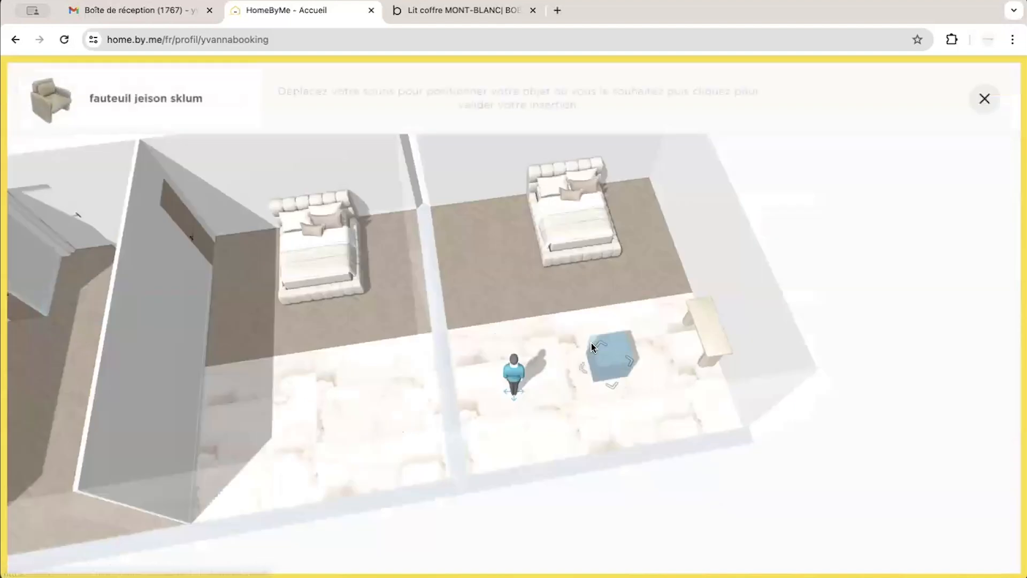
click(490, 268)
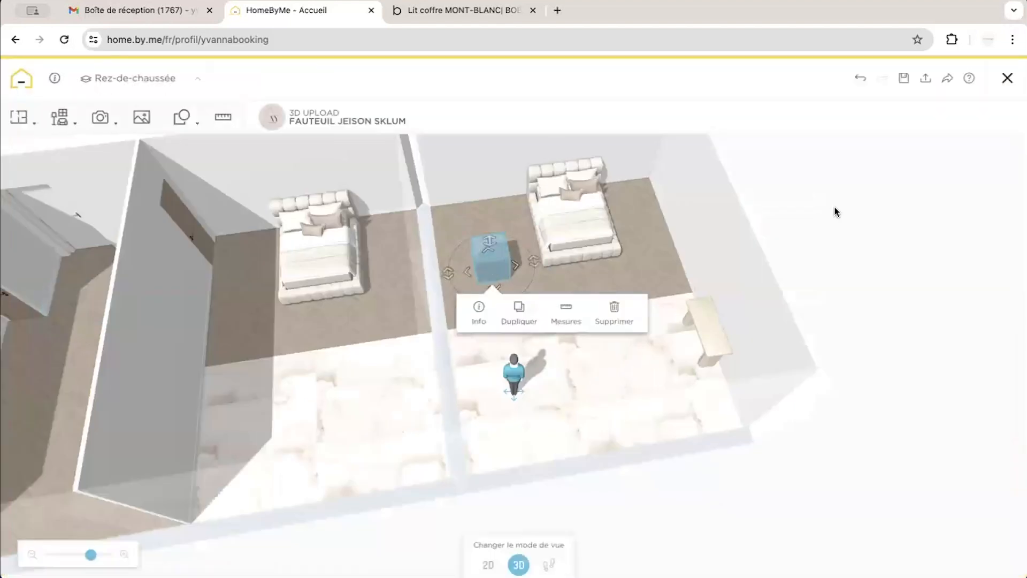
click(494, 261)
drag(536, 268, 529, 237)
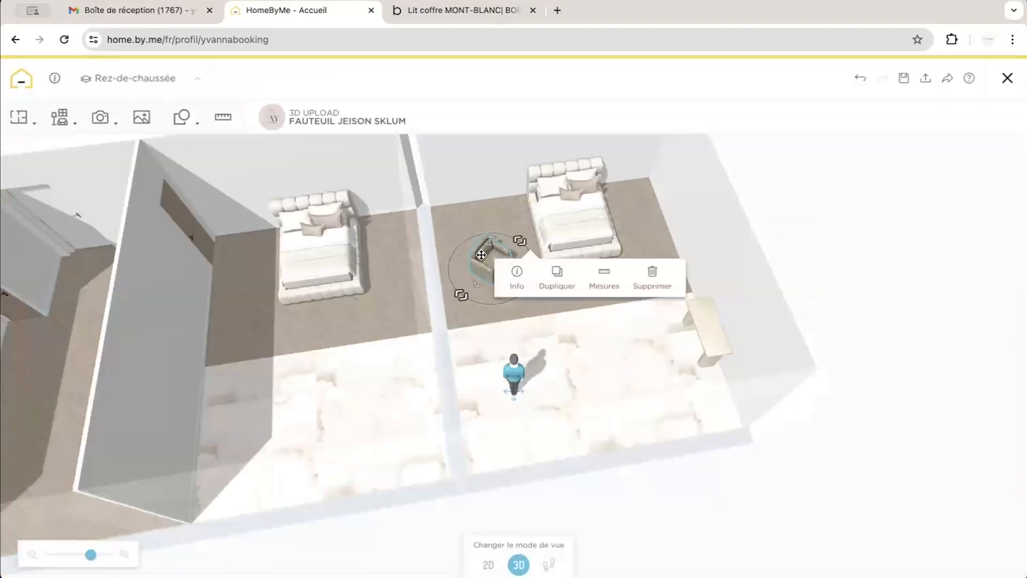
Reopen the community content catalogue and look through the personal uploads and the shared items.
click(59, 117)
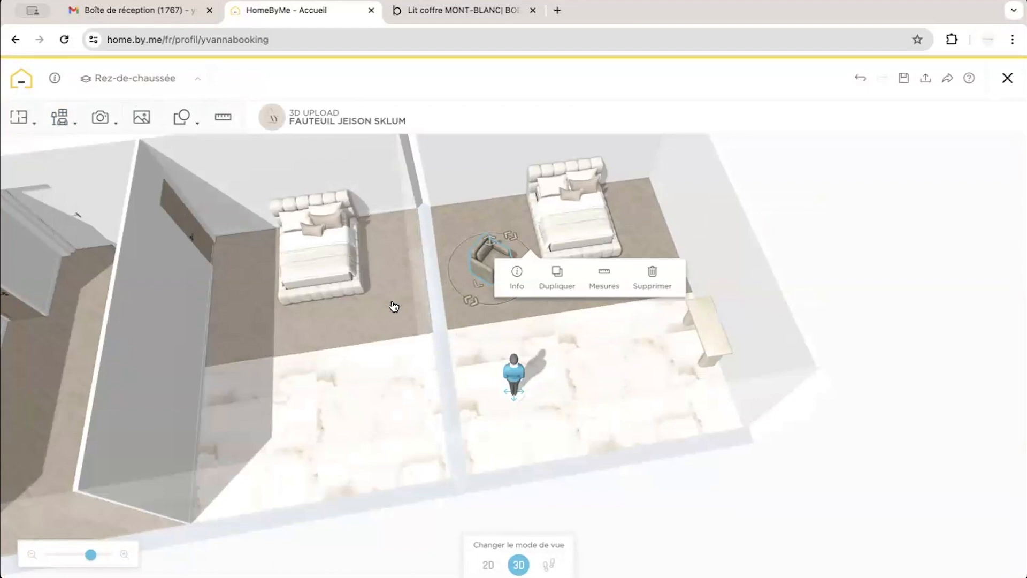
click(60, 117)
click(126, 295)
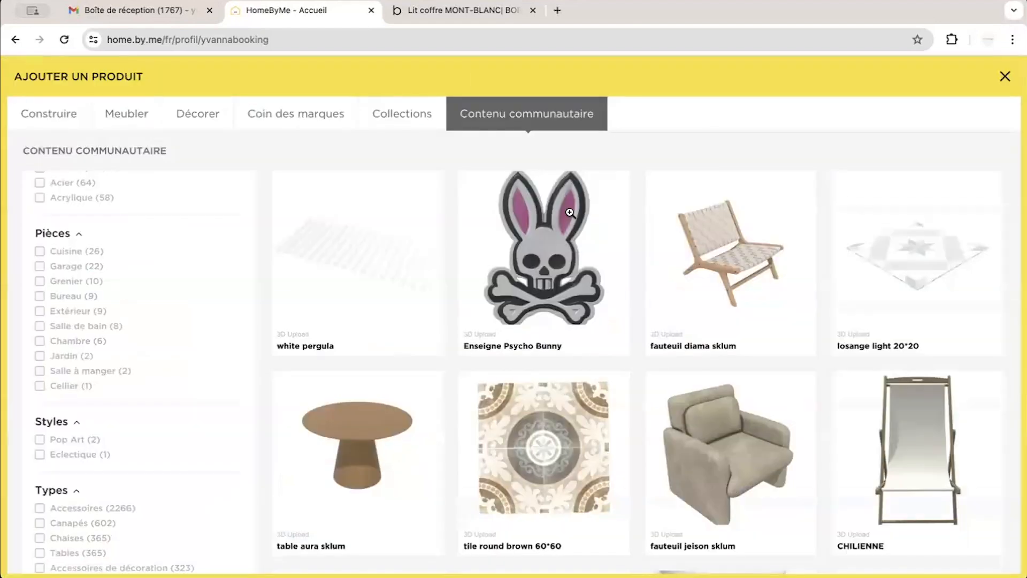
mouse_move(713, 211)
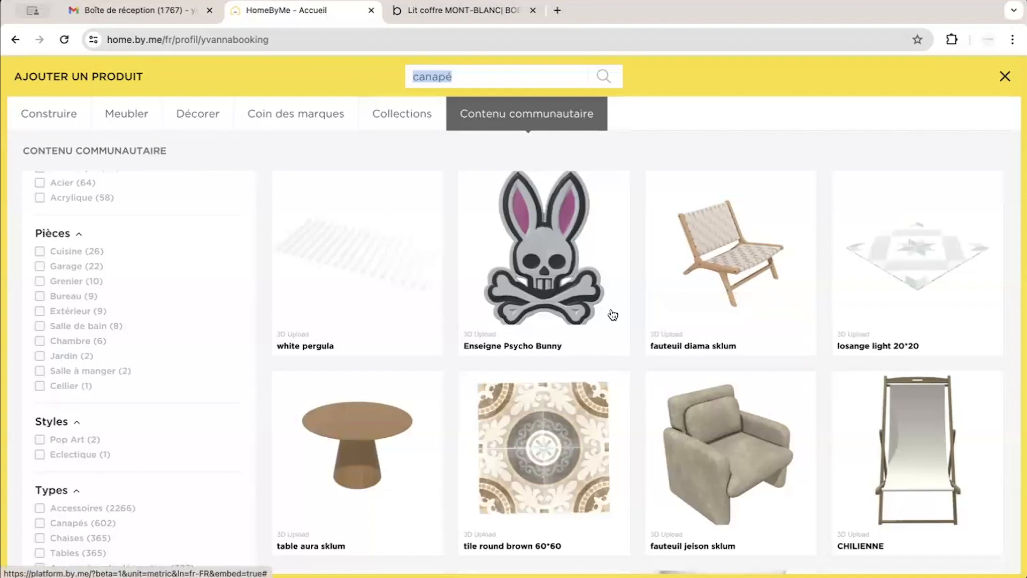
scroll(612, 314, up, 10)
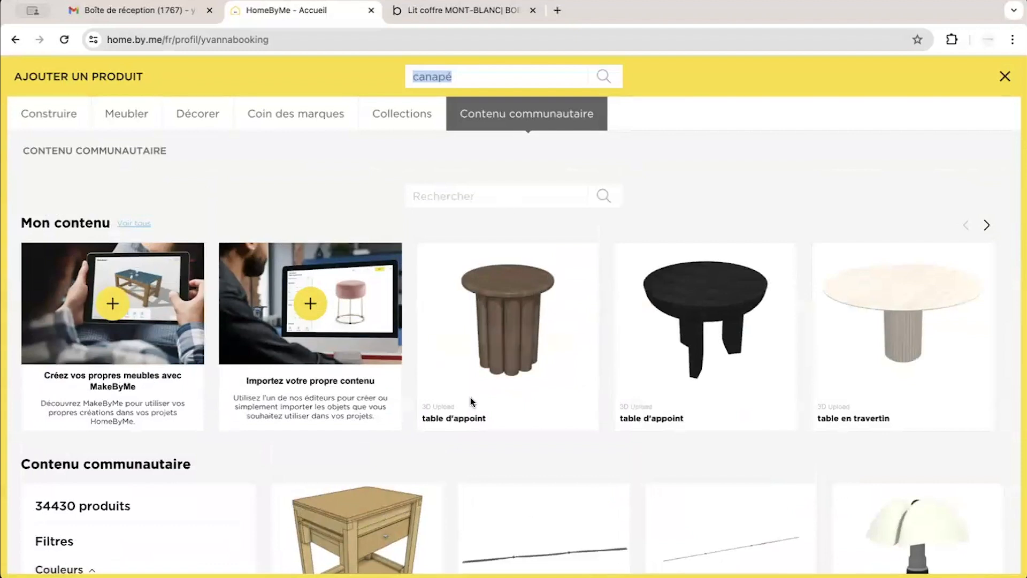
scroll(470, 397, down, 3)
scroll(474, 387, down, 5)
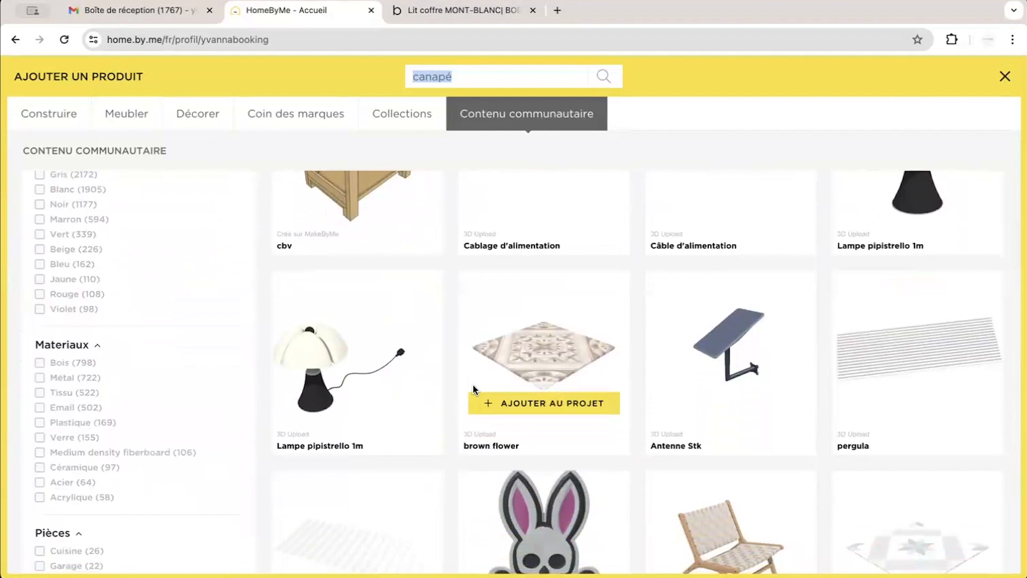
scroll(473, 384, up, 8)
Search the community content for "sofa" and look through the models.
click(504, 193)
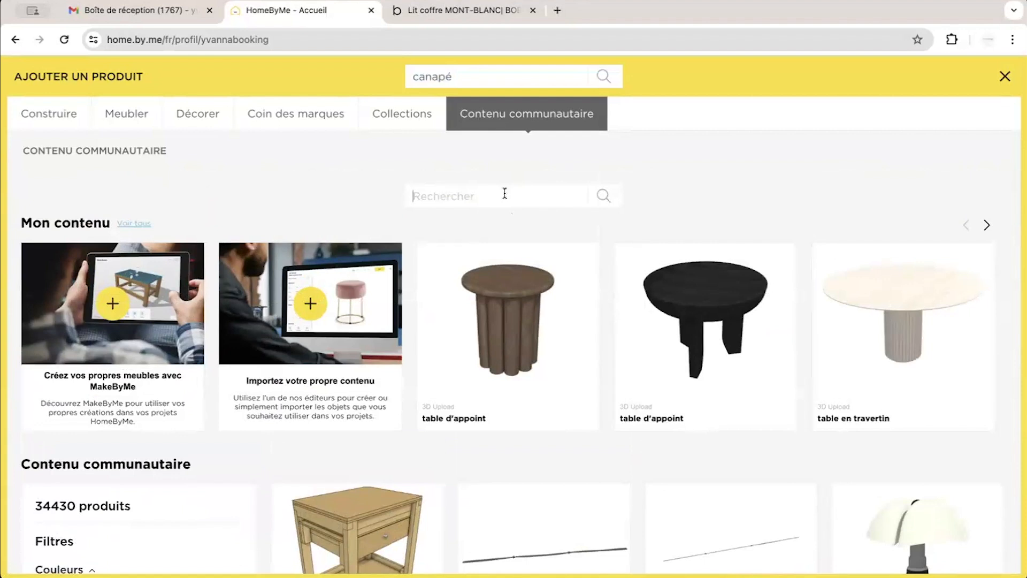
text(sofa)
key(Return)
scroll(587, 443, down, 10)
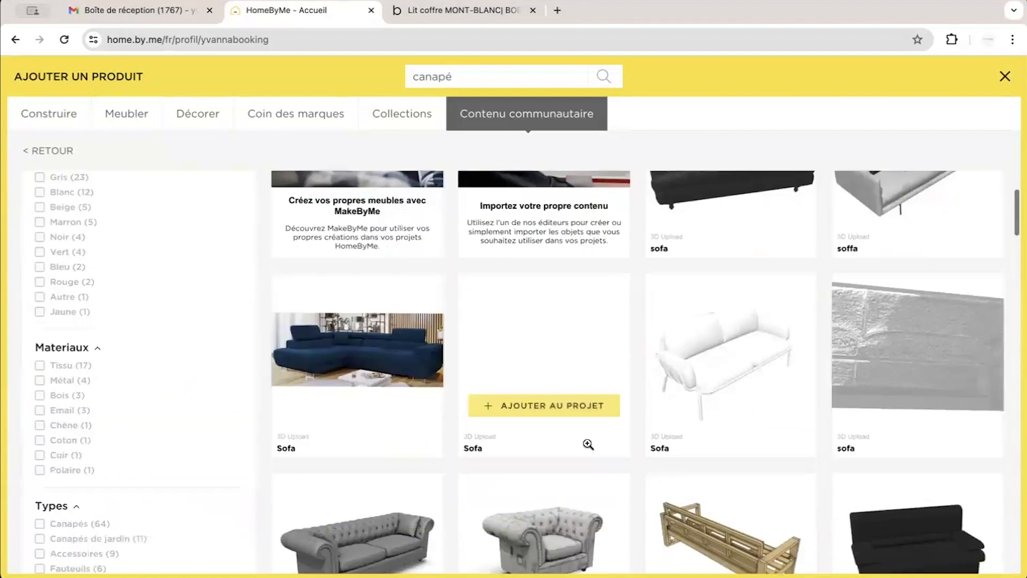
scroll(587, 444, down, 15)
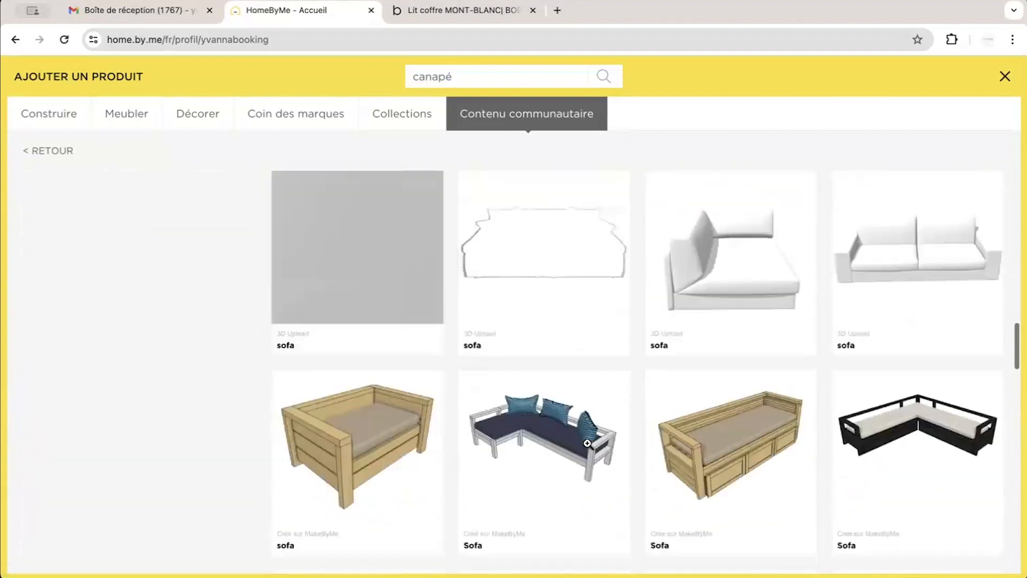
scroll(589, 449, down, 15)
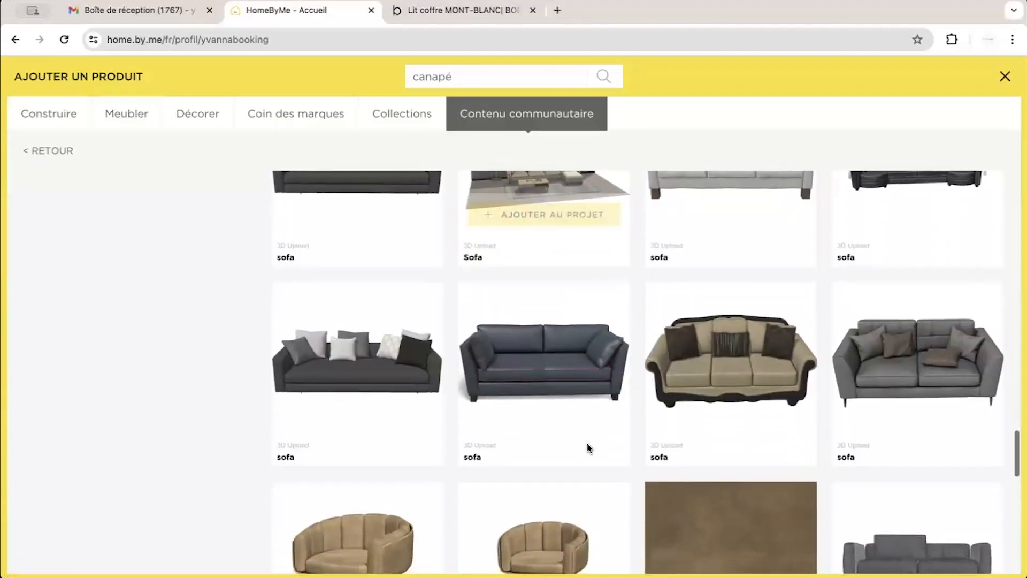
scroll(588, 448, down, 5)
scroll(552, 321, up, 20)
Search the community content for "chips", "aliment" and "nourriture" in turn.
double_click(428, 196)
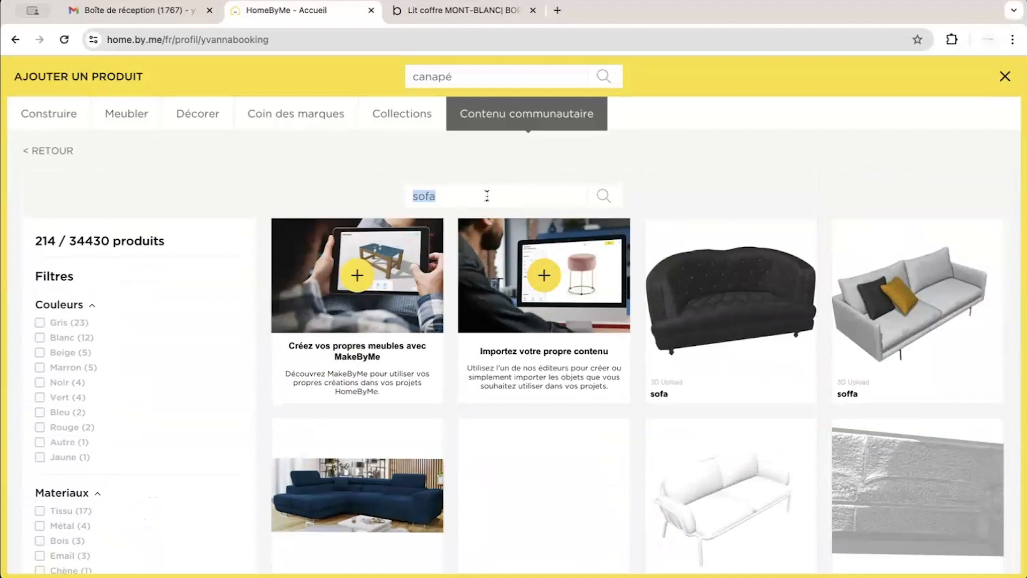
key(BackSpace)
text(chips)
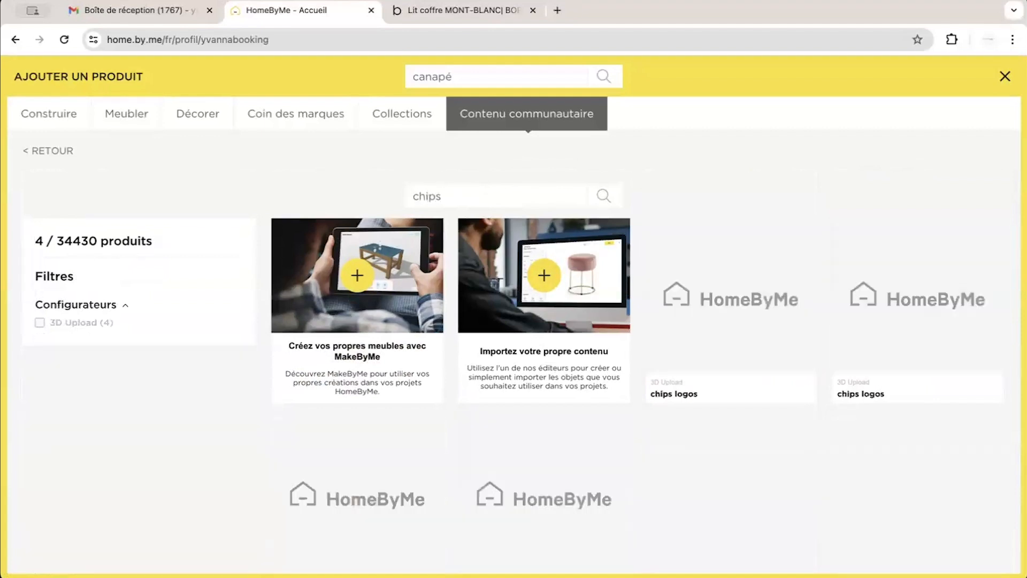
double_click(480, 190)
text(aliment)
double_click(483, 192)
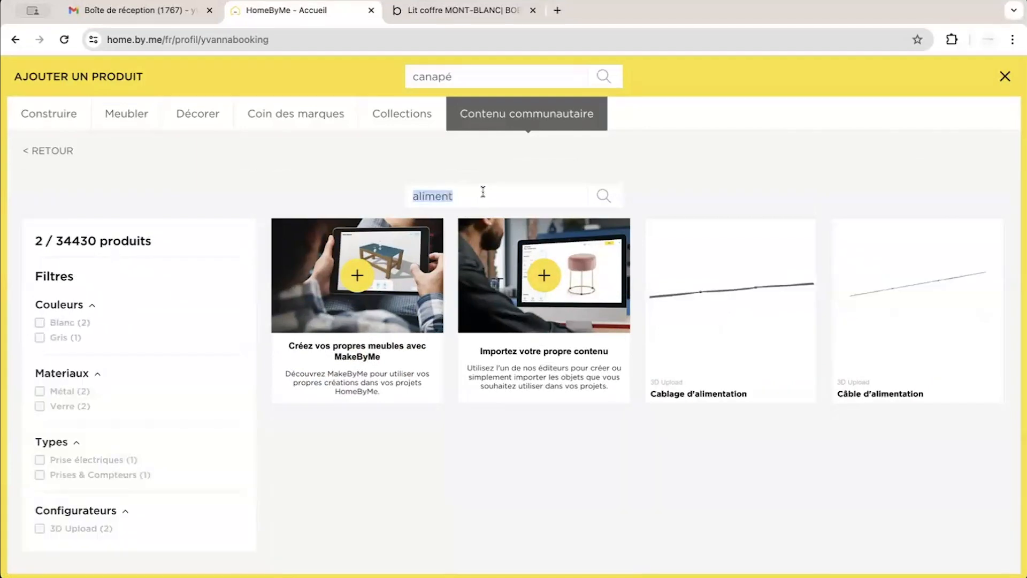
text(nourriture)
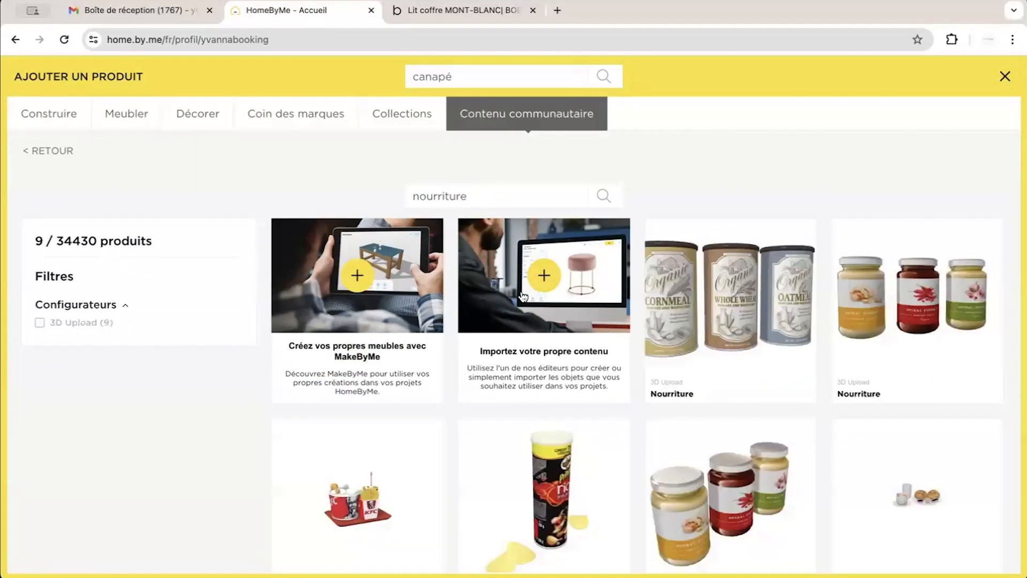
scroll(532, 334, down, 5)
scroll(532, 332, up, 5)
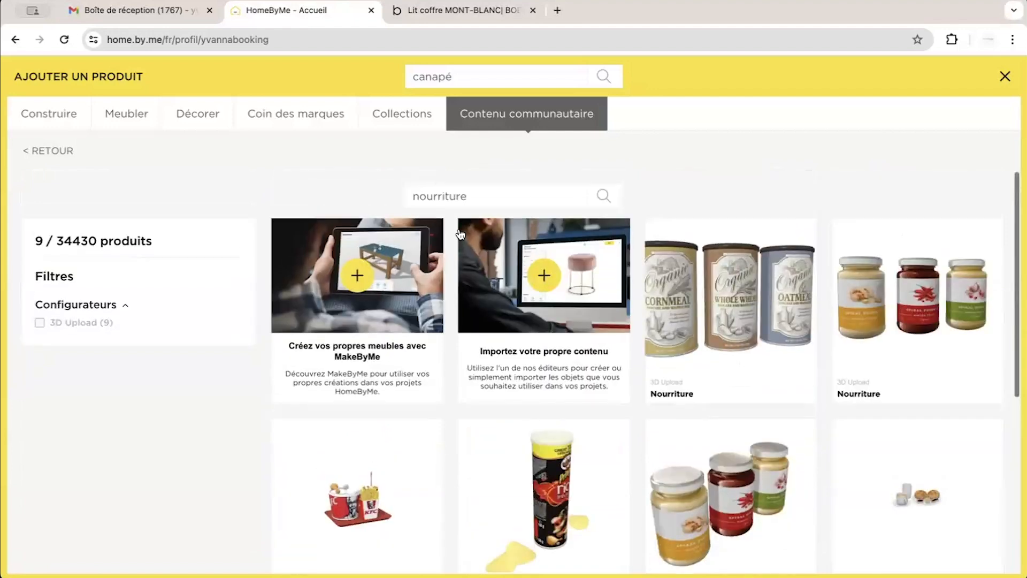
Search the community content for "food", look through the models and close the catalogue without adding any.
double_click(483, 197)
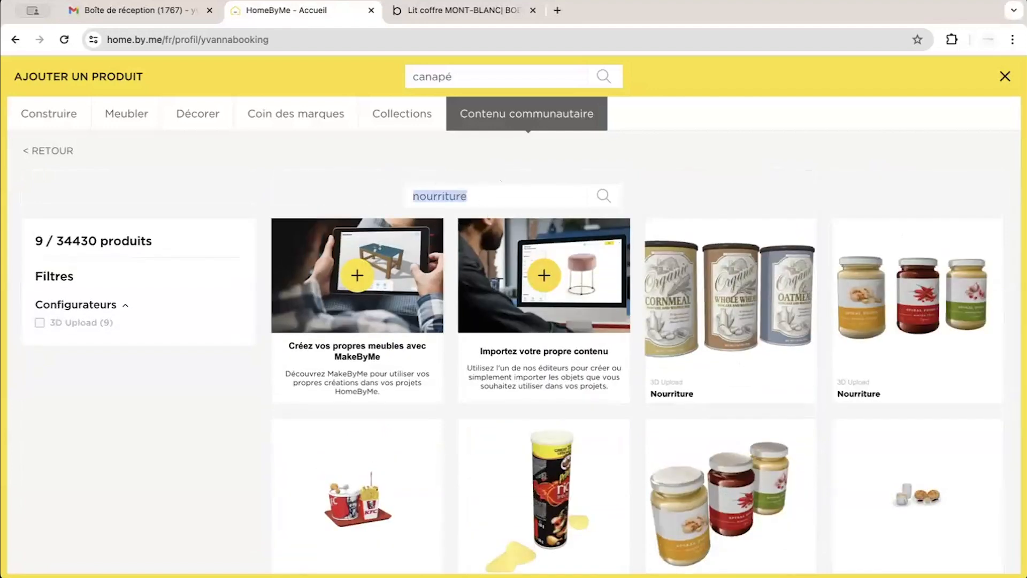
text(food)
scroll(510, 330, down, 1)
scroll(511, 331, down, 5)
scroll(509, 327, up, 1)
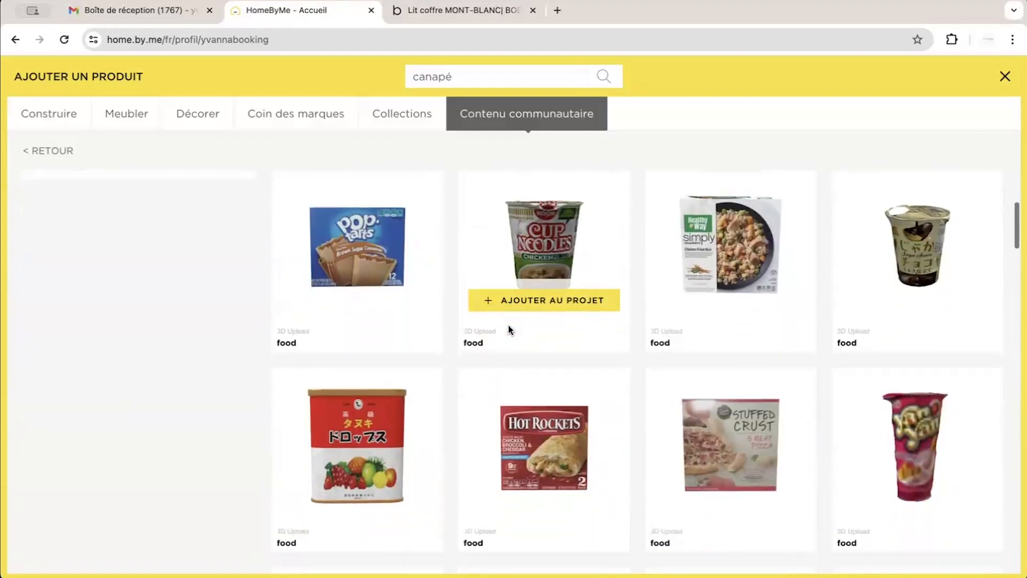
scroll(508, 327, down, 8)
scroll(508, 325, up, 13)
double_click(464, 196)
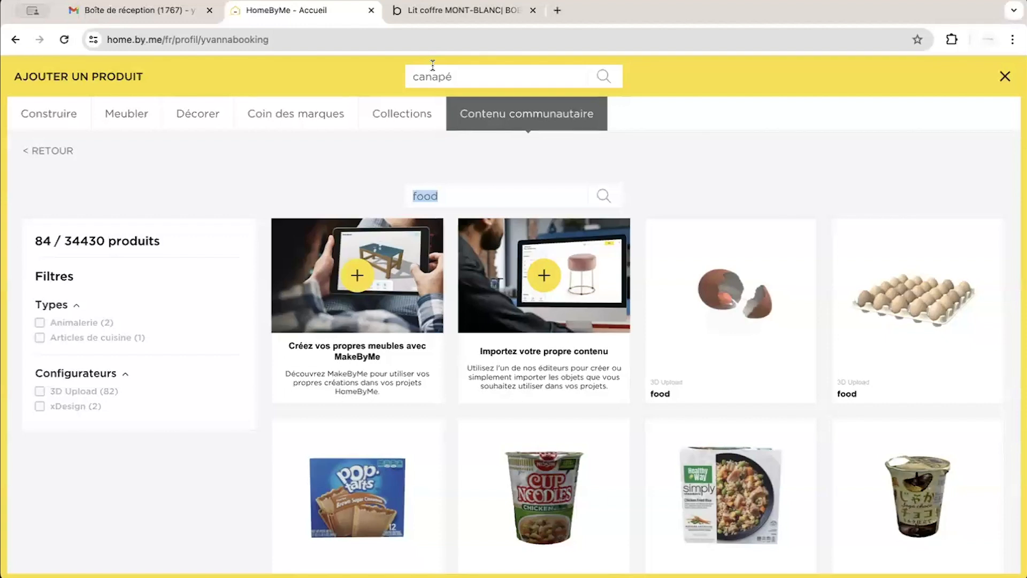
click(1005, 75)
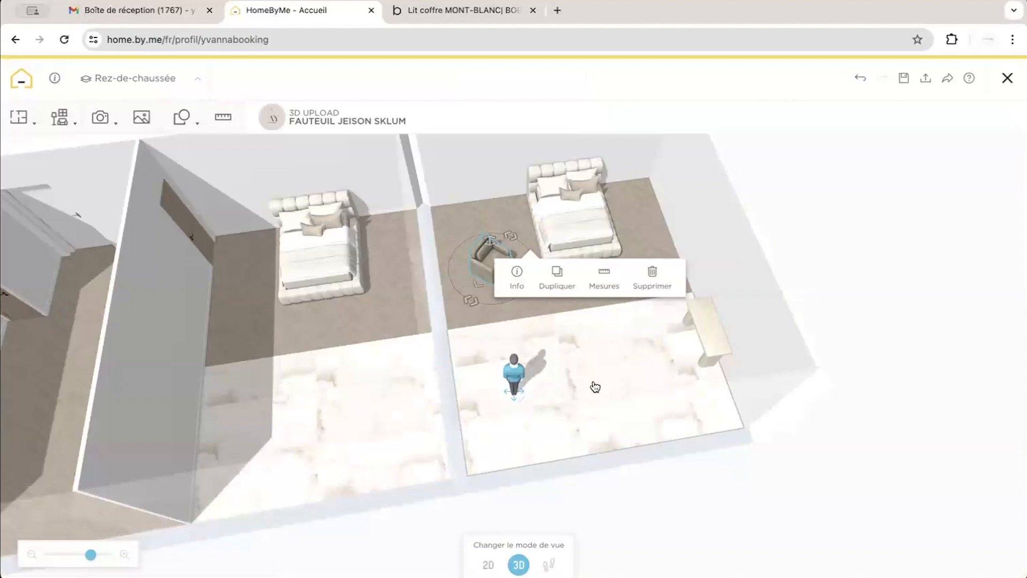
Open the MEUBLES collection among the saved collections and look through its storage units.
drag(535, 471, 355, 160)
click(60, 116)
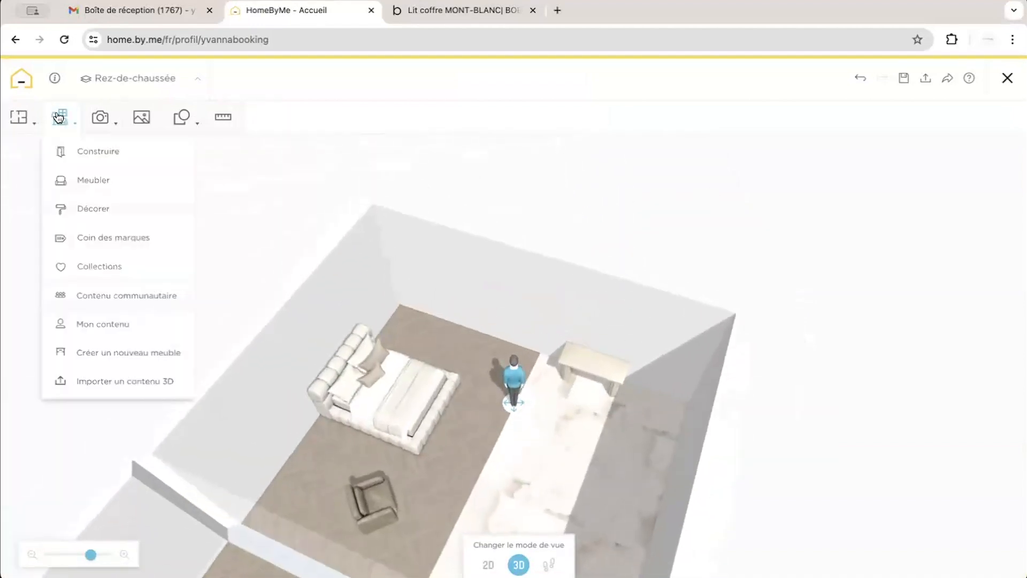
click(87, 182)
click(99, 265)
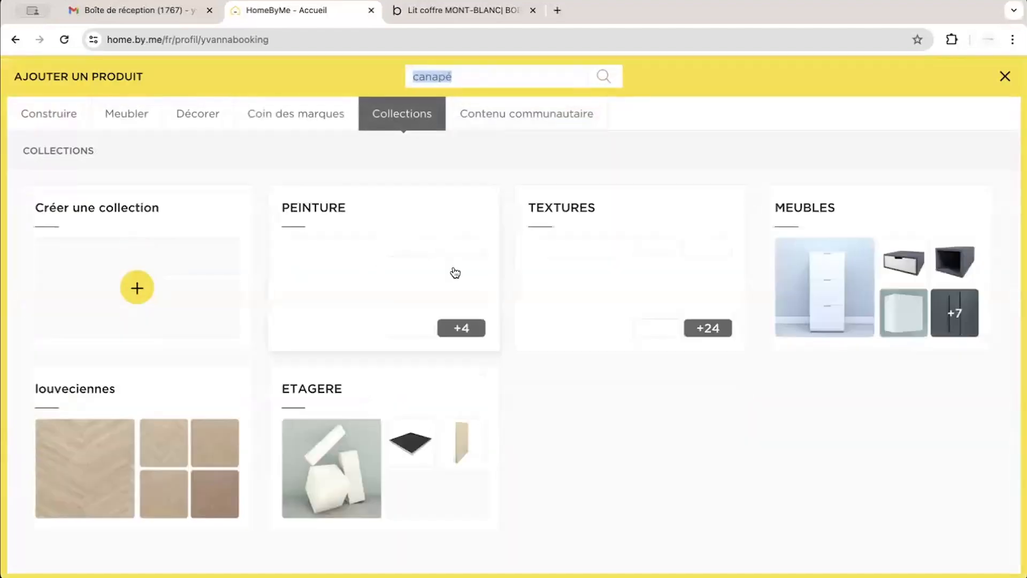
scroll(531, 385, down, 5)
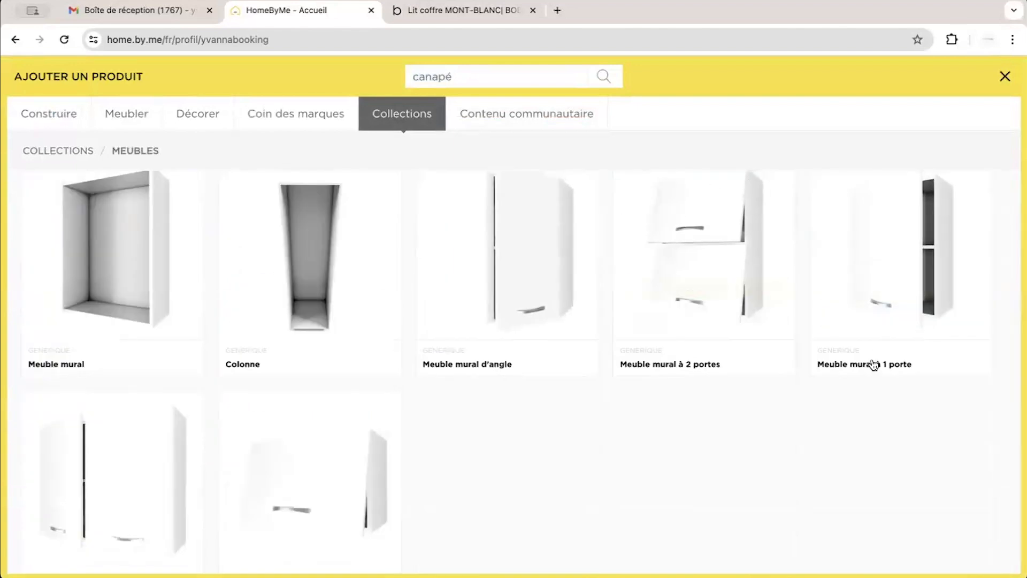
mouse_move(872, 306)
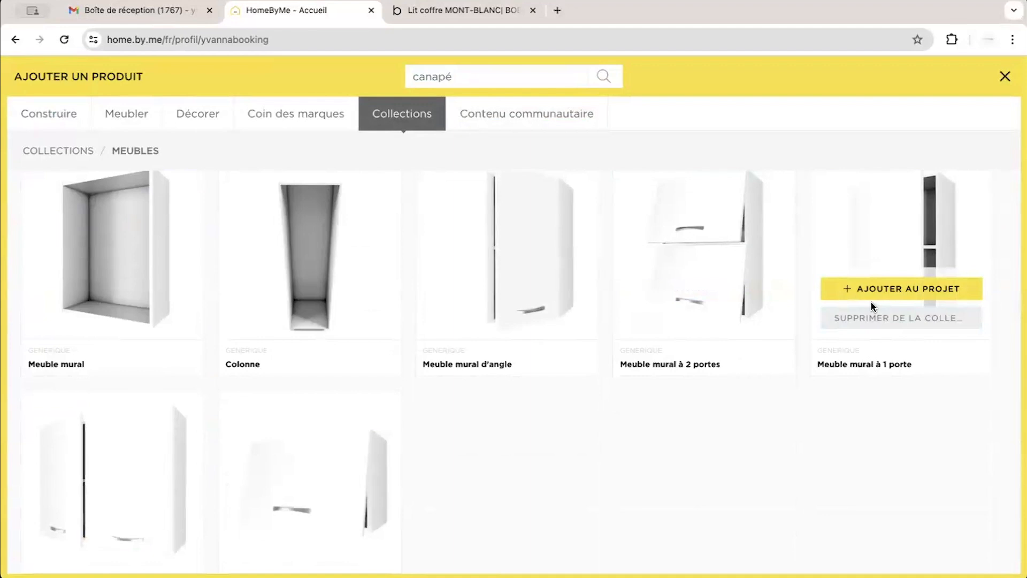
scroll(873, 306, up, 1)
mouse_move(287, 280)
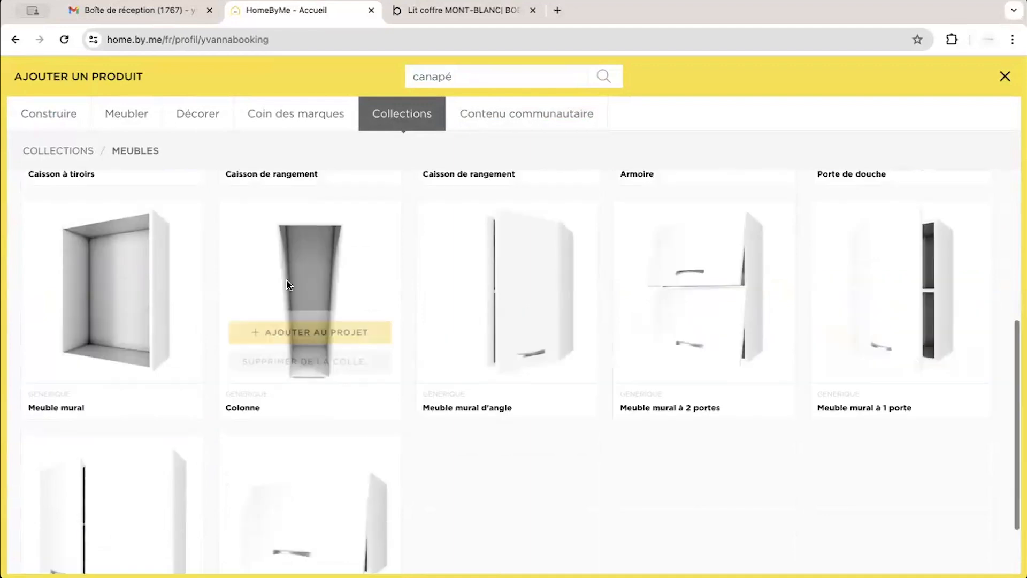
Add the Colonne unit from the MEUBLES collection and move it into the room corner beside the wooden table.
click(310, 331)
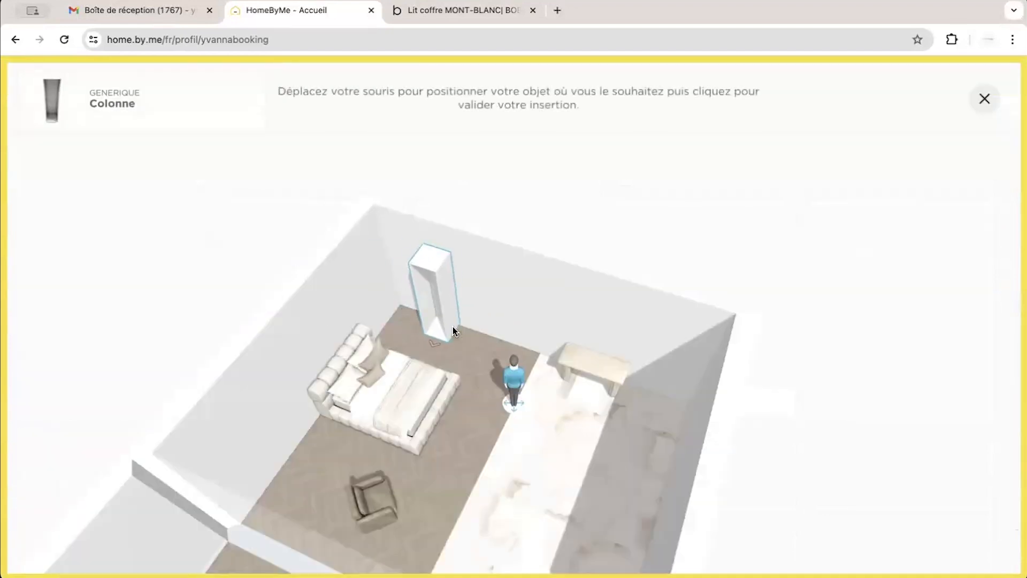
click(516, 288)
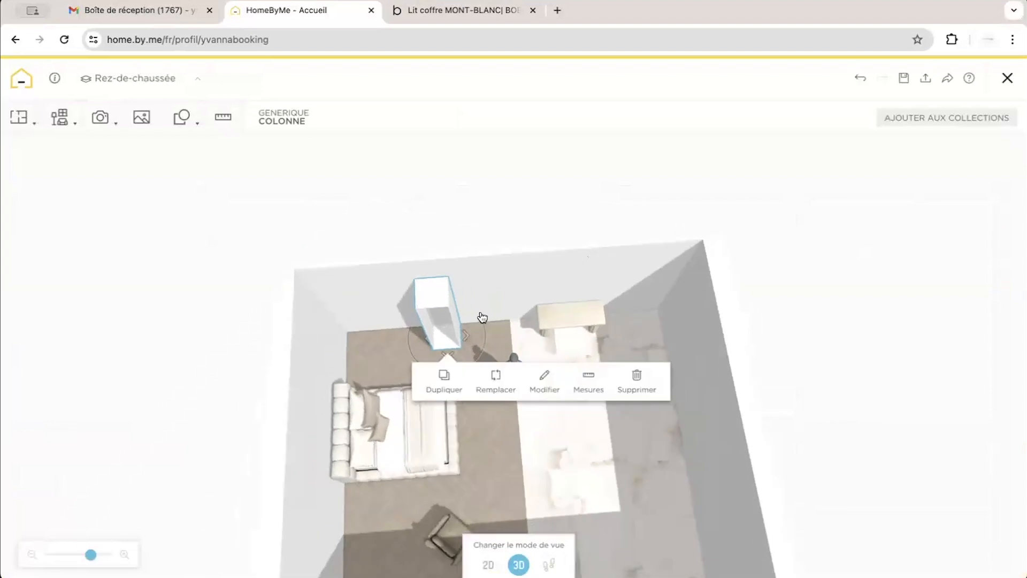
drag(438, 338, 644, 305)
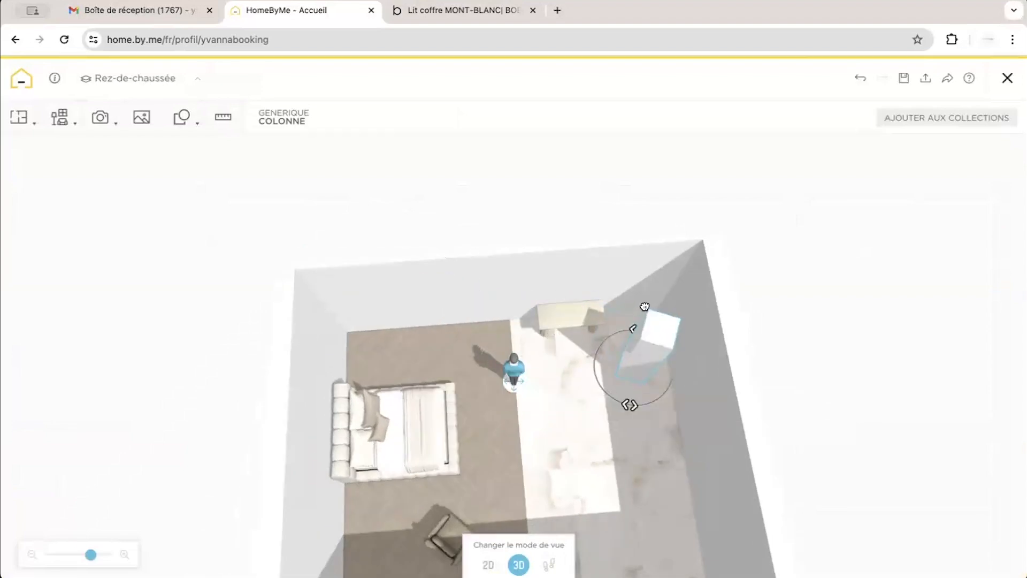
drag(499, 270, 449, 243)
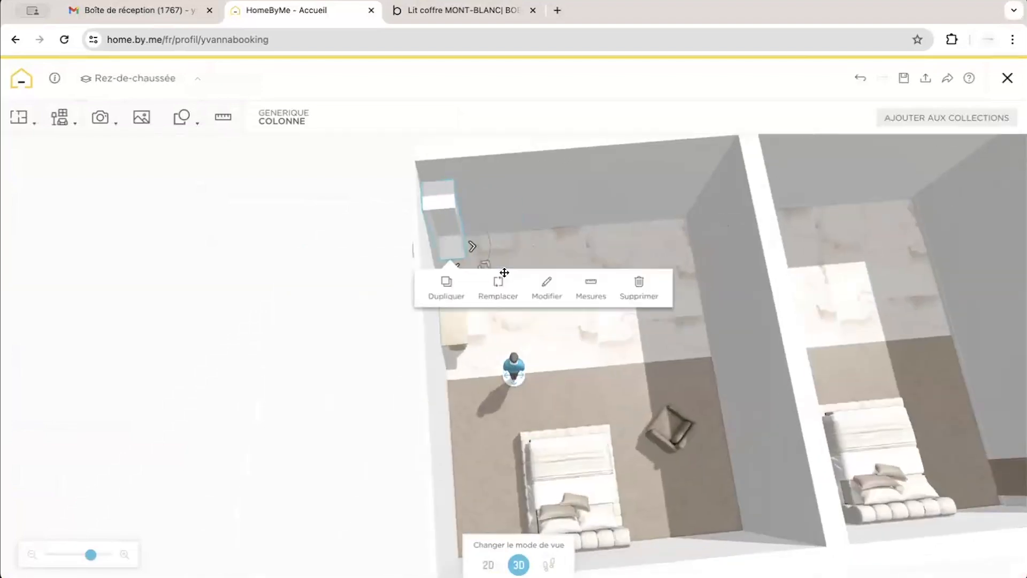
Set the column unit's height to 230 cm.
click(547, 292)
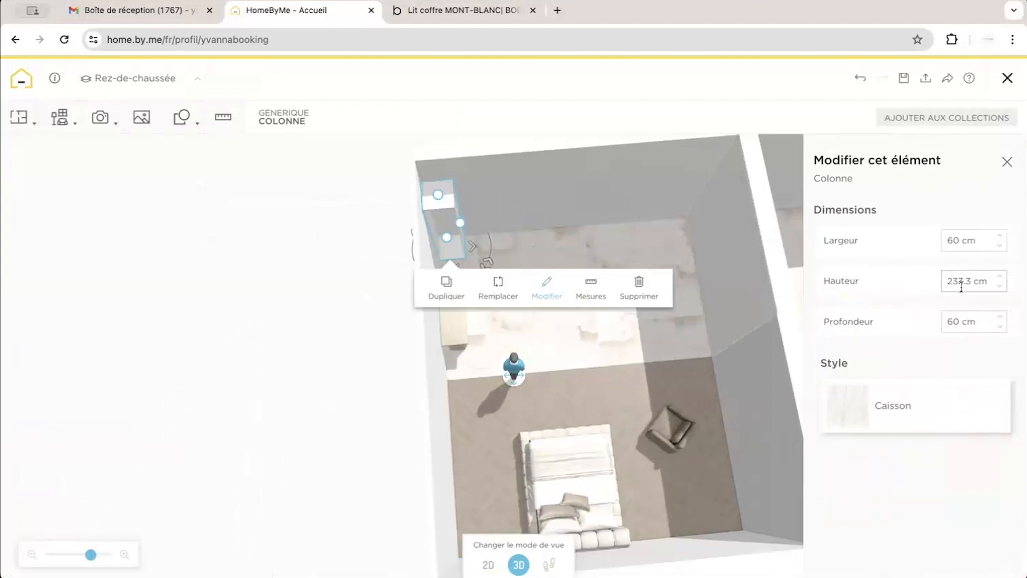
click(952, 280)
text(2)
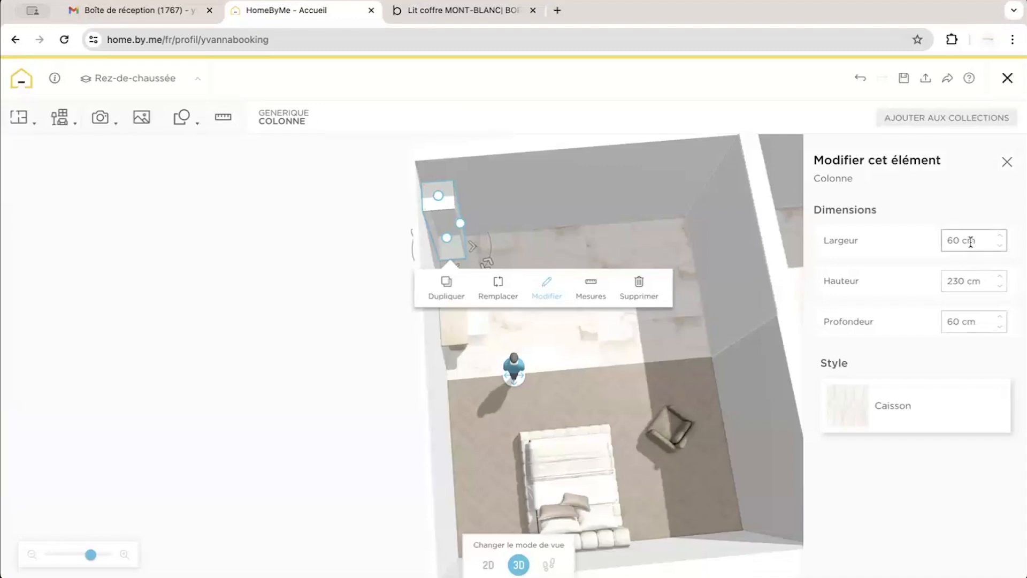
click(159, 422)
Apply a very dark wood finish to the column unit's Caisson.
click(450, 248)
click(541, 289)
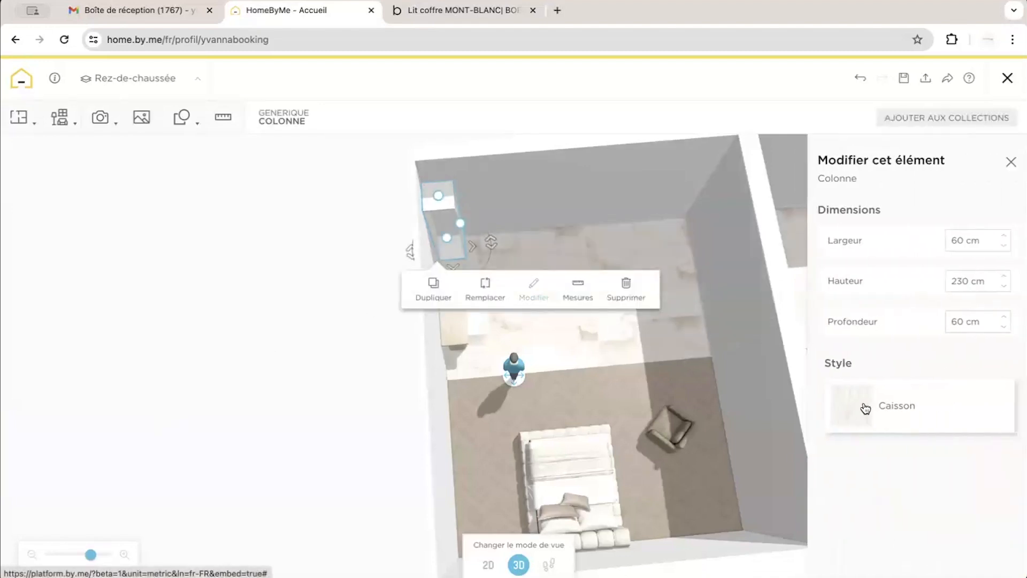
click(861, 408)
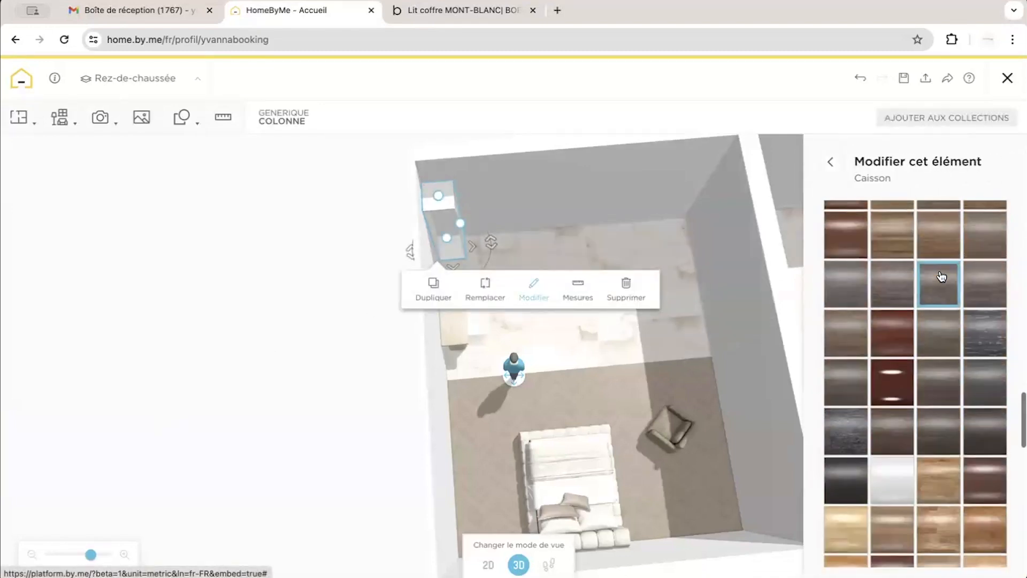
click(987, 440)
drag(234, 434, 461, 337)
Search the catalogue for "verriere" and place a plain dark-framed Verrière in pièce 6 near the column unit.
click(59, 116)
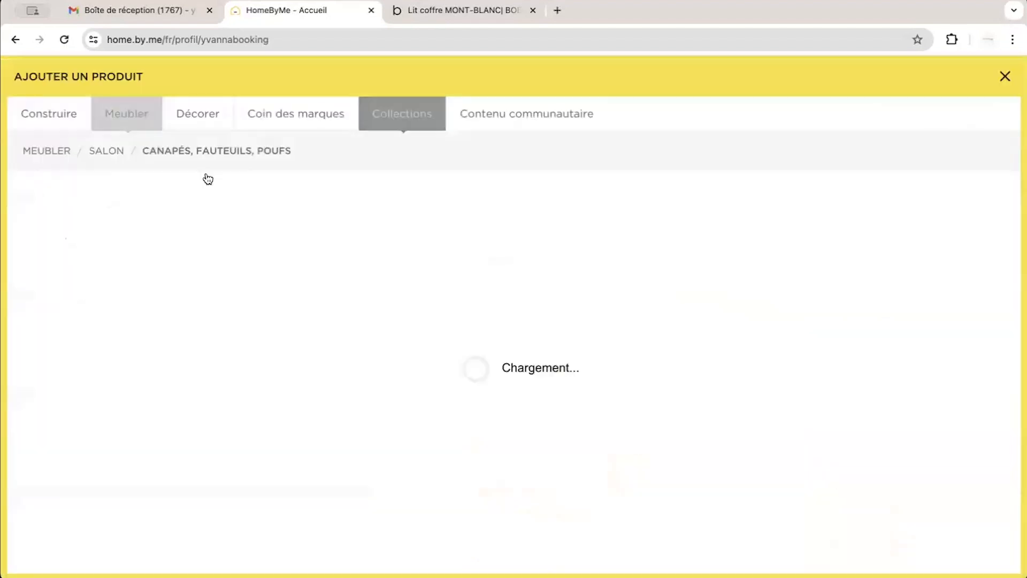
click(525, 83)
text(verriere)
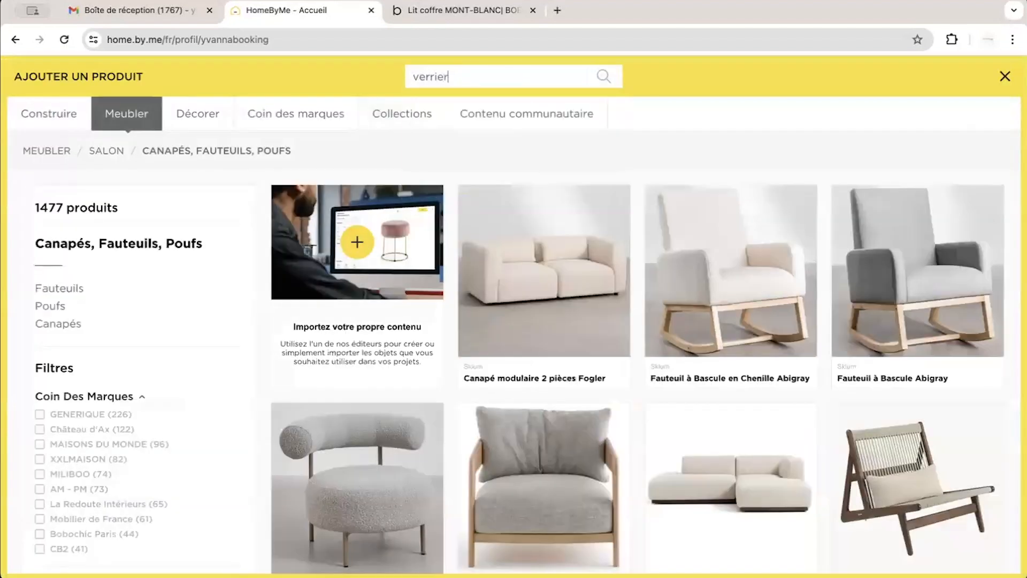
key(Return)
scroll(639, 348, down, 3)
mouse_move(745, 371)
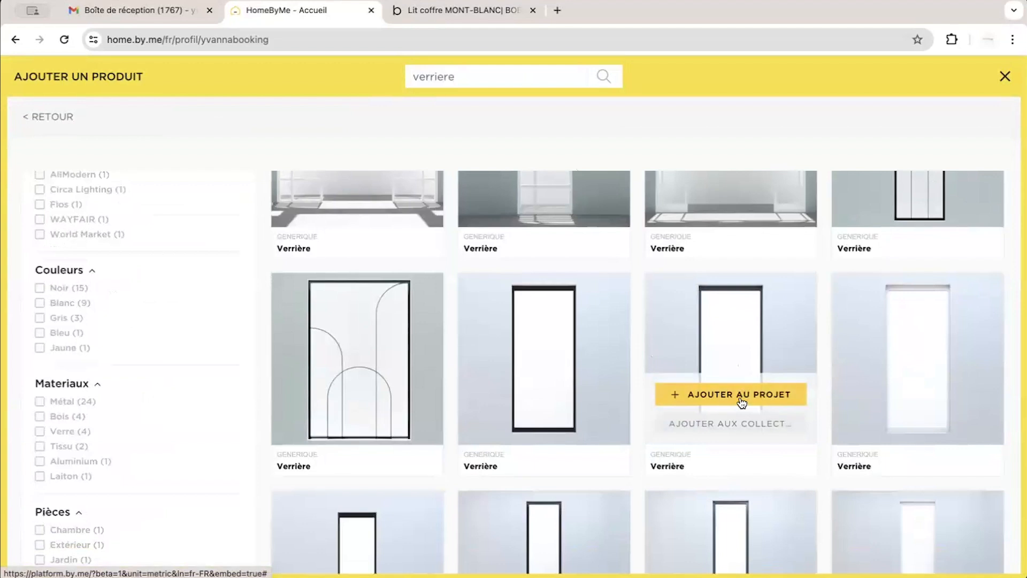
click(712, 396)
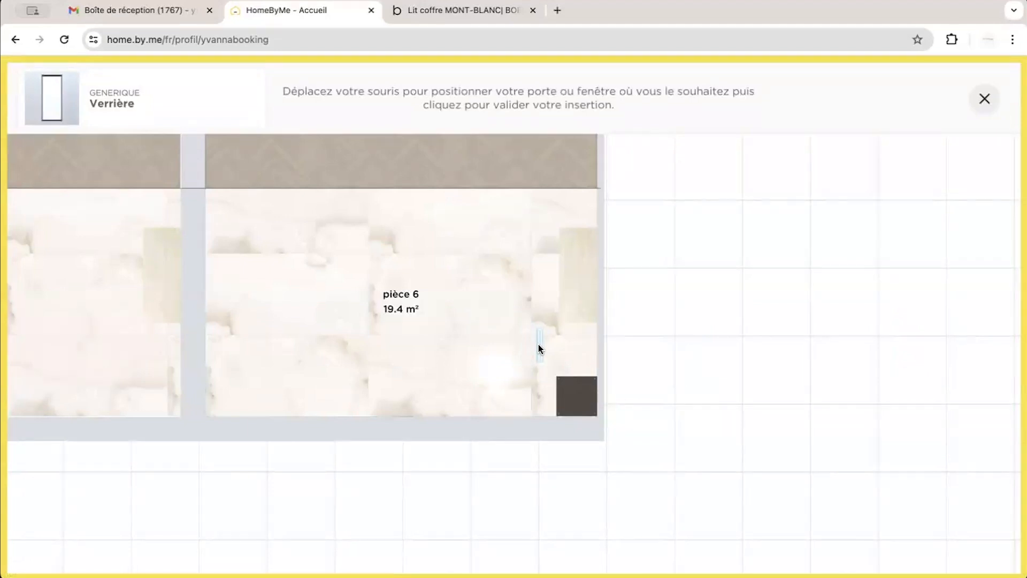
click(538, 348)
Turn the Verrière parallel to the front of the dark column unit and move it just ahead of it.
scroll(512, 345, up, 5)
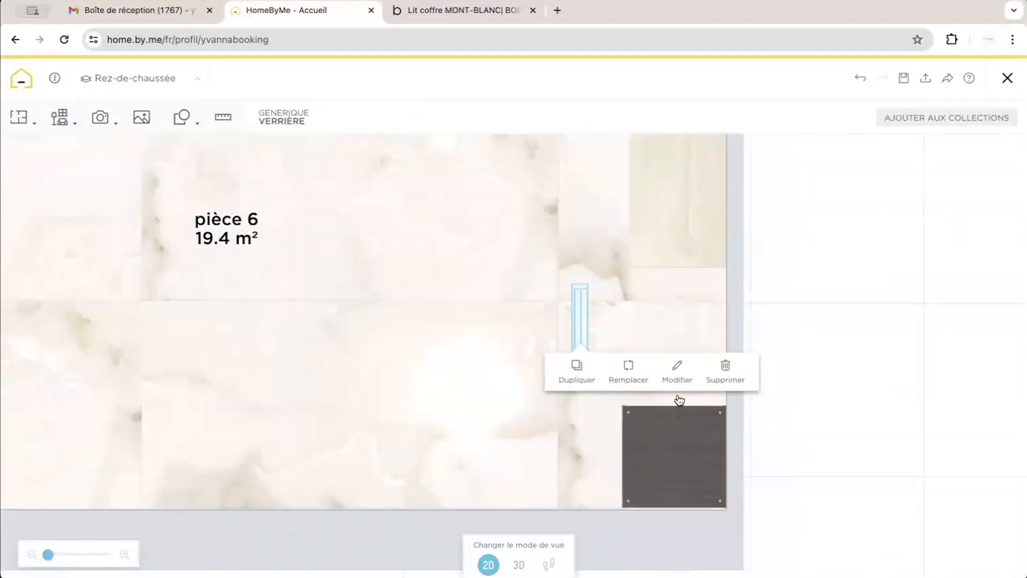
drag(579, 331, 498, 412)
drag(520, 364, 638, 389)
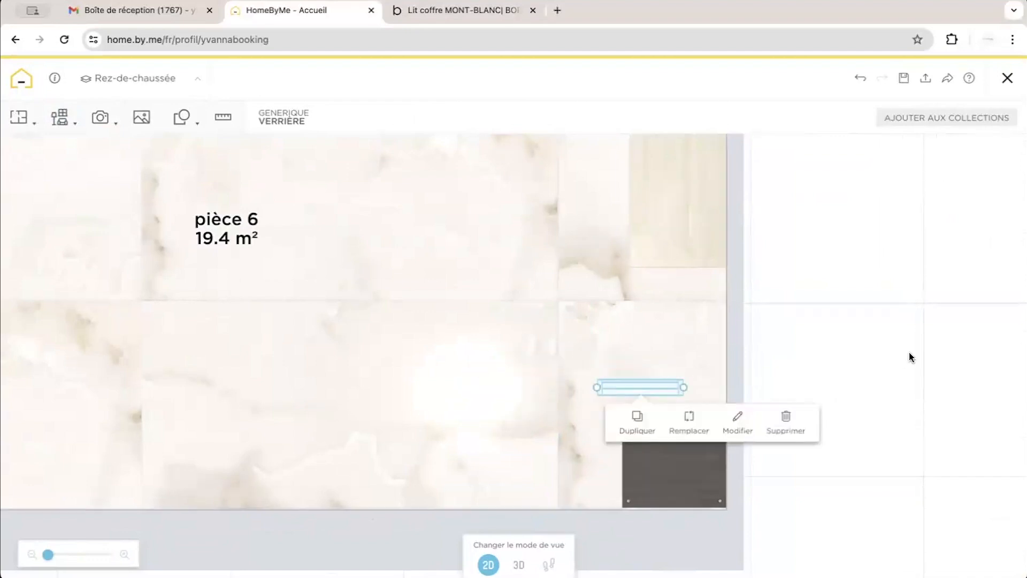
drag(910, 354, 824, 316)
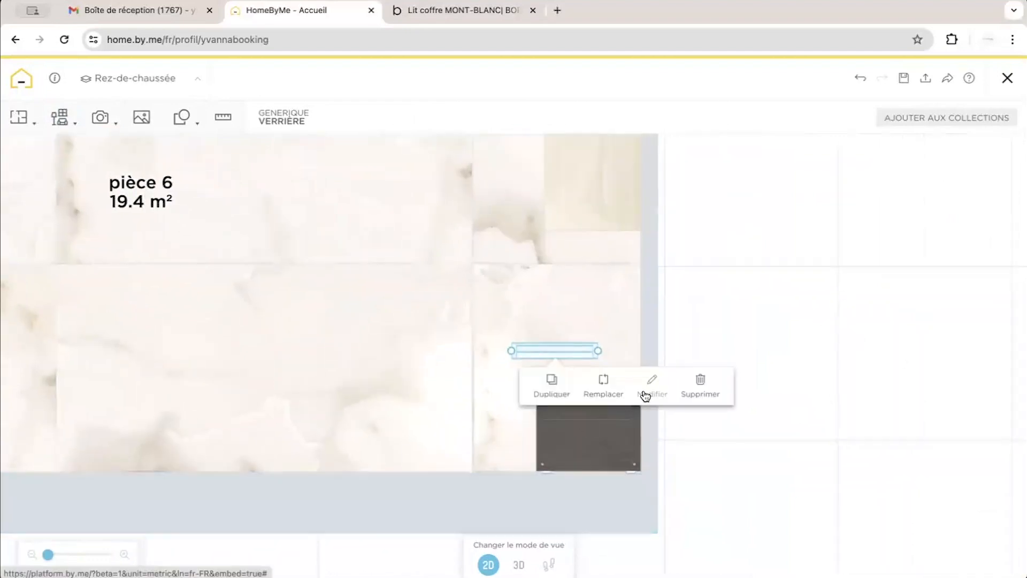
Set the Verrière's width to 60 cm, its height to 223 cm and its height above the floor to 7 cm.
click(652, 384)
click(975, 240)
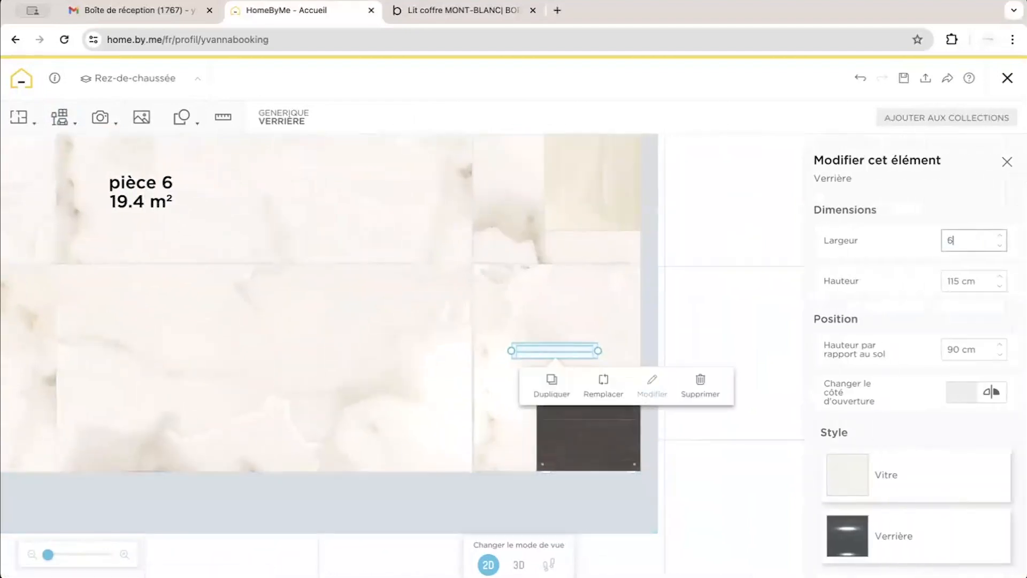
text(60)
key(Tab)
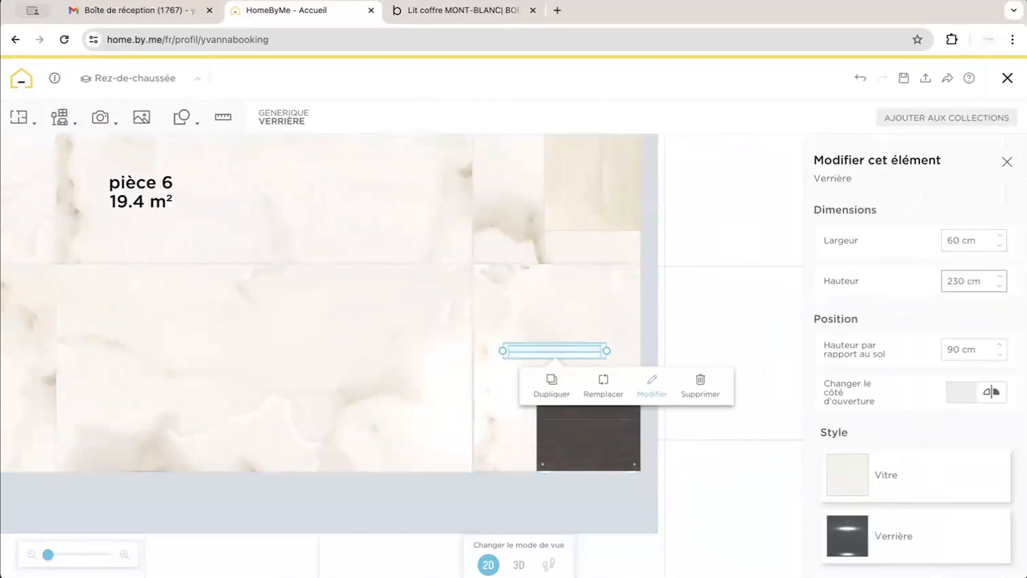
click(968, 353)
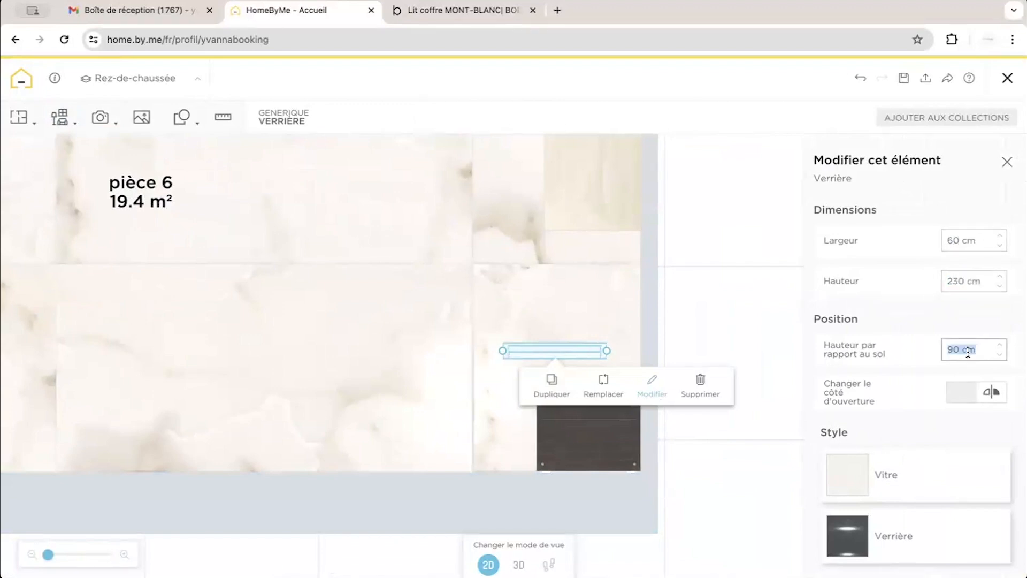
text(7)
click(953, 274)
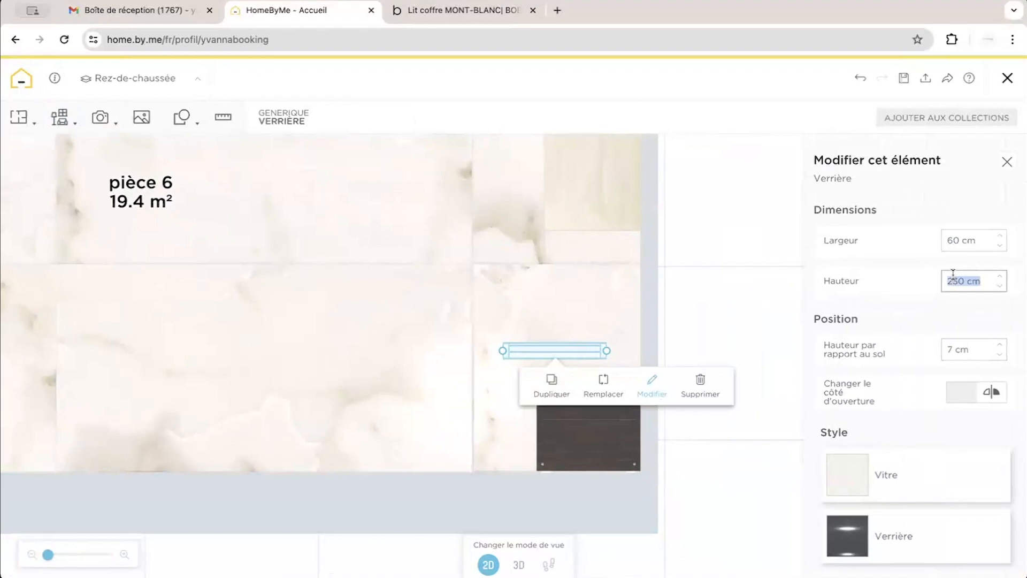
text(2)
Align the Verrière flush against the front edge of the column unit in the 2D plan.
drag(709, 322, 639, 279)
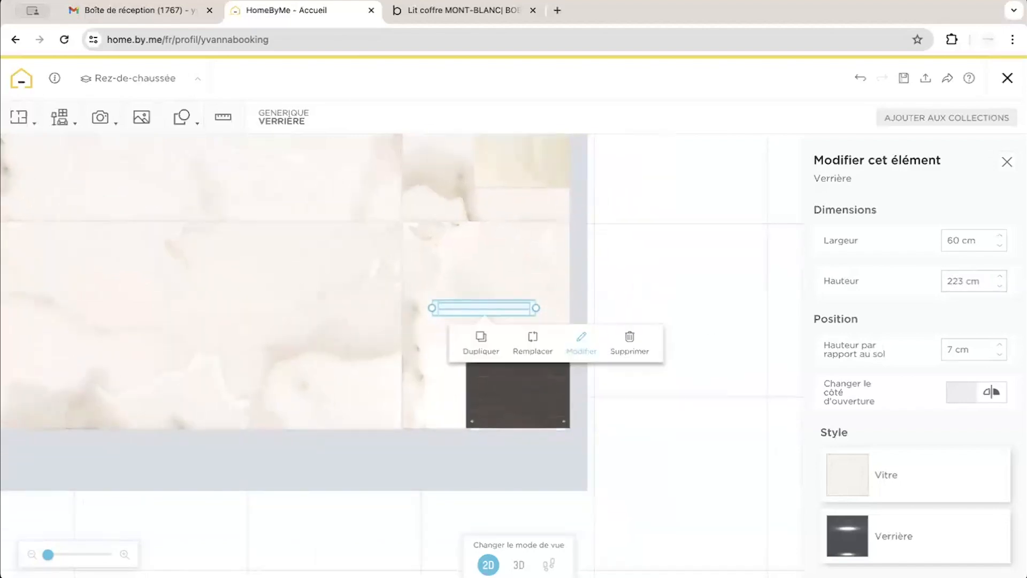
drag(48, 555, 43, 557)
drag(389, 273, 470, 289)
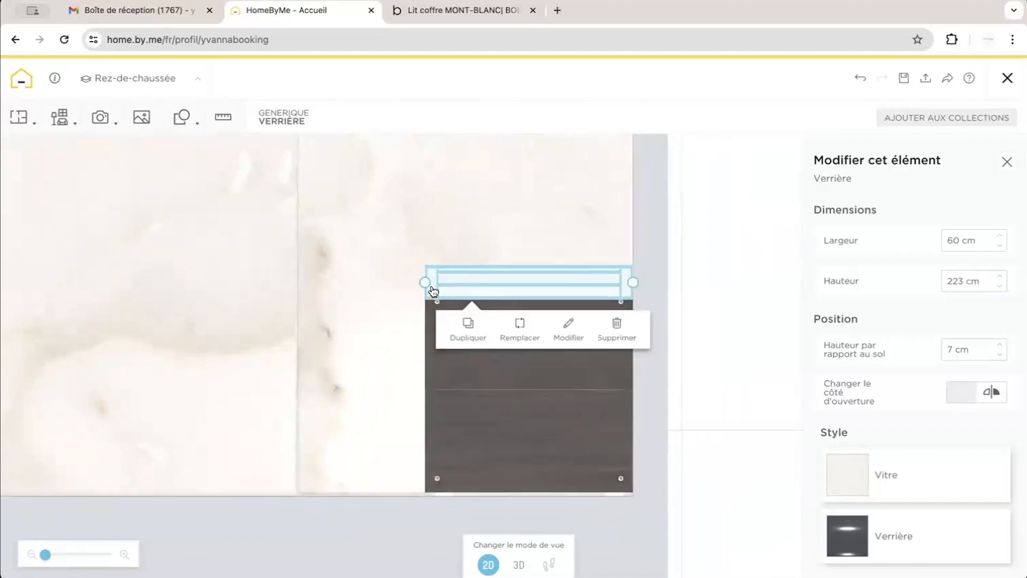
In the 3D view, apply a dark Bois finish to the Verrière's frame to match the column unit.
click(518, 564)
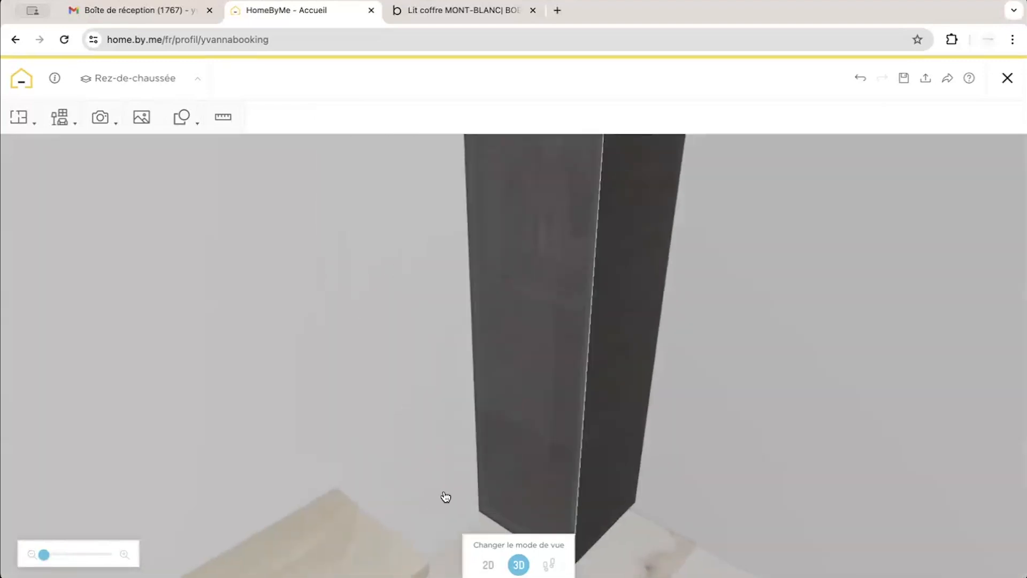
click(522, 430)
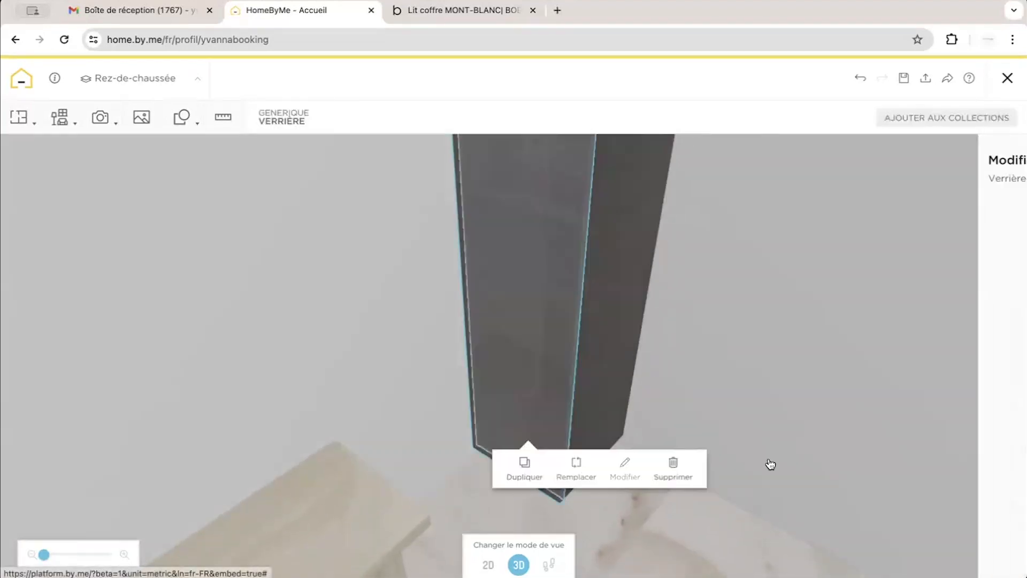
scroll(862, 474, down, 1)
click(854, 498)
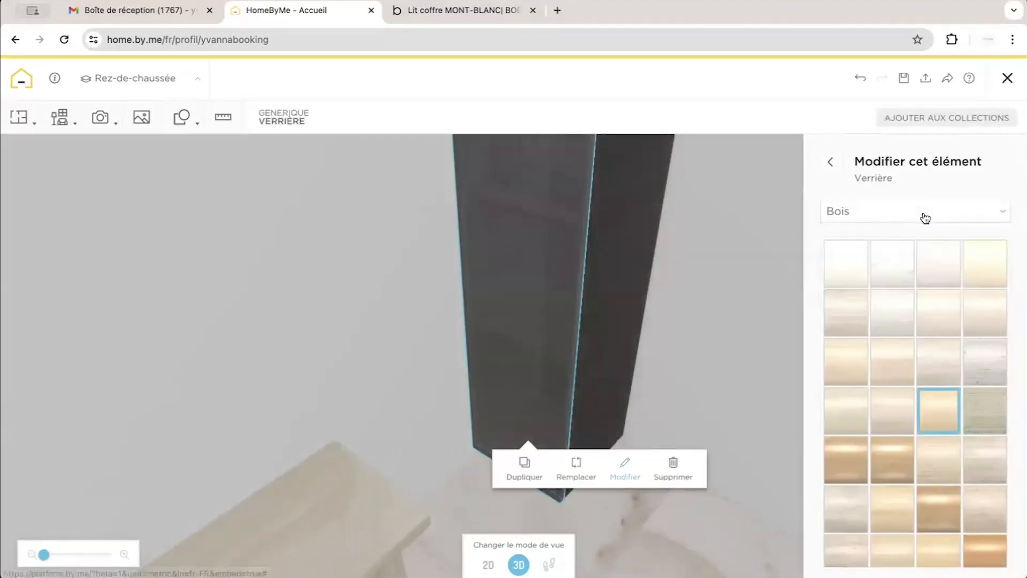
scroll(926, 220, down, 10)
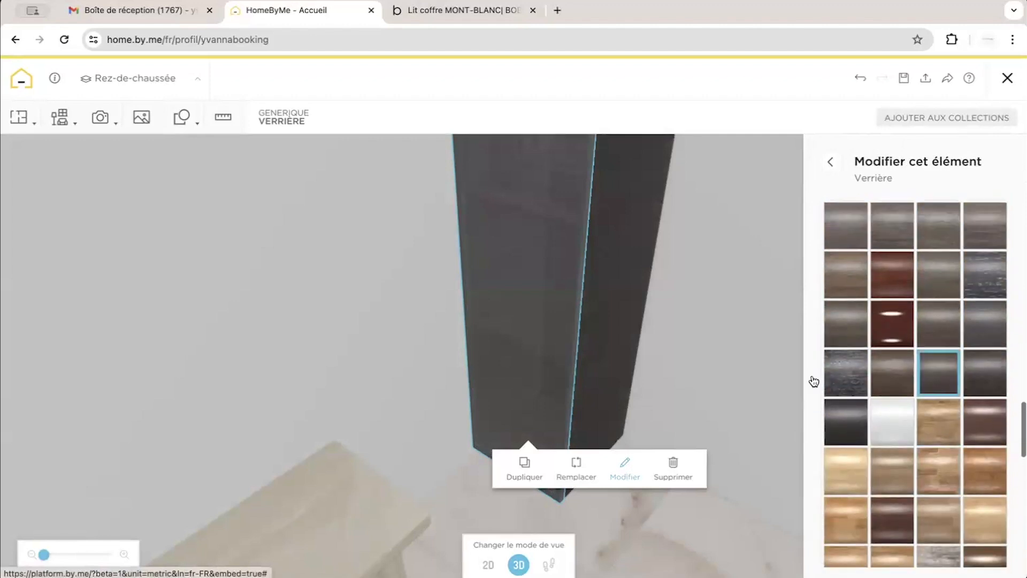
click(768, 370)
mouse_move(738, 296)
mouse_down()
mouse_move(745, 289)
mouse_move(700, 292)
mouse_move(720, 296)
mouse_up()
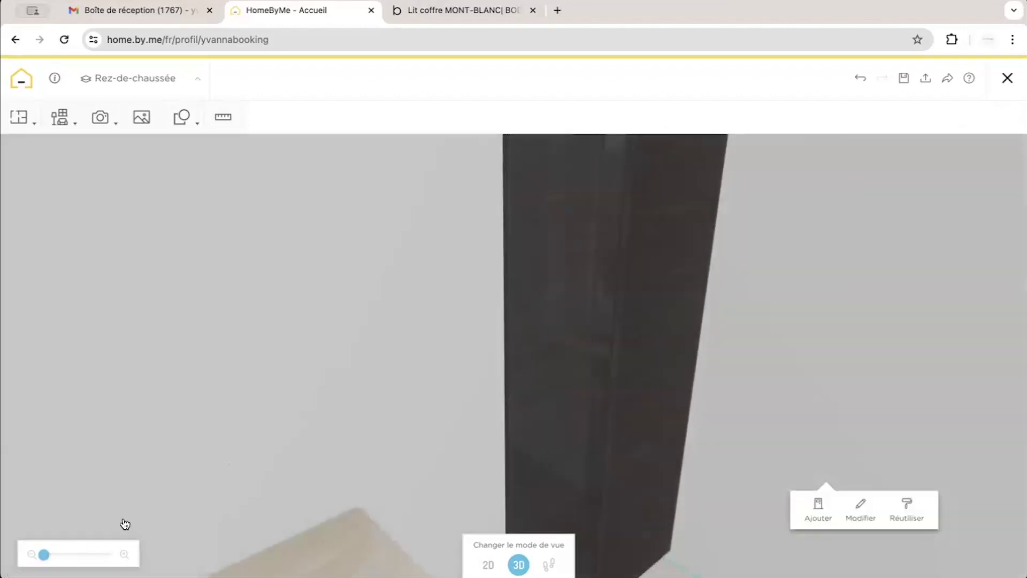
Add the Meuble mural à 1 porte from the MEUBLES collection and lower it along the wall beside the column unit.
click(47, 557)
mouse_move(61, 118)
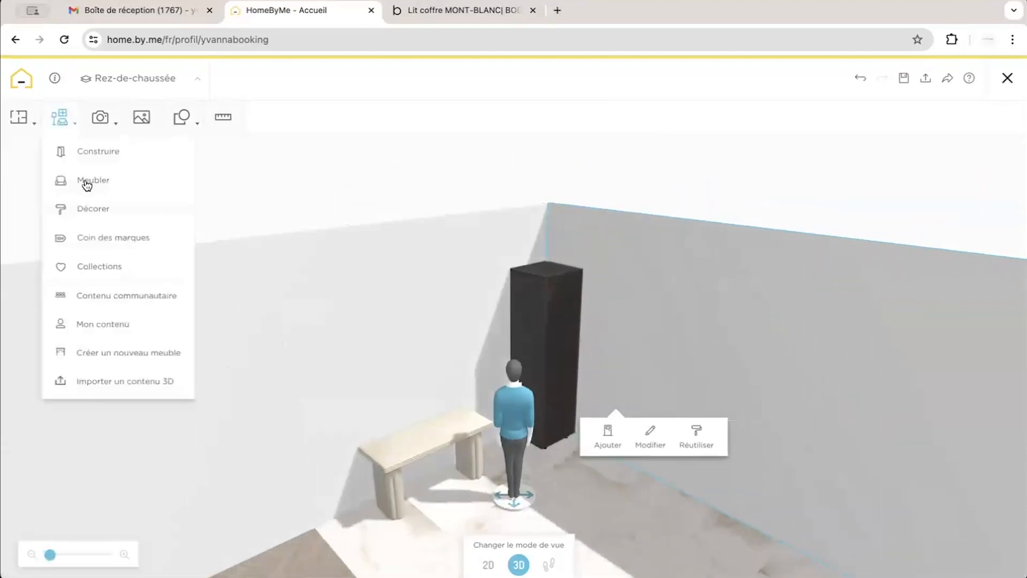
click(102, 269)
click(850, 278)
scroll(928, 347, down, 3)
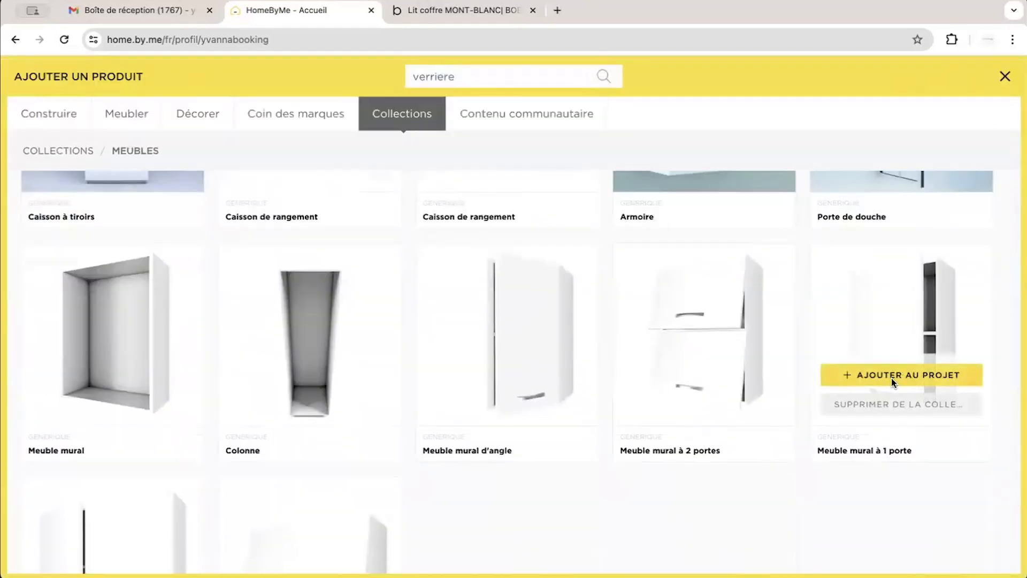
click(892, 375)
drag(713, 300, 695, 417)
Set the single-door unit's height to 230 cm and its depth to 60 cm.
click(795, 524)
click(967, 285)
key(Tab)
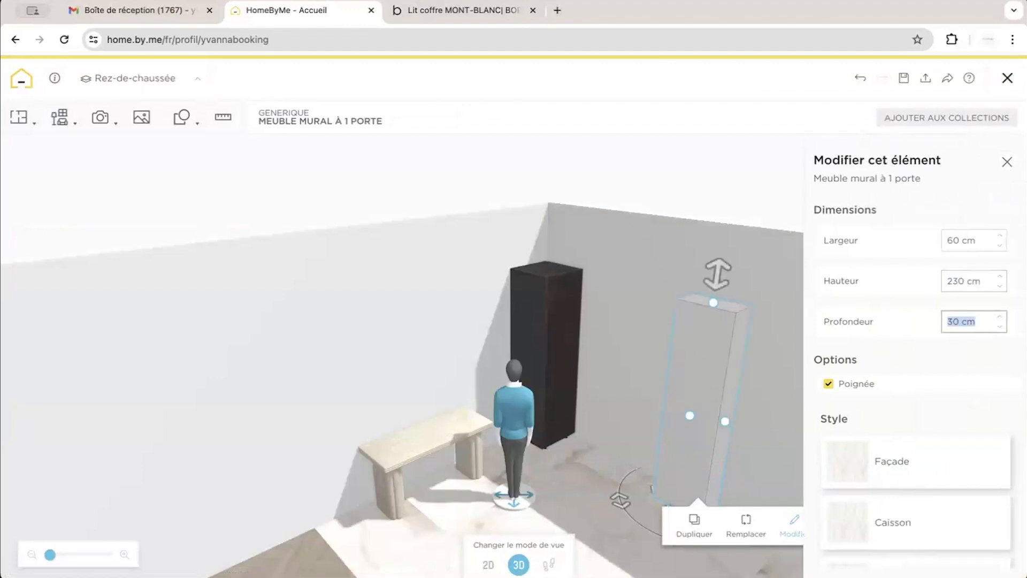
text(60)
Apply the first Verre finish to the single-door unit's Façade.
click(892, 460)
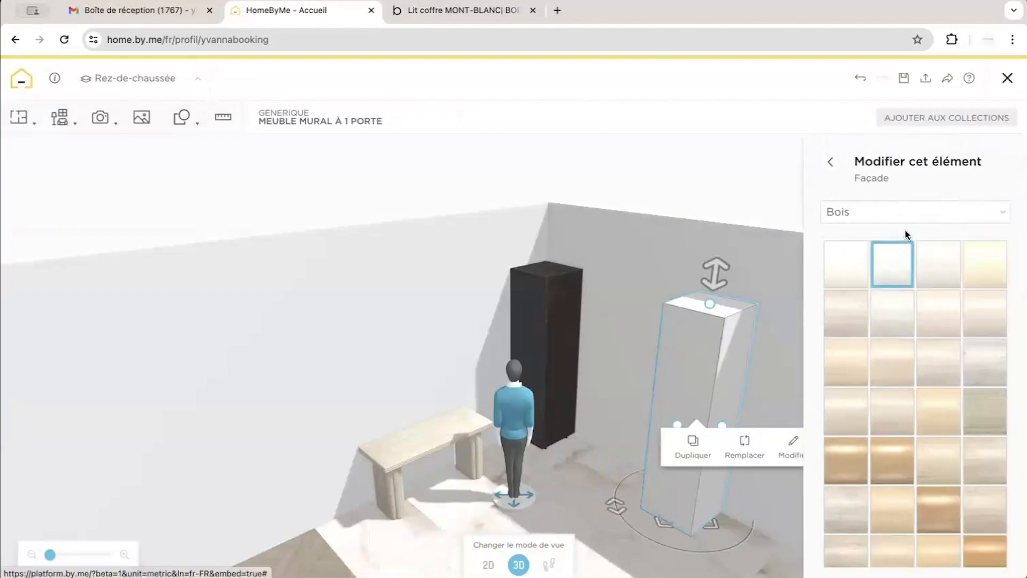
click(905, 214)
click(888, 268)
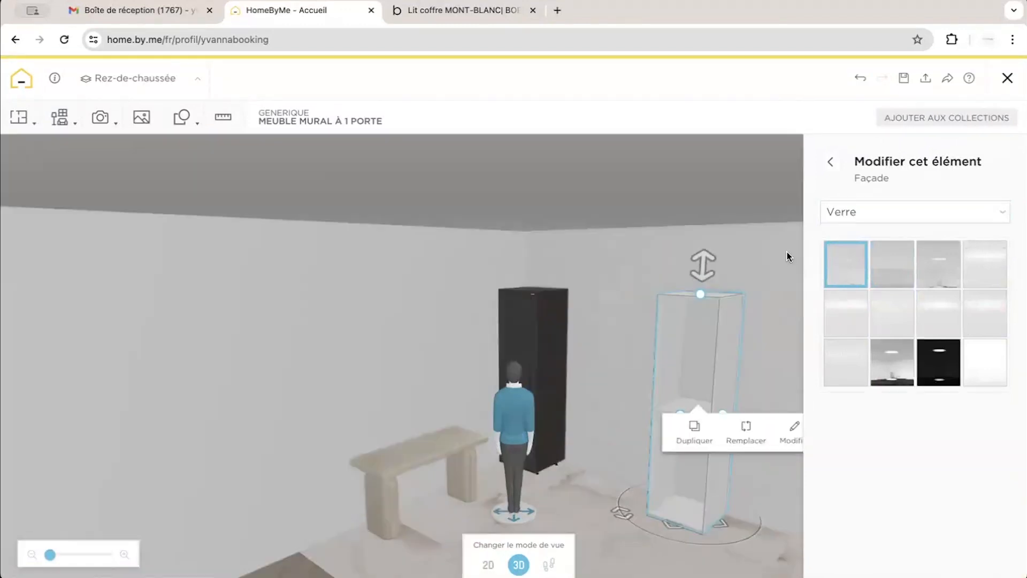
click(788, 252)
Turn off the single-door unit's Poignée option and apply a dark brown wood finish to its Caisson.
click(704, 337)
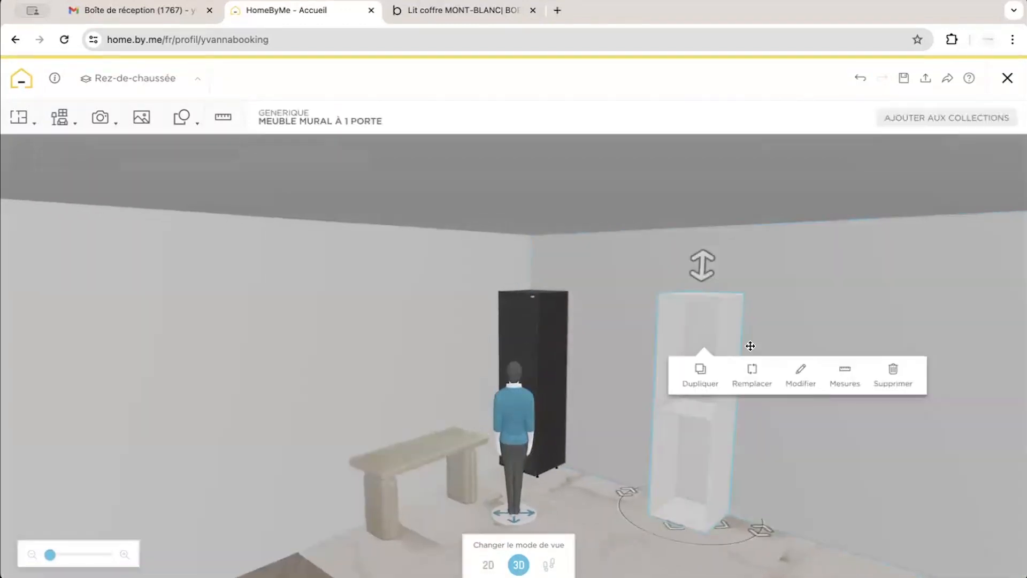
click(801, 374)
click(834, 383)
click(824, 429)
click(848, 538)
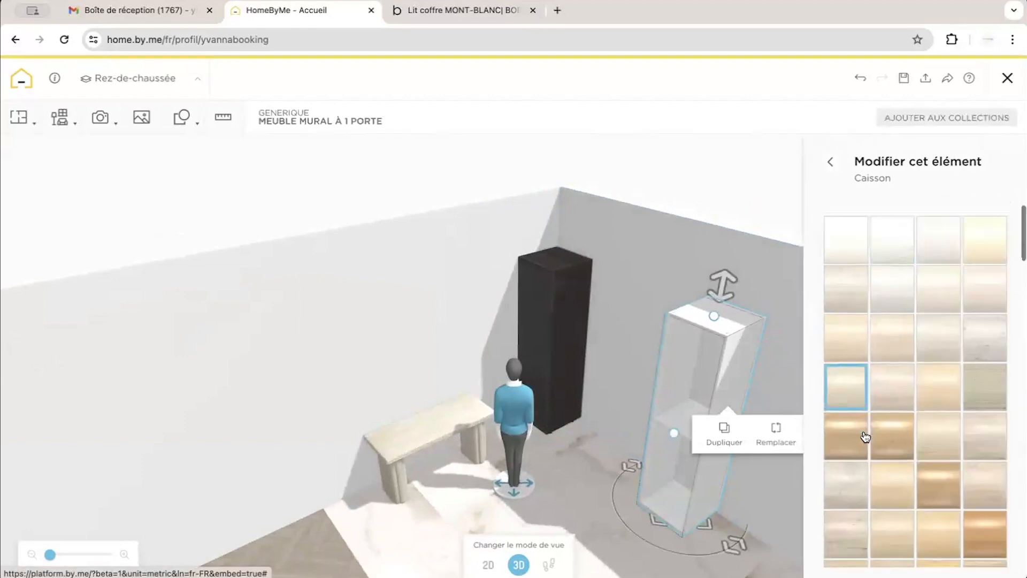
scroll(865, 436, down, 5)
scroll(866, 436, down, 3)
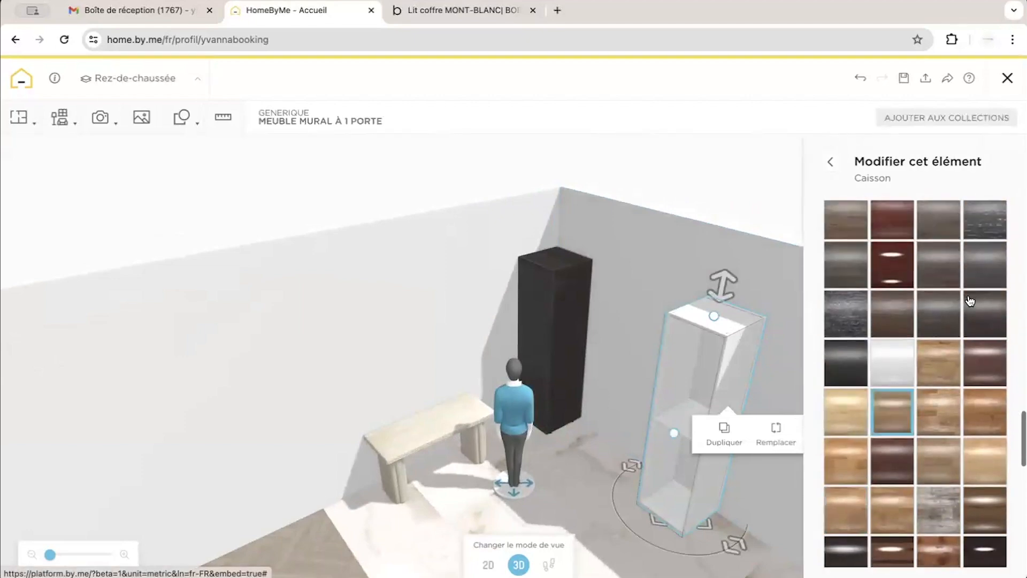
click(892, 313)
click(739, 178)
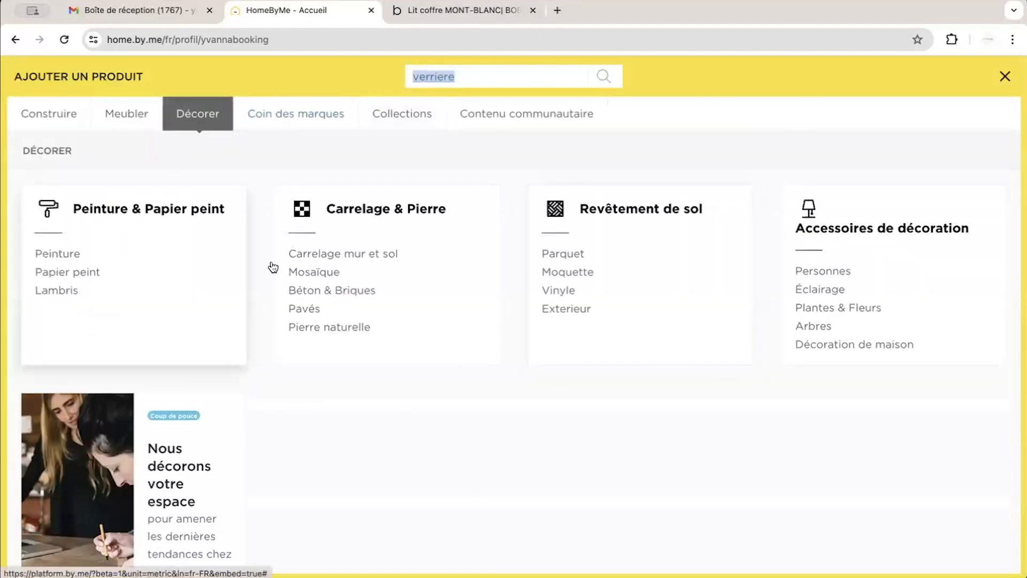
Add the Bandeau LED from the Appliques murales category beside the storage units and set its width to 60 cm.
click(808, 289)
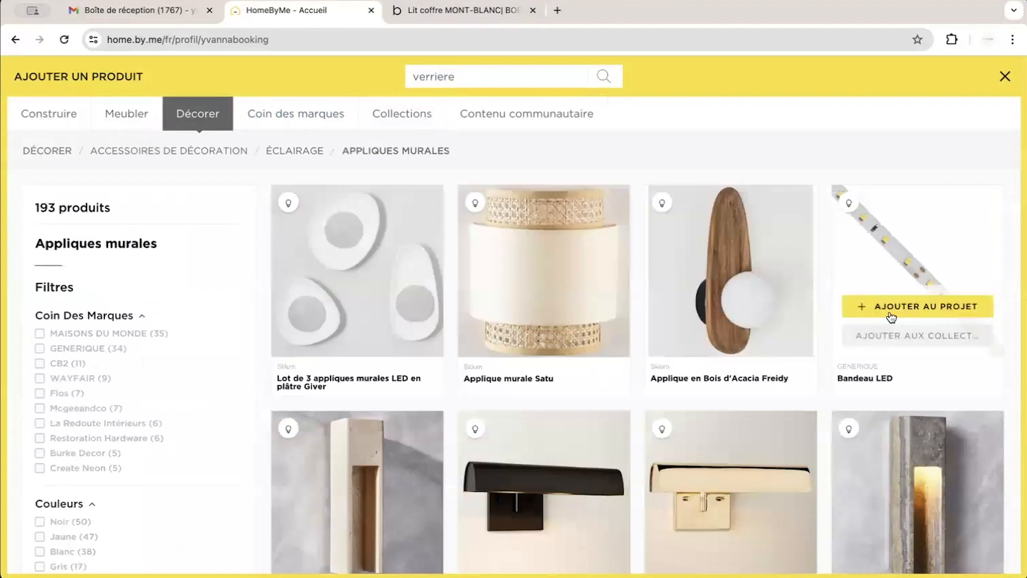
click(890, 315)
click(572, 438)
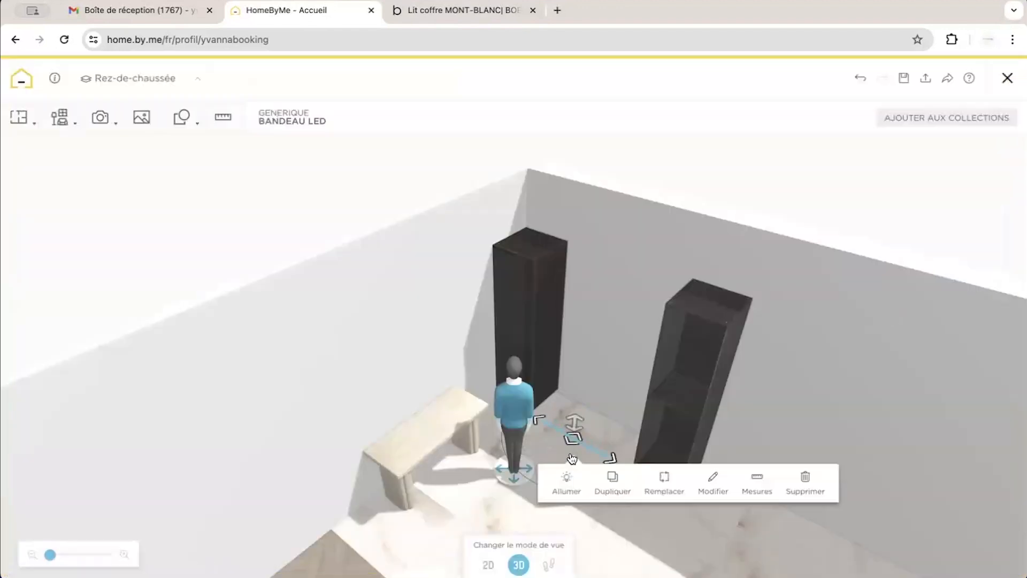
click(713, 479)
click(968, 242)
text(60)
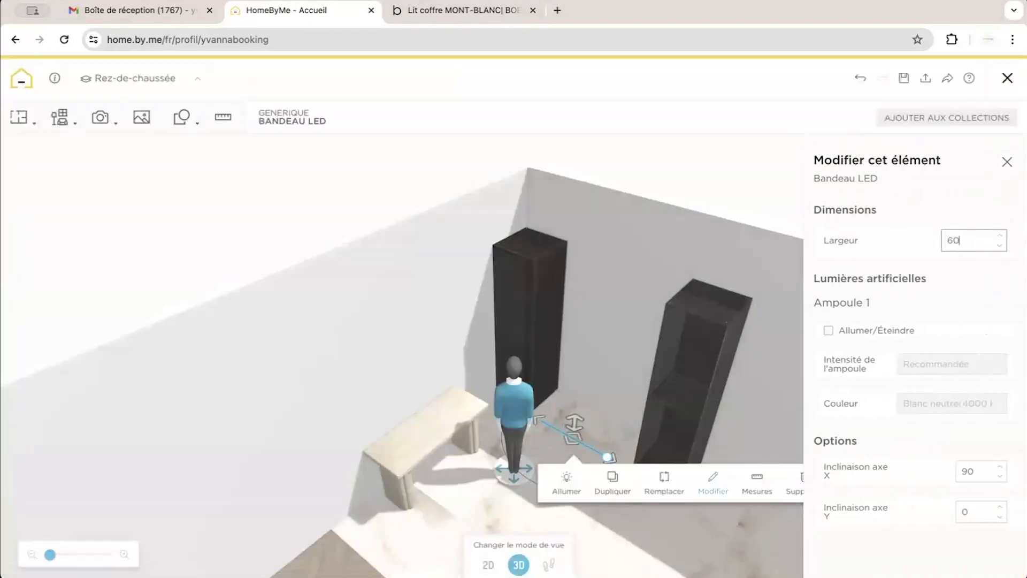
key(Return)
Raise the LED strip to about the height of the storage units' tops.
drag(574, 422, 626, 241)
drag(532, 356, 533, 276)
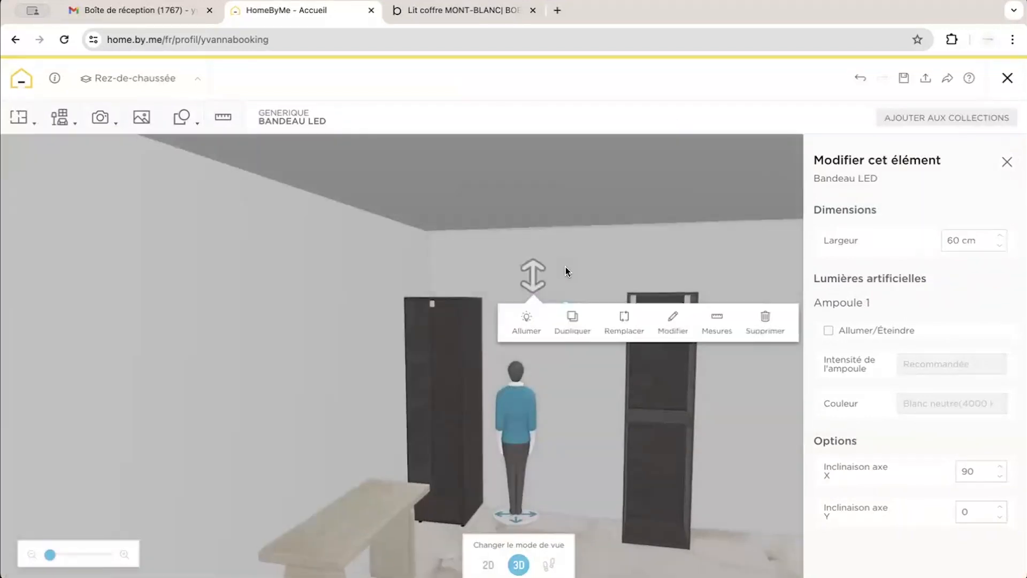
click(546, 305)
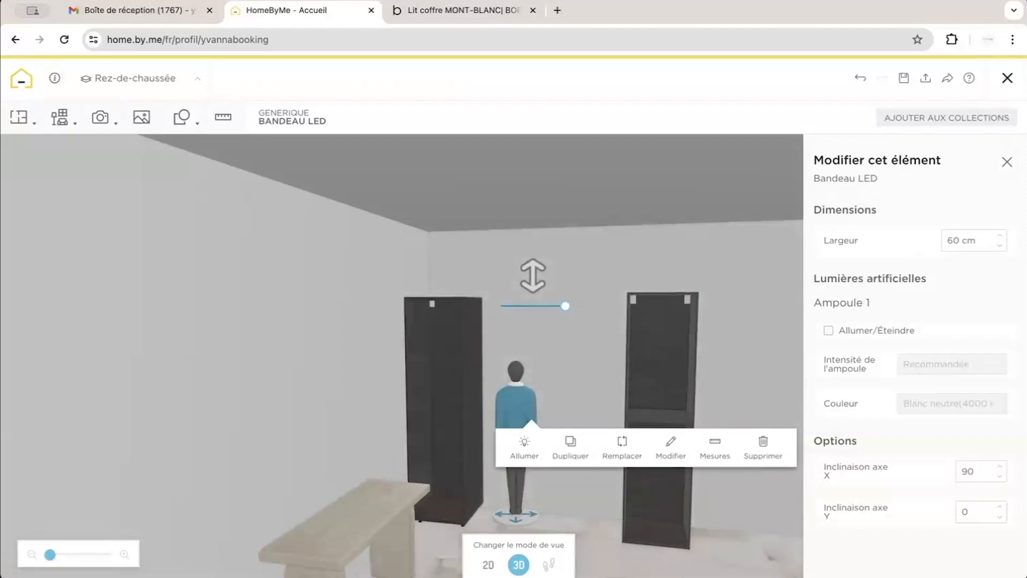
Reposition the LED strip in plan so it sits inside the top of the corner glass unit.
click(488, 564)
scroll(562, 343, up, 5)
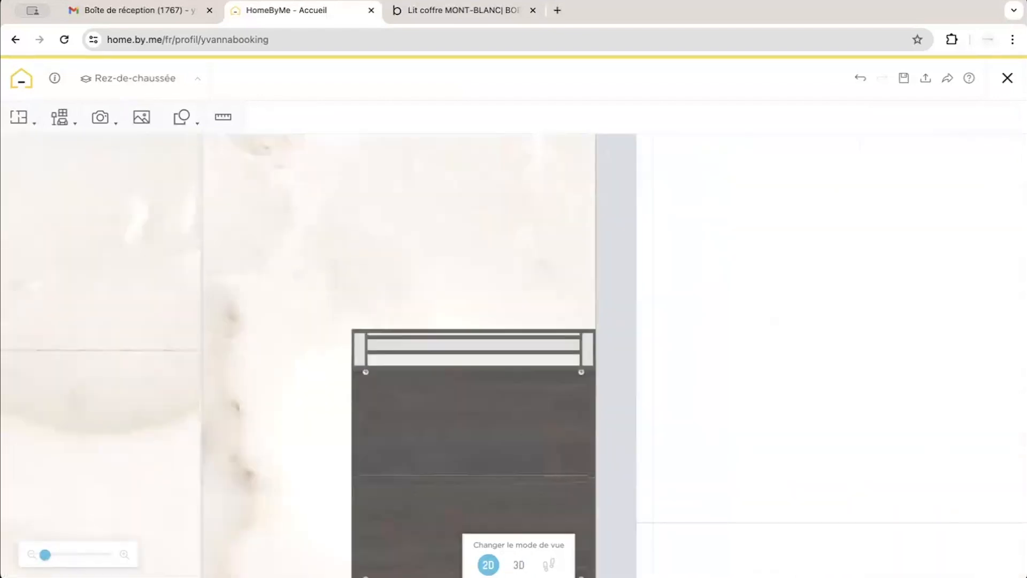
key(3)
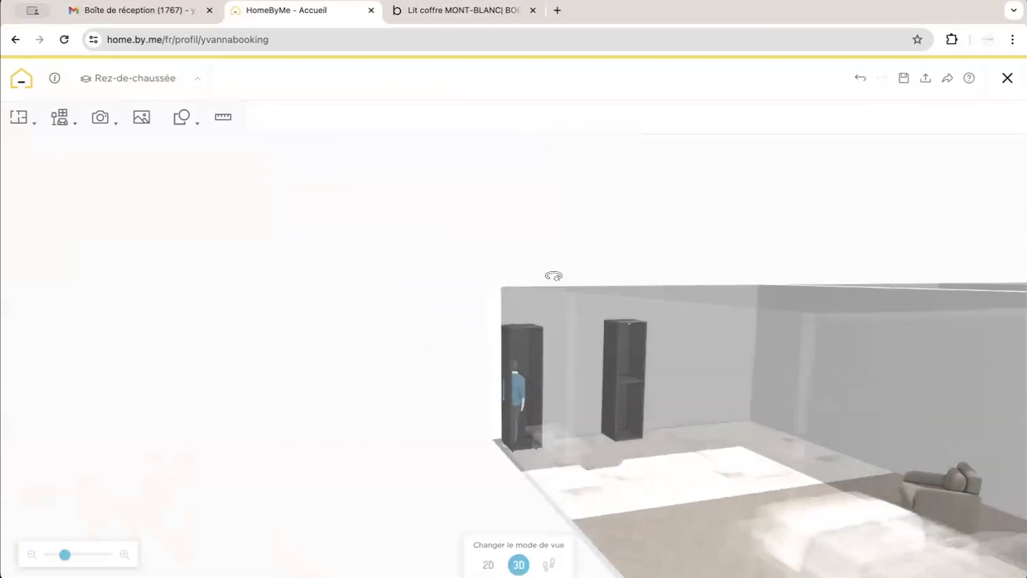
click(48, 554)
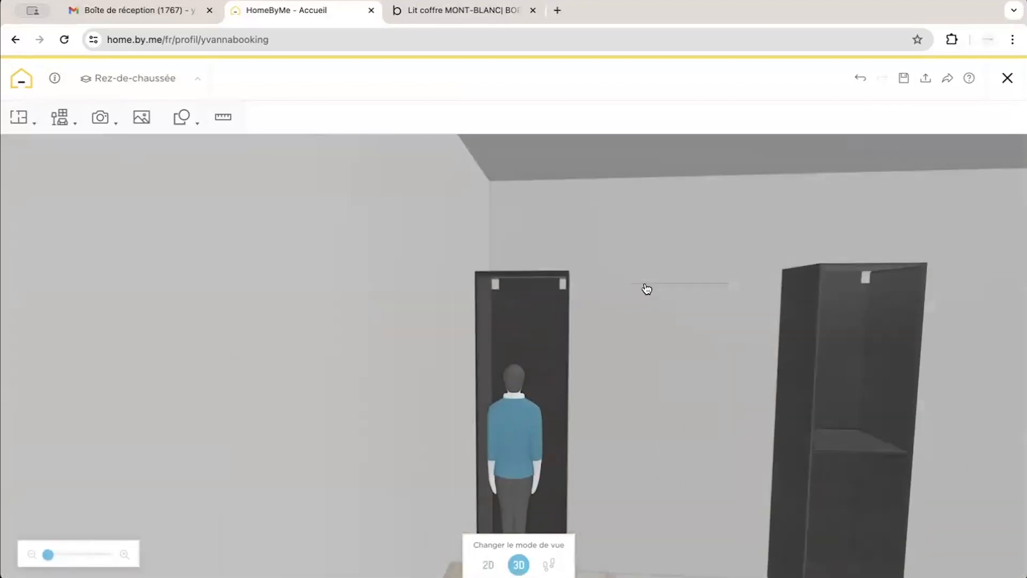
click(647, 288)
key(2)
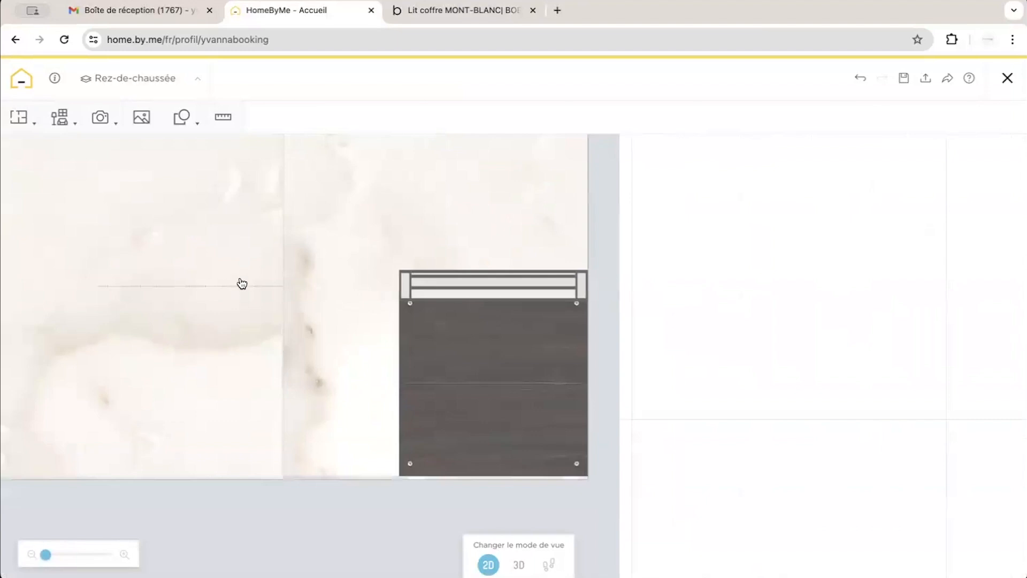
drag(525, 314, 523, 309)
key(3)
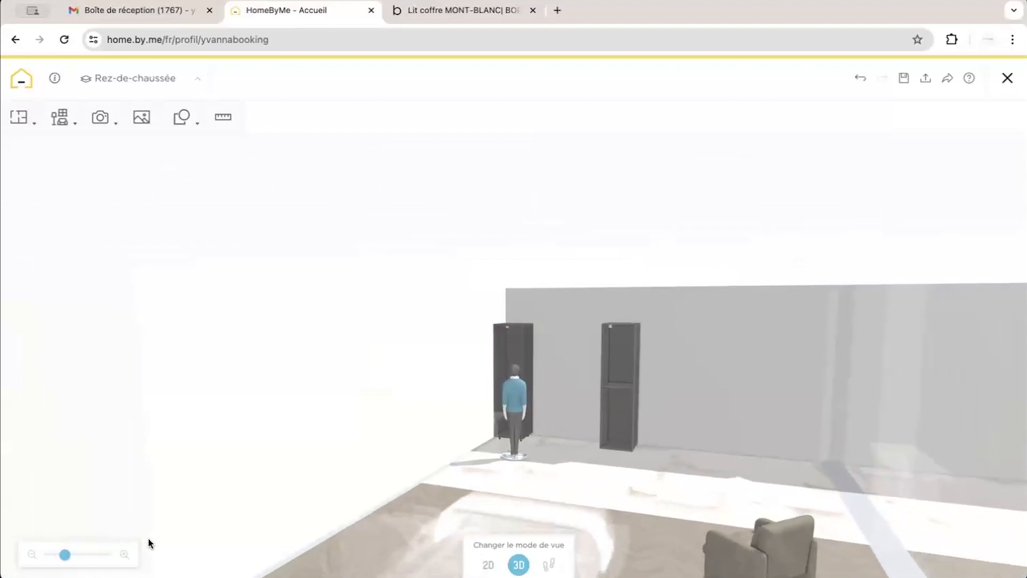
click(54, 556)
drag(53, 556, 46, 555)
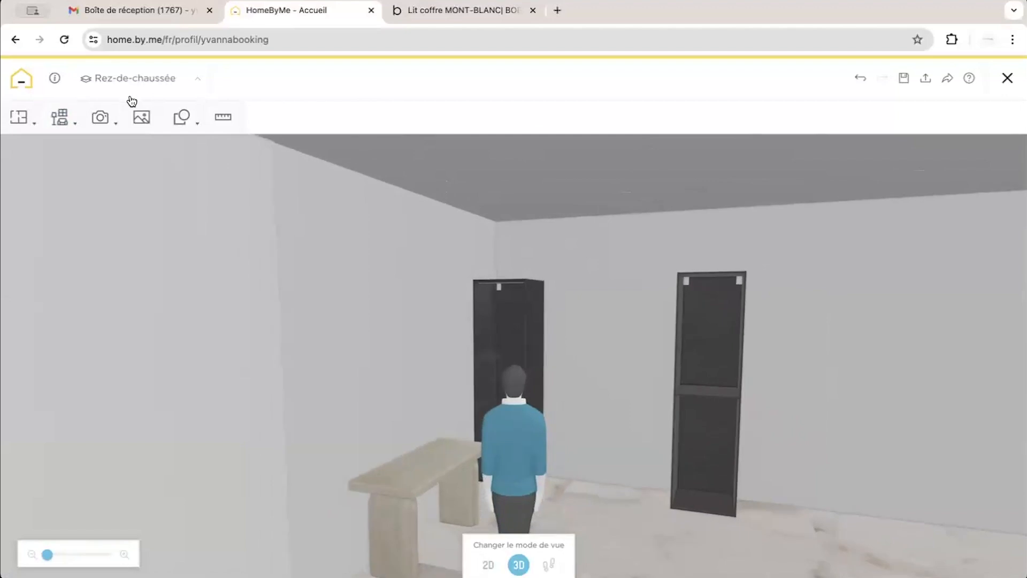
Start an Image réaliste and, from the Caméra 5 viewpoint, frame both glass storage units facing the wall.
click(101, 117)
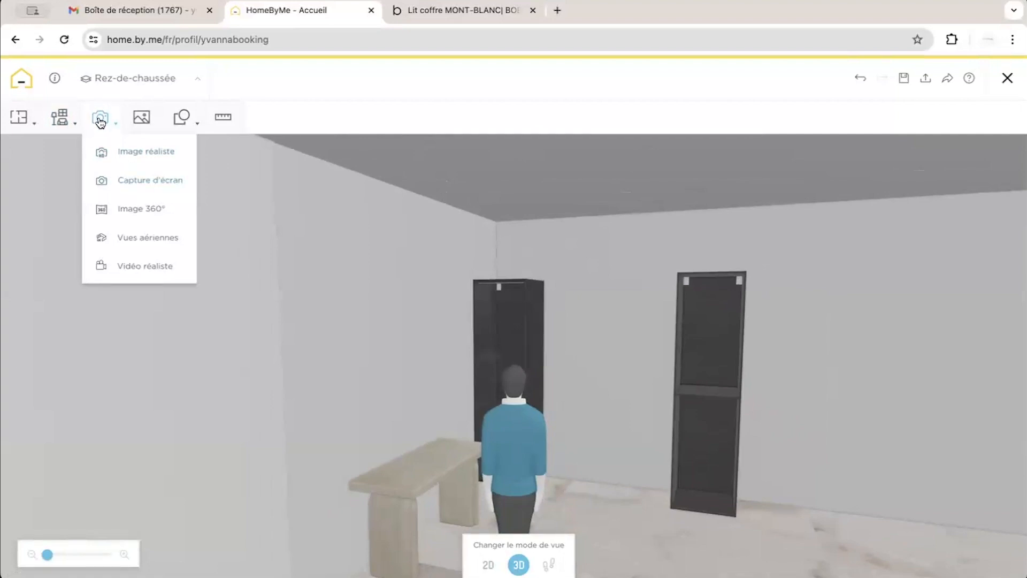
click(134, 153)
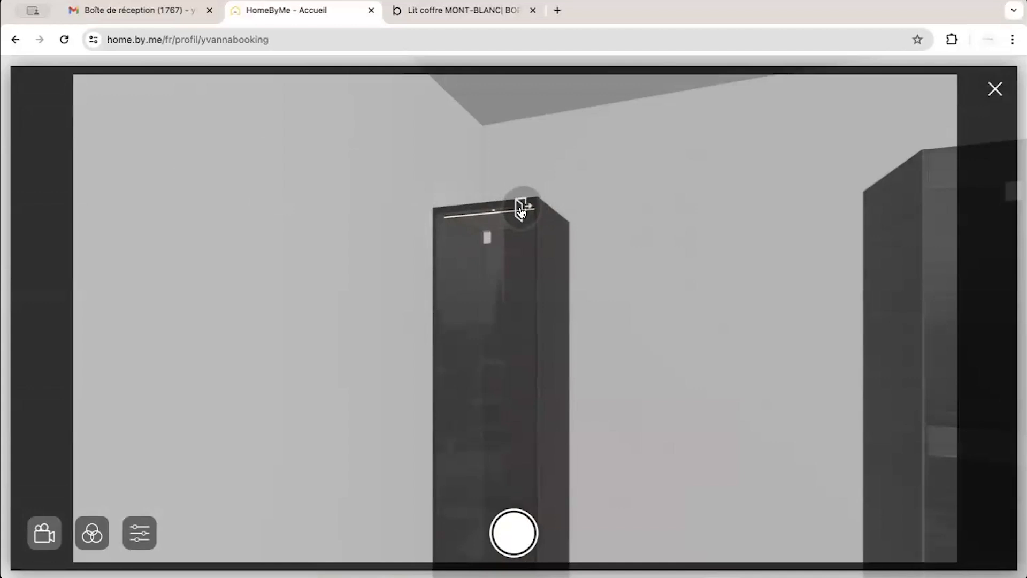
click(45, 533)
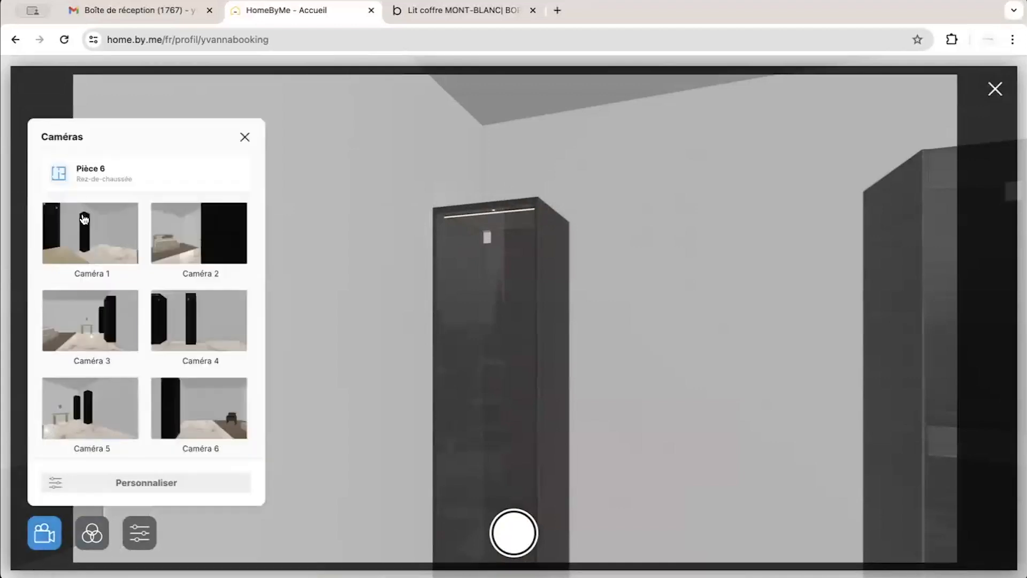
click(81, 417)
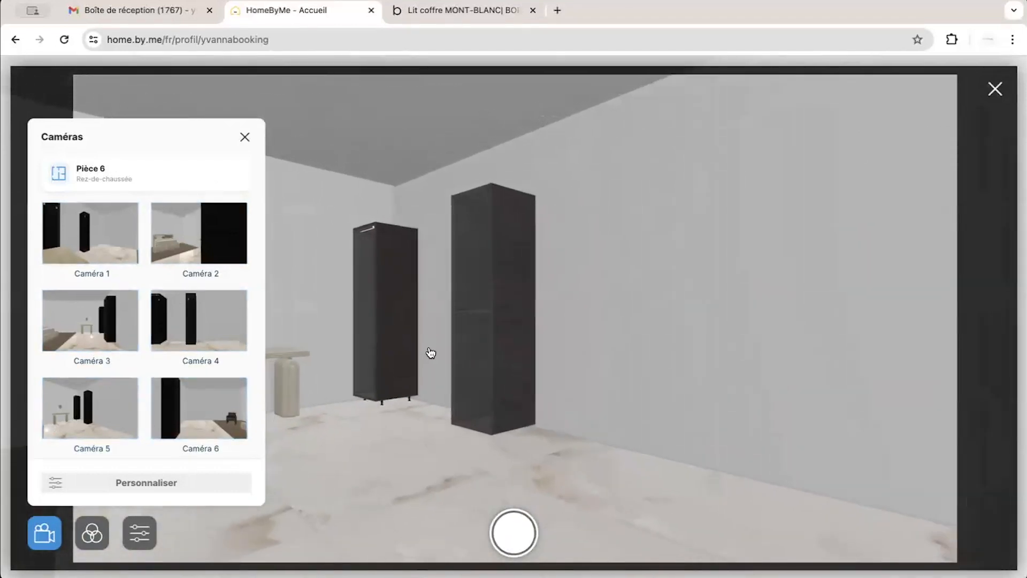
scroll(431, 351, up, 5)
scroll(431, 352, down, 5)
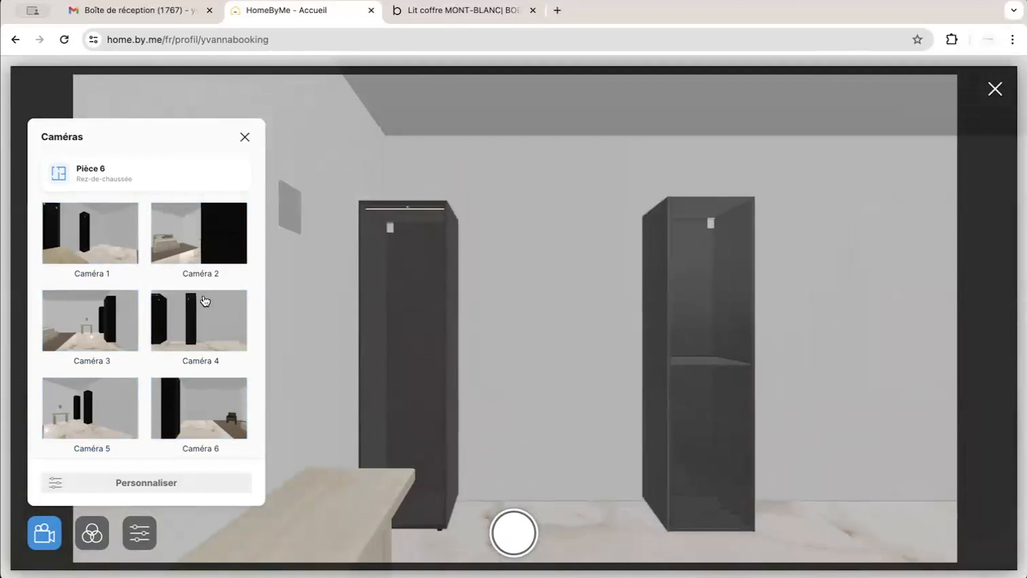
Request the realistic image of the storage units with the Standard ambiance in Définition 4K.
click(94, 533)
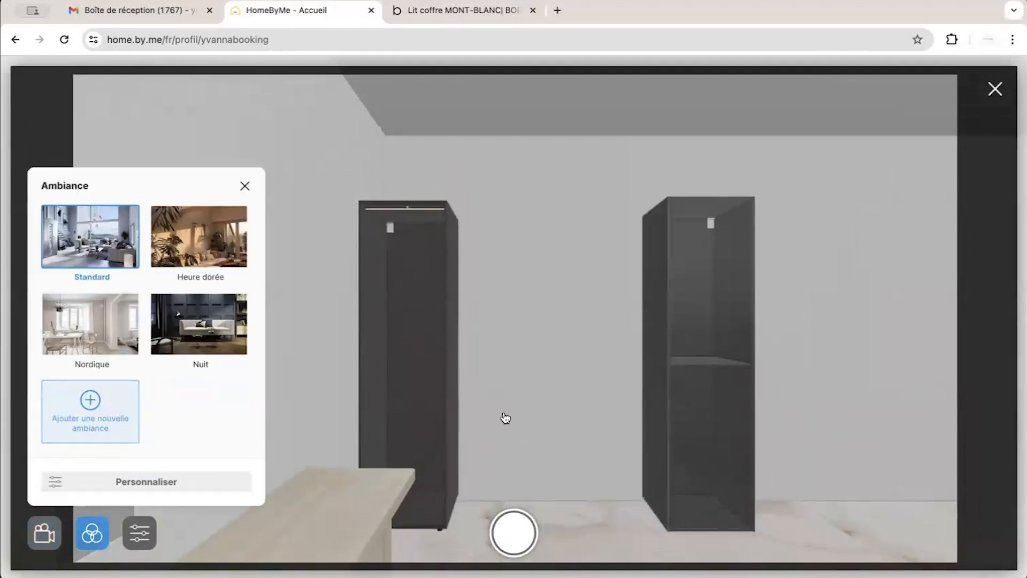
click(515, 535)
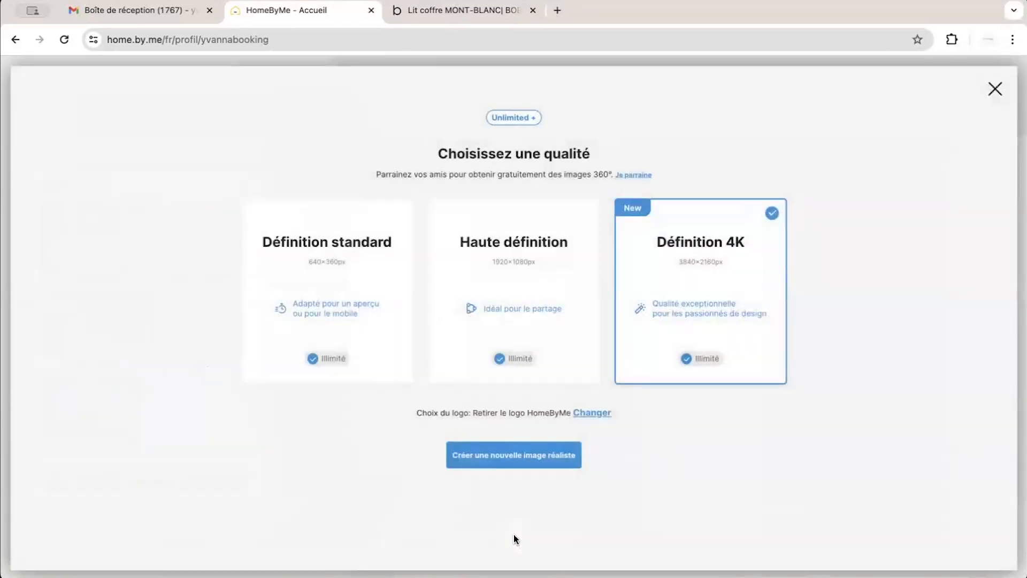
click(995, 91)
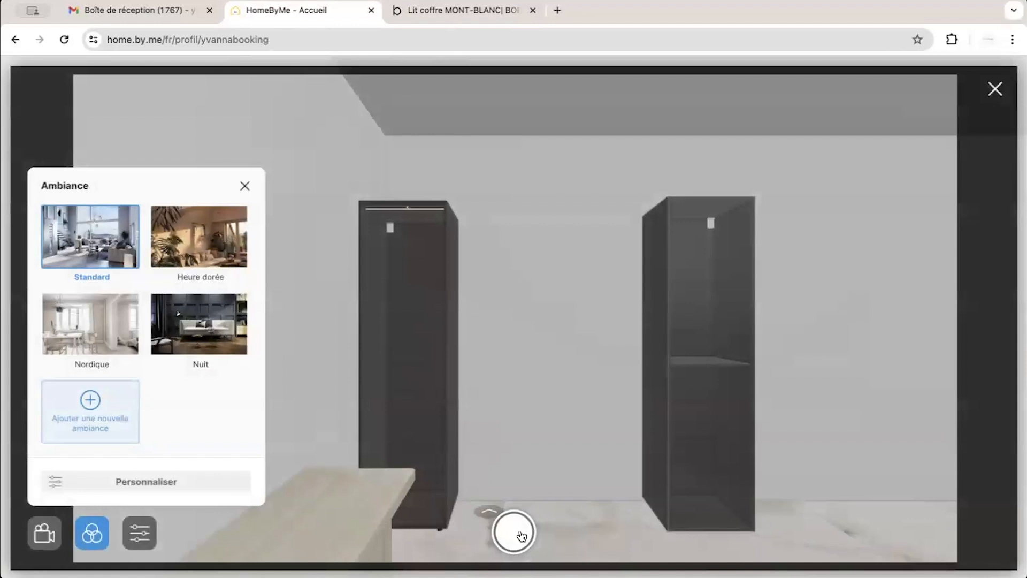
click(515, 532)
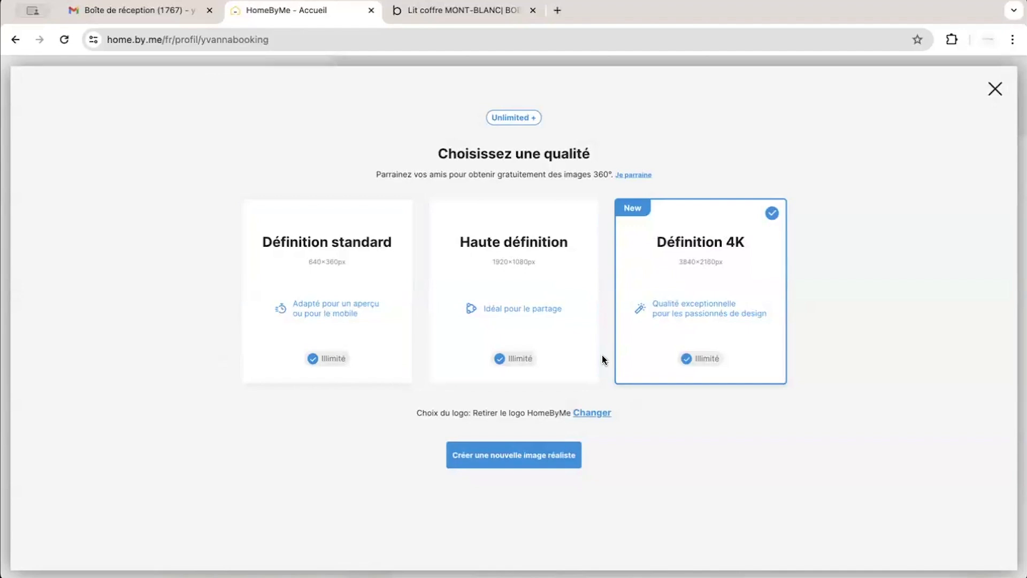
click(508, 458)
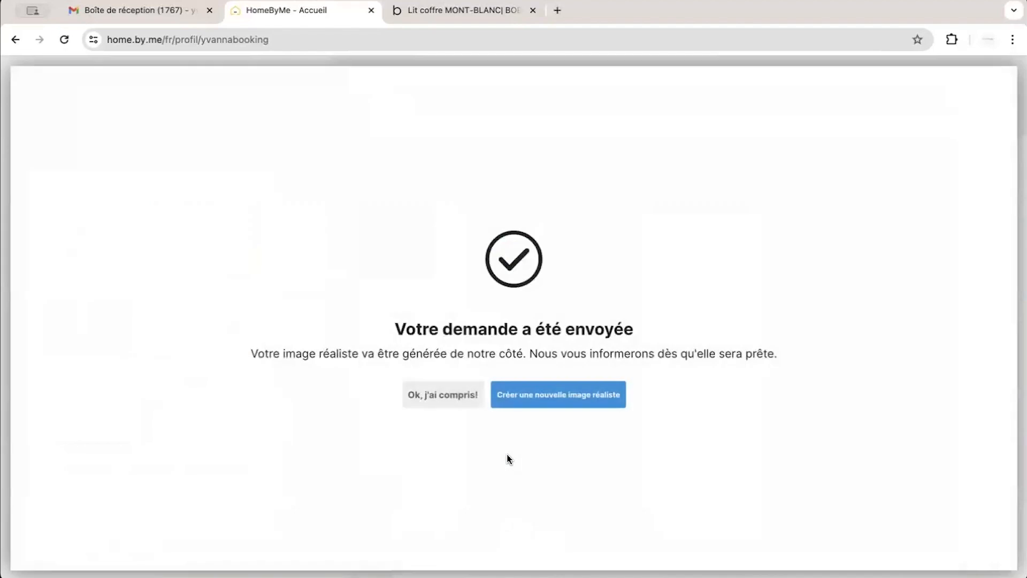
click(443, 395)
Search the catalogue for "moulure", place the MD255 Moulure murale on the wall beside the bed and open its settings.
scroll(445, 395, down, 5)
drag(520, 367, 593, 317)
drag(672, 148, 614, 153)
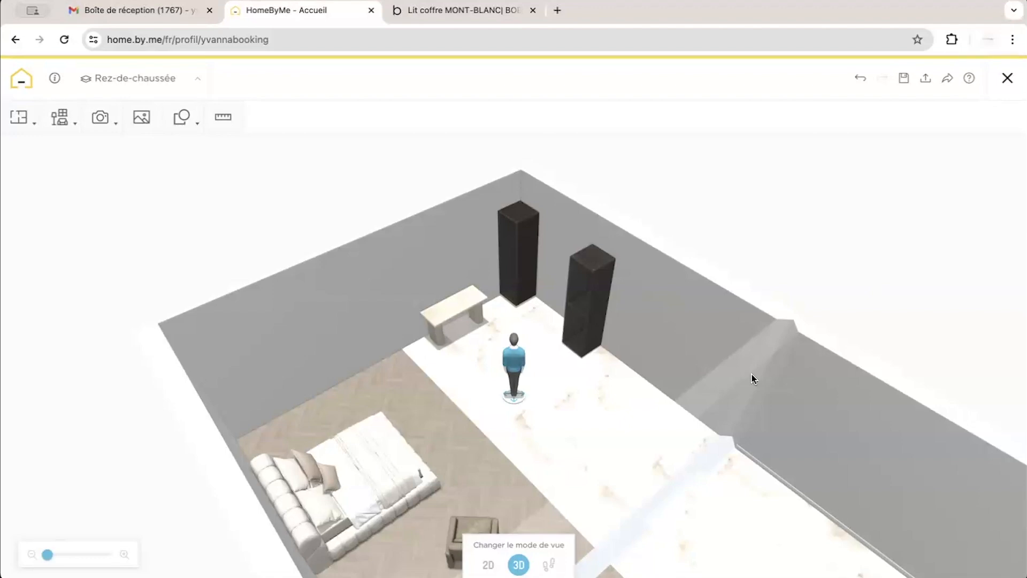
click(317, 314)
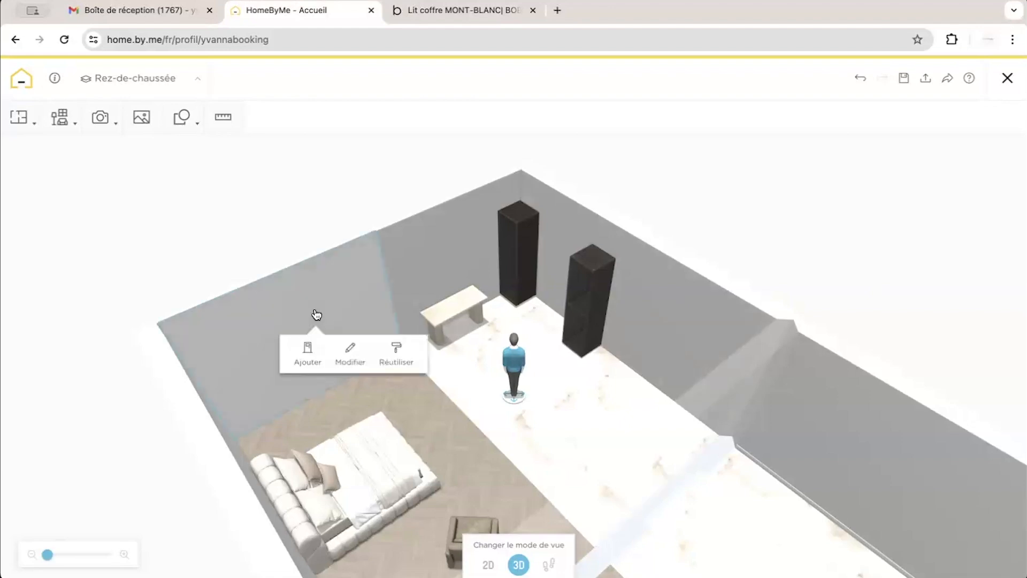
click(65, 141)
click(85, 183)
click(557, 69)
text(m)
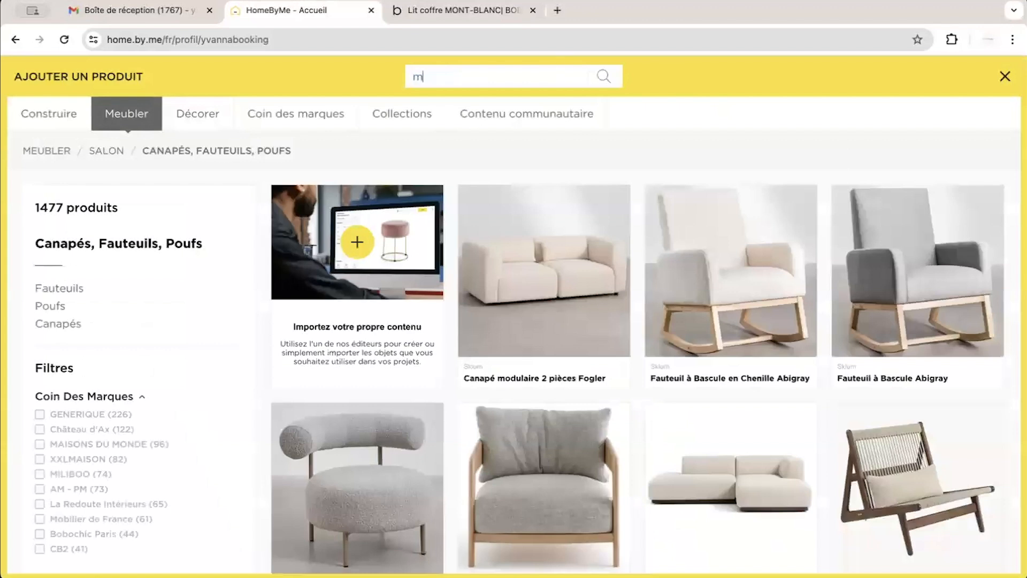
text(oulure)
key(Return)
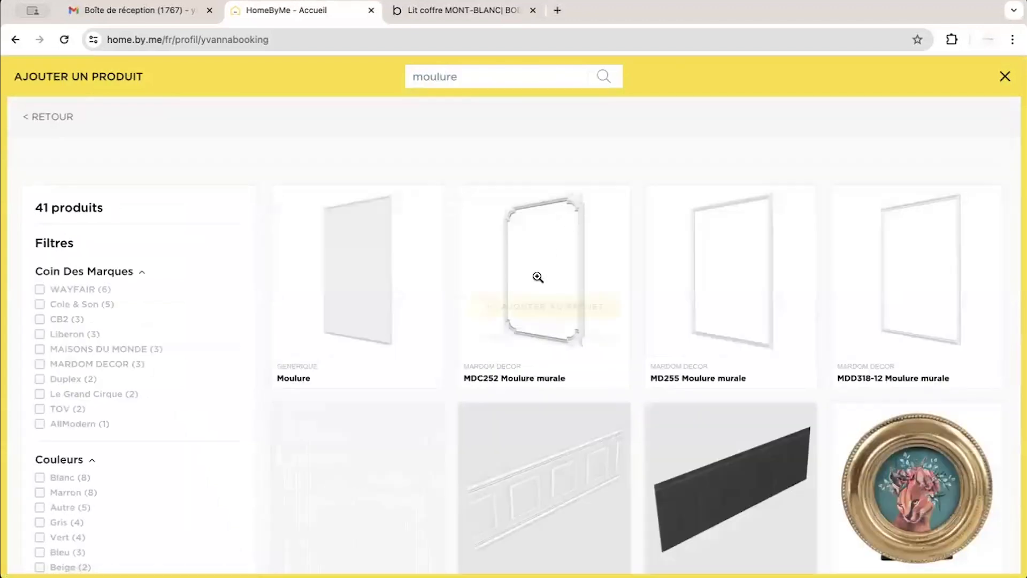
click(713, 310)
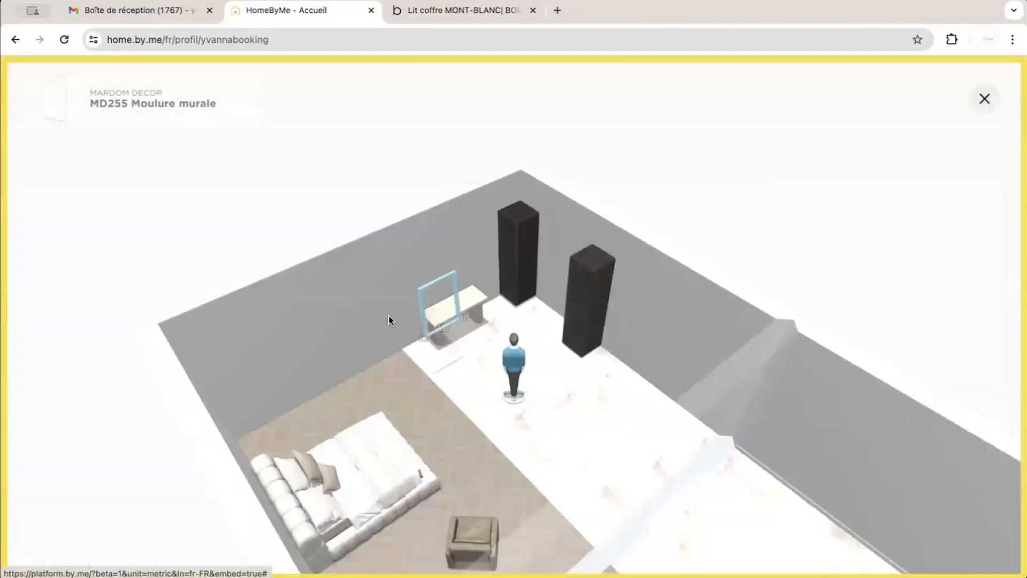
click(389, 319)
click(515, 358)
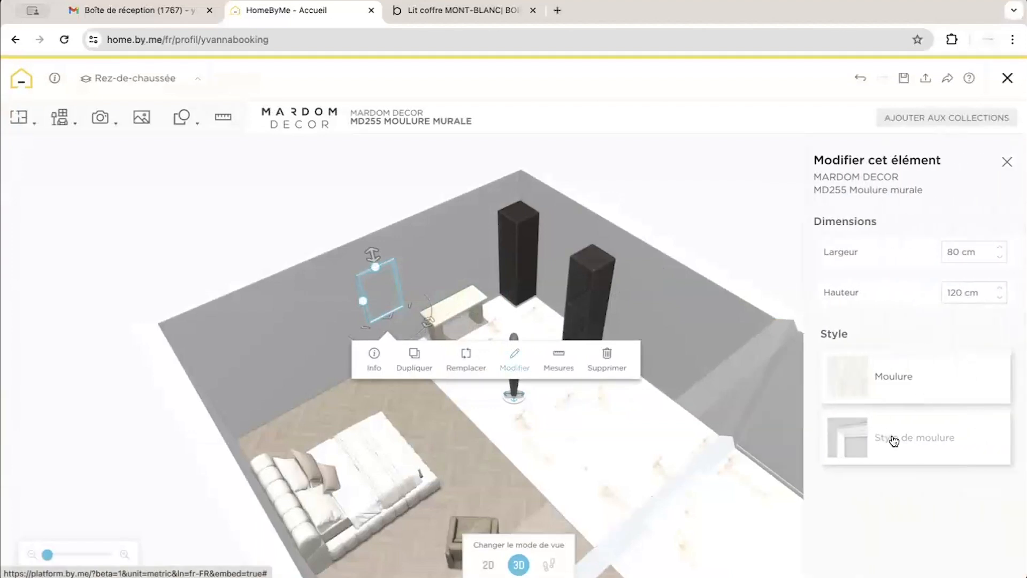
Add a Cimaise to the wall beside the bed and move the wall moulding along it, farther from the bench.
click(321, 356)
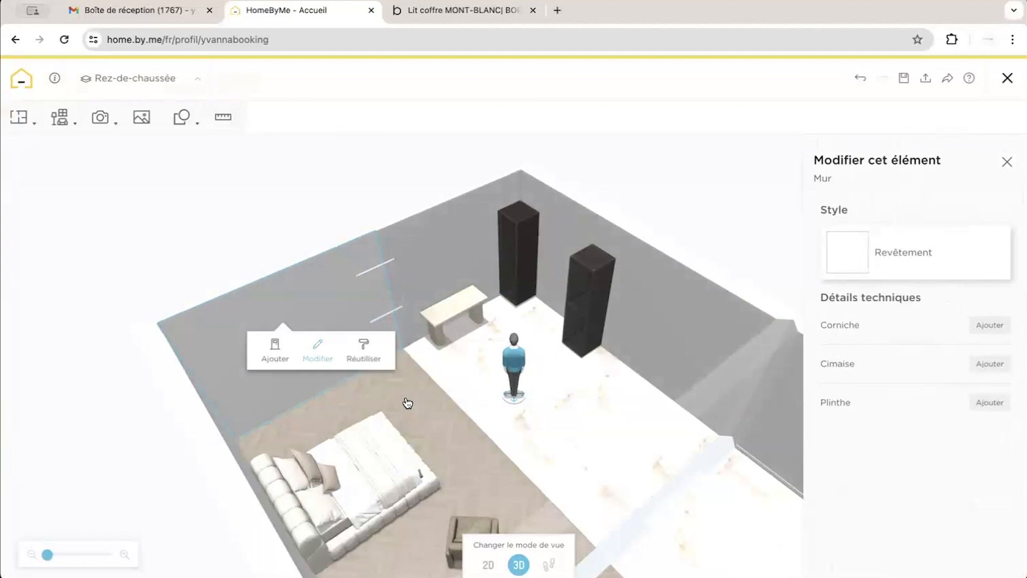
click(984, 369)
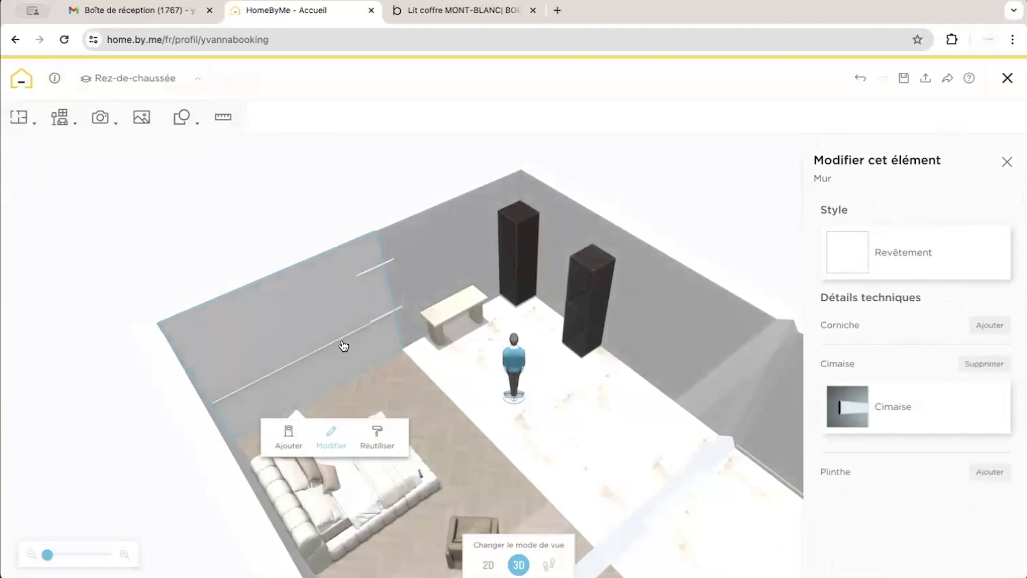
click(365, 310)
drag(362, 298, 294, 325)
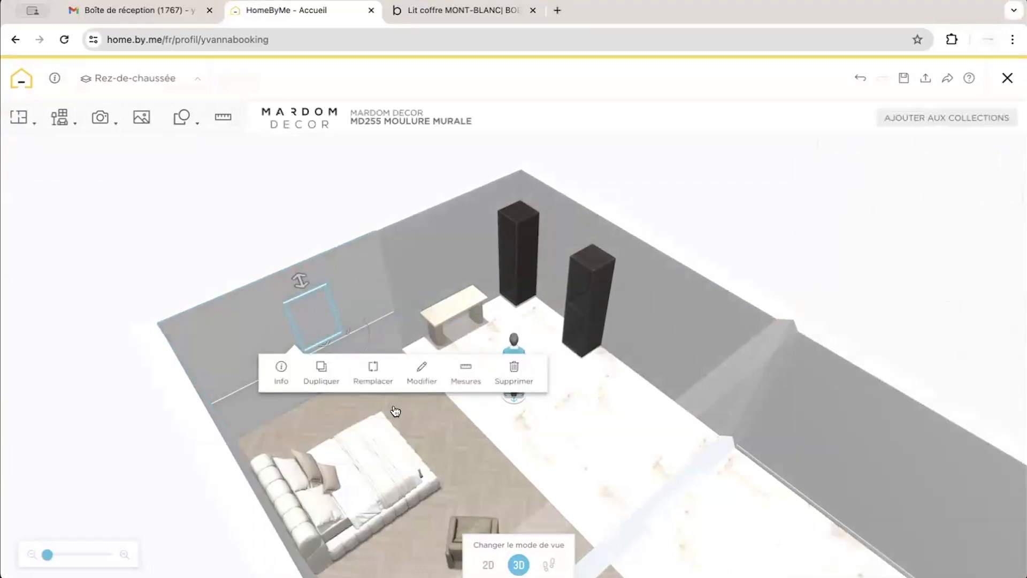
Add a Cimaise to the wall behind the two storage units.
click(713, 383)
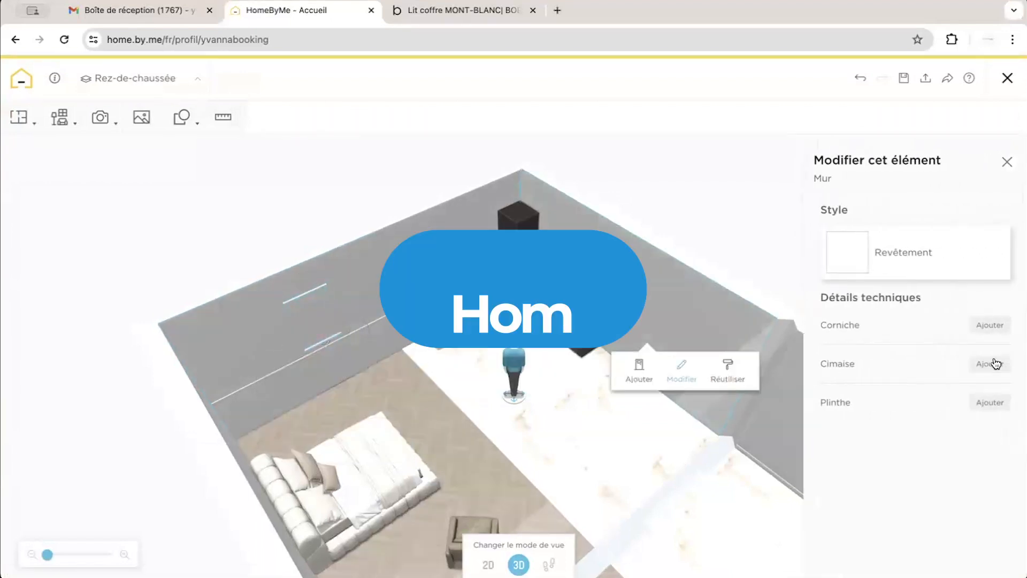
click(989, 363)
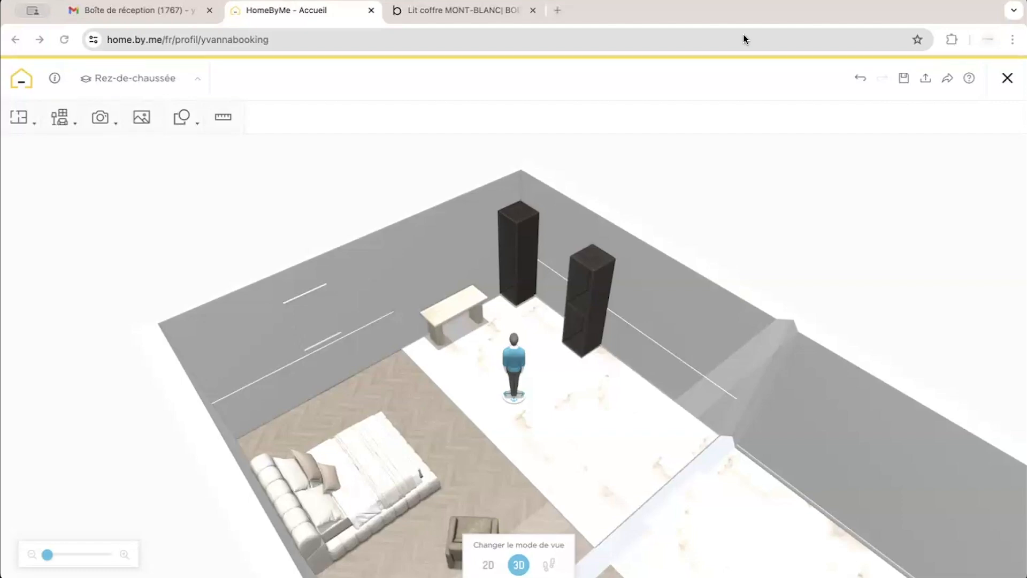
Open HomeByMe in a new browser tab and bring up the first bathroom render of the project Maison Romainville 2 - V2 cuisine + V1 sdb.
click(553, 9)
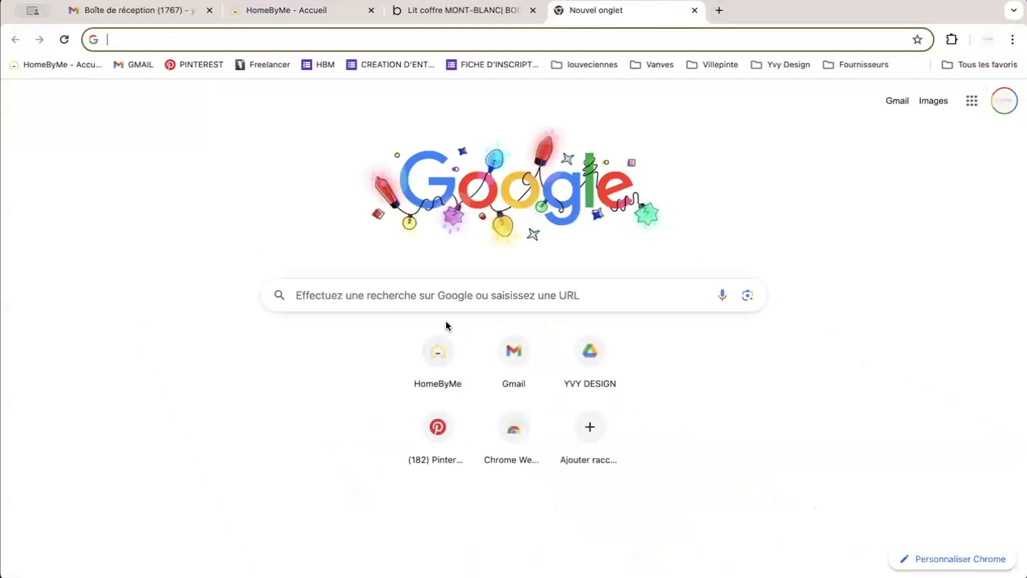
click(438, 352)
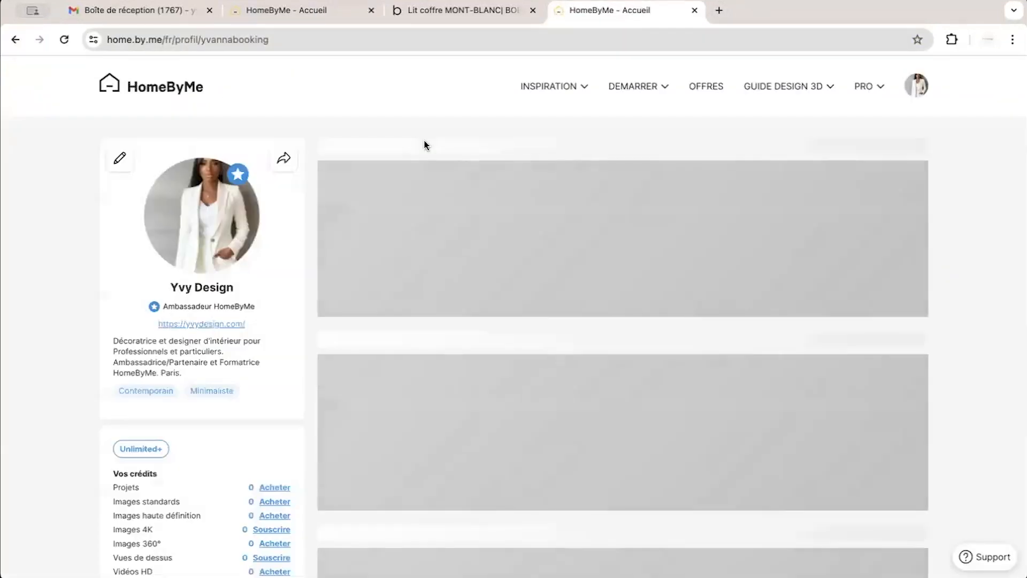
scroll(657, 320, down, 10)
scroll(790, 227, up, 4)
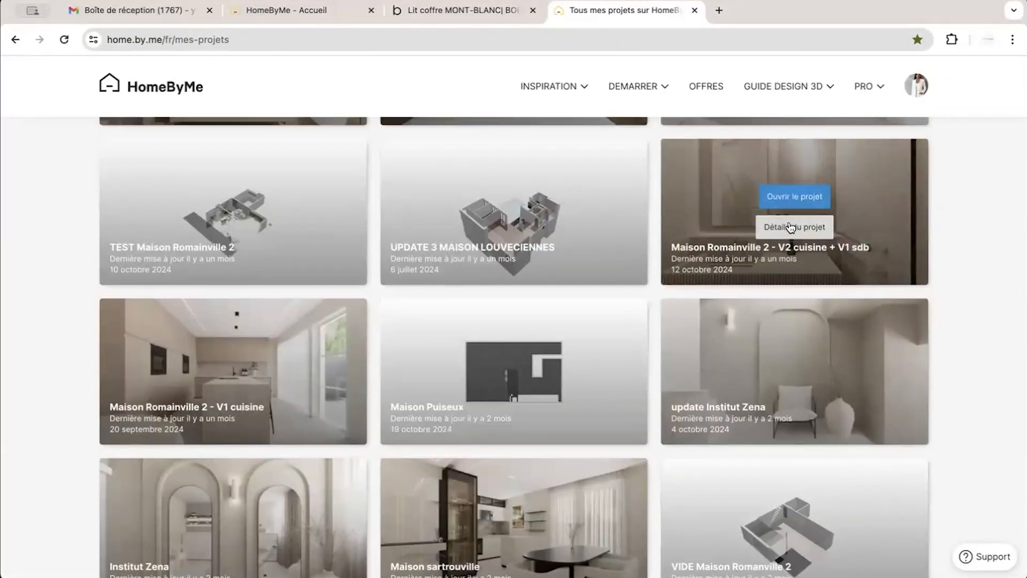
click(663, 243)
click(411, 236)
scroll(386, 325, down, 5)
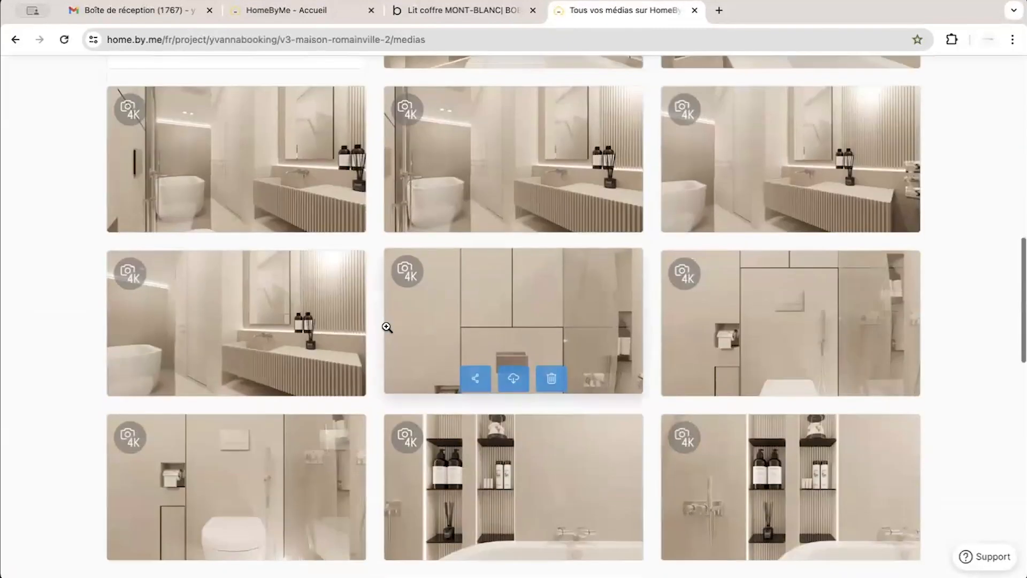
scroll(428, 343, up, 2)
click(500, 309)
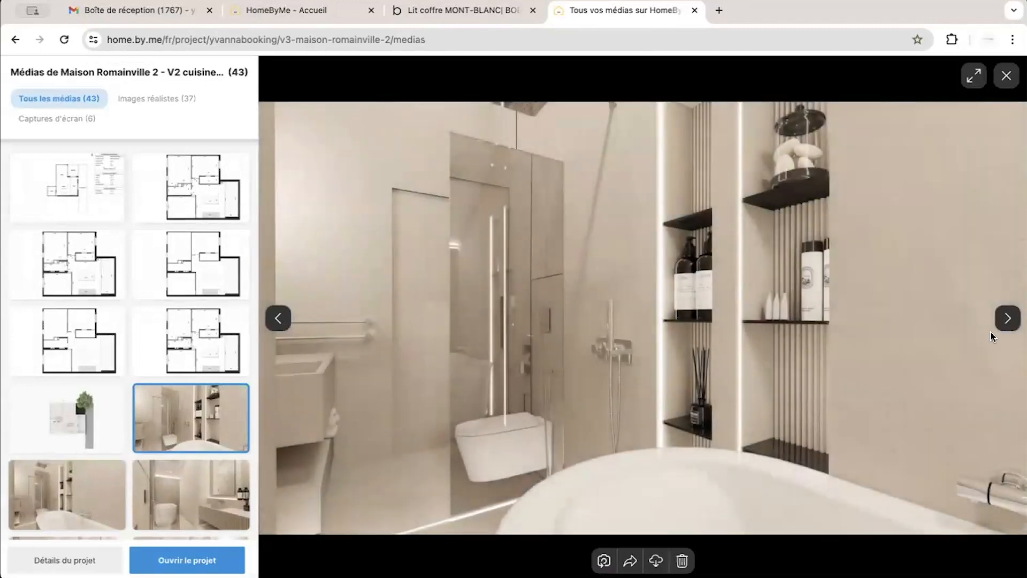
Browse through the project's 4K bathroom renders, then close the image viewer.
click(1008, 319)
click(1007, 319)
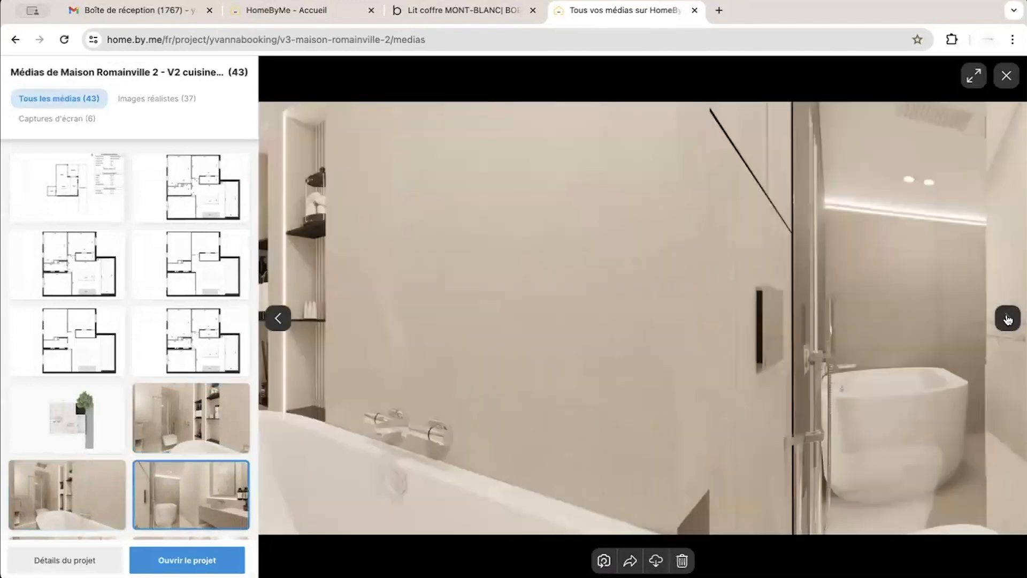
click(1008, 319)
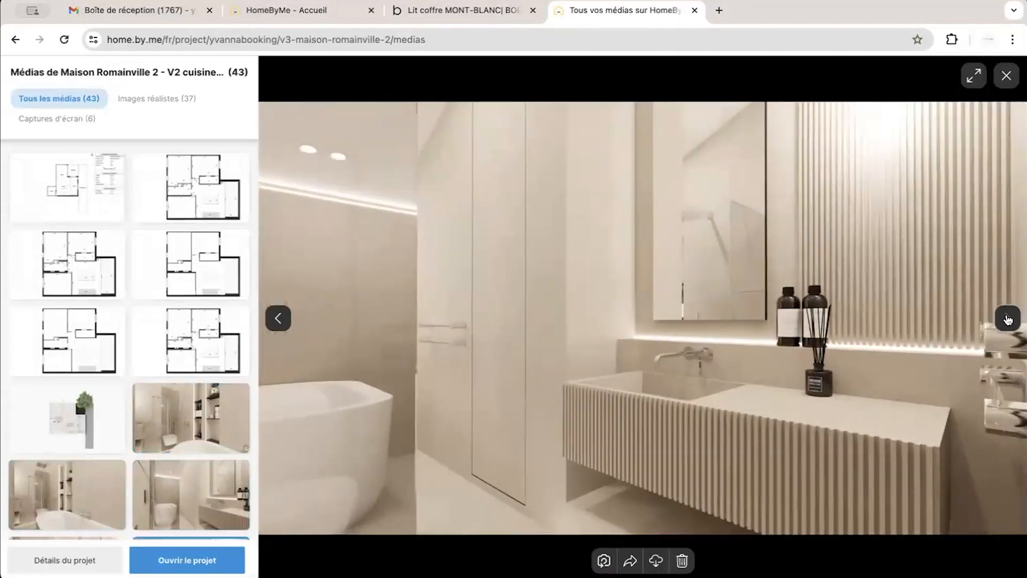
click(1008, 319)
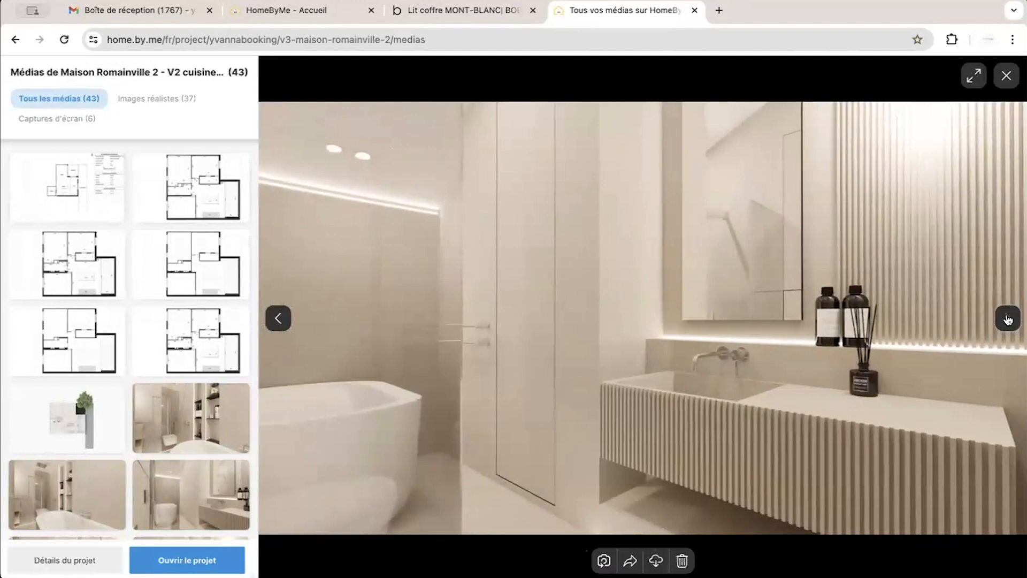
click(1008, 318)
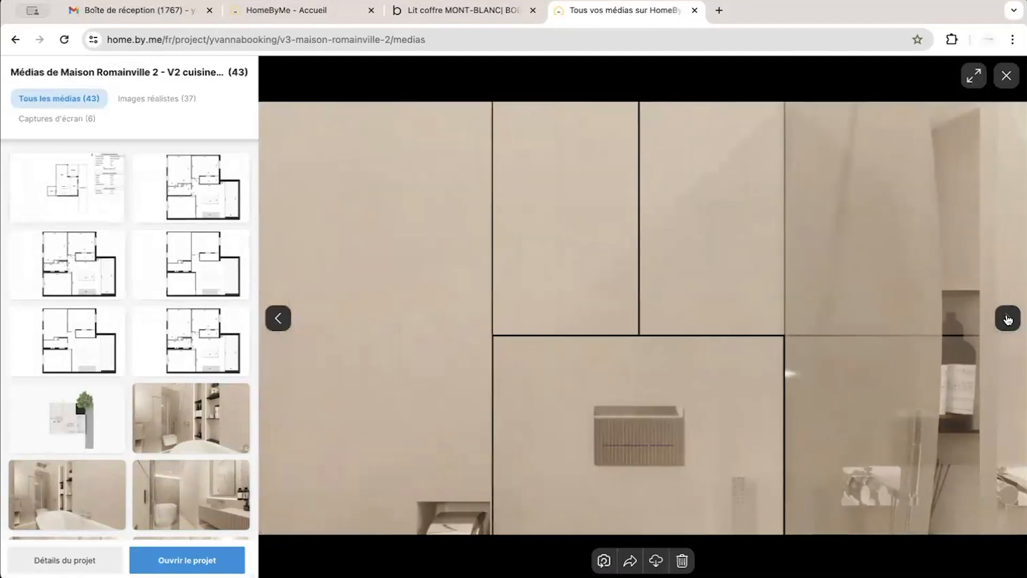
click(1008, 319)
click(1008, 318)
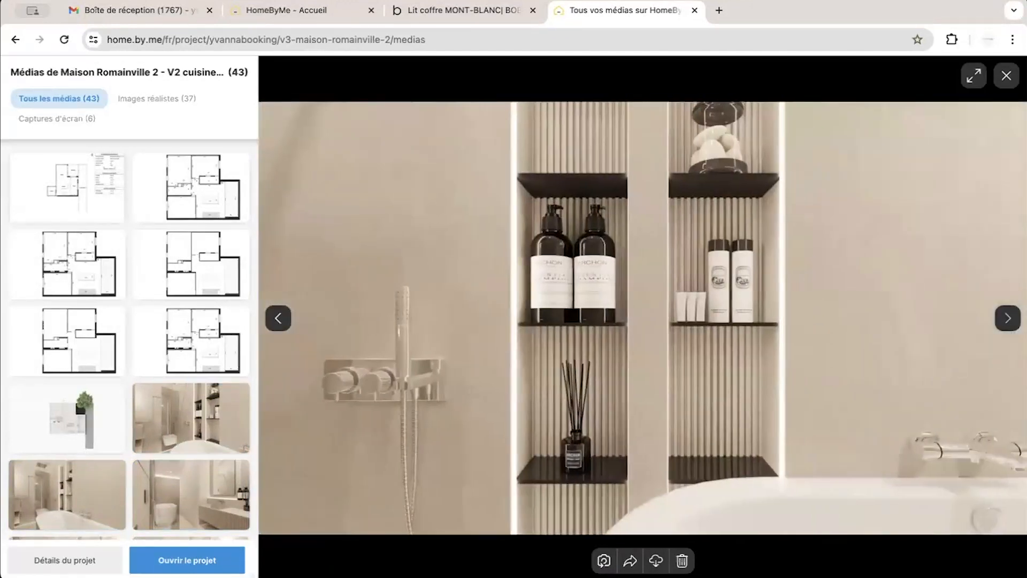
click(1005, 75)
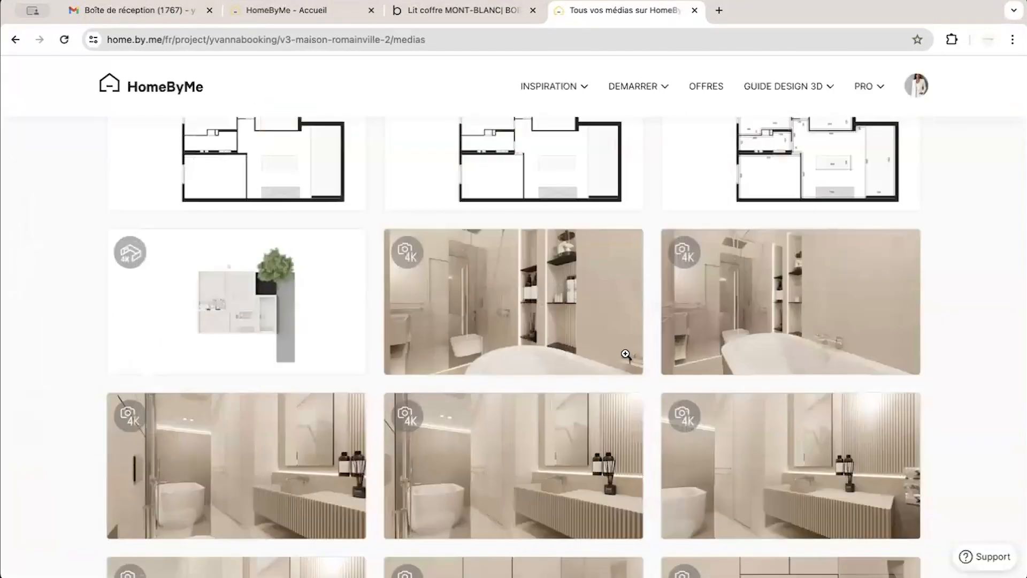
Return to the full project list and open the media gallery of the Institut Zena project.
click(136, 88)
click(909, 146)
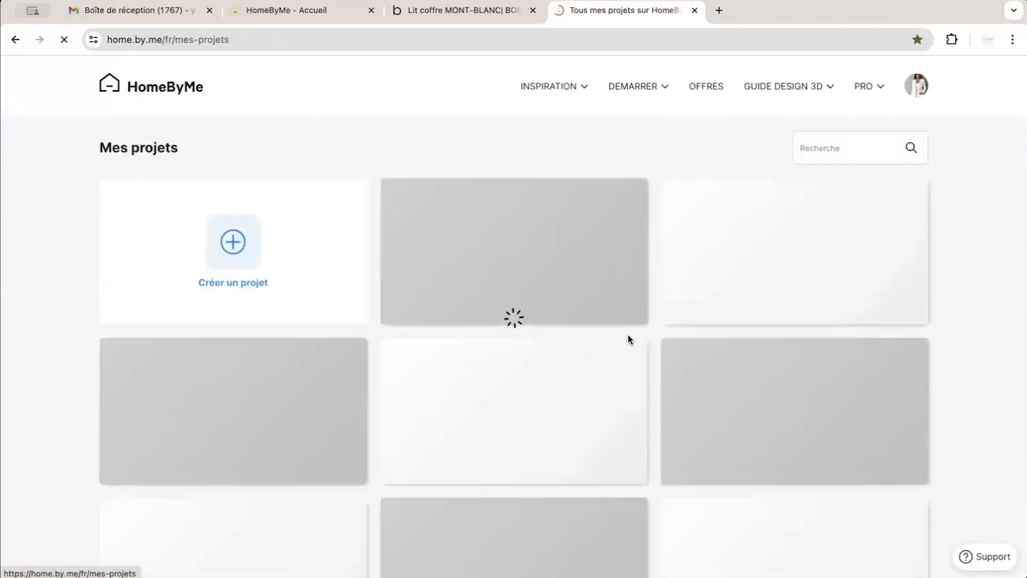
scroll(629, 338, down, 15)
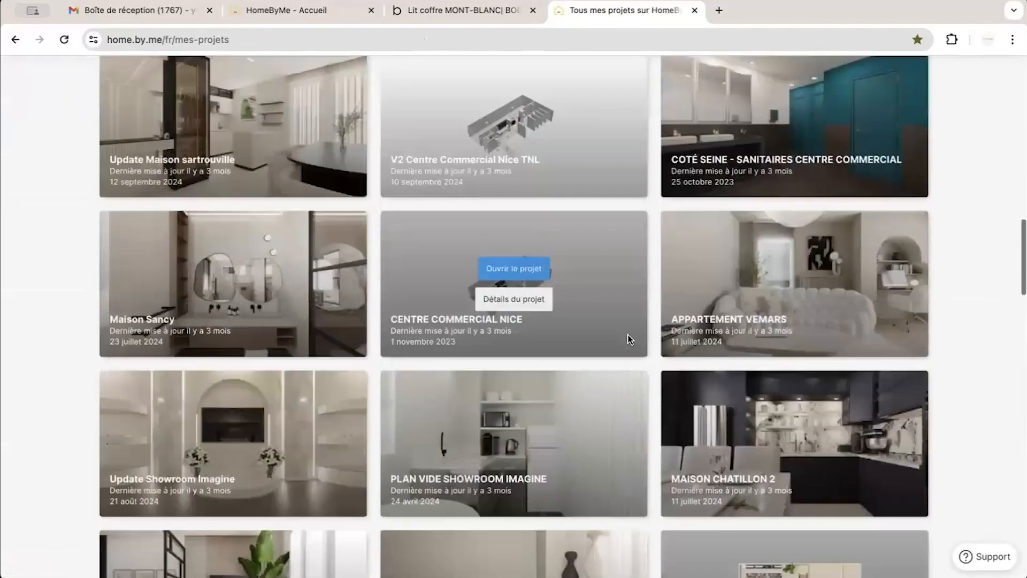
scroll(629, 339, down, 4)
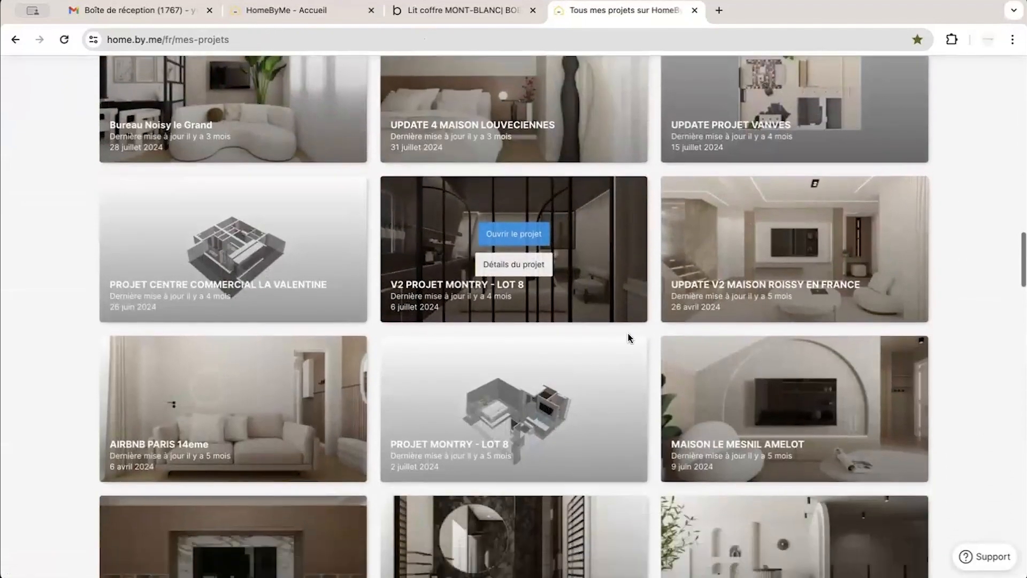
click(795, 238)
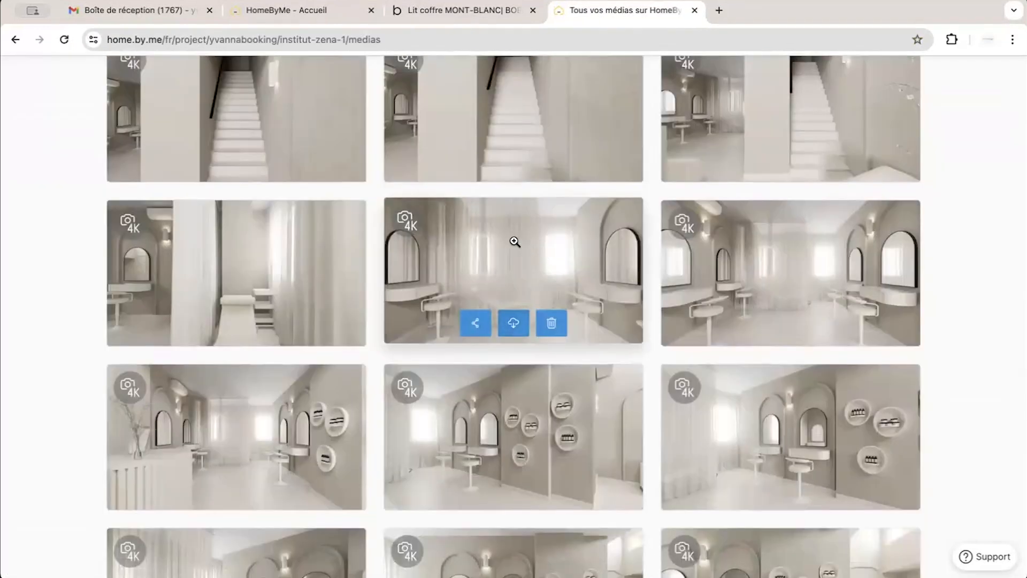
View the Institut Zena salon renders at full size, including the round wall niches, and close the viewer.
click(515, 241)
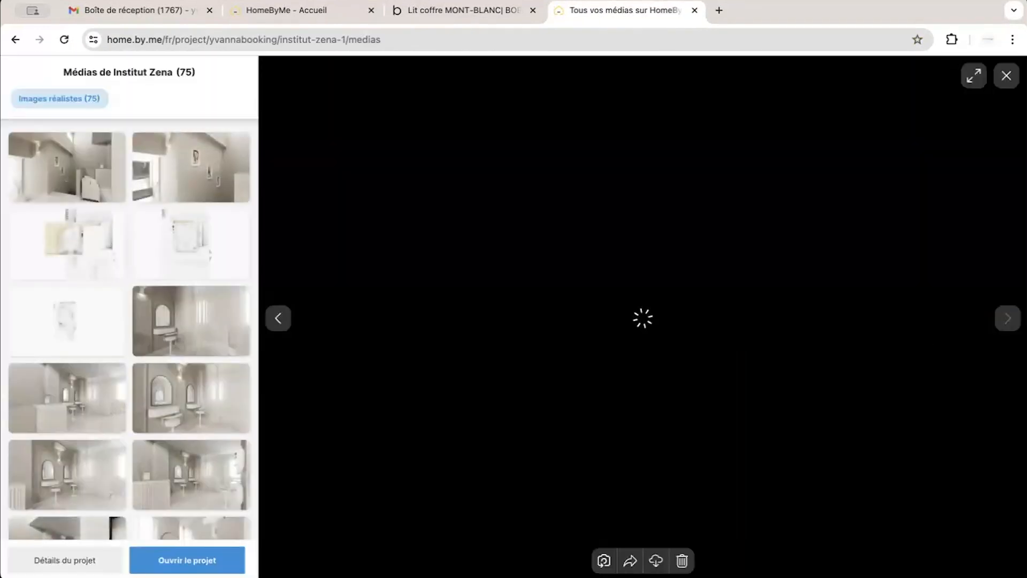
key(Right)
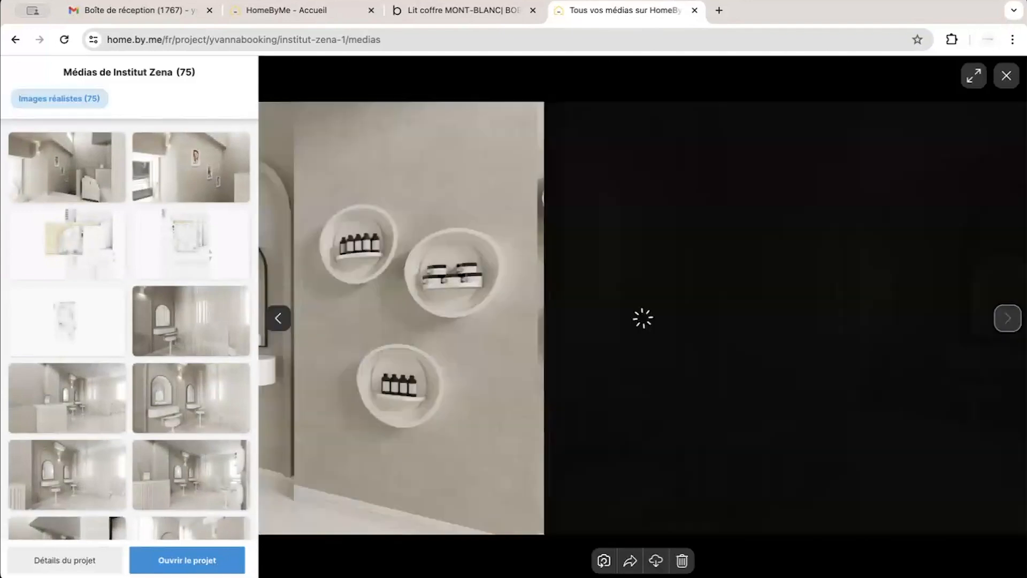
click(1007, 317)
click(1007, 76)
scroll(855, 127, up, 15)
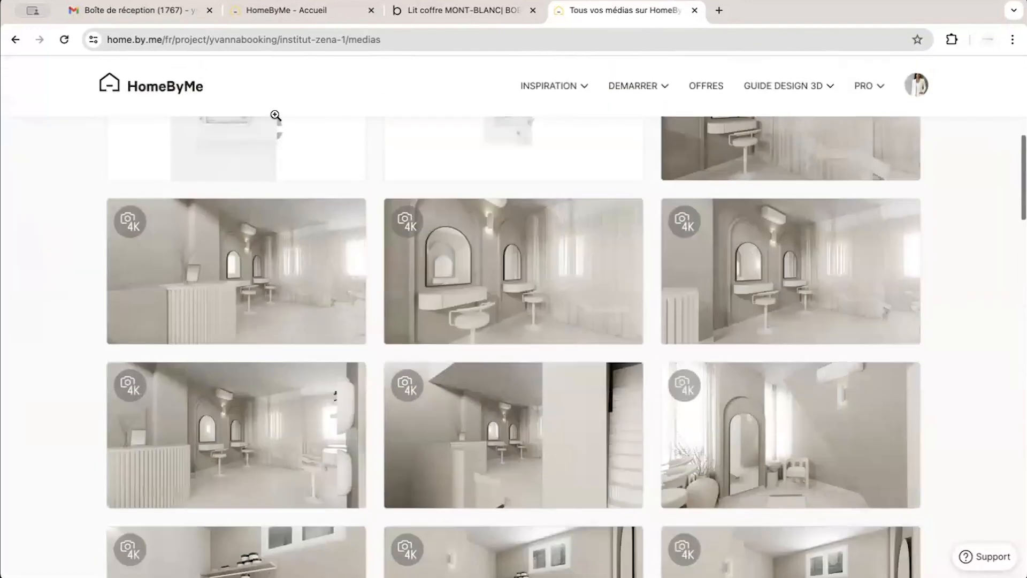
Go back to the full project list and open the media gallery of V2 PROJET MONTRY - LOT 8.
click(191, 86)
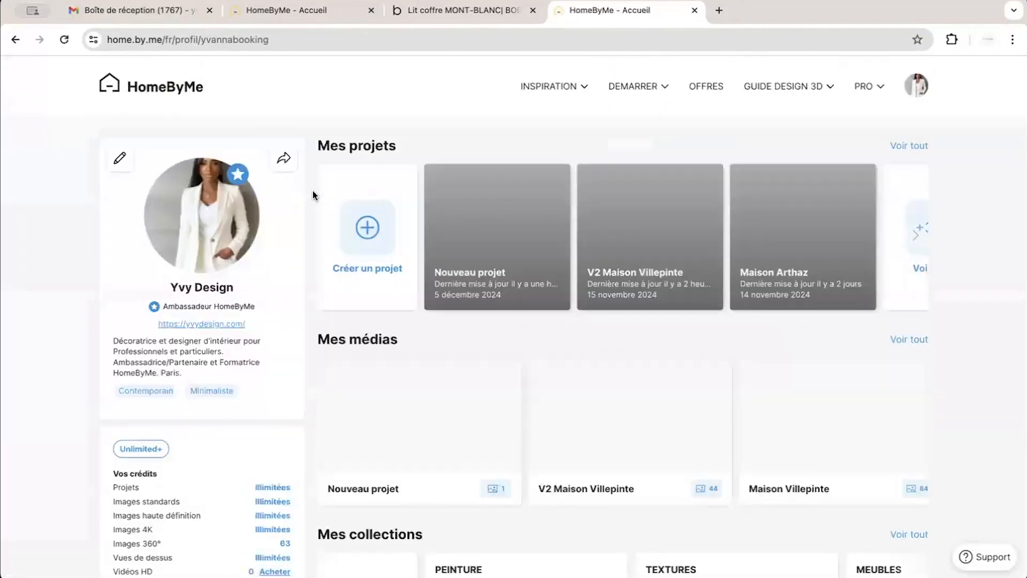
click(898, 153)
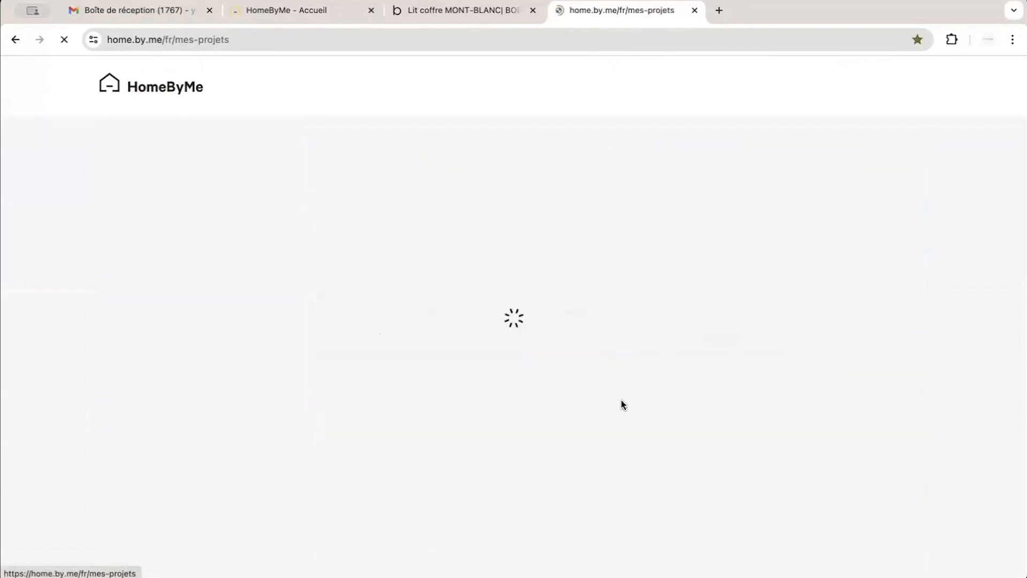
scroll(621, 399, down, 15)
scroll(621, 399, down, 9)
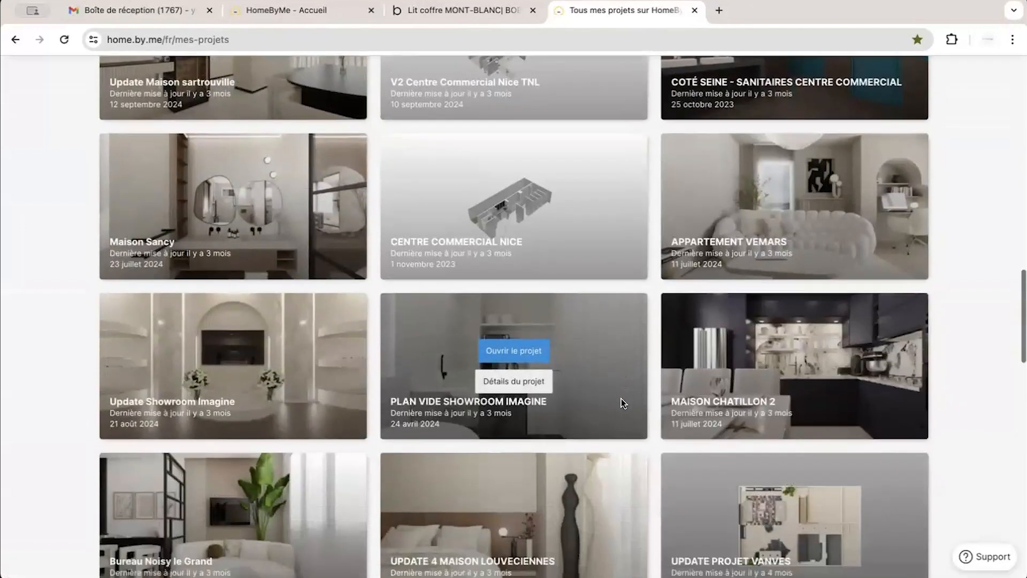
scroll(621, 399, down, 2)
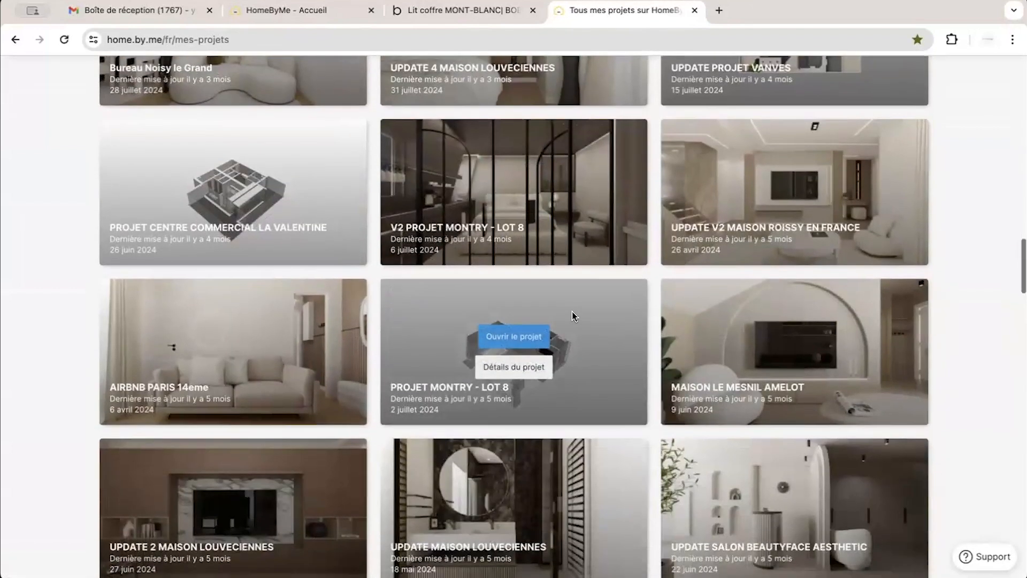
click(512, 230)
scroll(454, 325, down, 1)
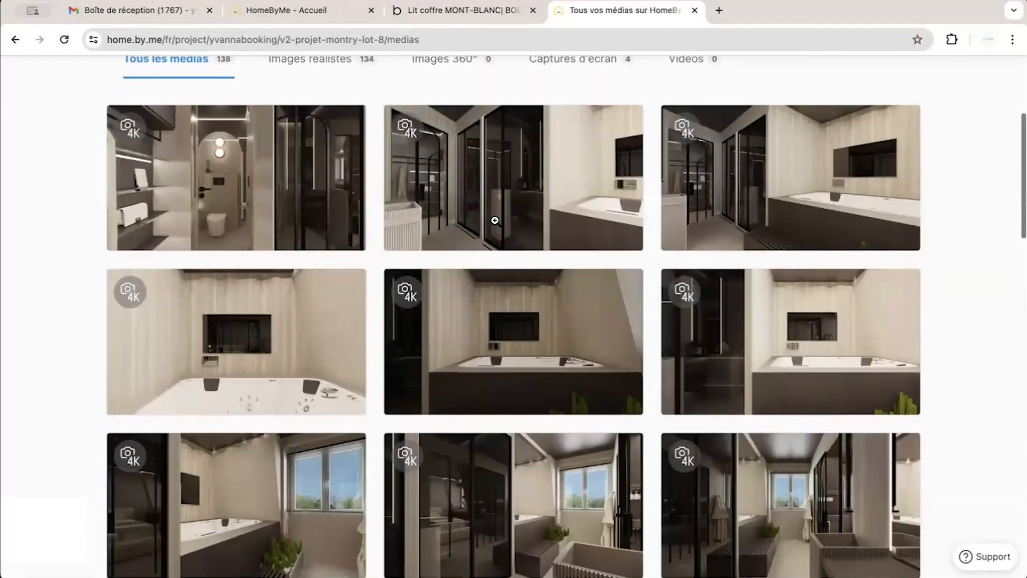
Browse the Montry project's realistic images from the bathroom to the bedroom, then close the viewer.
click(603, 220)
click(1008, 319)
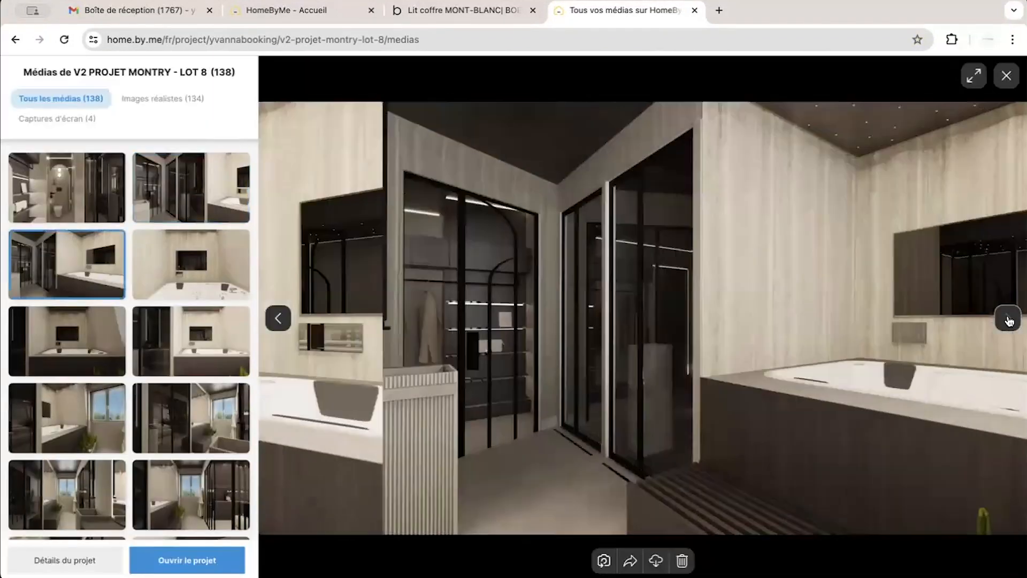
click(1008, 319)
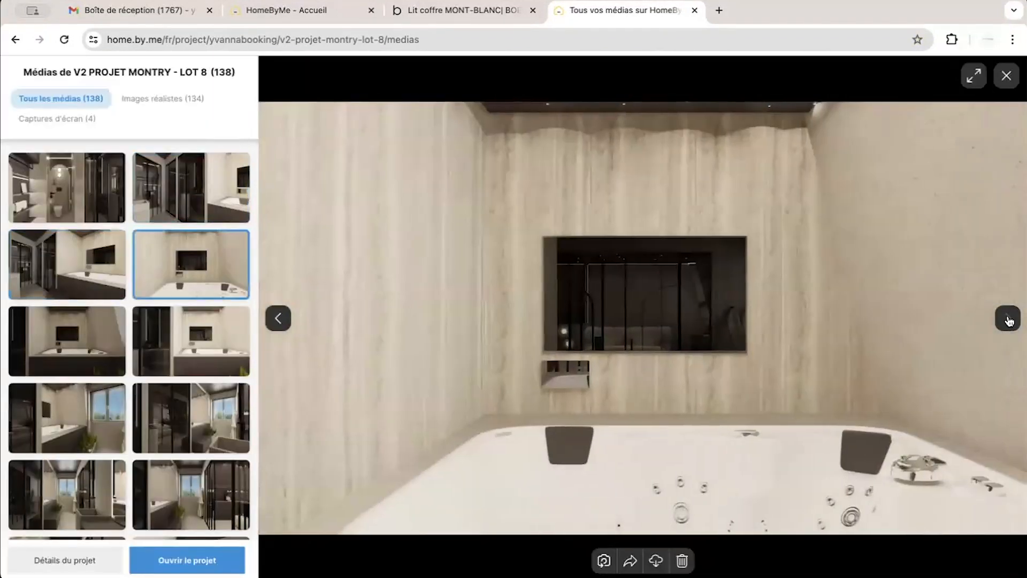
click(1008, 319)
click(1009, 319)
click(1008, 320)
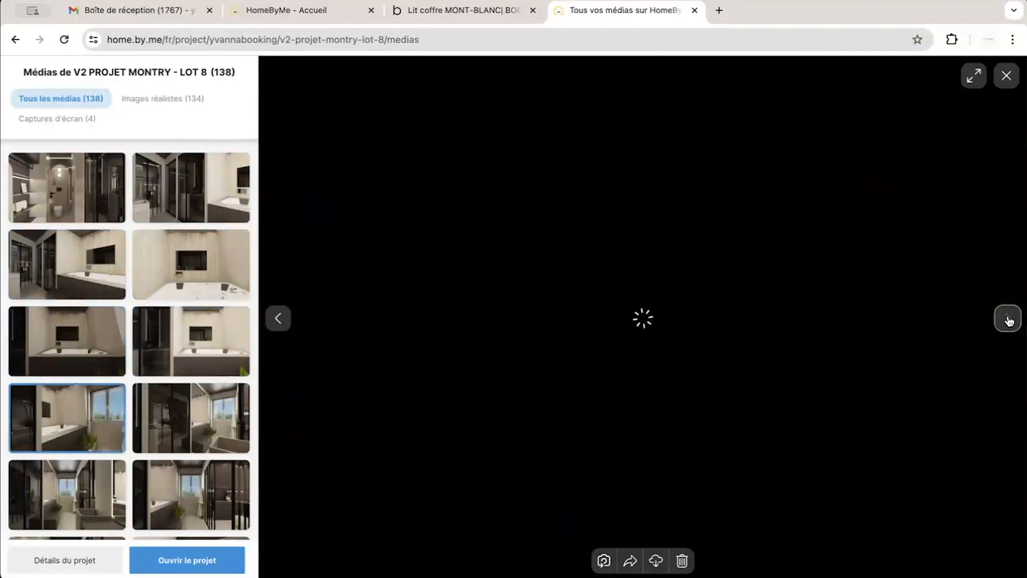
click(1009, 319)
click(1008, 319)
click(1008, 319)
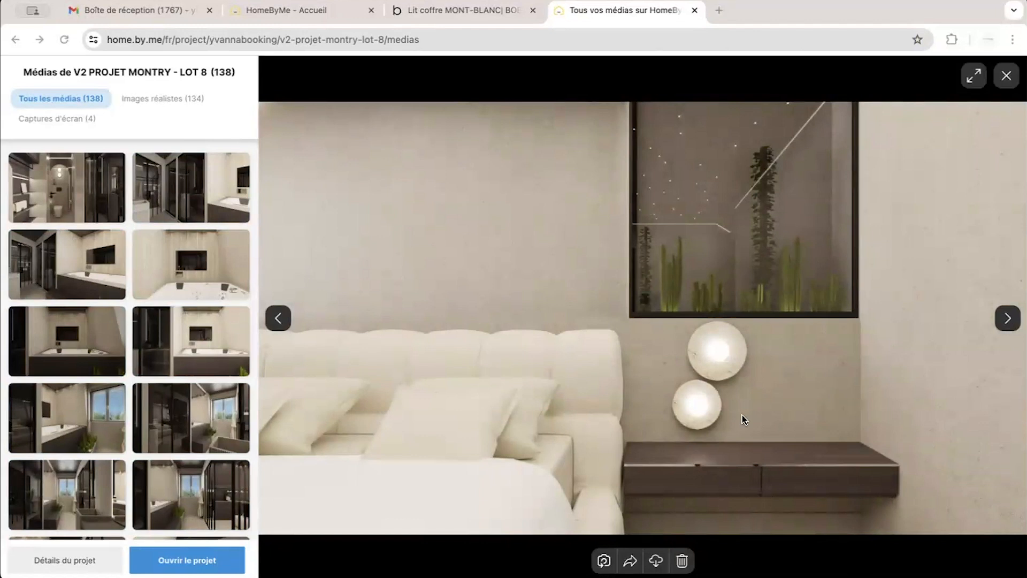
click(659, 14)
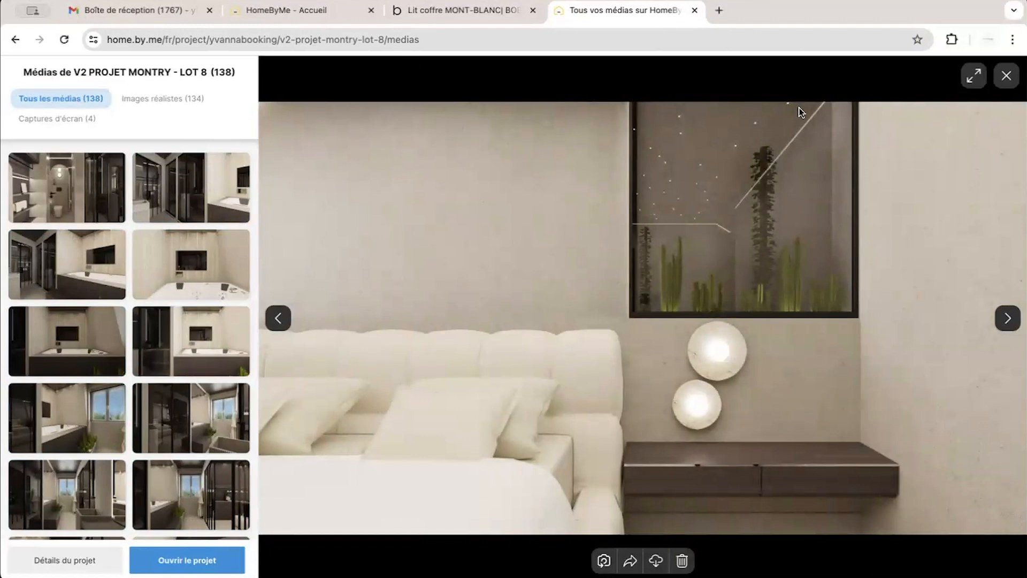
click(1006, 75)
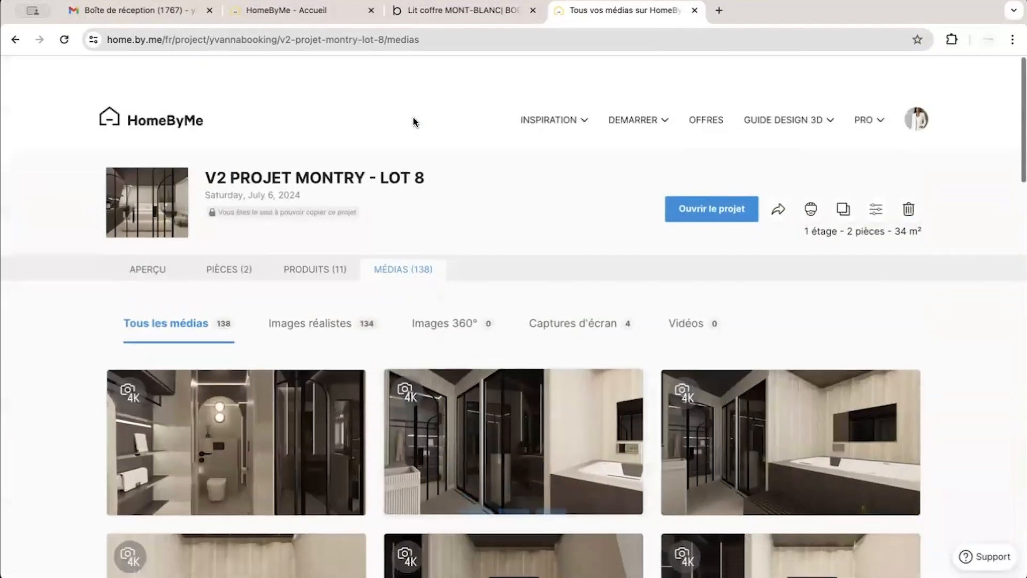
Return to the profile home page and open the media gallery of Nouveau projet.
click(183, 86)
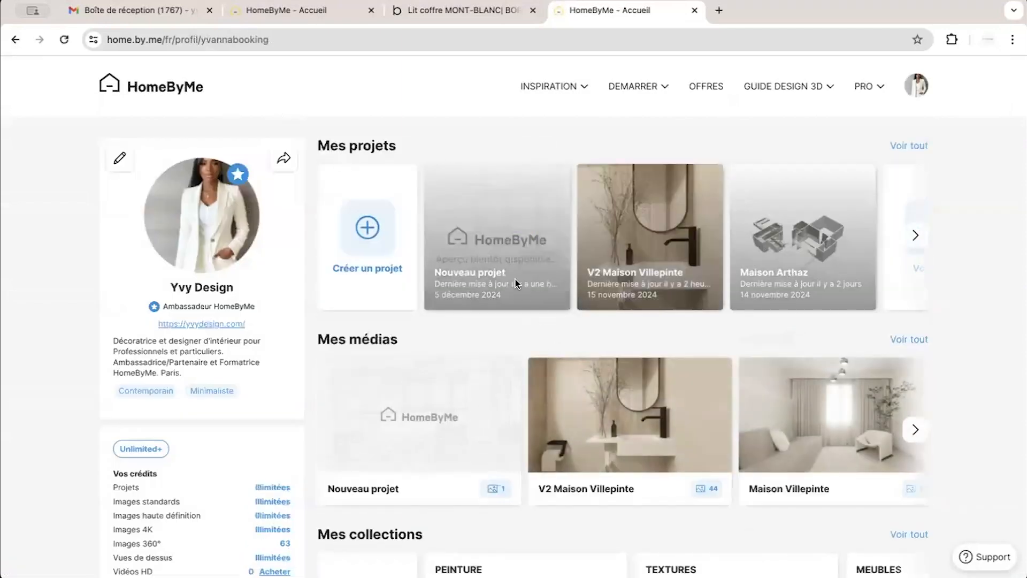
click(505, 261)
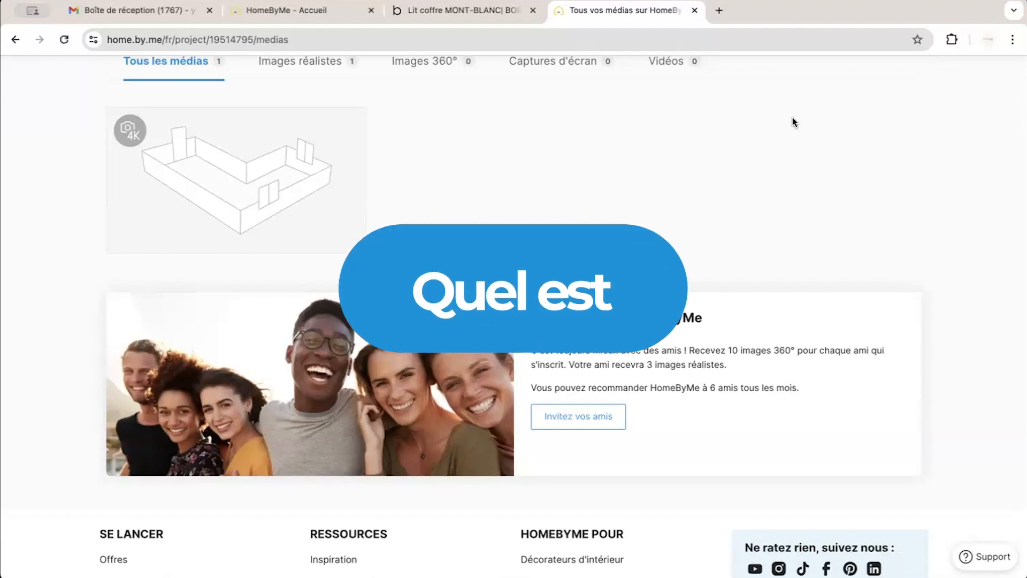
Open the subscription offers and compare the annual prices and features of the Starter plan, Premium and Unlimited+.
scroll(667, 126, up, 4)
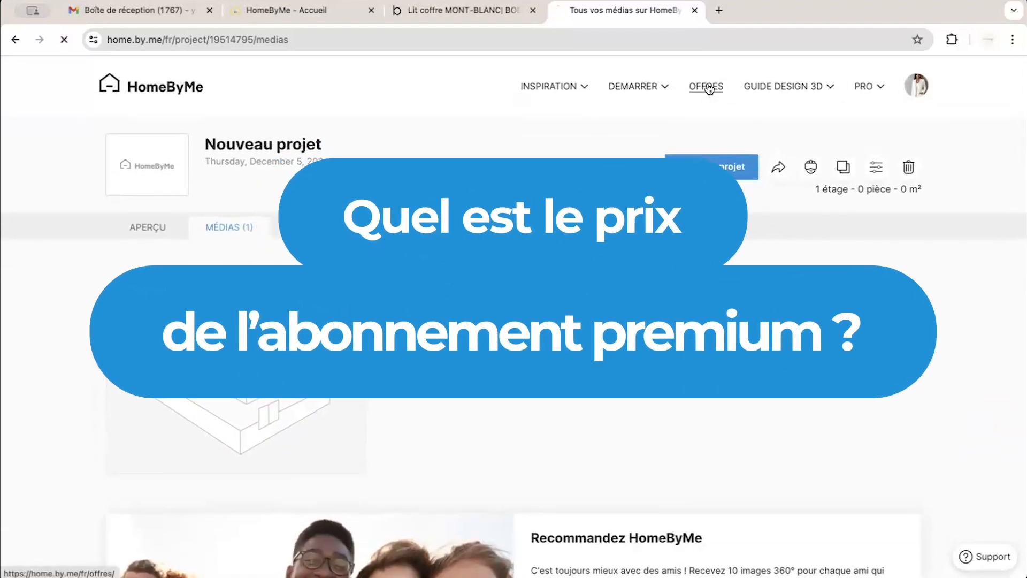
click(707, 87)
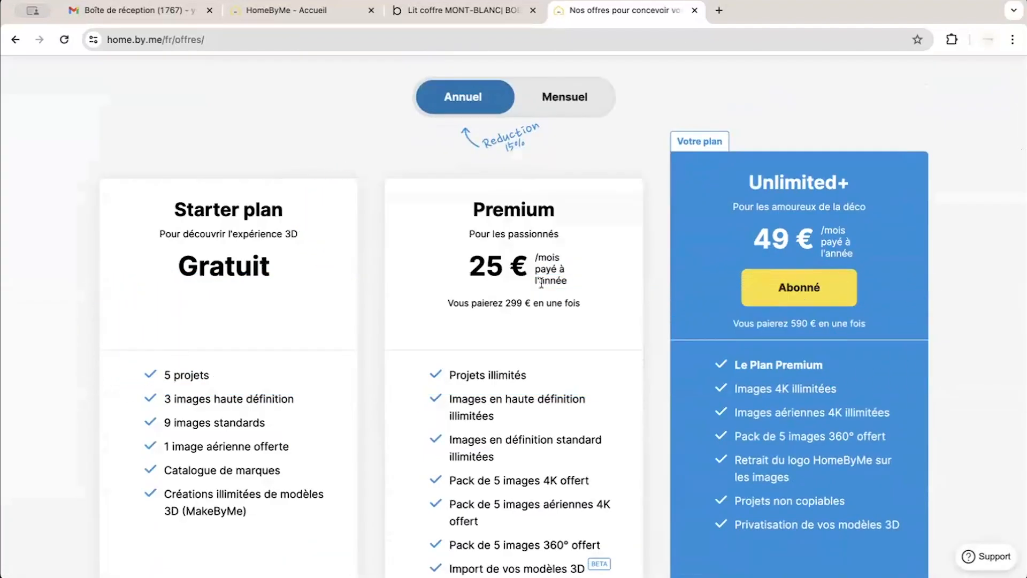
scroll(541, 284, down, 1)
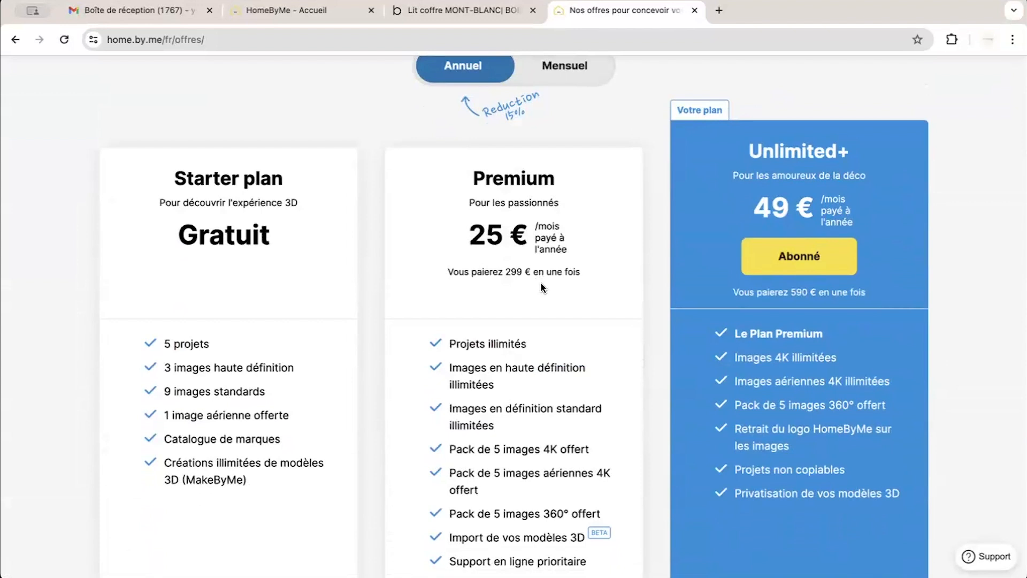
scroll(541, 283, down, 2)
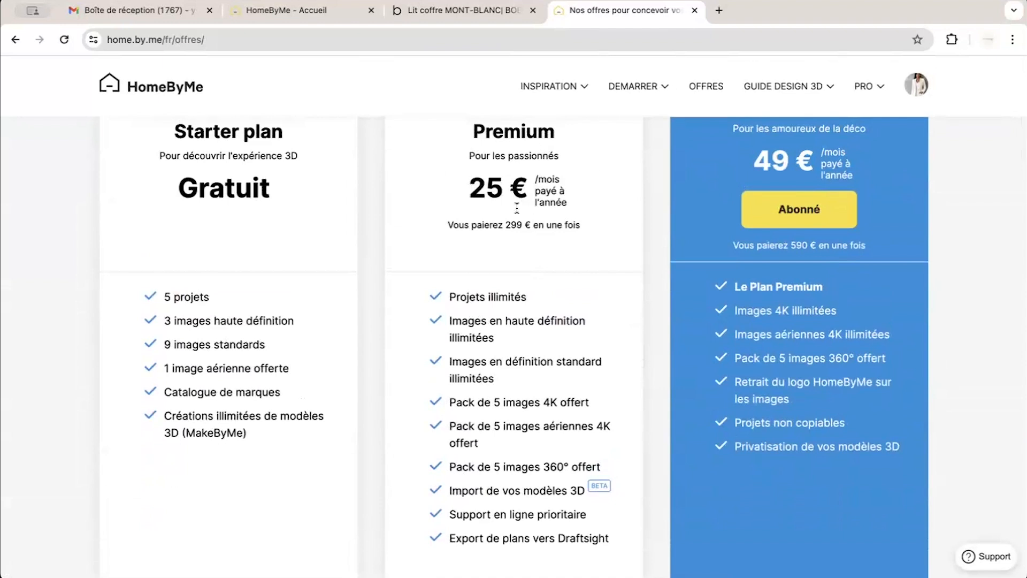
Switch the subscription offers to monthly billing to compare the Premium and Unlimited+ prices.
scroll(516, 160, up, 3)
click(567, 133)
click(530, 131)
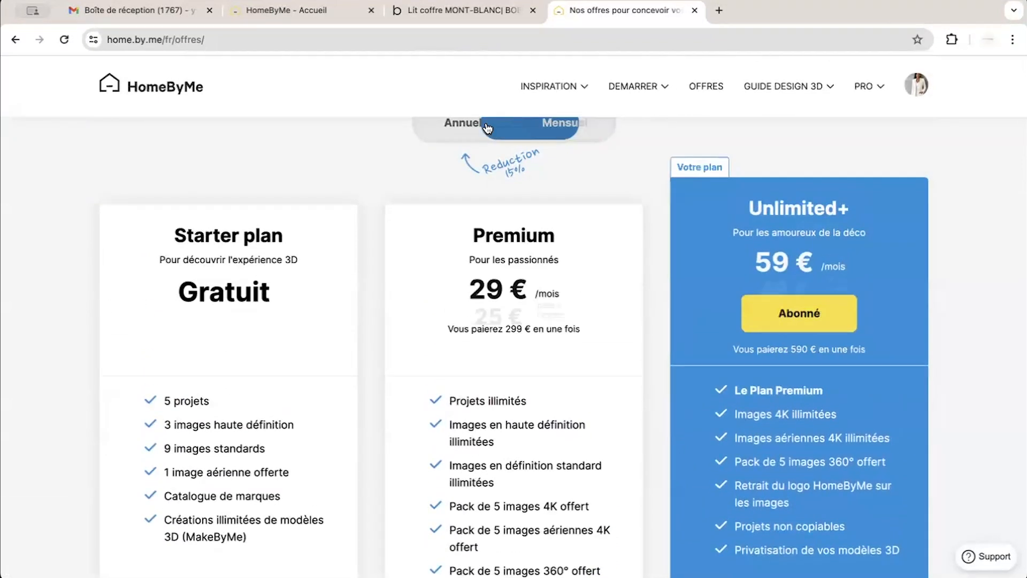
click(551, 123)
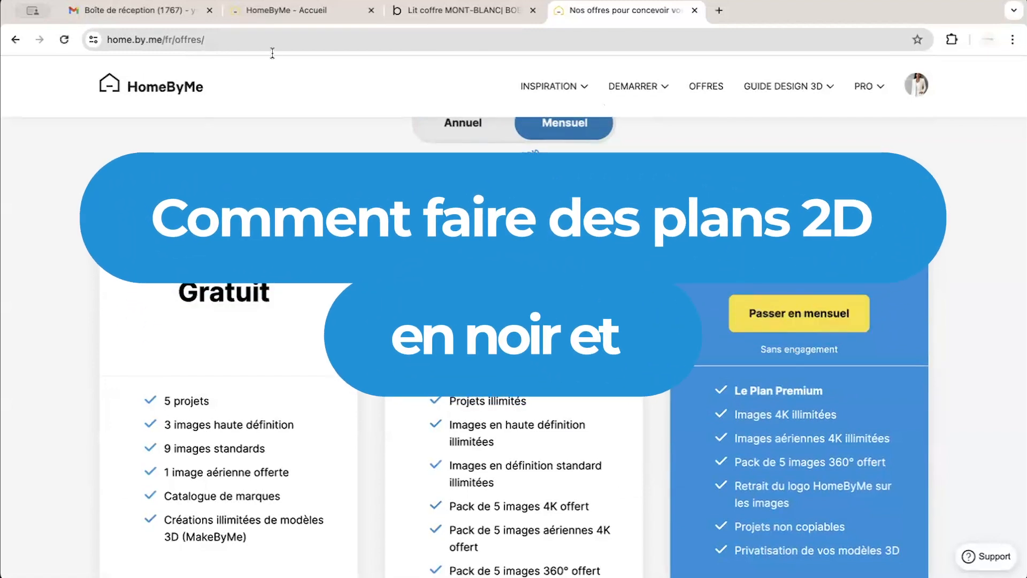
Return to the bedroom project, display the ground floor in 2D and open the Capture d'écran tool.
click(293, 10)
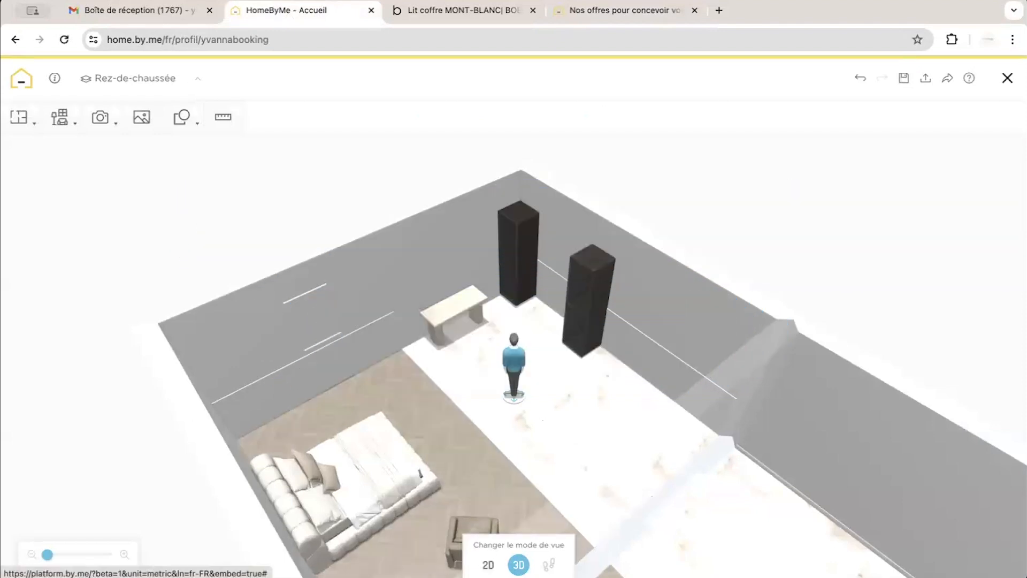
click(489, 559)
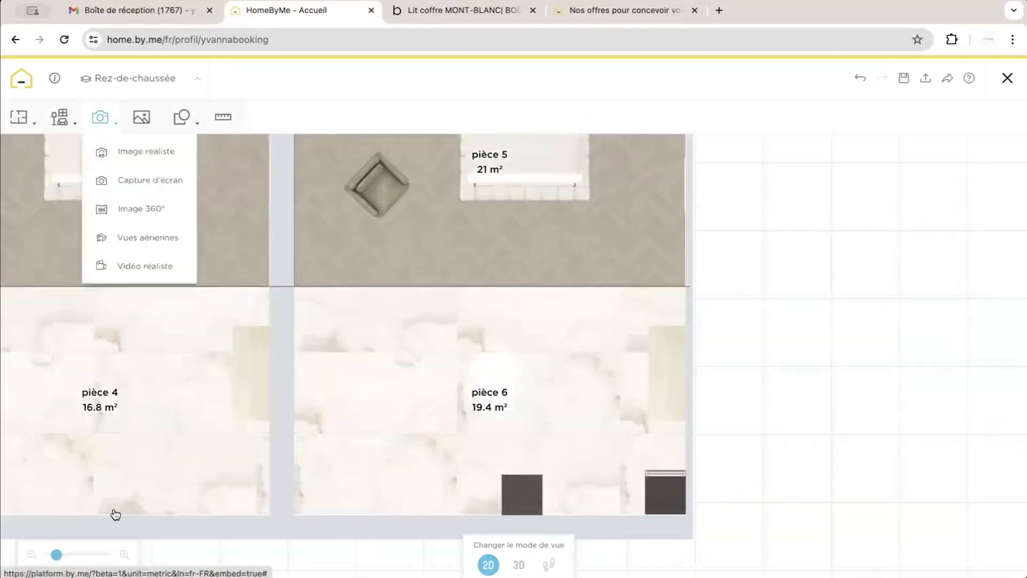
drag(57, 555, 62, 555)
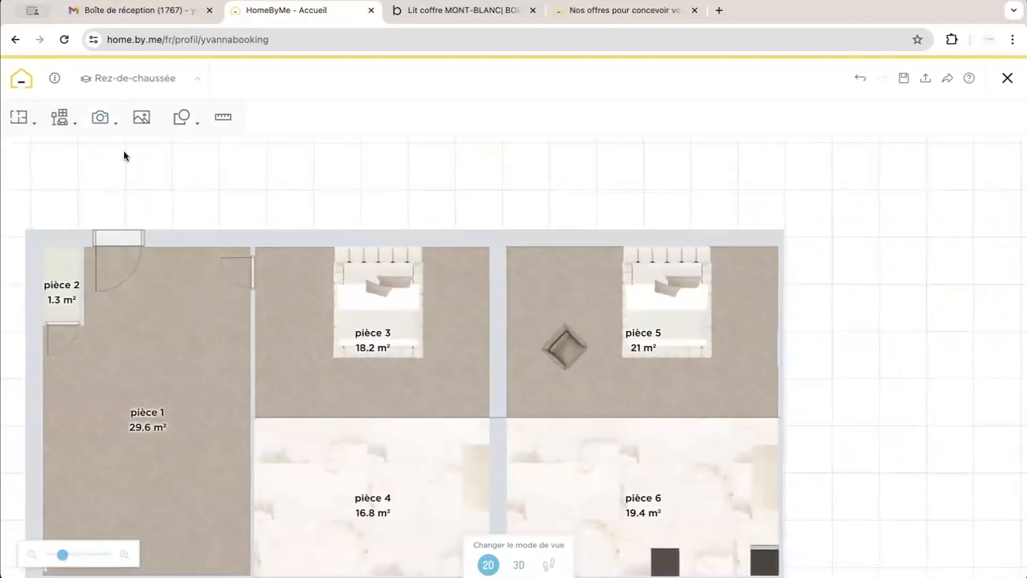
mouse_move(104, 121)
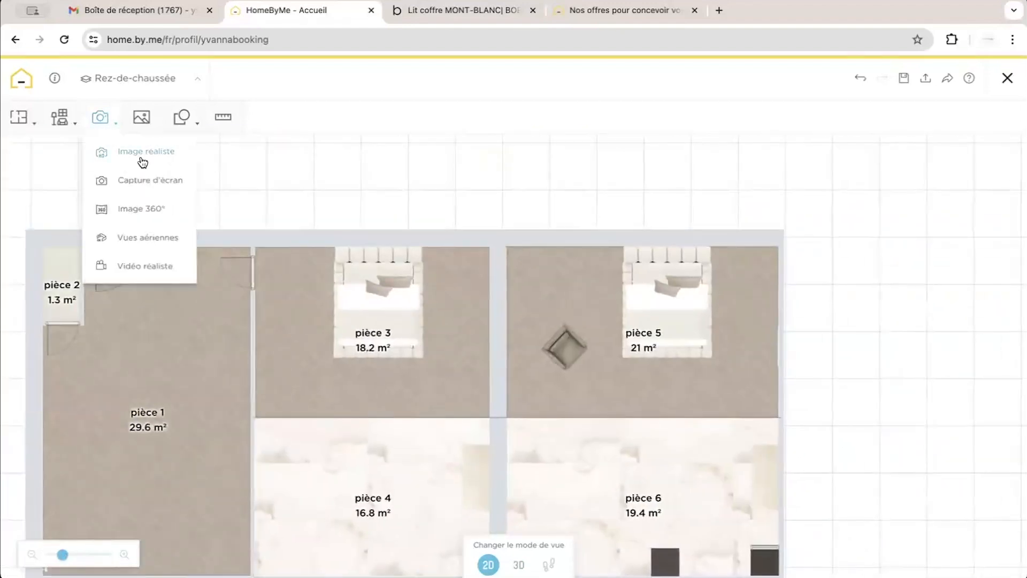
click(142, 178)
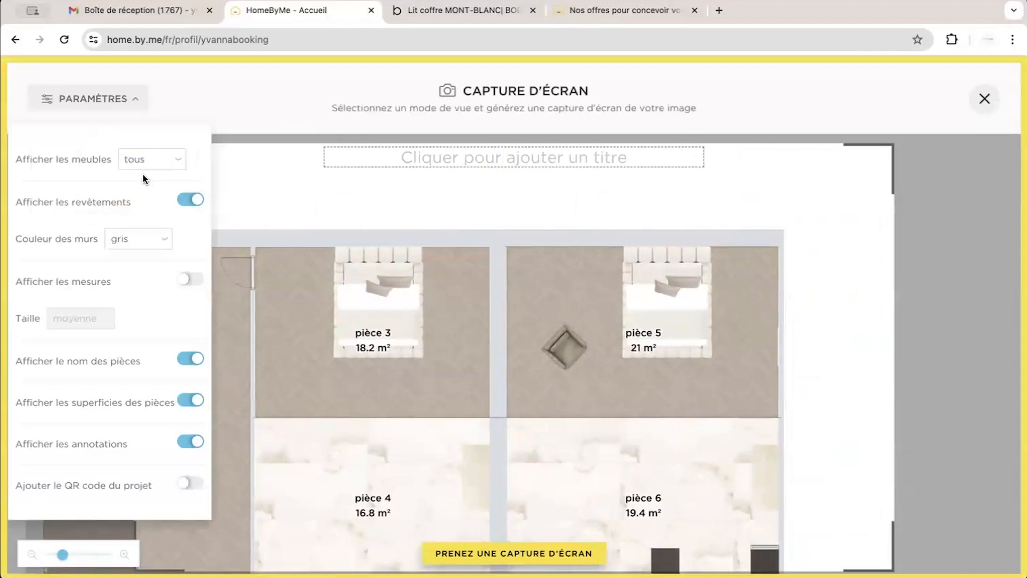
Set the captured plan's walls to noir, its furniture display to aucun, and hide the floor and wall coverings.
click(167, 237)
key(Escape)
click(145, 259)
click(171, 159)
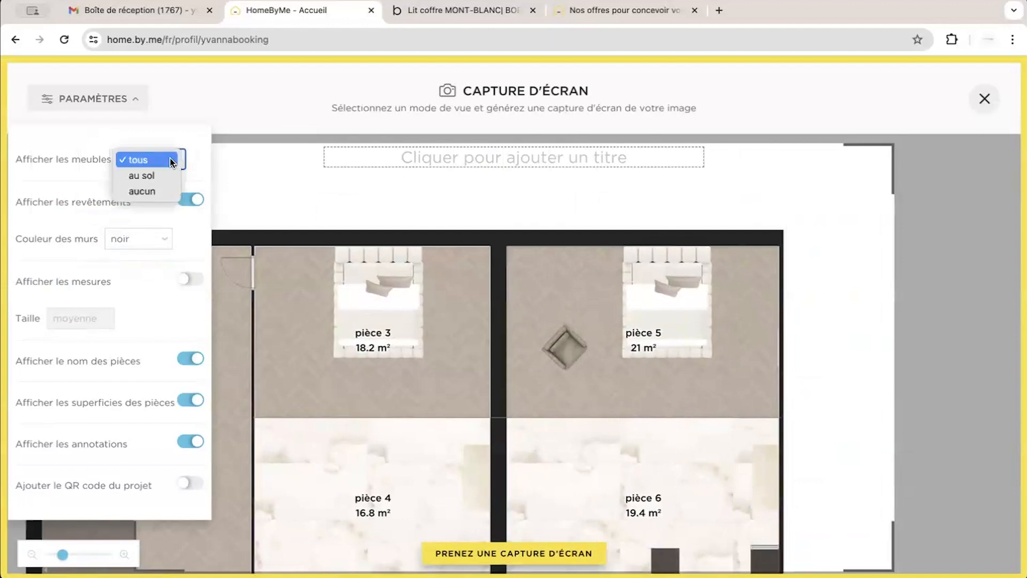
click(142, 192)
click(190, 200)
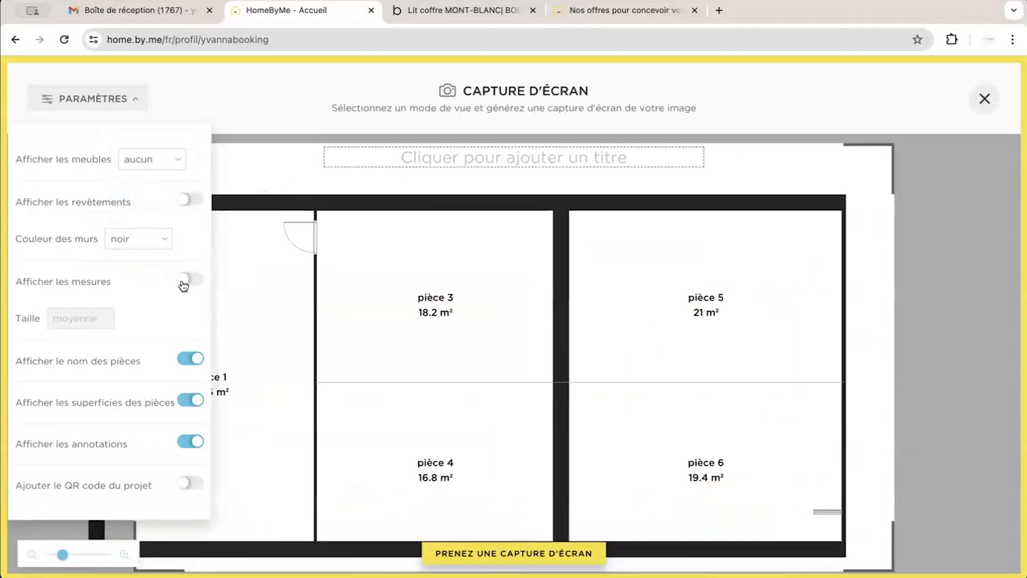
Show the measurements on the plan, hide the room names and areas, and fit the whole floor in the frame.
click(184, 284)
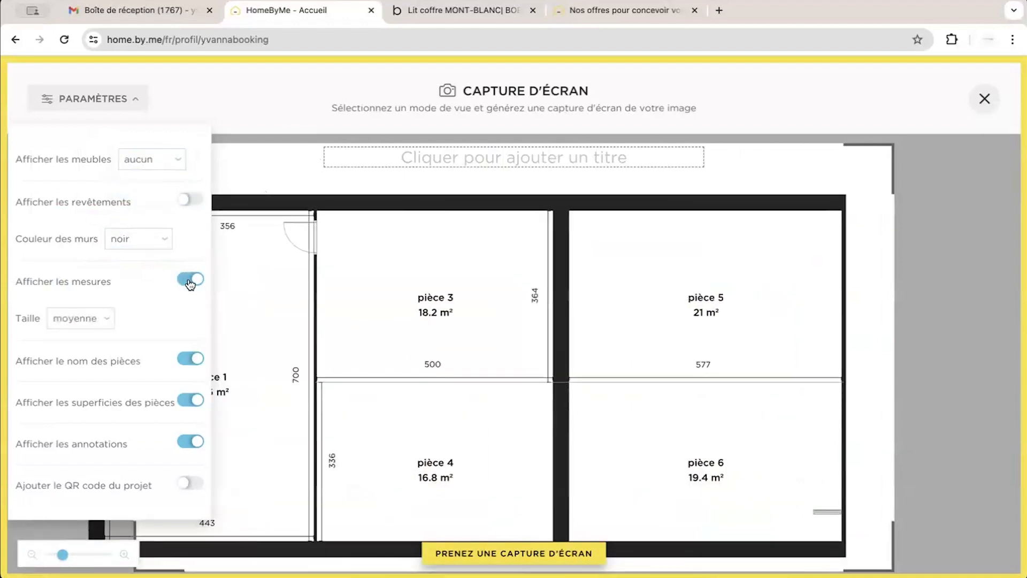
click(190, 359)
click(195, 401)
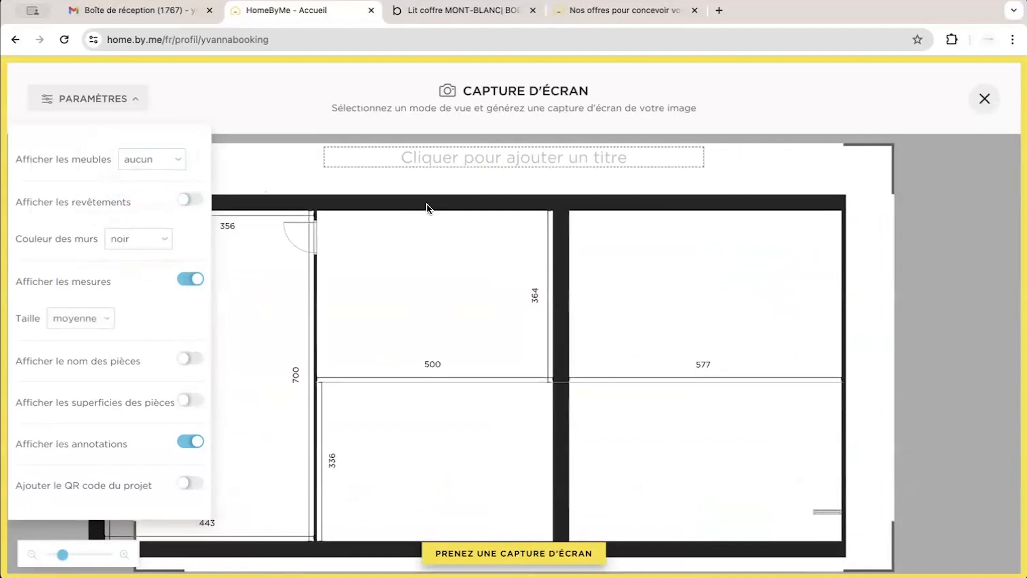
click(71, 552)
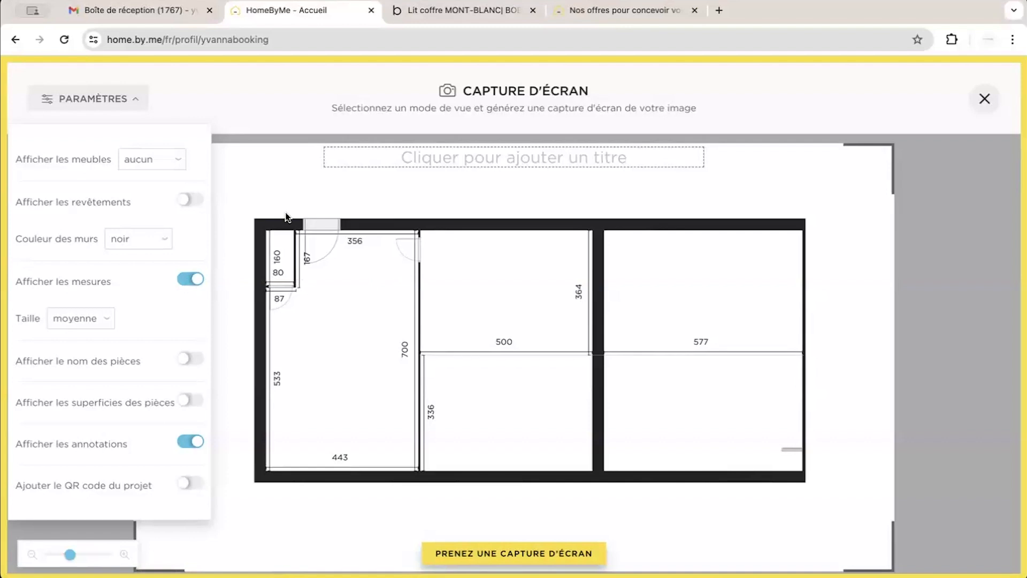
Hide the plan's measurements and toggle the room names and room areas on and off again.
click(188, 279)
click(193, 360)
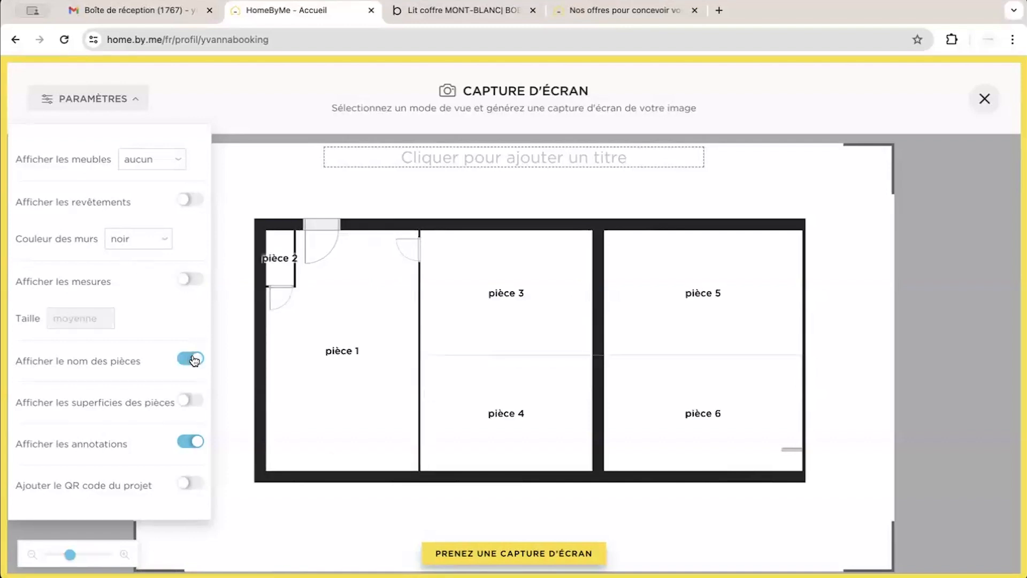
click(194, 360)
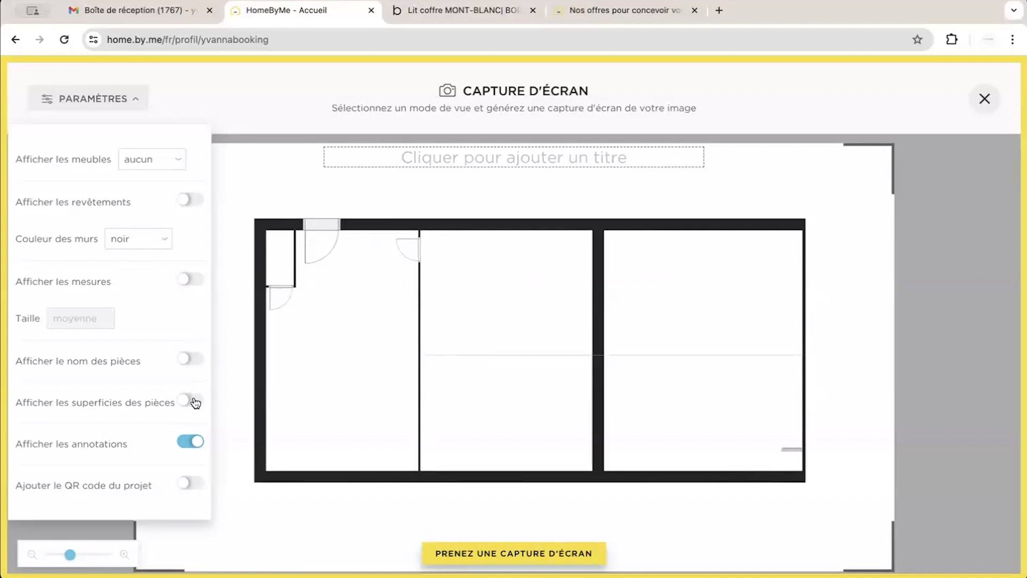
click(196, 401)
click(196, 401)
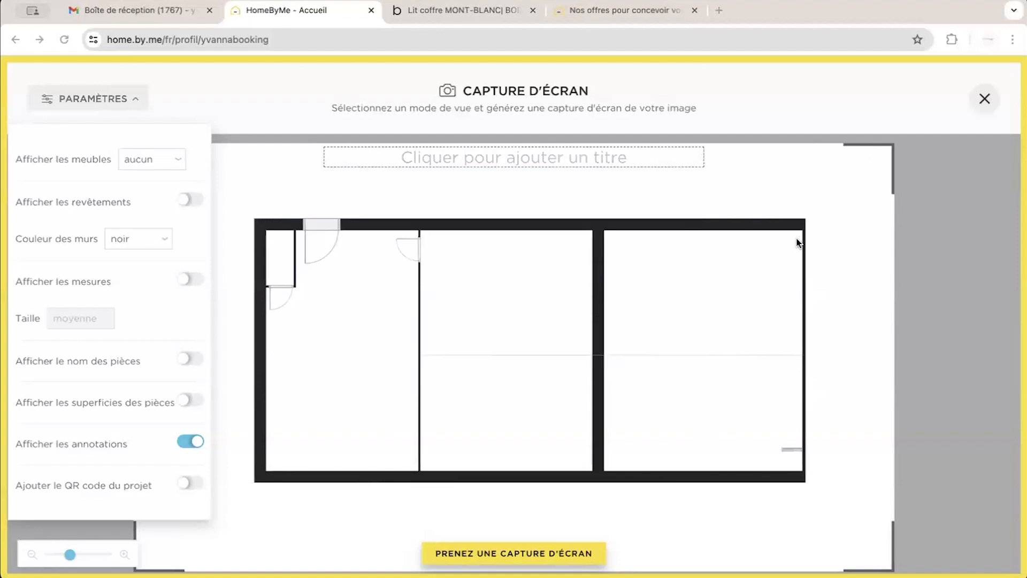
Go back to the subscription offers through the profile home page and review the Unlimited+ plan's annual features.
click(612, 8)
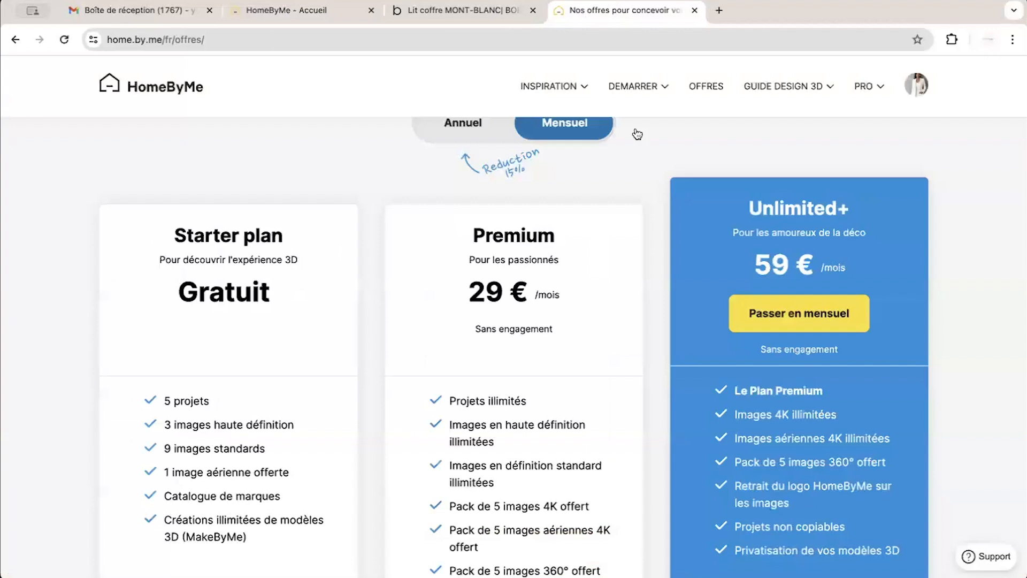
click(187, 89)
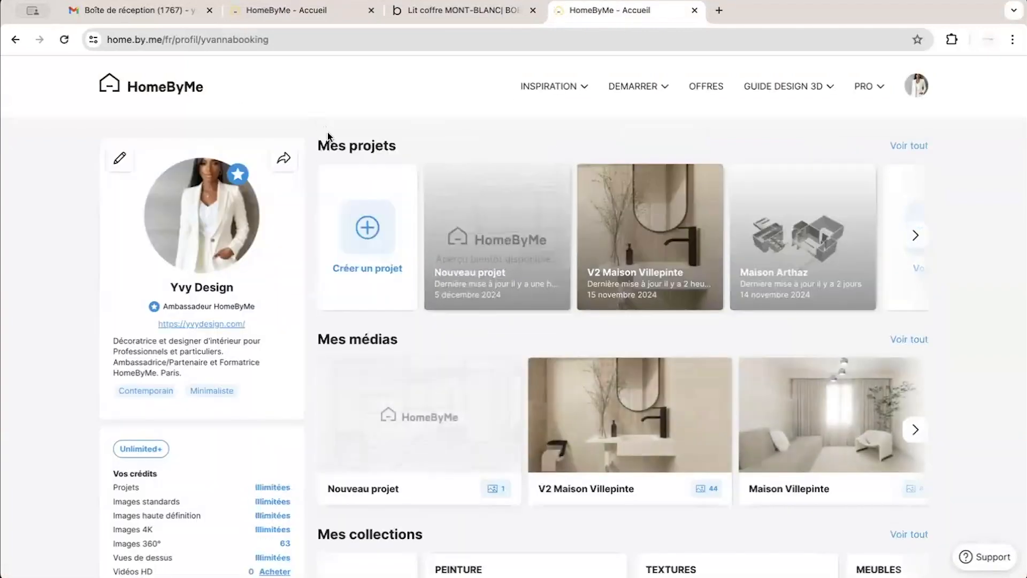
click(698, 95)
scroll(747, 375, down, 4)
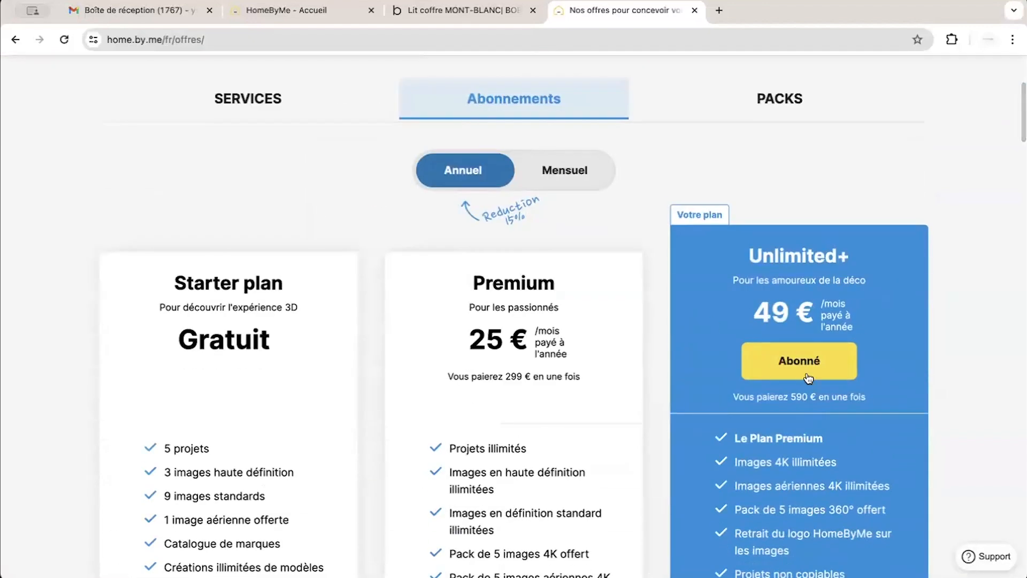
scroll(808, 377, down, 4)
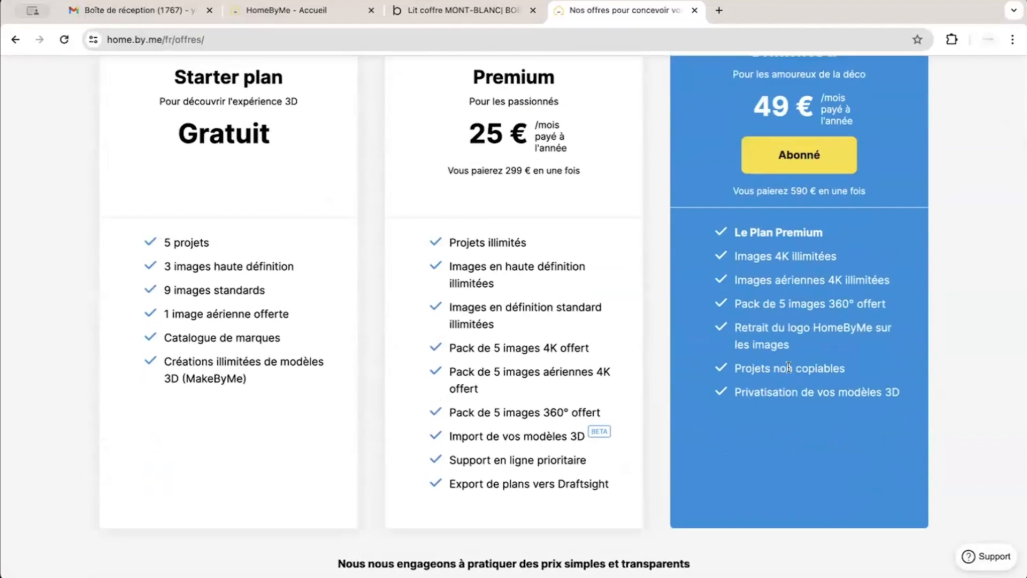
scroll(791, 368, up, 8)
Open the Maison Villepinte project's settings and validate them with copying restricted to the owner.
click(188, 96)
scroll(836, 227, down, 2)
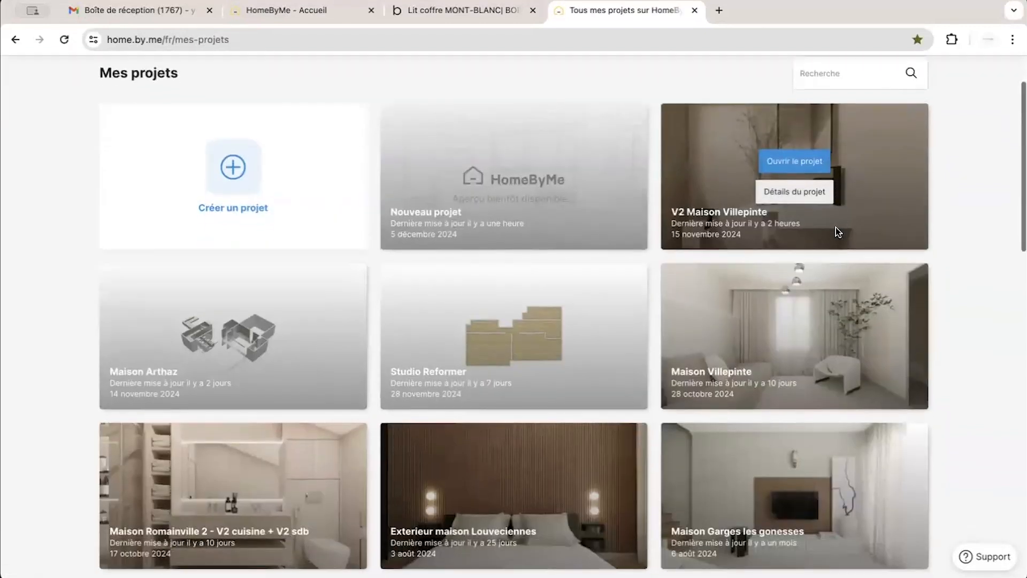
click(815, 351)
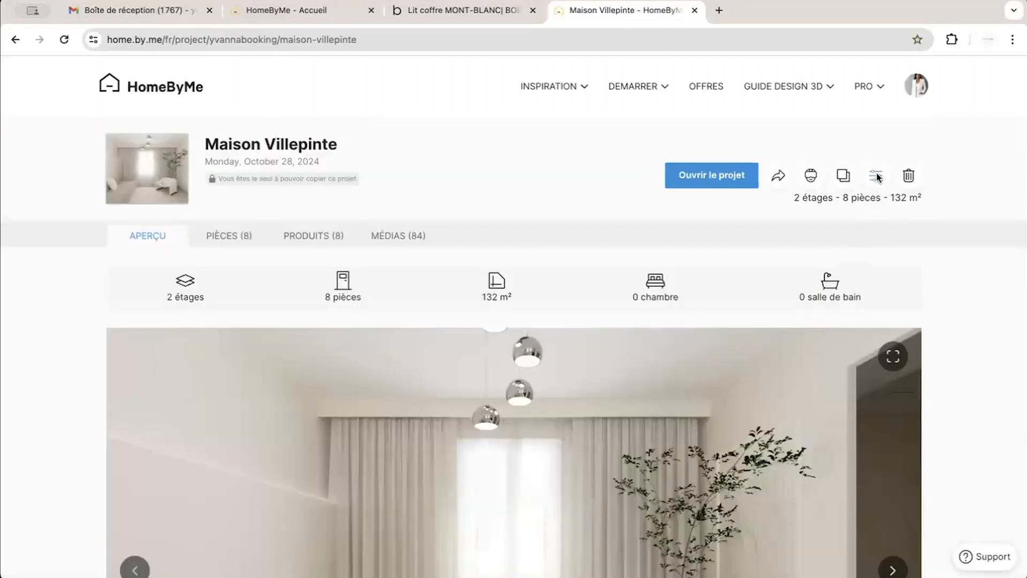
click(878, 176)
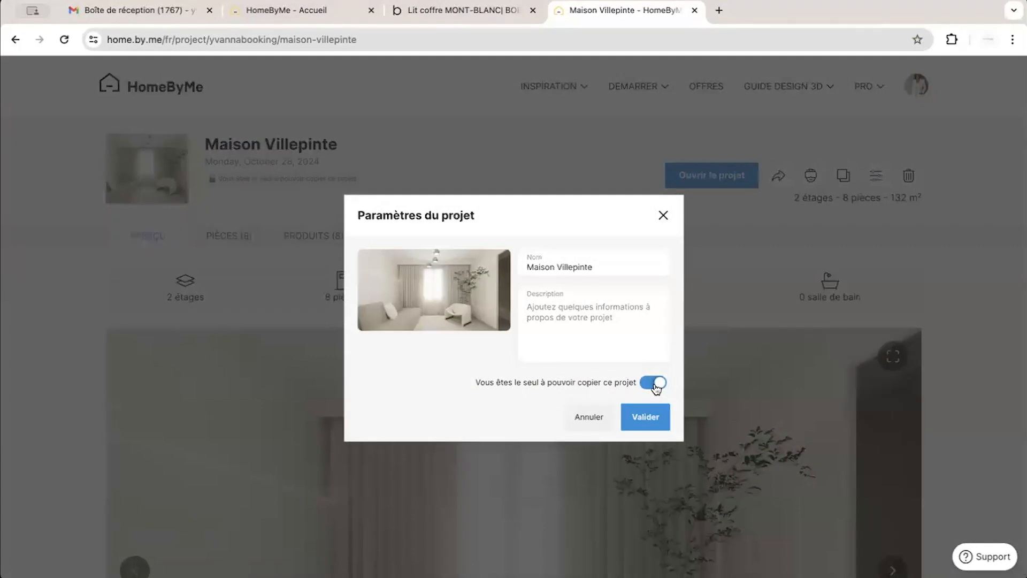
click(648, 418)
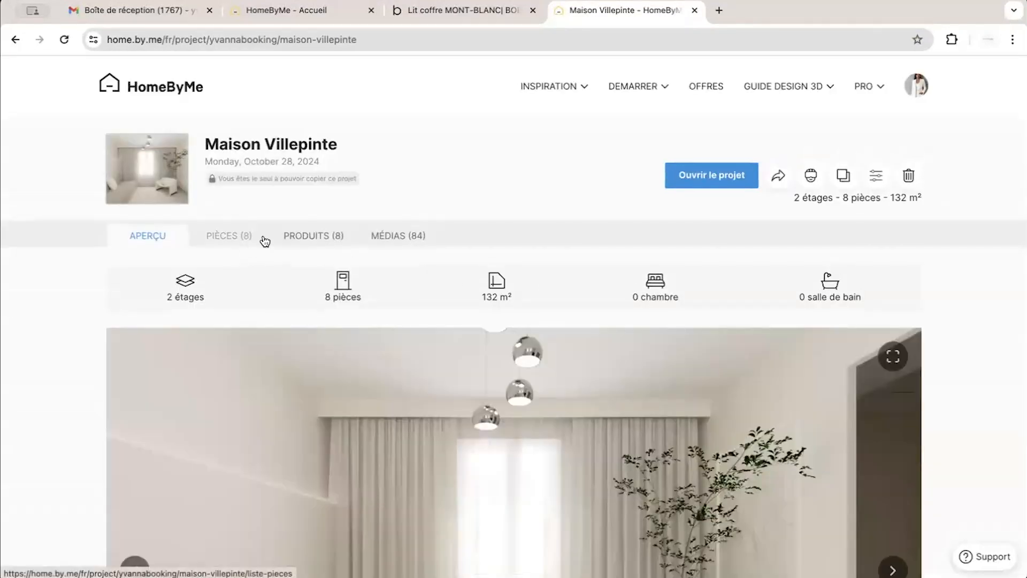
Open the Inspiration page and browse the community's interior images across all room types.
click(549, 86)
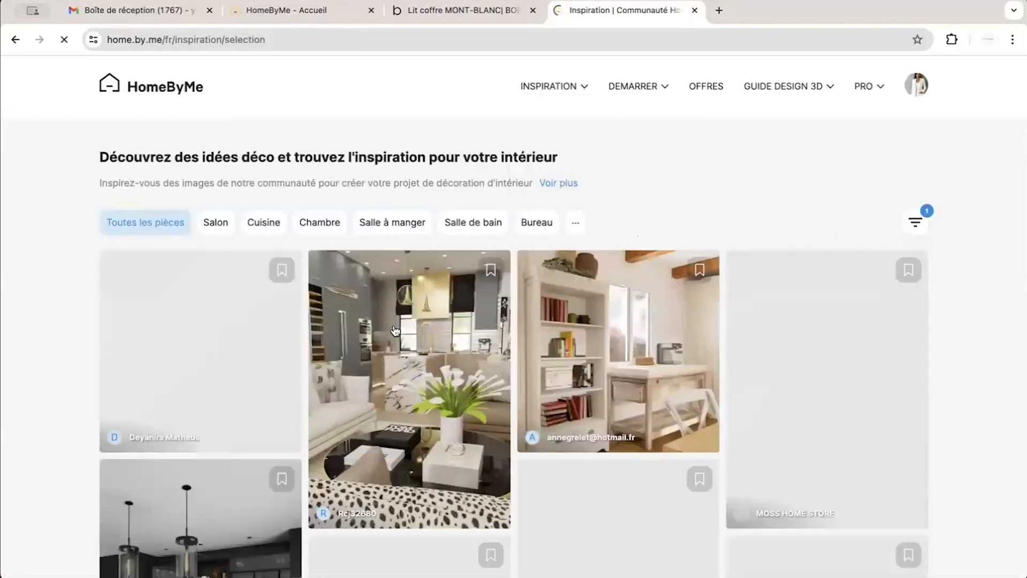
scroll(375, 342, down, 1)
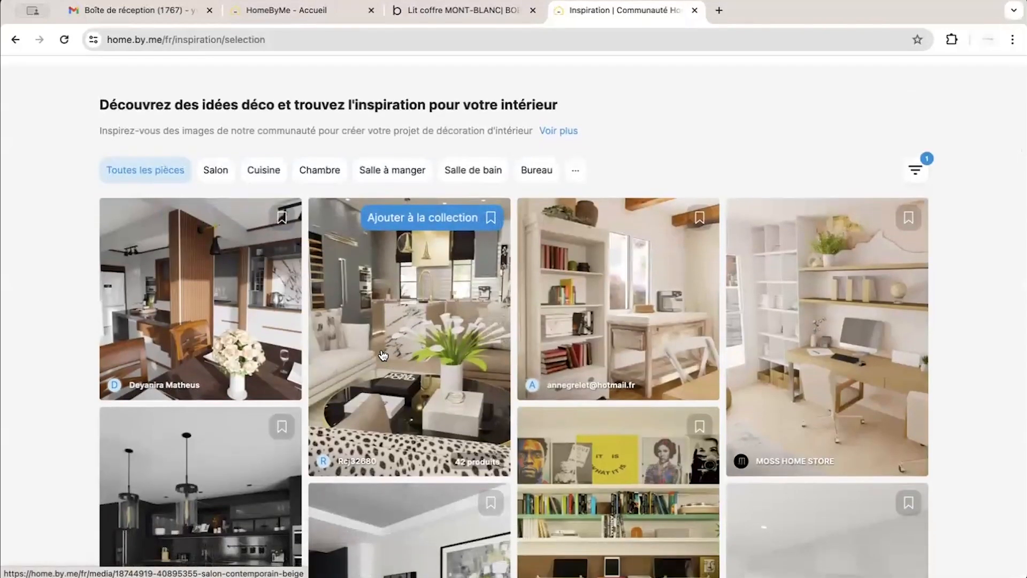
scroll(383, 353, down, 18)
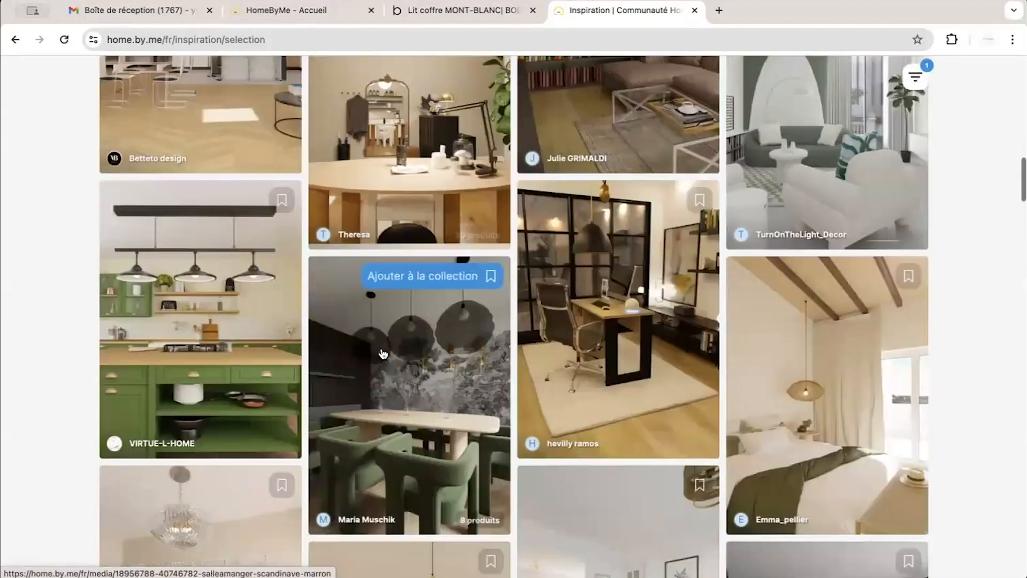
scroll(383, 353, down, 6)
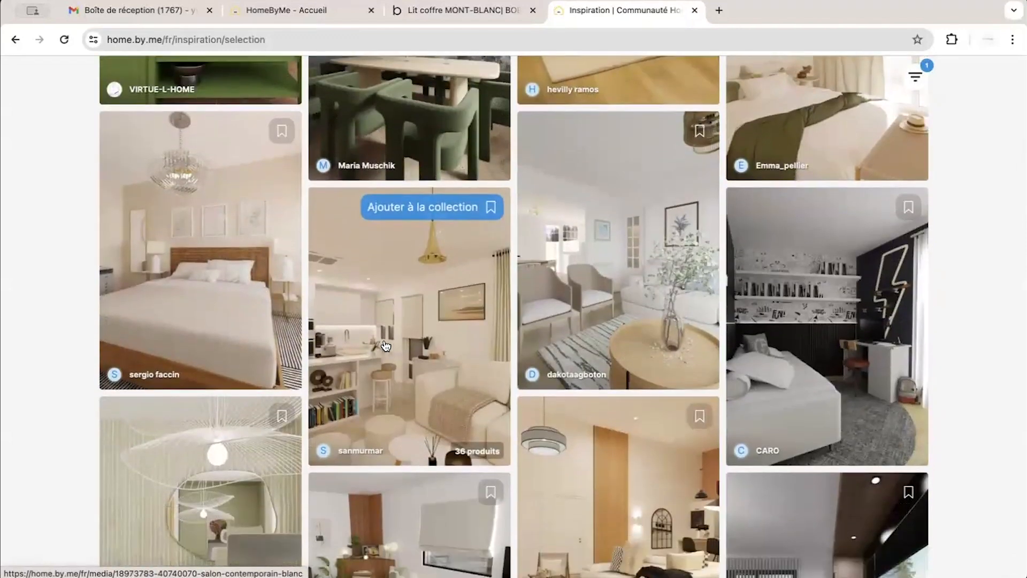
scroll(386, 345, down, 7)
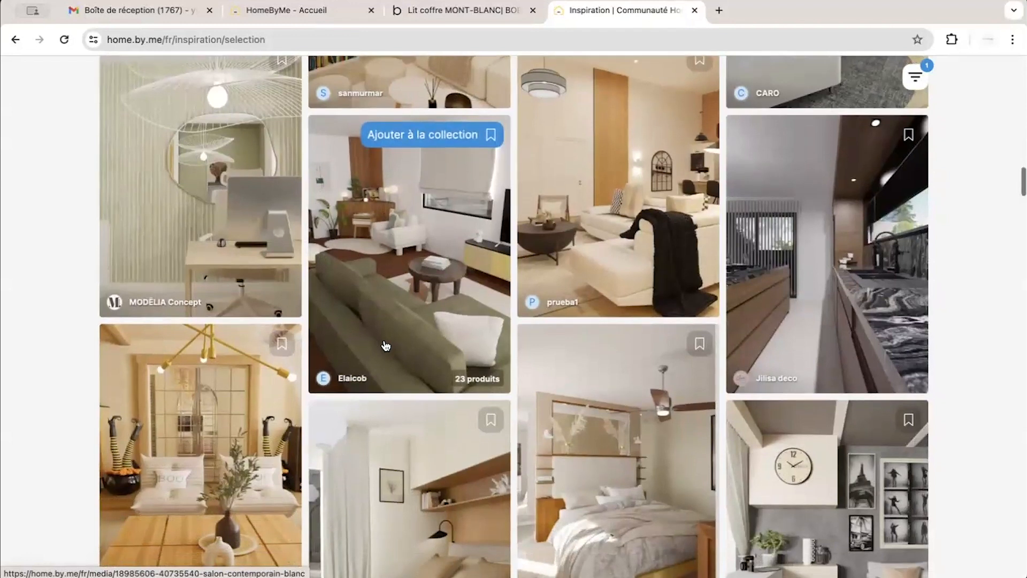
scroll(385, 345, down, 12)
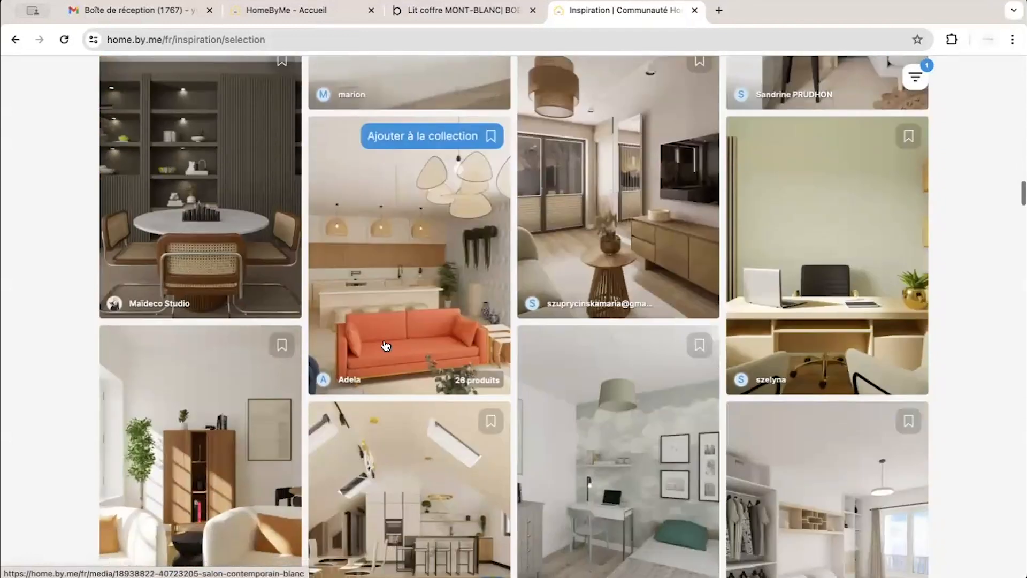
scroll(385, 345, down, 5)
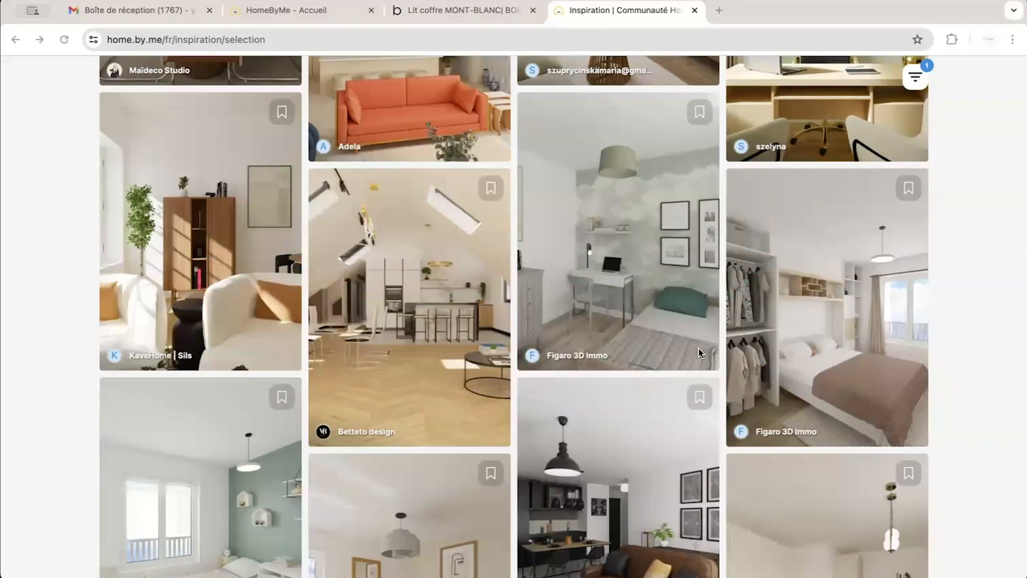
Return to the bedroom project, leave the capture tool without taking a screenshot, and open the Vidéo réaliste studio.
click(279, 8)
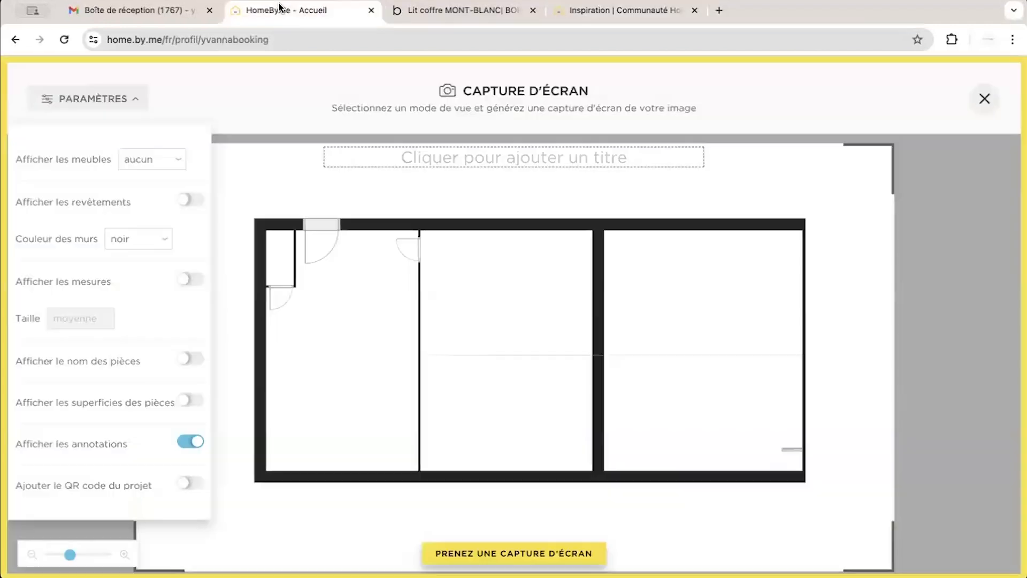
click(988, 104)
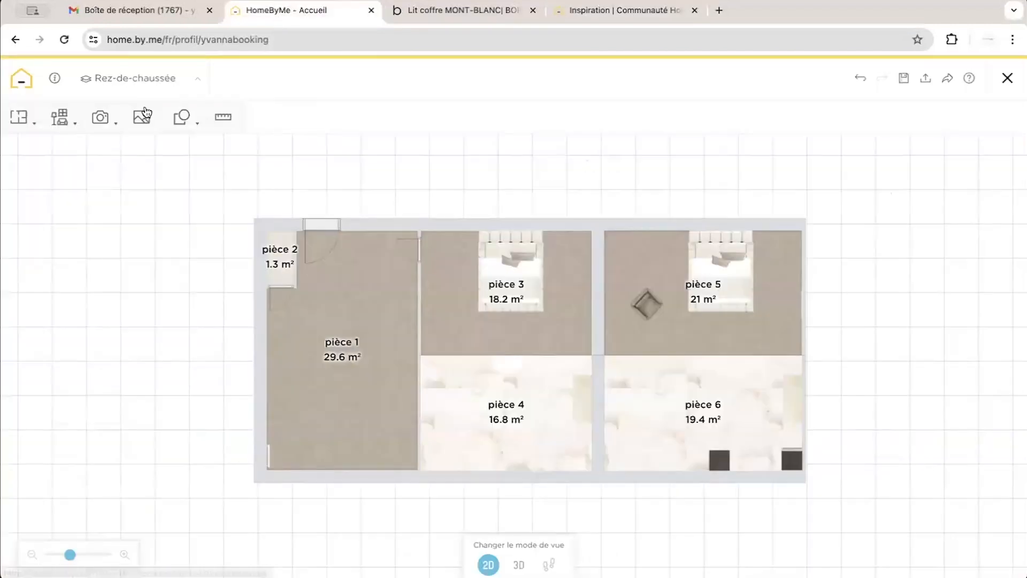
click(101, 117)
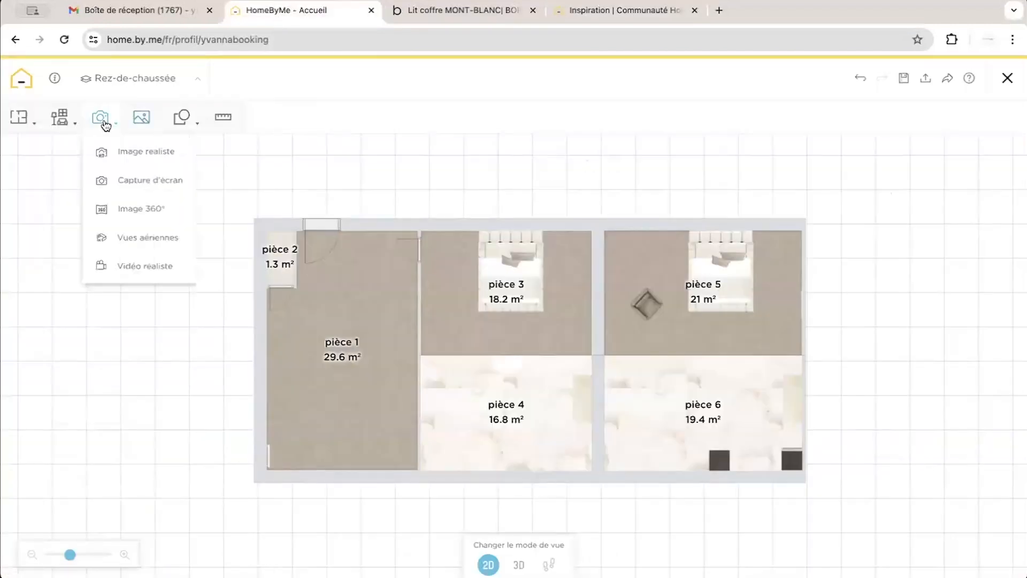
click(138, 266)
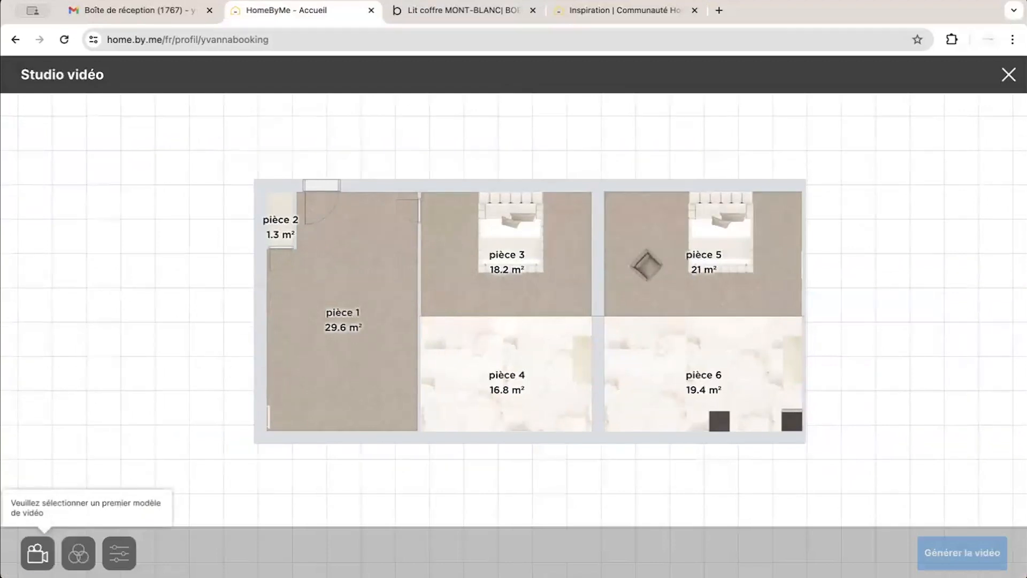
Preview three camera movements for Pièce 3: the first Rotation d'angle, the first Translation and the second Rotation d'angle.
click(38, 553)
click(88, 252)
click(852, 437)
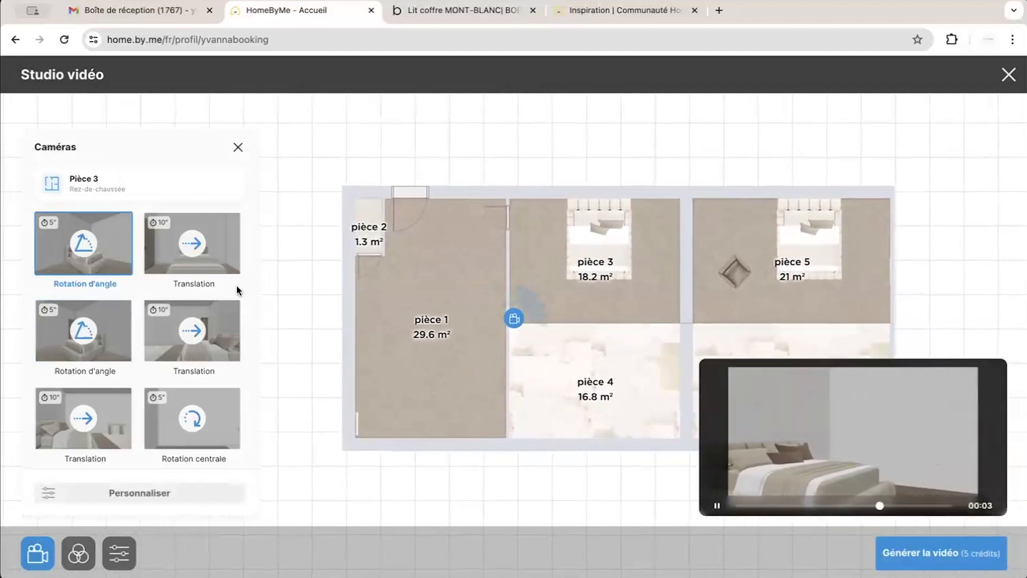
click(194, 254)
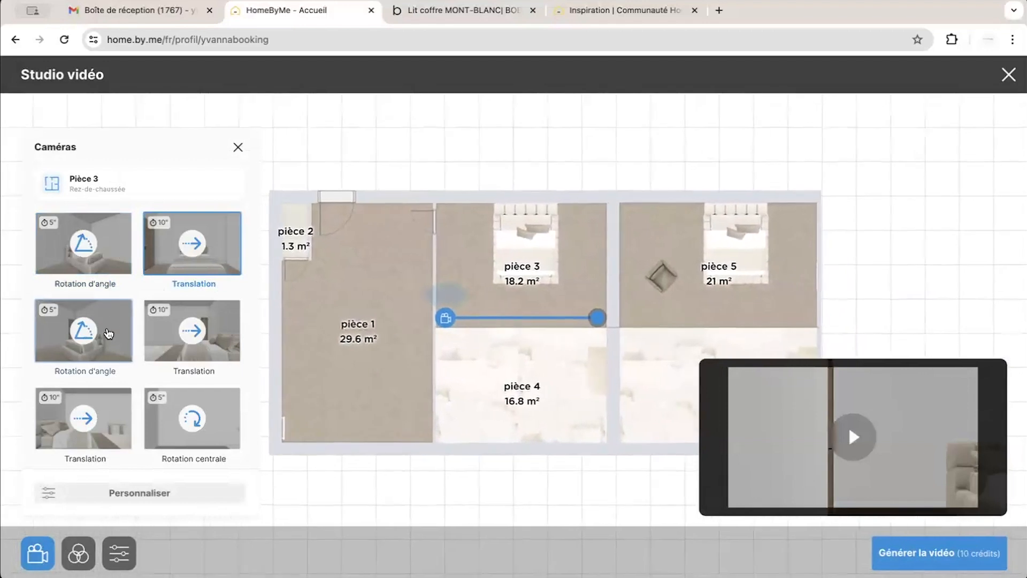
click(842, 442)
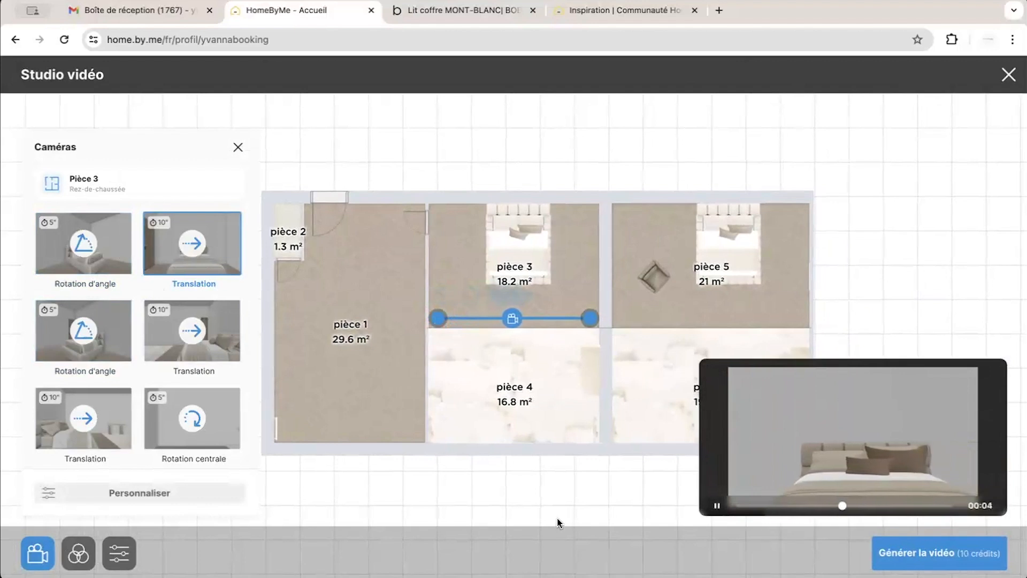
click(130, 320)
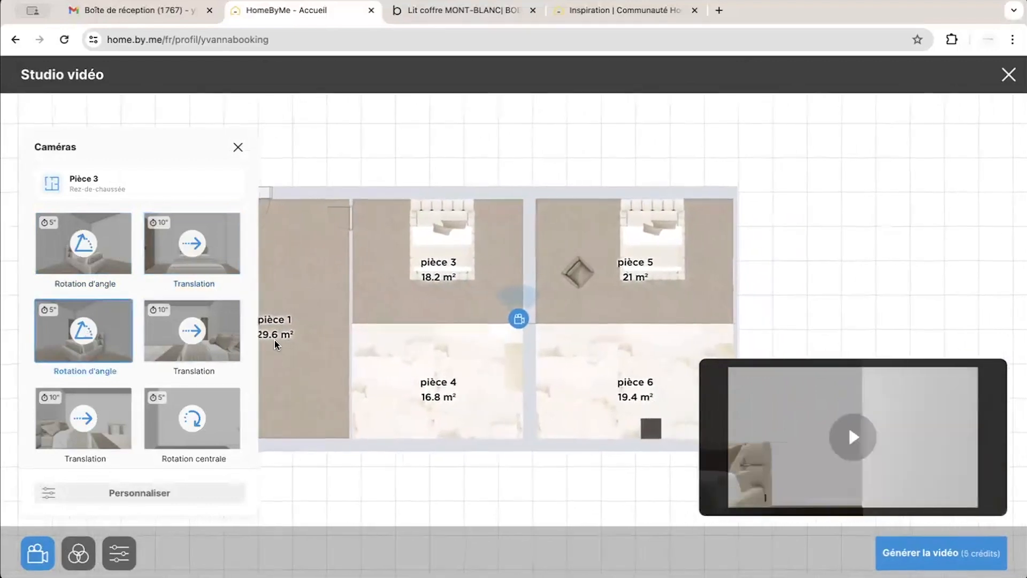
click(850, 429)
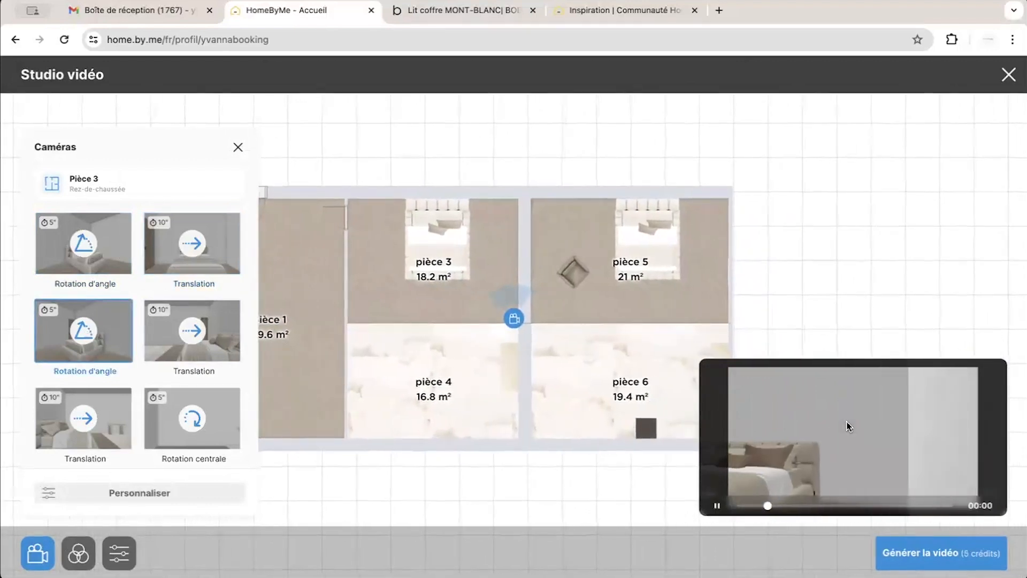